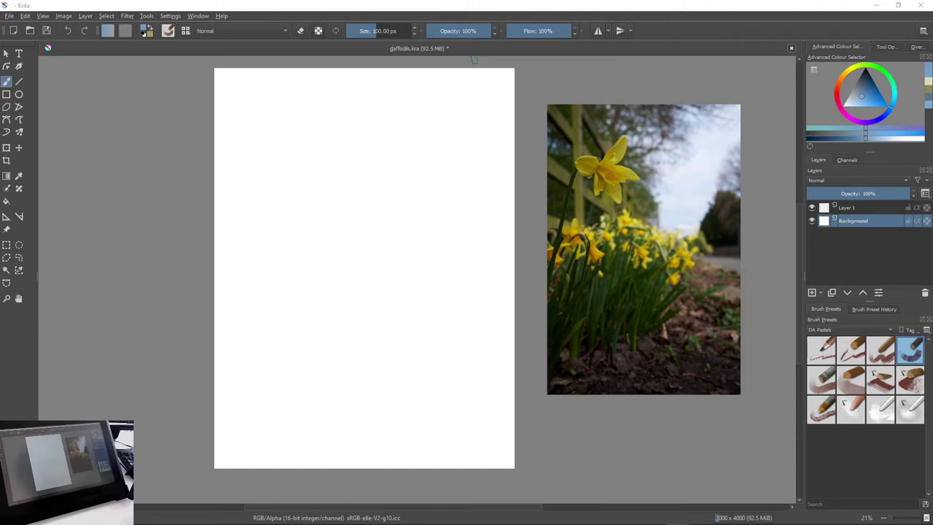
# Fill the Background layer with a muted light blue foreground colour
pyautogui.moveTo(861, 96); pyautogui.dragTo(858, 98)
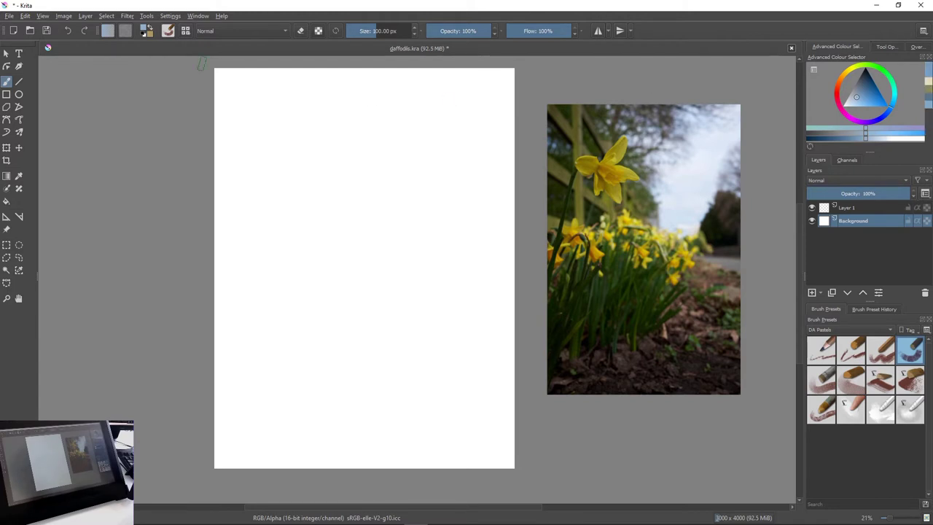
pyautogui.click(25, 15)
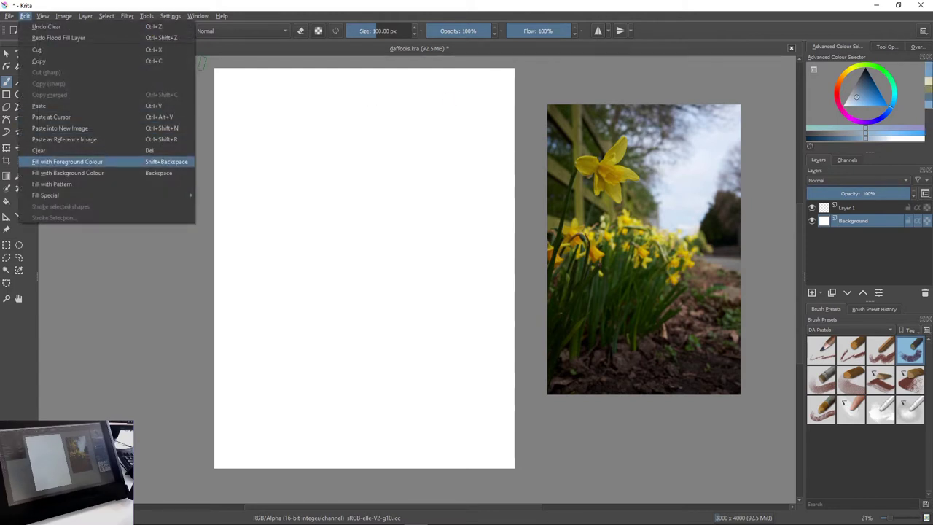
pyautogui.click(67, 161)
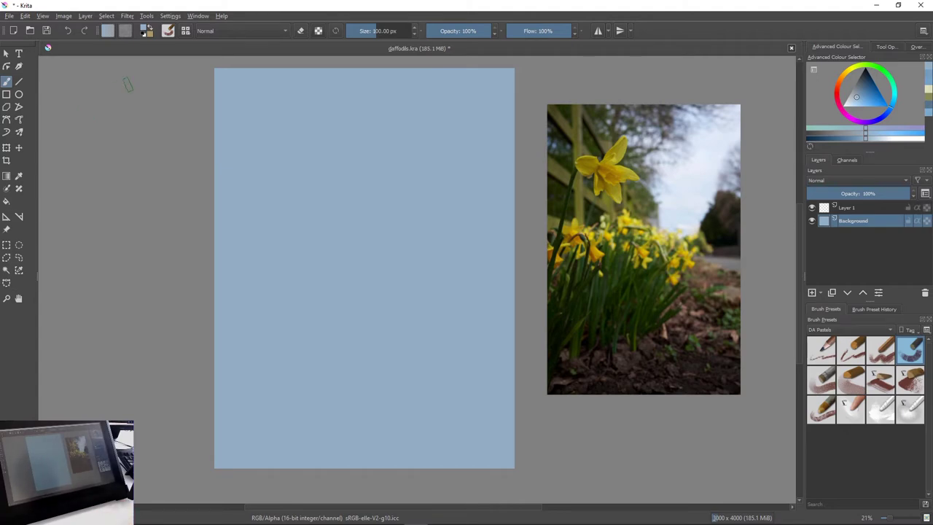
# Insert the paper texture arches36x24-natural.png from the textures folder into the painting as a new layer
pyautogui.moveTo(932, 190); pyautogui.dragTo(788, 27)
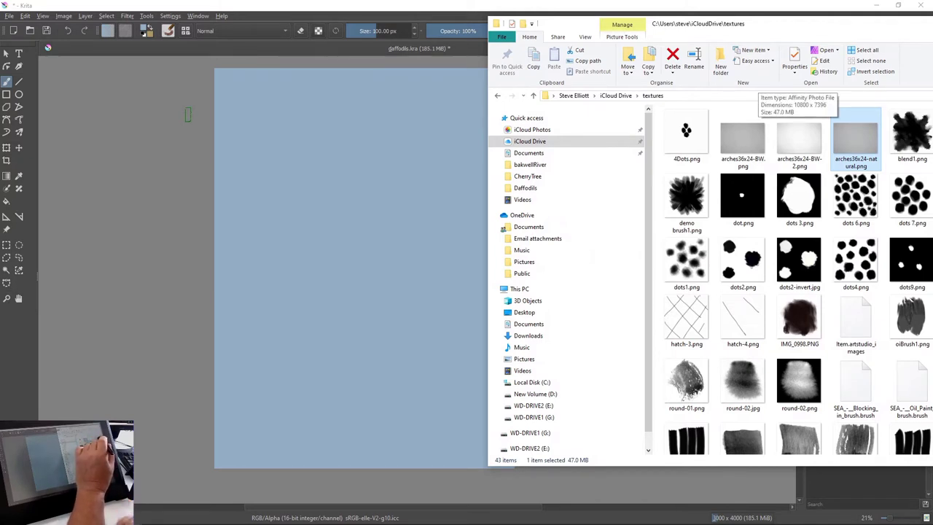
pyautogui.moveTo(855, 137); pyautogui.dragTo(333, 150)
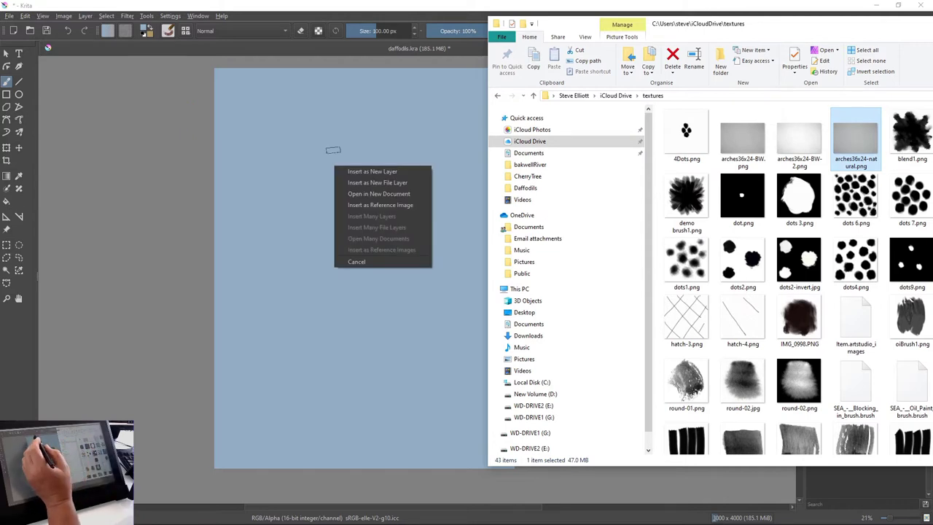
pyautogui.click(340, 163)
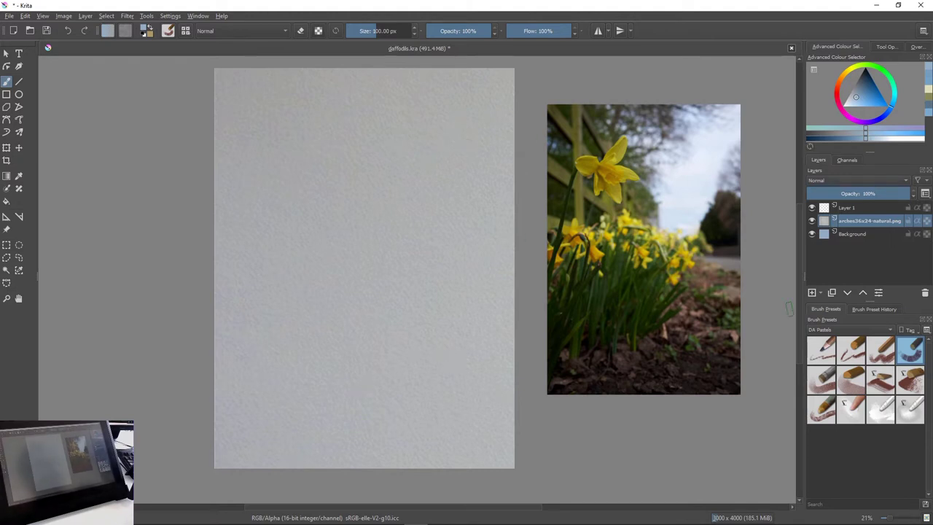
# Set the paper texture layer's blending mode to Overlay and make Layer 1 the active layer
pyautogui.click(860, 180)
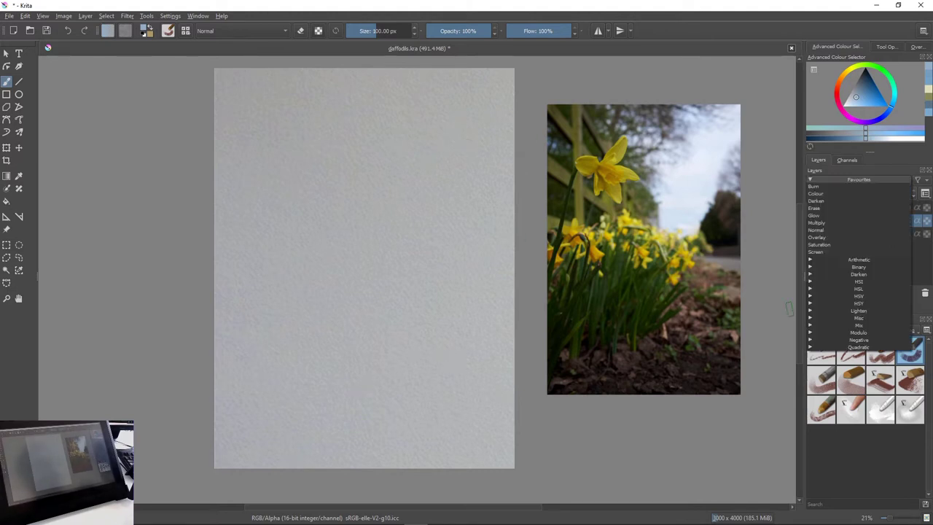
pyautogui.click(817, 237)
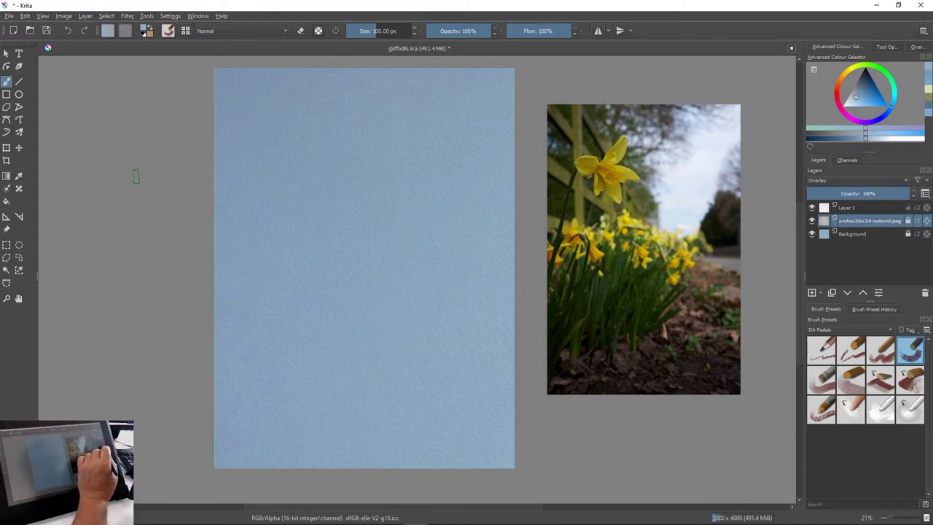
pyautogui.press('pageup')
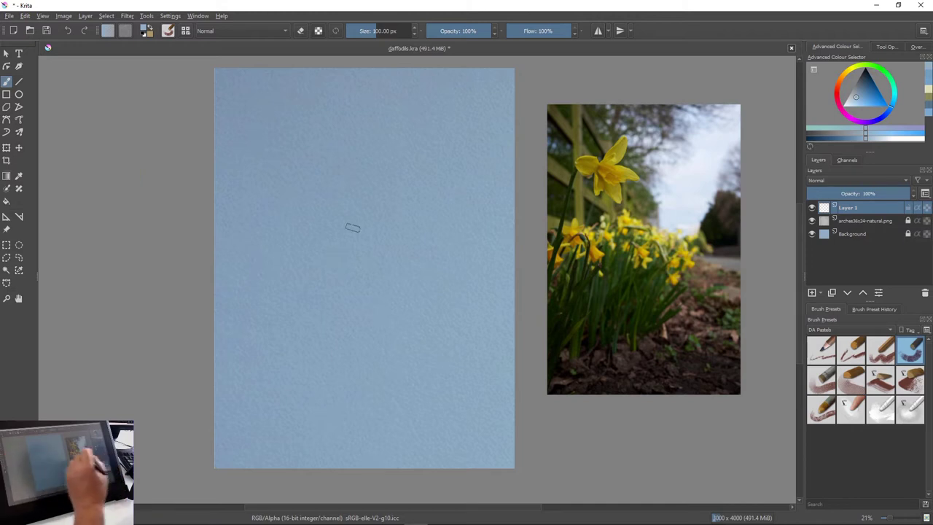
# Try a light blue pastel stroke in the upper part of Layer 1 and undo it
pyautogui.rightClick(355, 230)
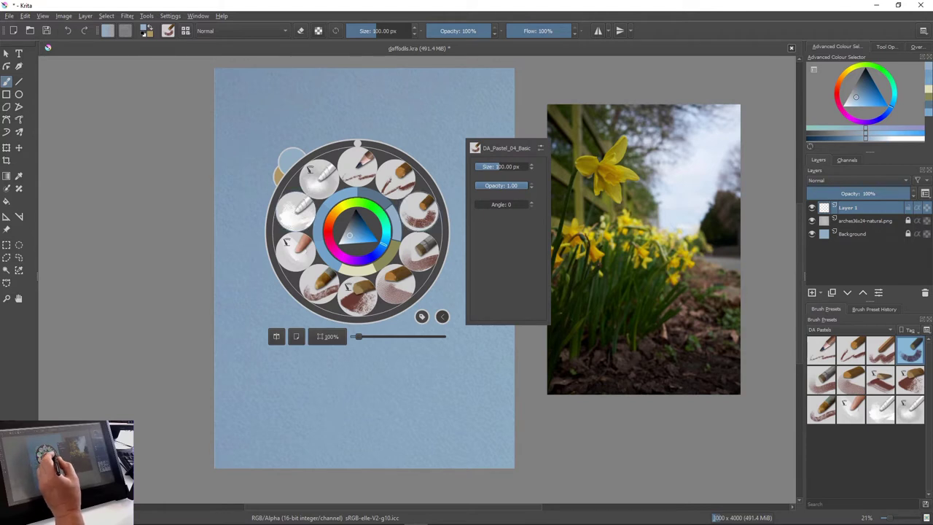
pyautogui.click(415, 209)
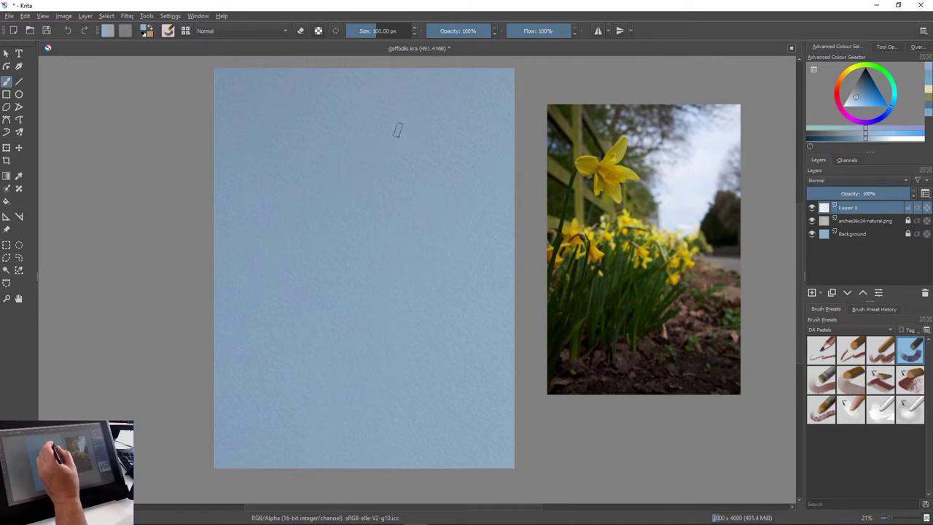
pyautogui.moveTo(383, 132); pyautogui.dragTo(407, 151)
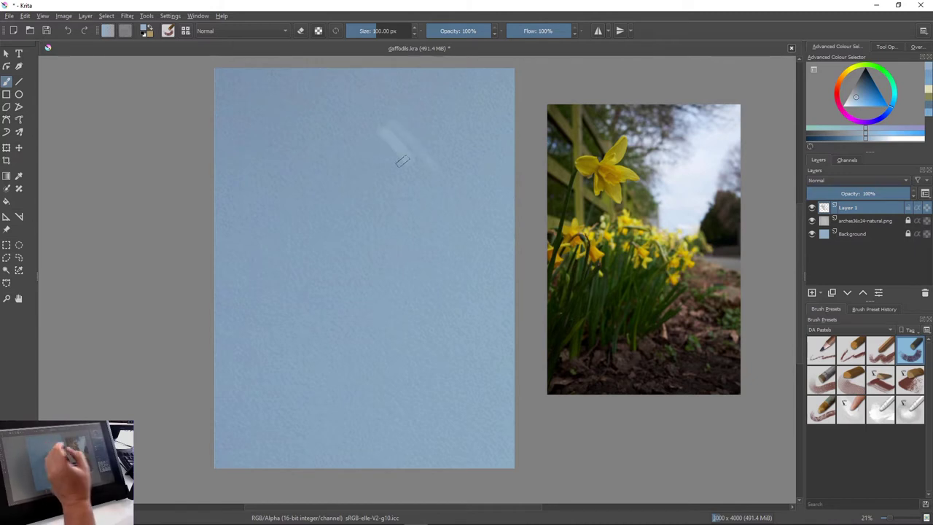
pyautogui.hotkey('ctrl', 'z')
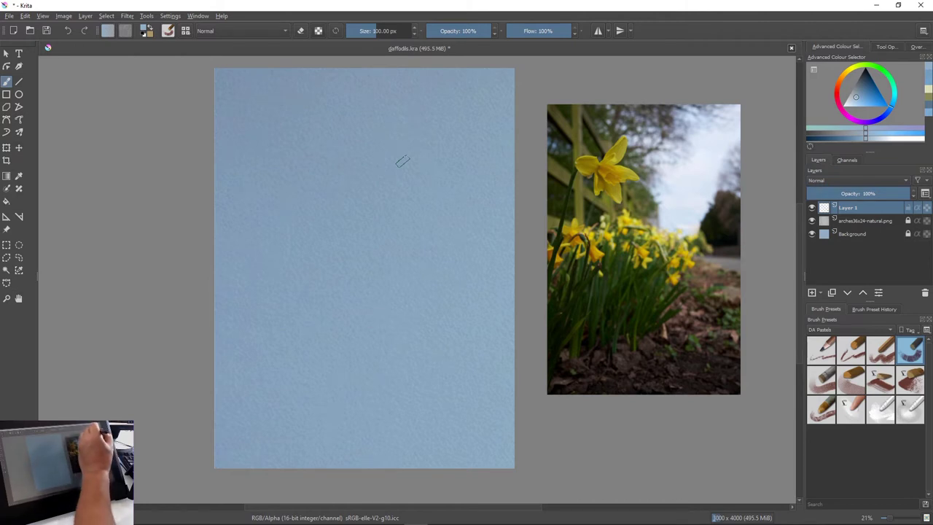
# Choose a saturated yellow and enlarge the pastel brush to 215 px
pyautogui.click(851, 69)
pyautogui.click(872, 98)
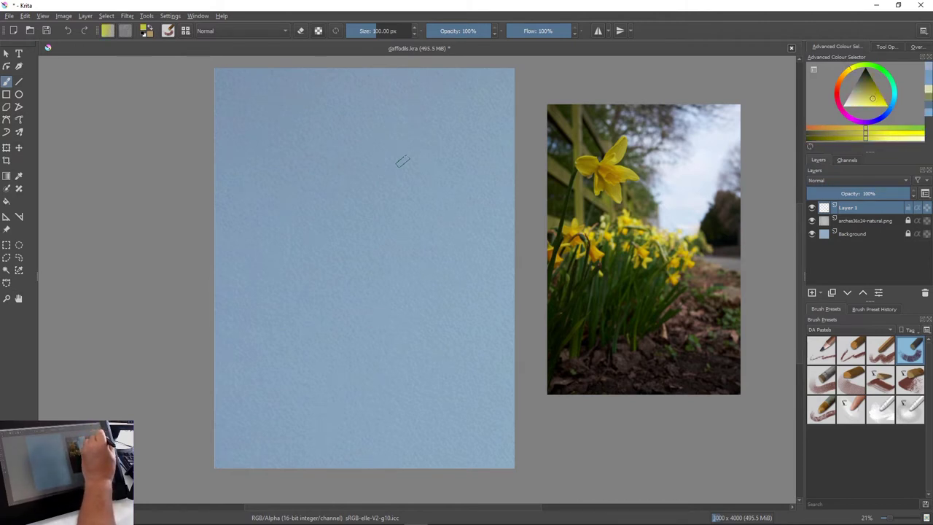
pyautogui.click(880, 101)
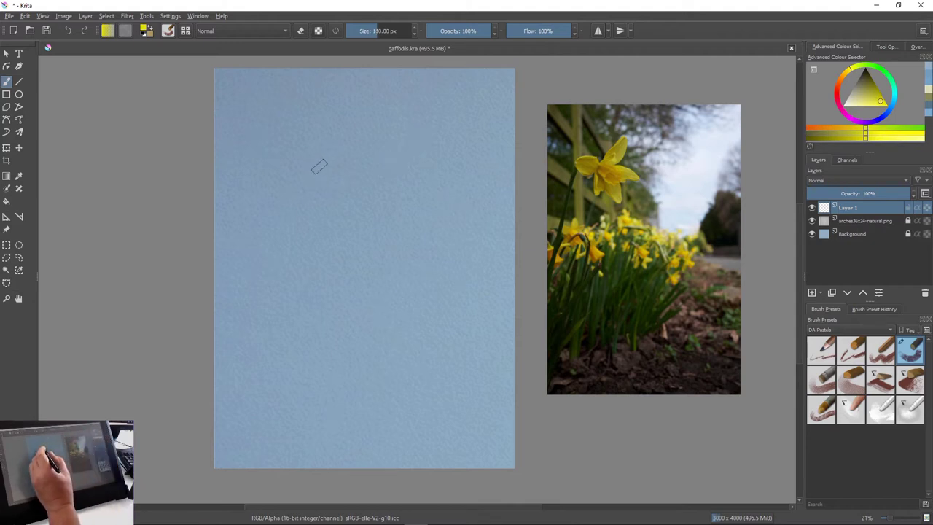
pyautogui.press(']')
pyautogui.press(']')
pyautogui.press(']')
pyautogui.press(']')
pyautogui.press(']')
pyautogui.press(']')
pyautogui.press(']')
pyautogui.press(']')
pyautogui.press(']')
pyautogui.press(']')
# Try yellow pastel strokes in the upper middle of the canvas and undo them
pyautogui.moveTo(324, 150)
pyautogui.mouseDown()
pyautogui.moveTo(380, 175)
pyautogui.moveTo(358, 196)
pyautogui.moveTo(401, 190)
pyautogui.mouseUp()
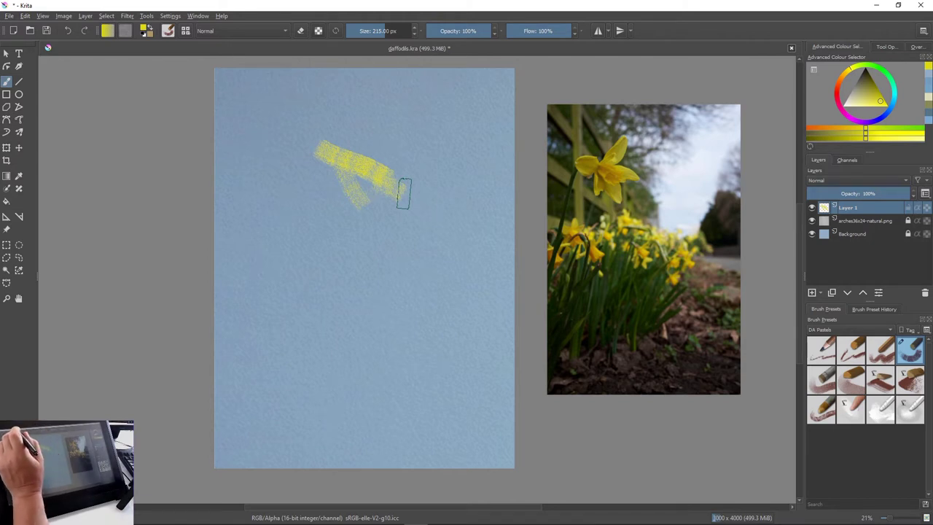
pyautogui.click(430, 220)
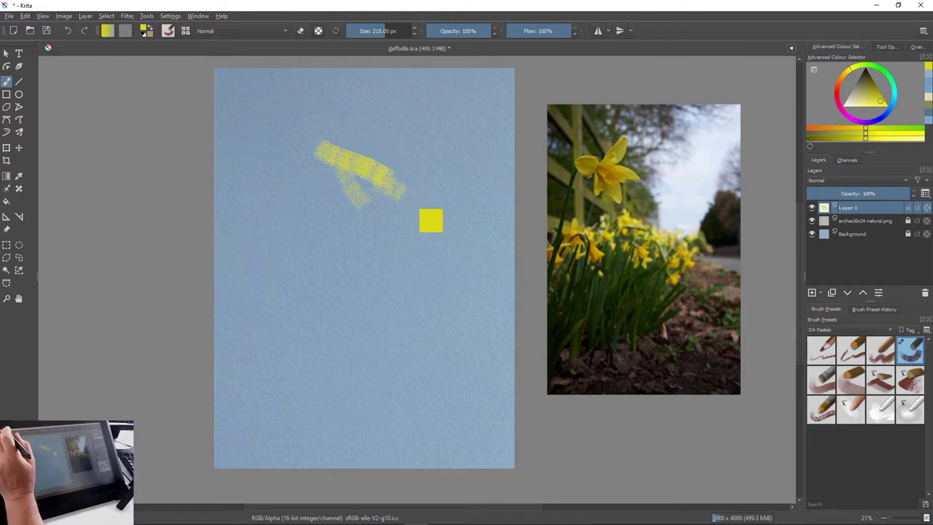
pyautogui.hotkey('ctrl', 'z')
pyautogui.hotkey('ctrl', 'z')
pyautogui.hotkey('ctrl', 'z')
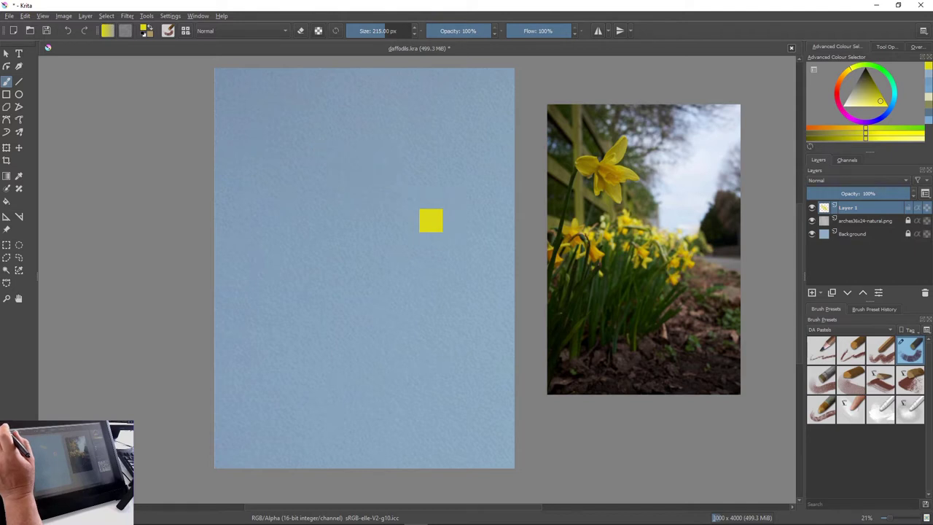
pyautogui.hotkey('ctrl', 'z')
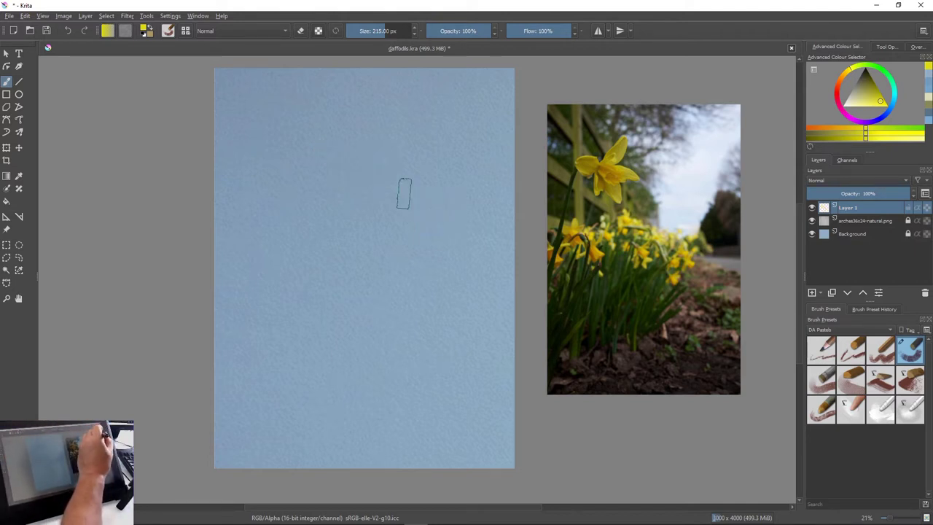
# Choose a pale blue and cover the canvas's upper-right corner with pastel strokes for the sky
pyautogui.keyDown('ctrl'); pyautogui.click(403, 193); pyautogui.keyUp('ctrl')
pyautogui.moveTo(859, 93)
pyautogui.mouseDown()
pyautogui.moveTo(870, 99)
pyautogui.moveTo(863, 102)
pyautogui.moveTo(893, 101)
pyautogui.mouseUp()
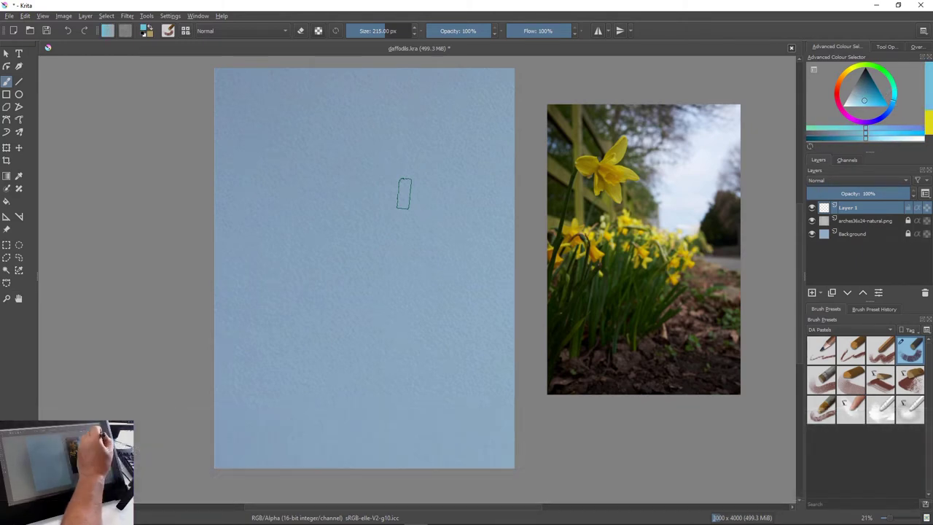
pyautogui.moveTo(404, 193); pyautogui.dragTo(404, 193)
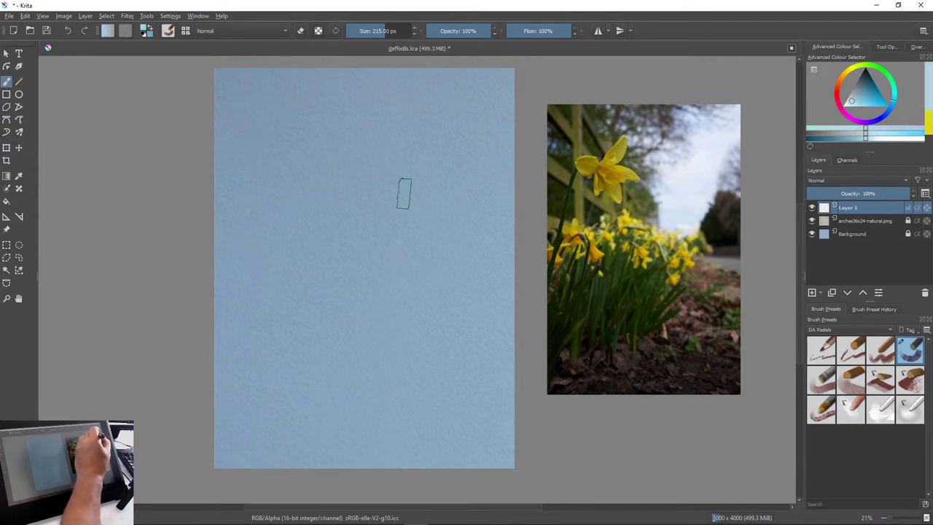
pyautogui.moveTo(454, 90)
pyautogui.mouseDown()
pyautogui.moveTo(477, 124)
pyautogui.moveTo(496, 80)
pyautogui.moveTo(438, 109)
pyautogui.moveTo(513, 119)
pyautogui.moveTo(379, 79)
pyautogui.moveTo(457, 74)
pyautogui.mouseUp()
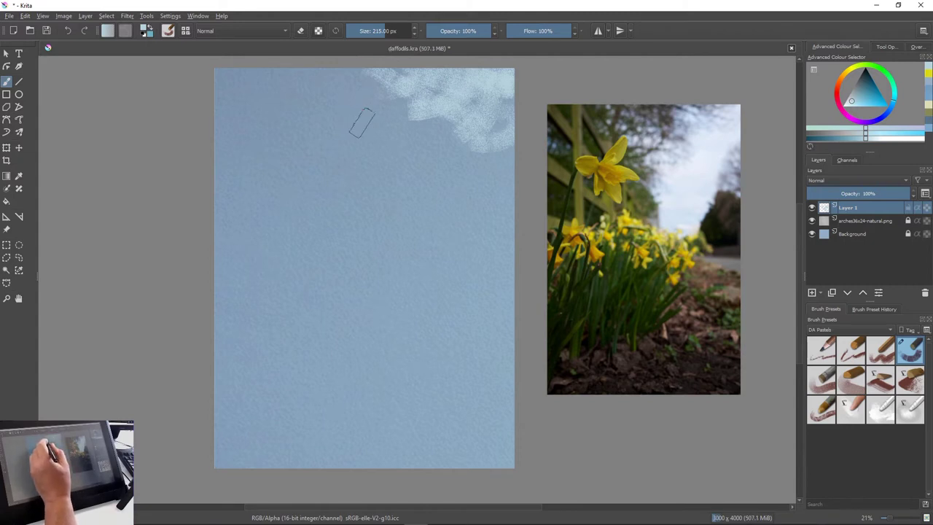
# Enlarge the brush to 474 px and extend the pale blue sky across the canvas's upper edge and down its middle
pyautogui.press(']')
pyautogui.moveTo(368, 119)
pyautogui.mouseDown()
pyautogui.moveTo(381, 98)
pyautogui.moveTo(415, 153)
pyautogui.moveTo(407, 109)
pyautogui.moveTo(444, 149)
pyautogui.moveTo(430, 133)
pyautogui.moveTo(446, 146)
pyautogui.moveTo(467, 138)
pyautogui.mouseUp()
pyautogui.moveTo(341, 105)
pyautogui.mouseDown()
pyautogui.moveTo(331, 81)
pyautogui.moveTo(280, 77)
pyautogui.mouseUp()
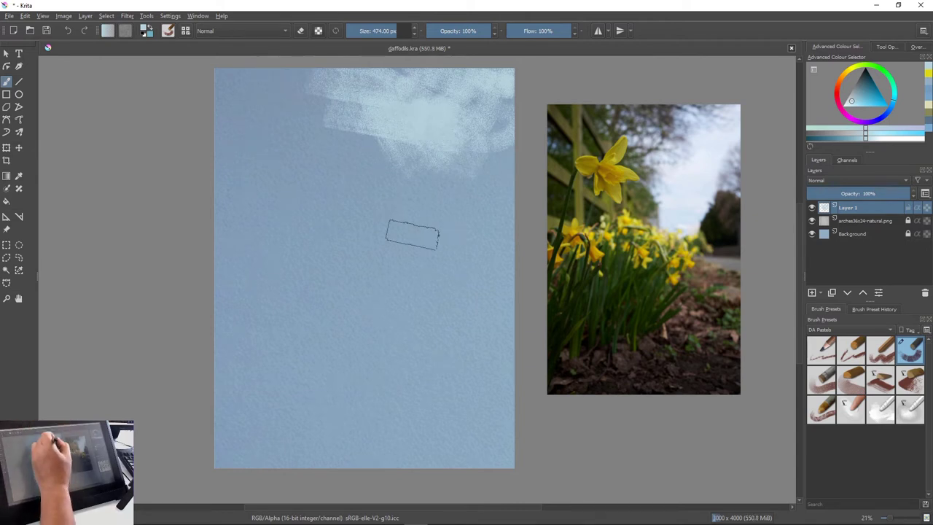
pyautogui.moveTo(415, 120); pyautogui.dragTo(406, 281)
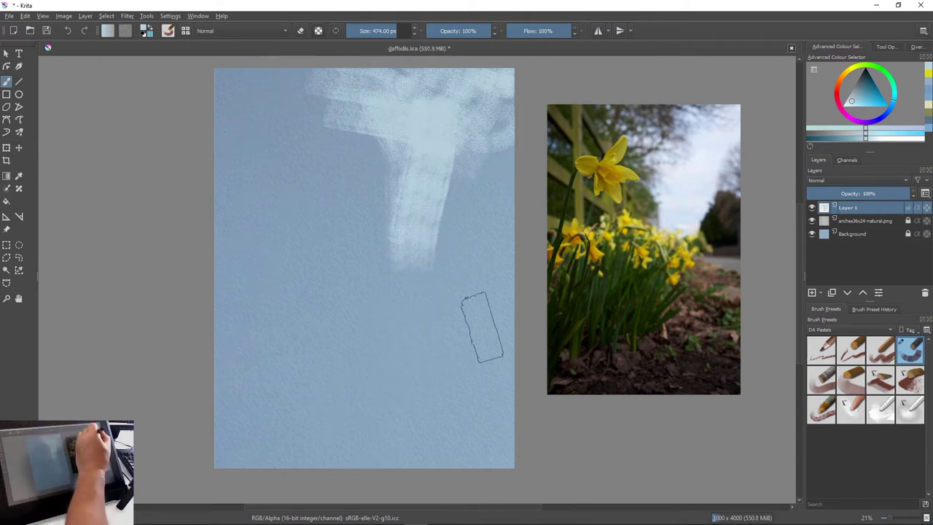
# Lighten the colour to a near-white blue and paint broad downward strokes through the middle and both sides of the sky
pyautogui.moveTo(401, 171); pyautogui.dragTo(439, 273)
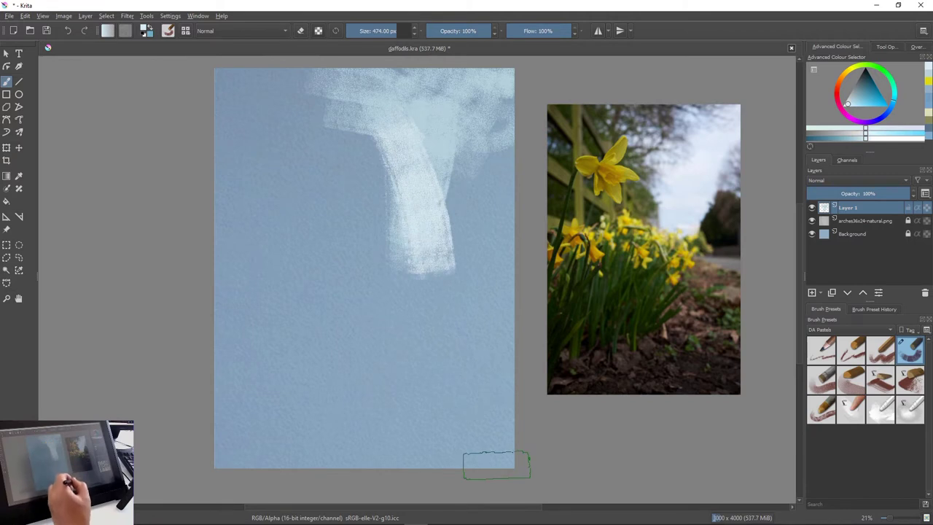
pyautogui.moveTo(496, 120)
pyautogui.mouseDown()
pyautogui.moveTo(454, 219)
pyautogui.moveTo(496, 222)
pyautogui.mouseUp()
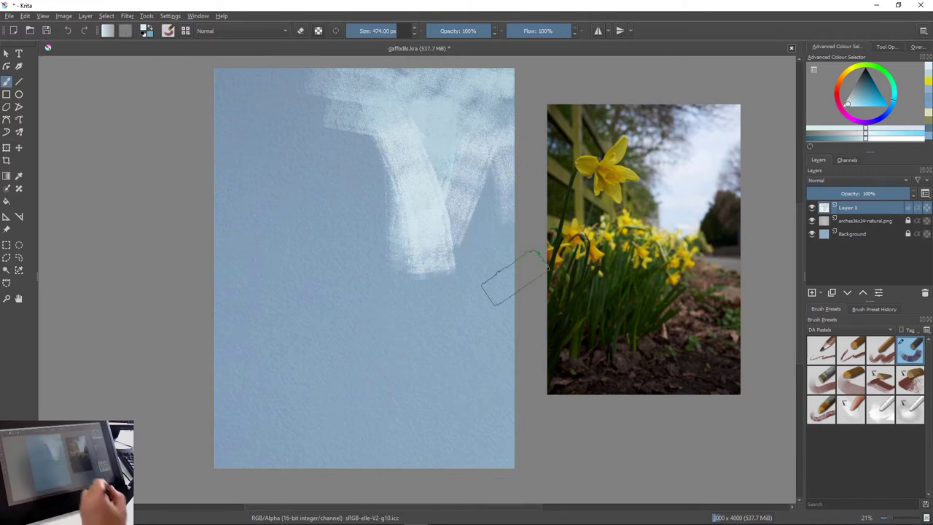
pyautogui.moveTo(374, 149); pyautogui.dragTo(367, 202)
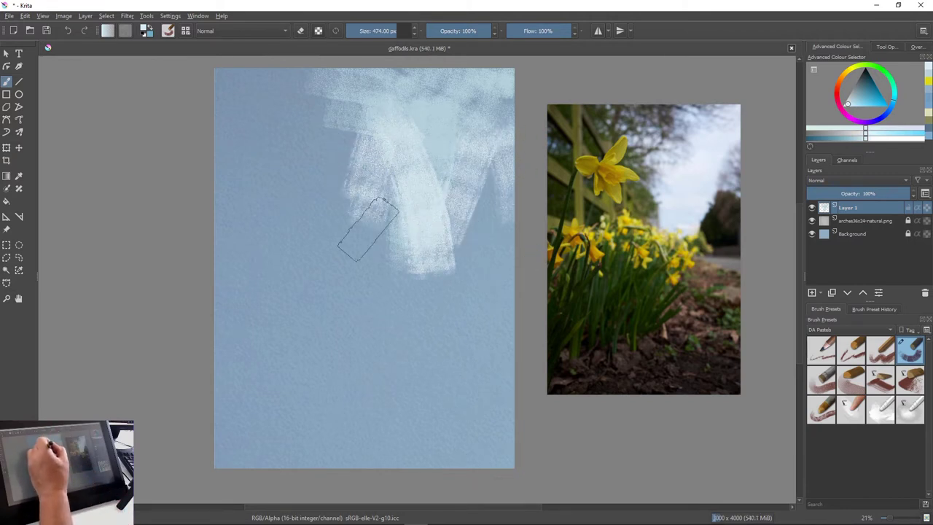
# Reduce the brush to 118 px and add short near-white strokes across the upper sky and its right edge
pyautogui.moveTo(444, 90); pyautogui.dragTo(468, 113)
pyautogui.moveTo(412, 100); pyautogui.dragTo(357, 90)
pyautogui.moveTo(462, 83); pyautogui.dragTo(495, 104)
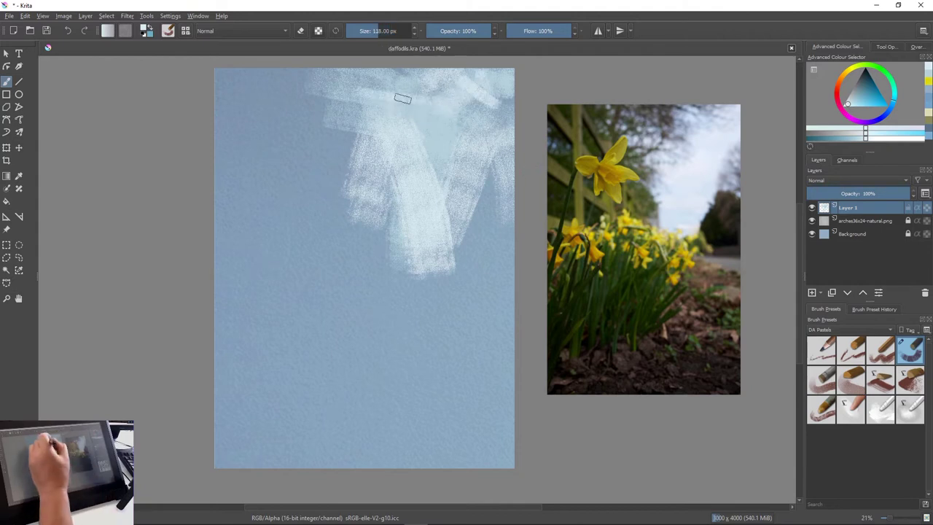
pyautogui.moveTo(402, 98); pyautogui.dragTo(415, 118)
pyautogui.moveTo(373, 82); pyautogui.dragTo(405, 97)
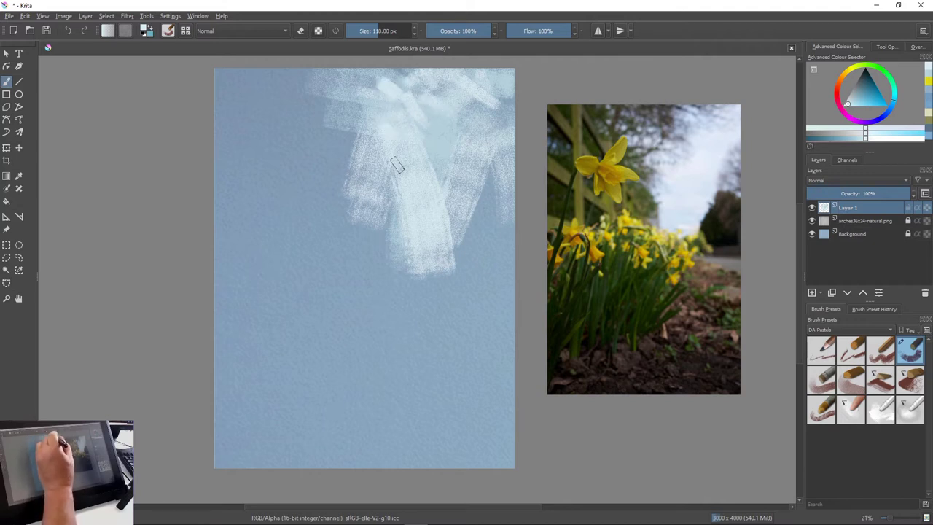
pyautogui.moveTo(478, 204); pyautogui.dragTo(518, 219)
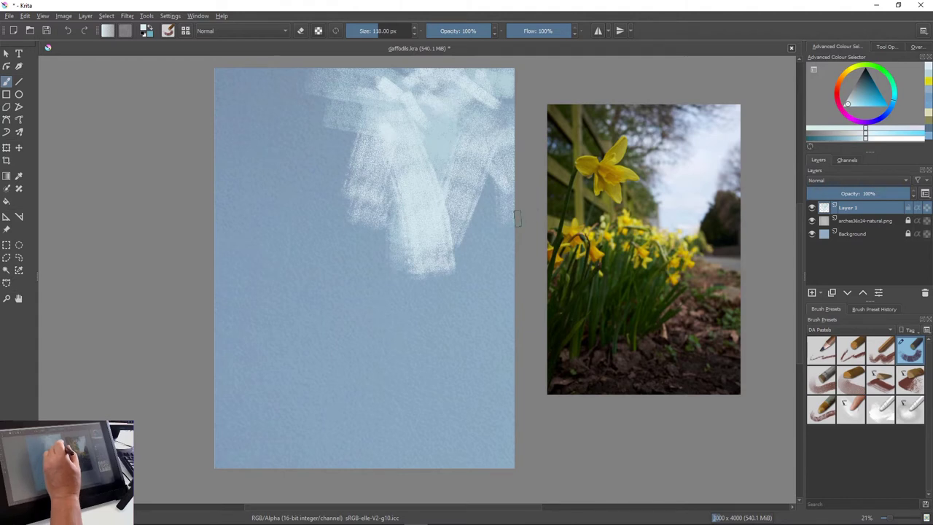
# Enlarge the brush to 444 px and fill the lower sky with broad near-white strokes down towards the horizon
pyautogui.press(']')
pyautogui.press(']')
pyautogui.press(']')
pyautogui.press(']')
pyautogui.press(']')
pyautogui.press(']')
pyautogui.press(']')
pyautogui.press(']')
pyautogui.press(']')
pyautogui.press(']')
pyautogui.press(']')
pyautogui.press(']')
pyautogui.press(']')
pyautogui.press(']')
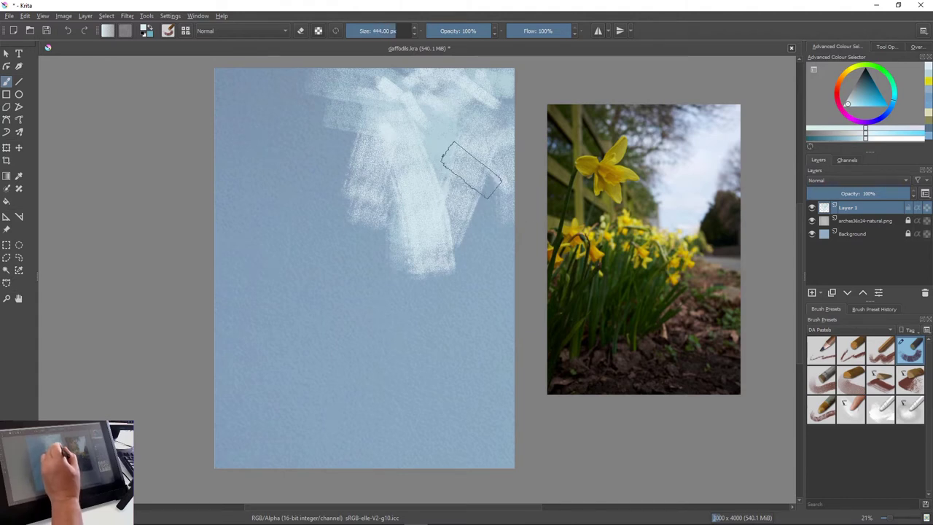
pyautogui.moveTo(498, 142)
pyautogui.mouseDown()
pyautogui.moveTo(456, 191)
pyautogui.moveTo(461, 239)
pyautogui.moveTo(461, 265)
pyautogui.mouseUp()
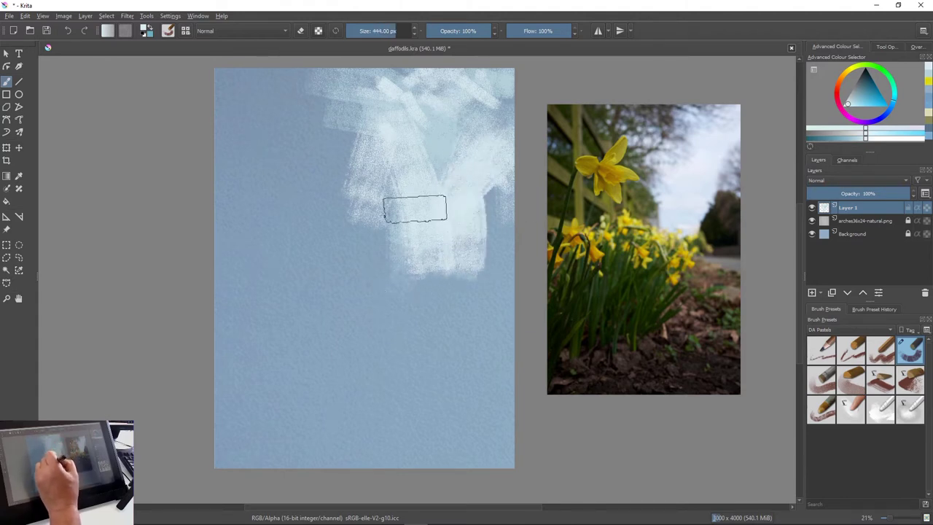
pyautogui.moveTo(417, 209)
pyautogui.mouseDown()
pyautogui.moveTo(415, 296)
pyautogui.moveTo(477, 328)
pyautogui.mouseUp()
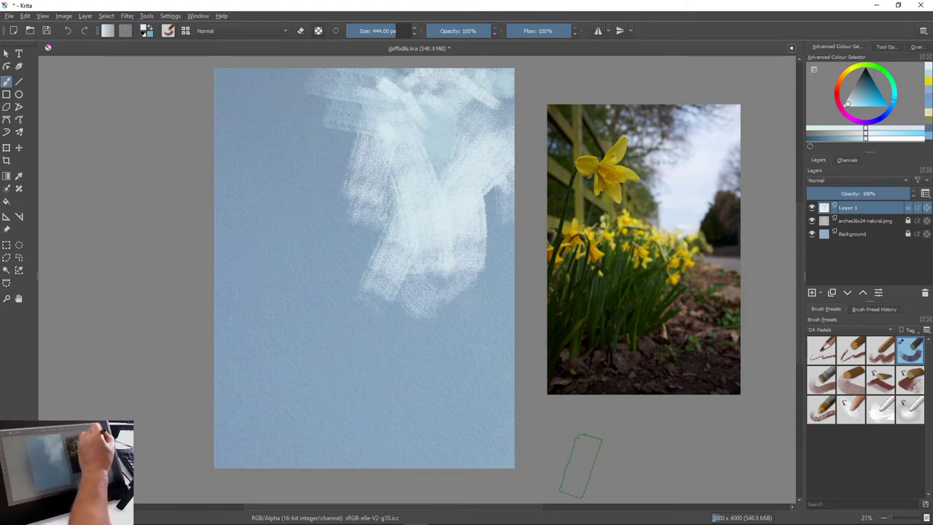
# Choose a light teal-green and paint the distant foliage along the canvas's right edge, beside the lower sky
pyautogui.click(895, 90)
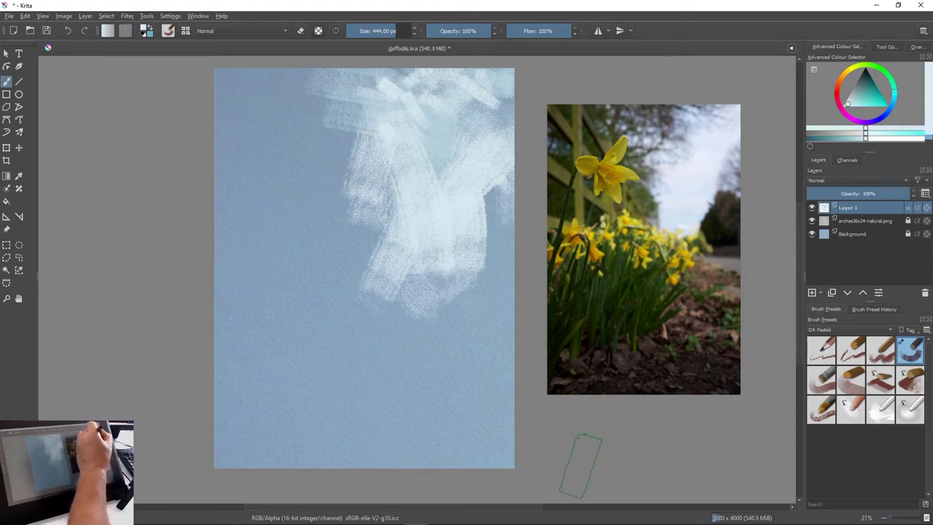
pyautogui.moveTo(854, 98); pyautogui.dragTo(858, 90)
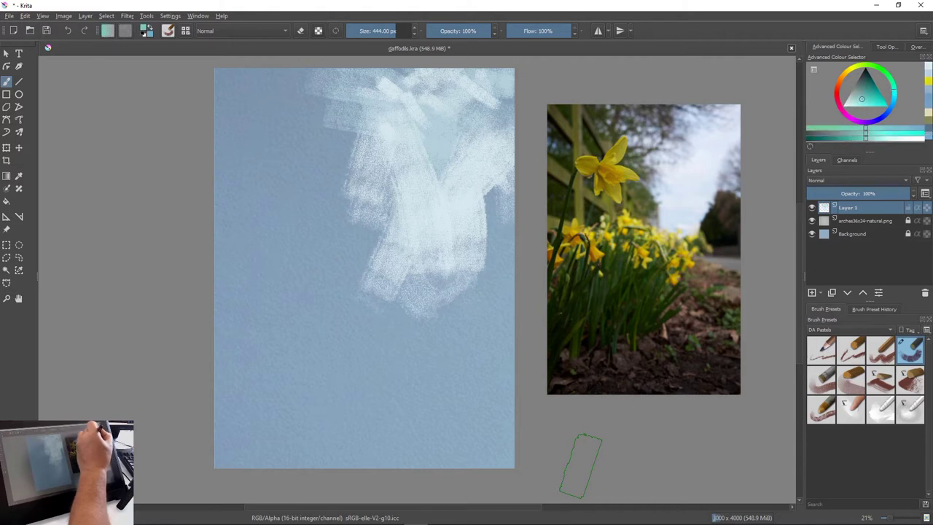
pyautogui.moveTo(479, 197)
pyautogui.mouseDown()
pyautogui.moveTo(503, 216)
pyautogui.moveTo(494, 188)
pyautogui.moveTo(505, 180)
pyautogui.moveTo(499, 250)
pyautogui.moveTo(477, 262)
pyautogui.moveTo(507, 280)
pyautogui.moveTo(508, 221)
pyautogui.moveTo(514, 308)
pyautogui.moveTo(479, 296)
pyautogui.moveTo(535, 255)
pyautogui.mouseUp()
# Darken the colour to a deep teal-green, shade the foliage on the right edge and block in the upper-left corner
pyautogui.click(869, 87)
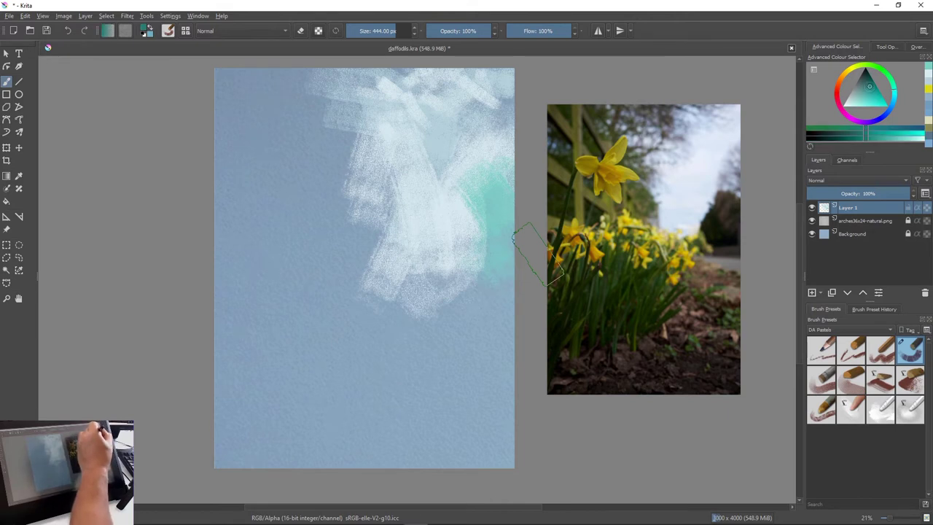
pyautogui.moveTo(476, 219)
pyautogui.mouseDown()
pyautogui.moveTo(508, 265)
pyautogui.moveTo(484, 246)
pyautogui.moveTo(467, 266)
pyautogui.moveTo(475, 288)
pyautogui.mouseUp()
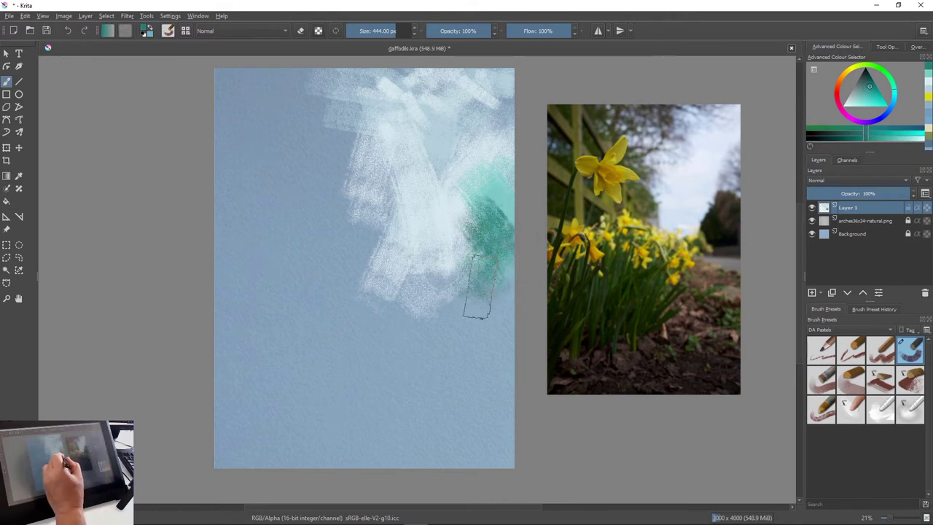
pyautogui.moveTo(313, 135)
pyautogui.mouseDown()
pyautogui.moveTo(359, 138)
pyautogui.moveTo(352, 96)
pyautogui.moveTo(334, 82)
pyautogui.moveTo(415, 74)
pyautogui.moveTo(324, 128)
pyautogui.moveTo(320, 73)
pyautogui.moveTo(213, 118)
pyautogui.moveTo(268, 66)
pyautogui.moveTo(219, 84)
pyautogui.mouseUp()
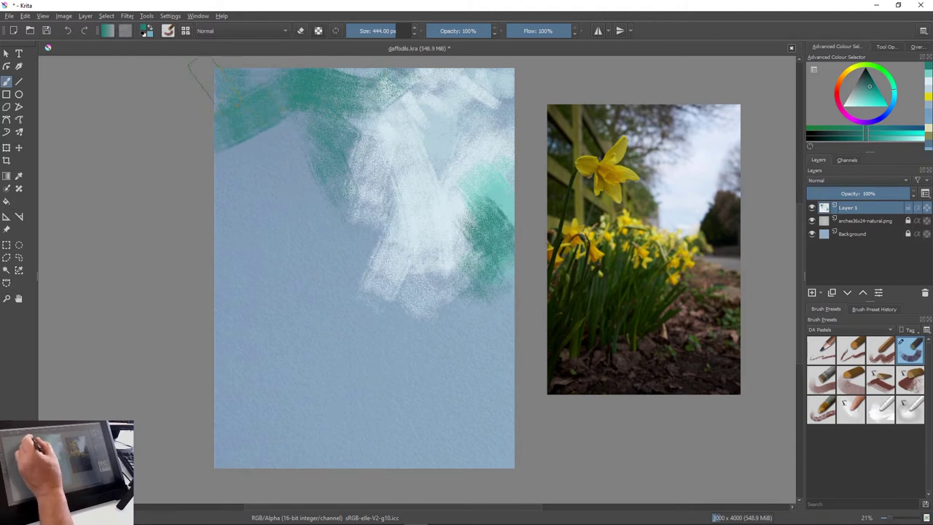
pyautogui.moveTo(255, 135)
pyautogui.mouseDown()
pyautogui.moveTo(320, 211)
pyautogui.moveTo(204, 142)
pyautogui.moveTo(355, 175)
pyautogui.mouseUp()
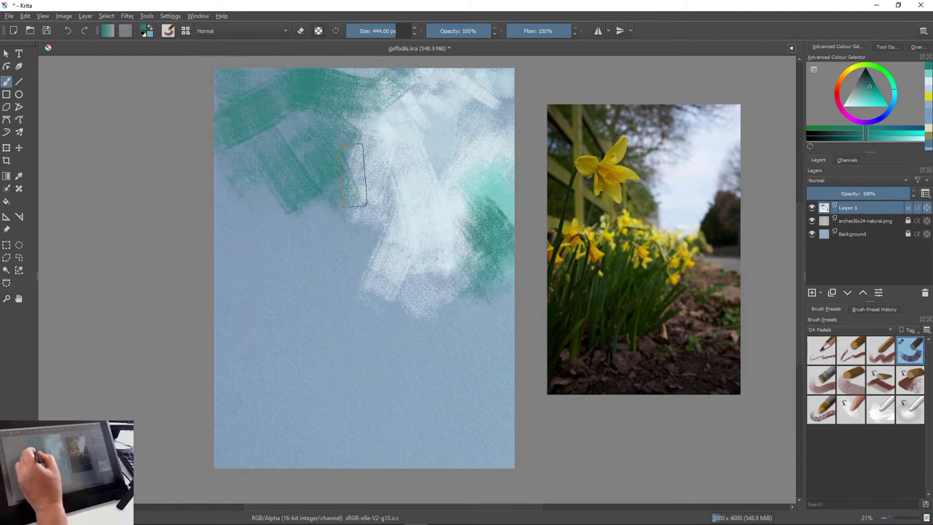
# Darken the colour to a near-black green and add broad shadow strokes through the upper-left foliage down to the canvas's middle
pyautogui.click(865, 72)
pyautogui.moveTo(254, 122); pyautogui.dragTo(296, 193)
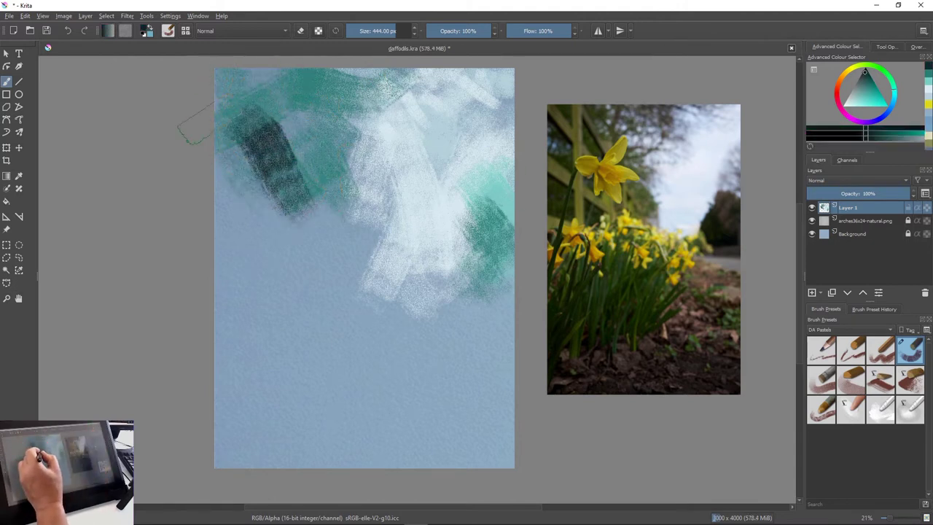
pyautogui.moveTo(224, 146); pyautogui.dragTo(234, 195)
pyautogui.moveTo(252, 155)
pyautogui.mouseDown()
pyautogui.moveTo(290, 93)
pyautogui.moveTo(322, 120)
pyautogui.moveTo(317, 145)
pyautogui.moveTo(333, 176)
pyautogui.moveTo(194, 79)
pyautogui.mouseUp()
pyautogui.moveTo(260, 229)
pyautogui.mouseDown()
pyautogui.moveTo(265, 267)
pyautogui.moveTo(313, 240)
pyautogui.moveTo(283, 172)
pyautogui.mouseUp()
pyautogui.moveTo(331, 233); pyautogui.dragTo(382, 171)
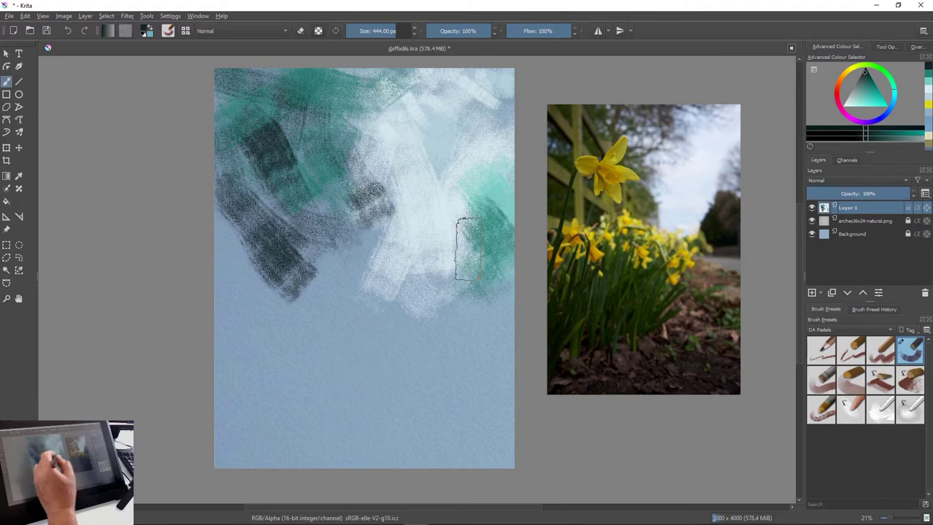
# Switch to a light yellow-green, reduce the brush to 263 px and paint foliage and post strokes across the upper-left area
pyautogui.click(865, 65)
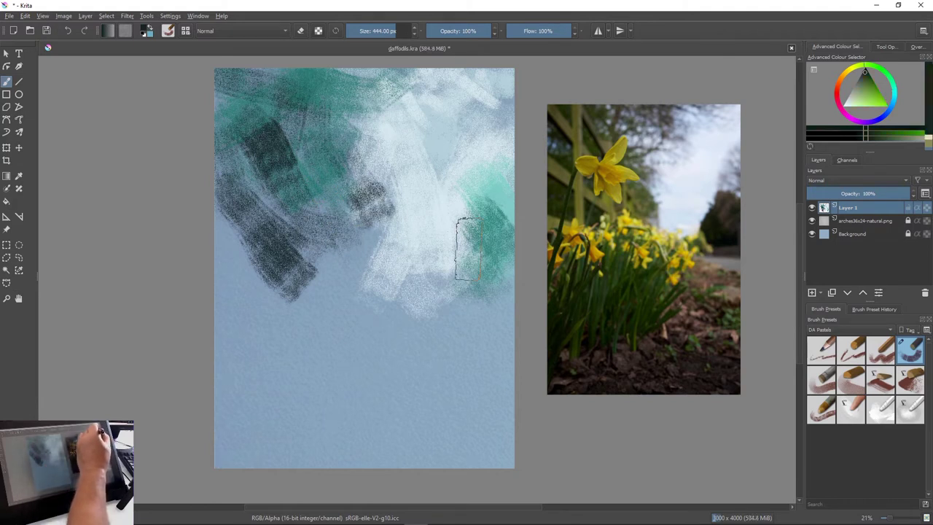
pyautogui.click(858, 99)
pyautogui.moveTo(359, 132)
pyautogui.mouseDown()
pyautogui.moveTo(391, 164)
pyautogui.moveTo(379, 177)
pyautogui.moveTo(407, 180)
pyautogui.mouseUp()
pyautogui.press('[')
pyautogui.press('[')
pyautogui.press('[')
pyautogui.press('[')
pyautogui.press('[')
pyautogui.press('[')
pyautogui.press('[')
pyautogui.press('[')
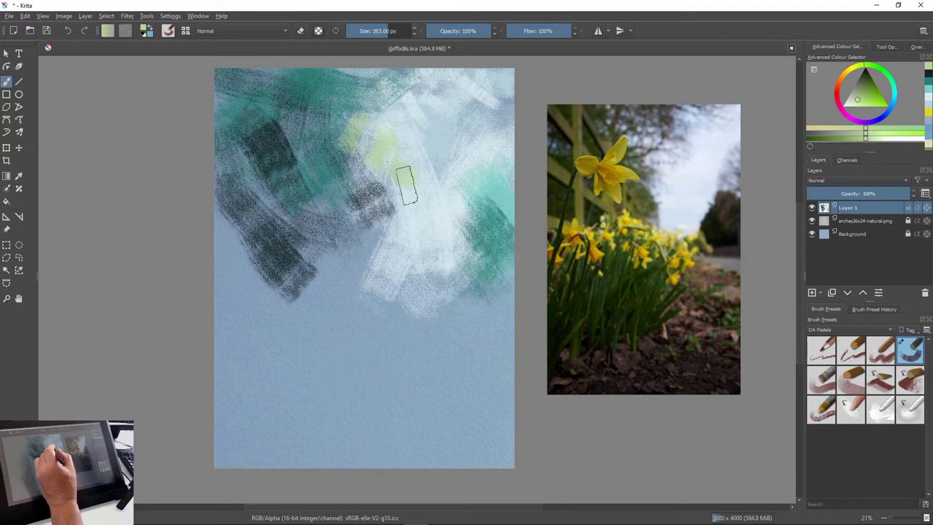
pyautogui.moveTo(388, 93)
pyautogui.mouseDown()
pyautogui.moveTo(374, 120)
pyautogui.moveTo(389, 73)
pyautogui.moveTo(421, 65)
pyautogui.moveTo(388, 81)
pyautogui.mouseUp()
pyautogui.moveTo(340, 71)
pyautogui.mouseDown()
pyautogui.moveTo(325, 73)
pyautogui.moveTo(348, 107)
pyautogui.mouseUp()
pyautogui.moveTo(340, 183); pyautogui.dragTo(352, 192)
pyautogui.moveTo(268, 147); pyautogui.dragTo(301, 252)
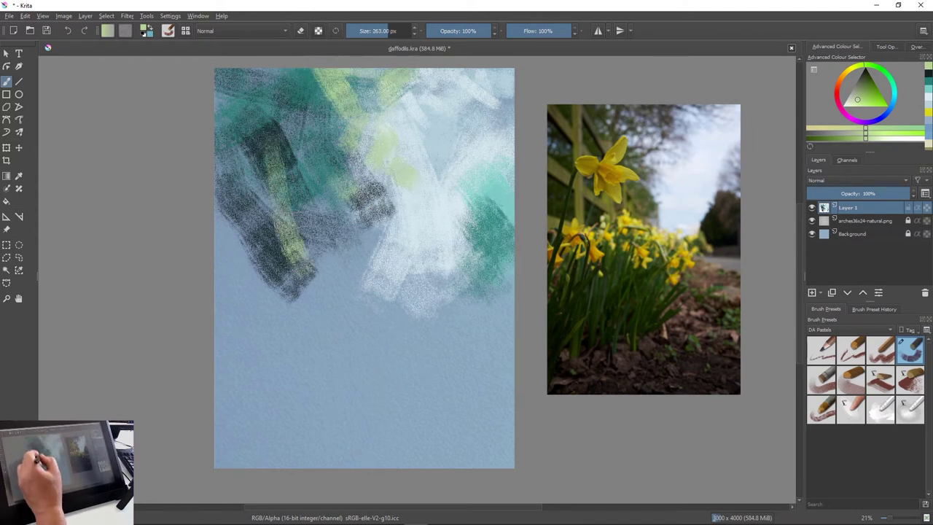
# Paint long diagonal yellow-green fence rails across the upper-left area and a vertical stroke at their right end
pyautogui.moveTo(288, 91); pyautogui.dragTo(339, 132)
pyautogui.moveTo(269, 72); pyautogui.dragTo(347, 134)
pyautogui.moveTo(211, 92); pyautogui.dragTo(297, 155)
pyautogui.moveTo(285, 92); pyautogui.dragTo(367, 158)
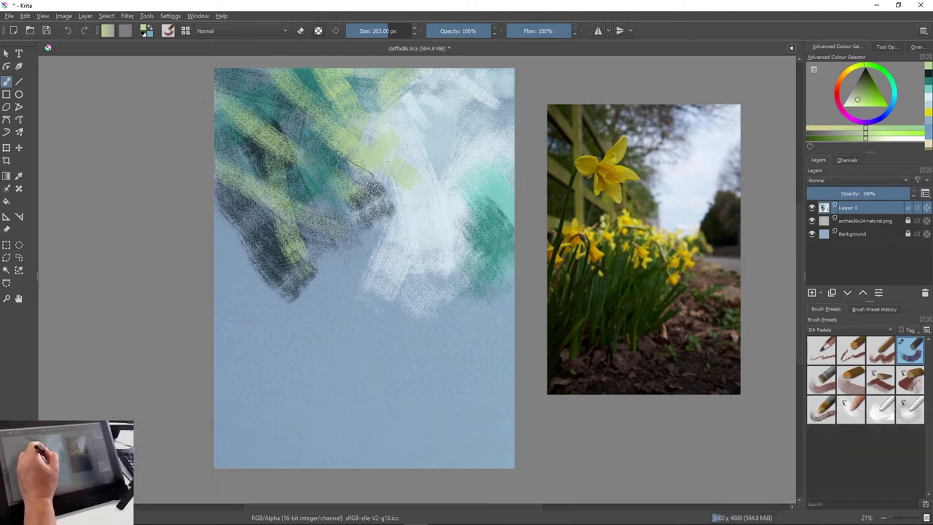
pyautogui.moveTo(355, 153); pyautogui.dragTo(367, 259)
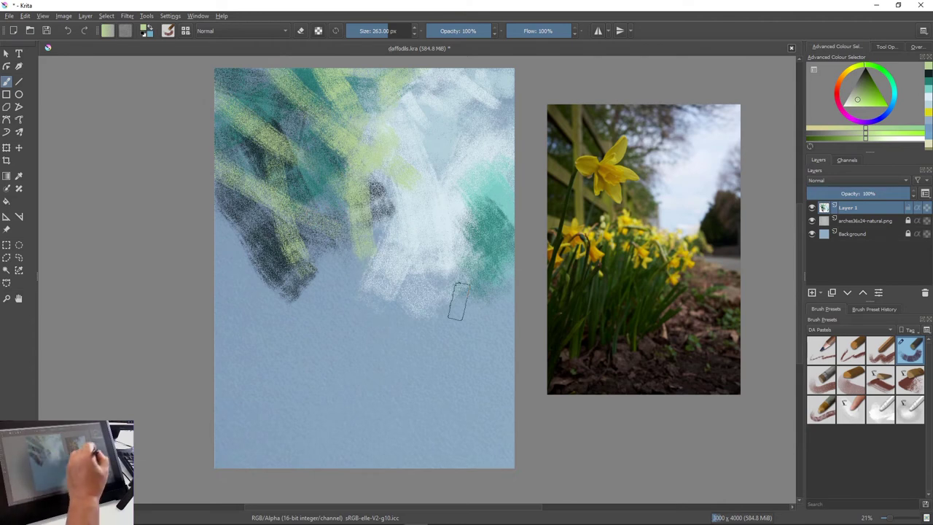
# Lighten the colour to a paler yellow-green and go over the diagonal rail, the upright posts and the left edge
pyautogui.click(851, 102)
pyautogui.moveTo(365, 158); pyautogui.dragTo(368, 249)
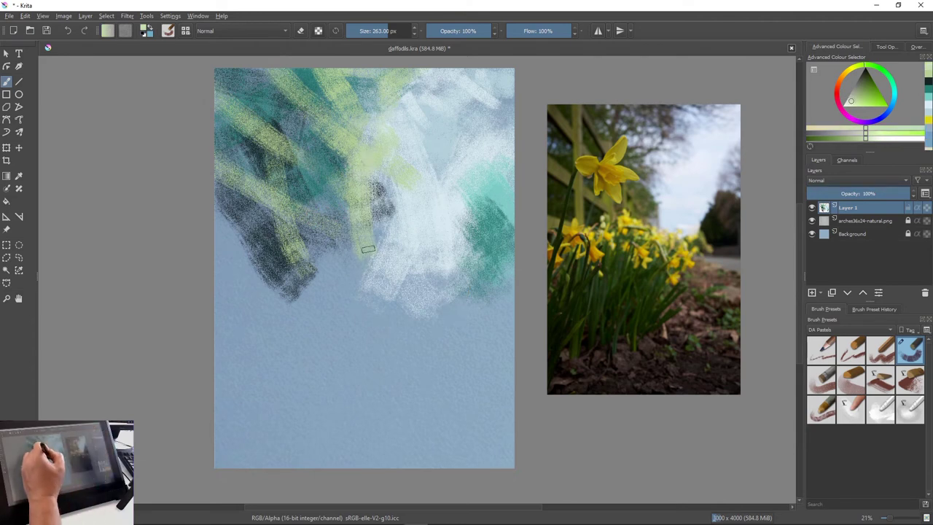
pyautogui.moveTo(362, 146); pyautogui.dragTo(277, 73)
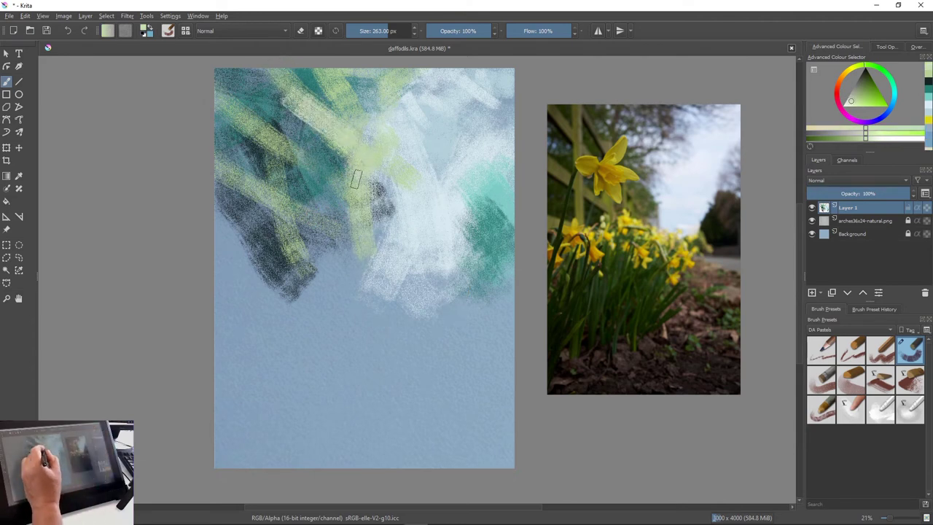
pyautogui.moveTo(355, 179); pyautogui.dragTo(284, 76)
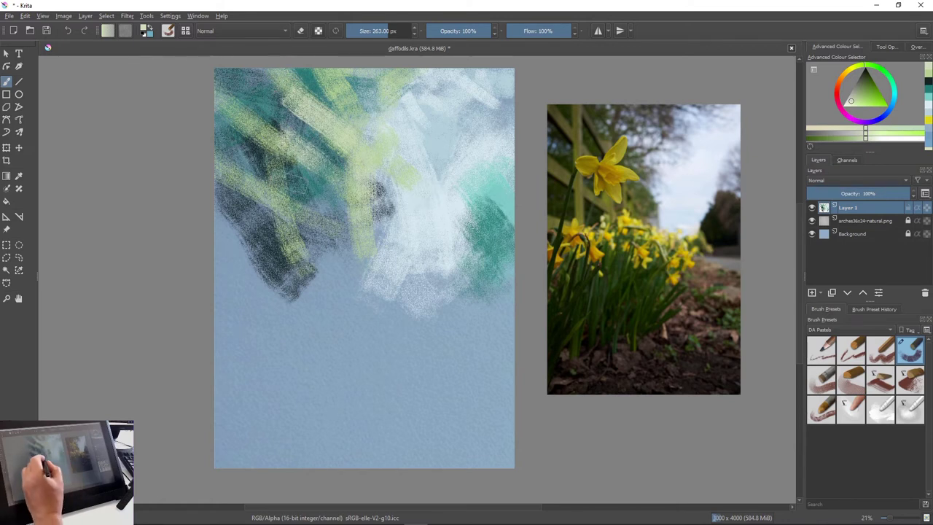
pyautogui.moveTo(283, 139); pyautogui.dragTo(277, 270)
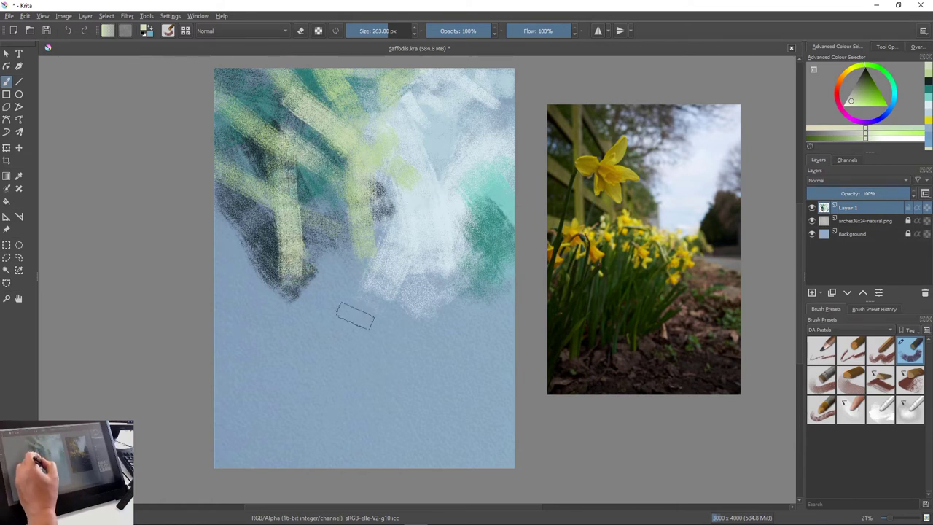
pyautogui.moveTo(260, 282); pyautogui.dragTo(230, 267)
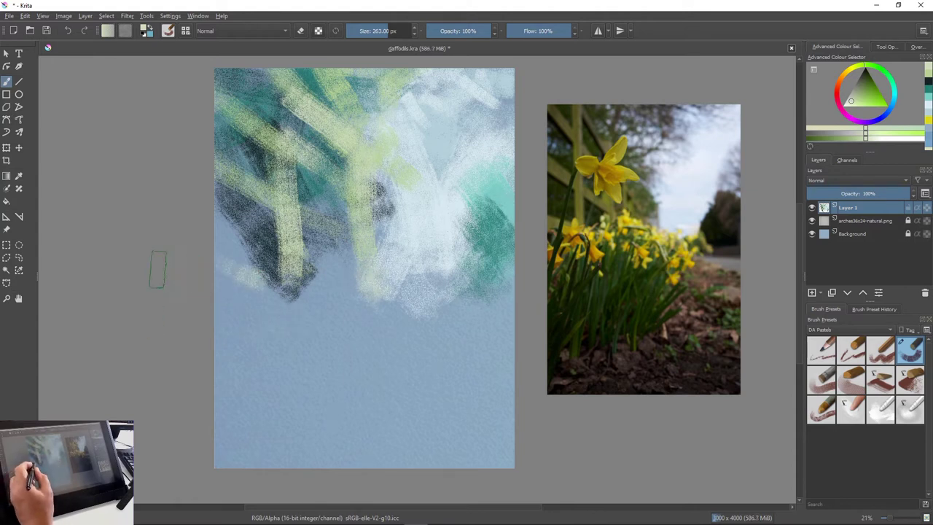
# Change to a near-white blue and paint downward strokes over the right-hand post and the sky beside it
pyautogui.keyDown('ctrl'); pyautogui.click(219, 306); pyautogui.keyUp('ctrl')
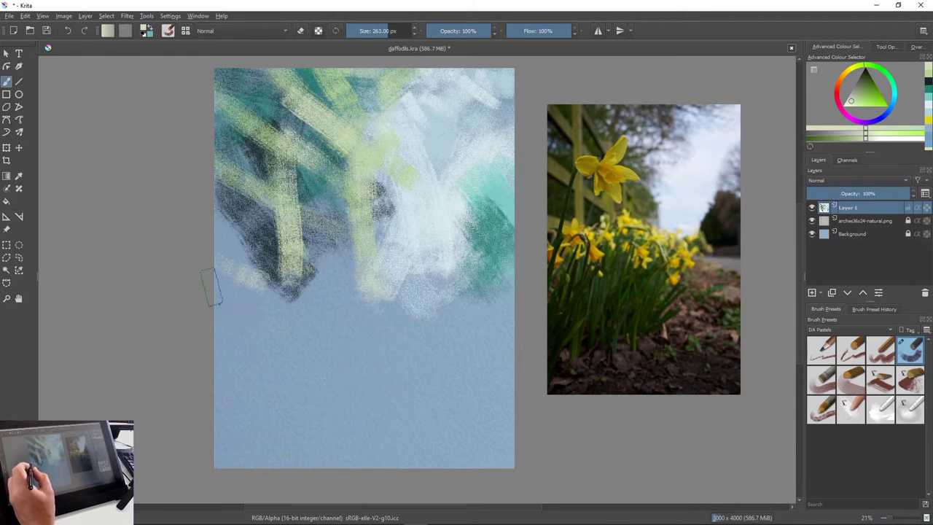
pyautogui.click(928, 108)
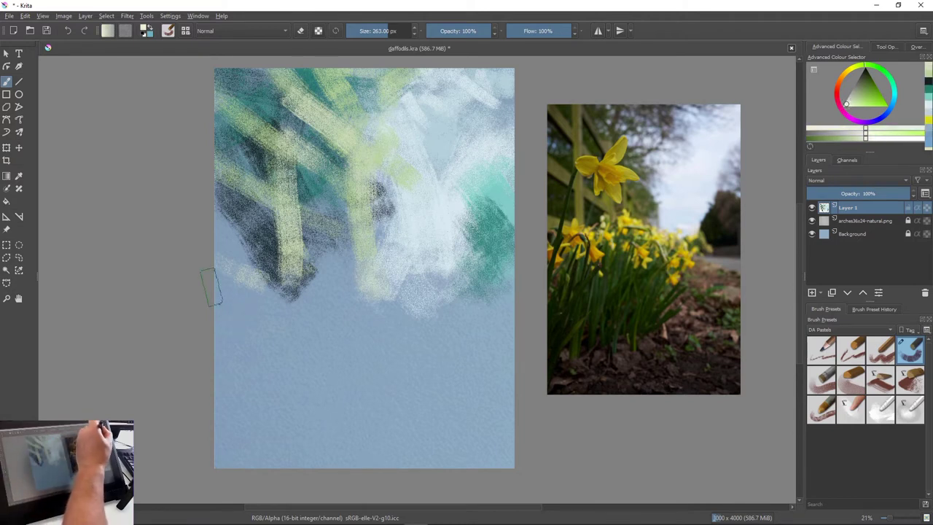
pyautogui.moveTo(382, 137); pyautogui.dragTo(354, 216)
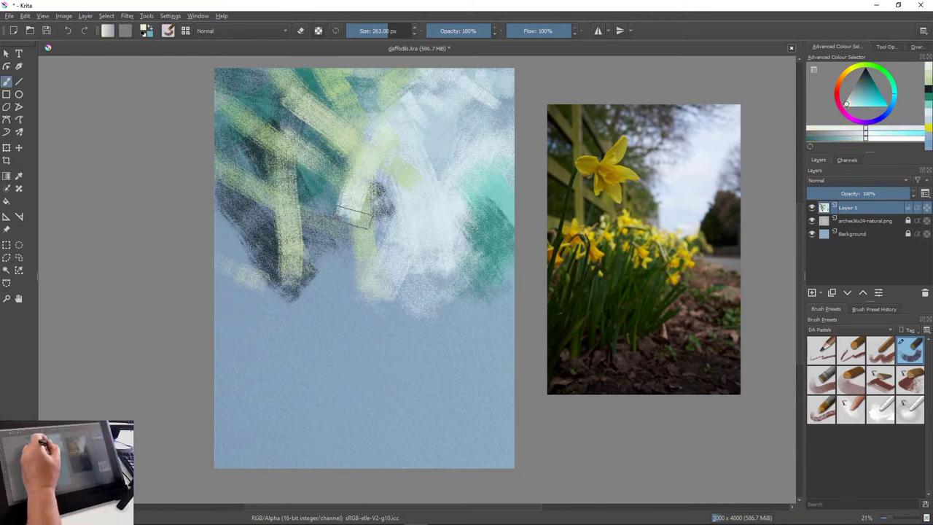
pyautogui.moveTo(399, 109); pyautogui.dragTo(390, 202)
pyautogui.moveTo(364, 169)
pyautogui.mouseDown()
pyautogui.moveTo(359, 252)
pyautogui.moveTo(383, 296)
pyautogui.mouseUp()
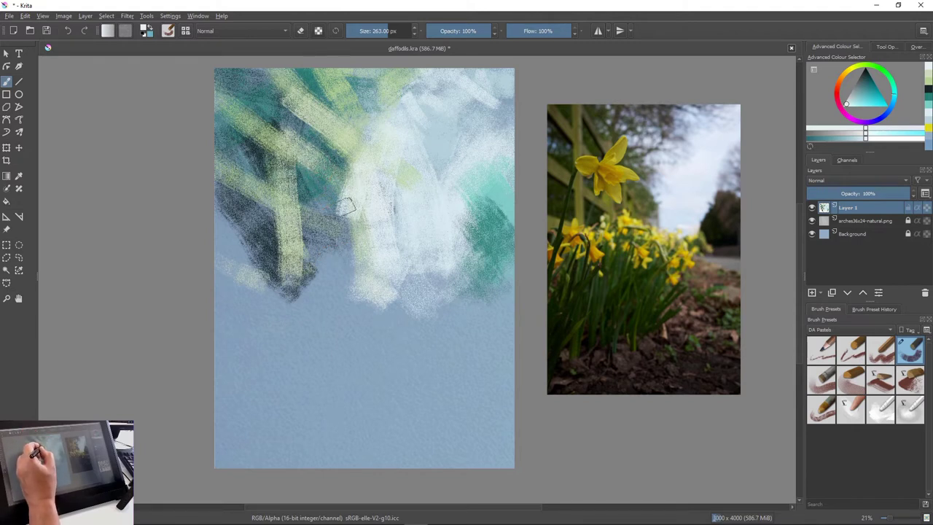
pyautogui.moveTo(340, 179); pyautogui.dragTo(341, 288)
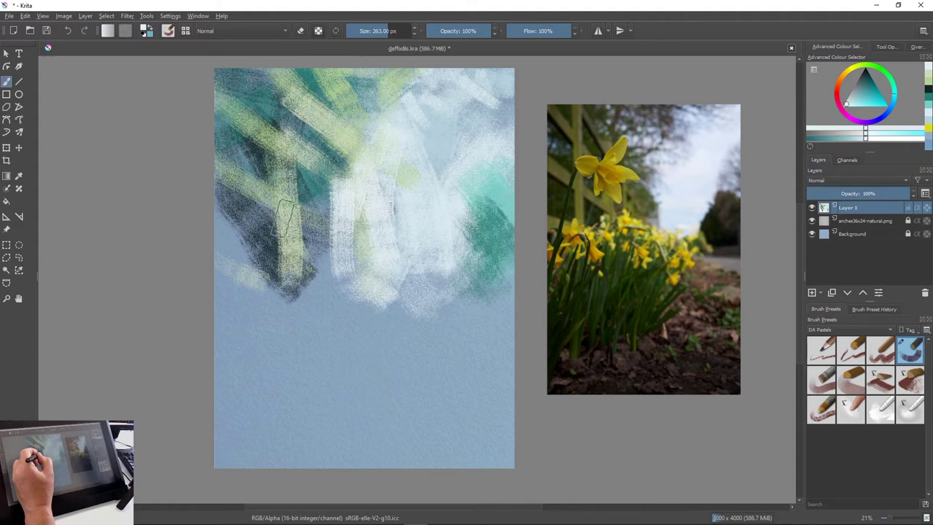
# Sample the pale green of the fence and paint upright posts at the fence's right end and from the canvas's top downwards
pyautogui.keyDown('ctrl'); pyautogui.click(284, 245); pyautogui.keyUp('ctrl')
pyautogui.moveTo(345, 190); pyautogui.dragTo(345, 277)
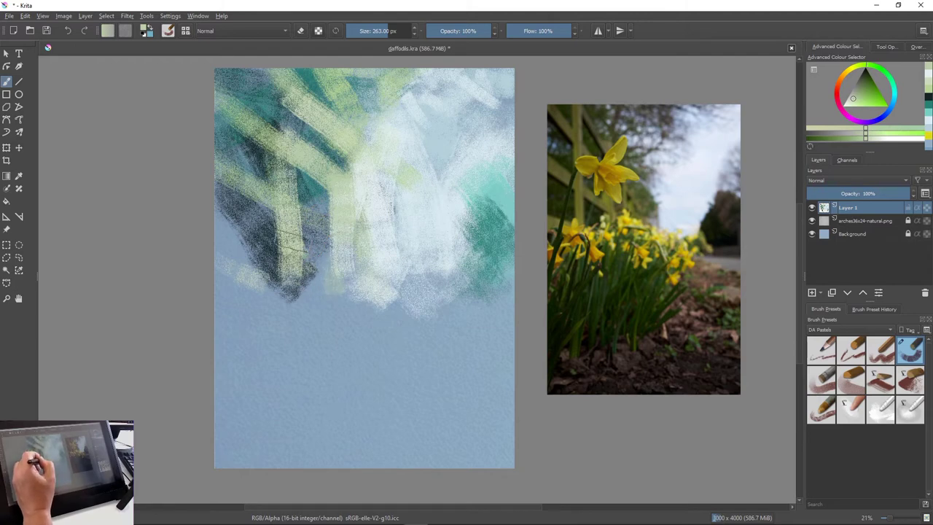
pyautogui.moveTo(315, 163)
pyautogui.mouseDown()
pyautogui.moveTo(333, 209)
pyautogui.moveTo(333, 264)
pyautogui.mouseUp()
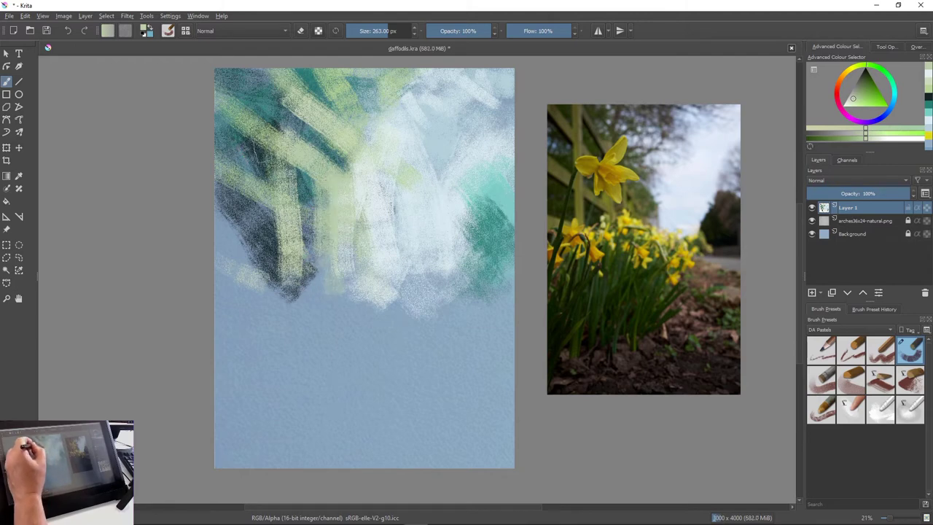
pyautogui.moveTo(261, 120); pyautogui.dragTo(276, 269)
pyautogui.moveTo(265, 82); pyautogui.dragTo(280, 320)
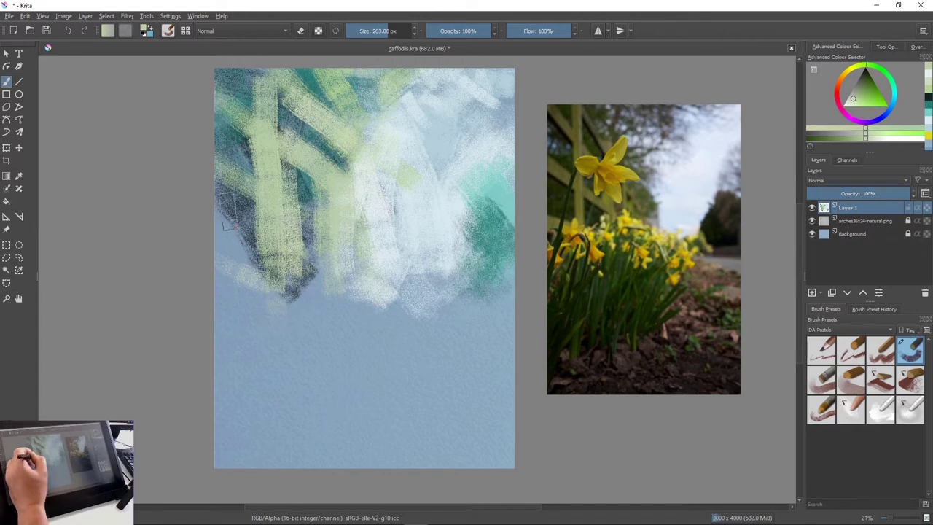
# Sample the dark blue-grey shadow and paint vertical strokes between the fence posts and over the pale area beside them
pyautogui.keyDown('ctrl'); pyautogui.click(236, 209); pyautogui.keyUp('ctrl')
pyautogui.moveTo(294, 183); pyautogui.dragTo(300, 290)
pyautogui.moveTo(319, 217); pyautogui.dragTo(320, 293)
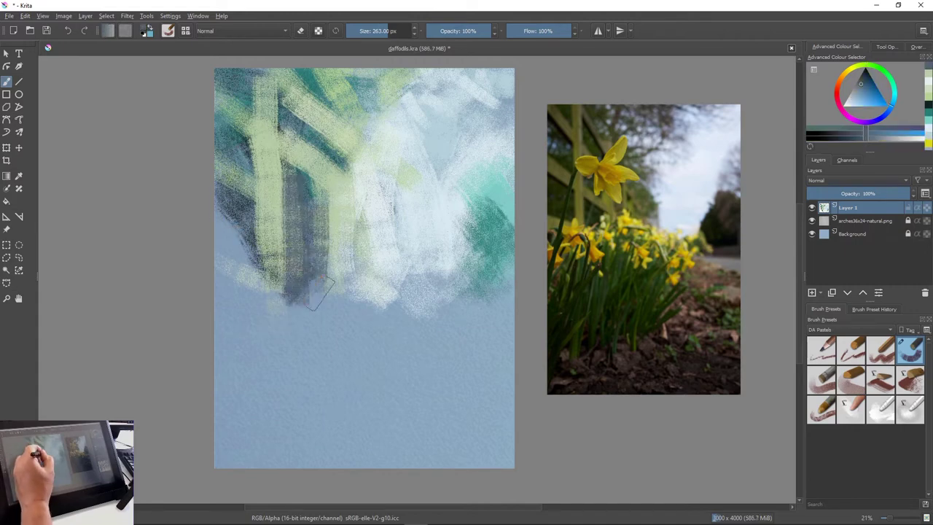
pyautogui.moveTo(344, 175); pyautogui.dragTo(353, 276)
pyautogui.moveTo(352, 215)
pyautogui.mouseDown()
pyautogui.moveTo(368, 290)
pyautogui.moveTo(390, 255)
pyautogui.mouseUp()
# Sample a soft teal and a yellow-green from the painting and dab loose foliage around the fence's right side and above it
pyautogui.keyDown('ctrl'); pyautogui.click(494, 215); pyautogui.keyUp('ctrl')
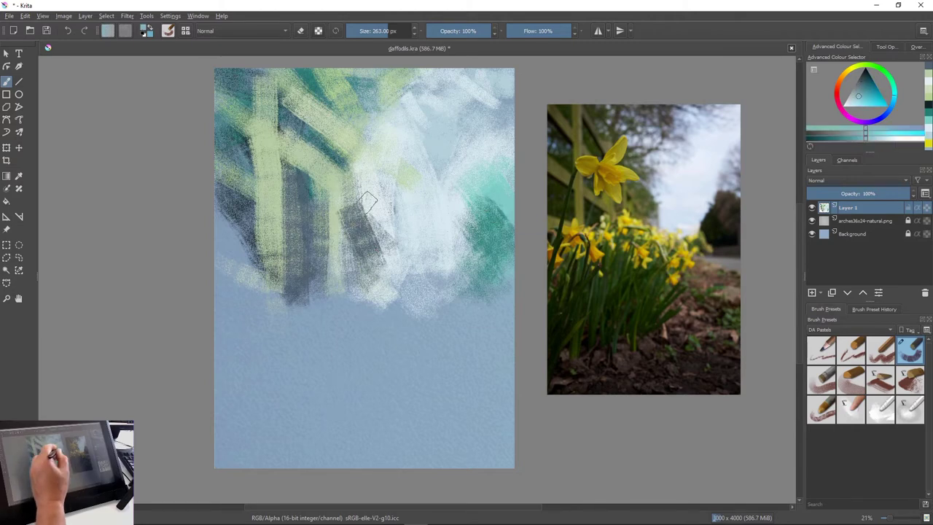
pyautogui.moveTo(348, 196)
pyautogui.mouseDown()
pyautogui.moveTo(358, 209)
pyautogui.moveTo(375, 184)
pyautogui.moveTo(371, 290)
pyautogui.moveTo(365, 232)
pyautogui.moveTo(395, 264)
pyautogui.moveTo(375, 175)
pyautogui.moveTo(355, 188)
pyautogui.mouseUp()
pyautogui.moveTo(351, 136)
pyautogui.mouseDown()
pyautogui.moveTo(351, 148)
pyautogui.moveTo(401, 70)
pyautogui.moveTo(416, 136)
pyautogui.moveTo(388, 153)
pyautogui.mouseUp()
pyautogui.keyDown('ctrl'); pyautogui.click(319, 148); pyautogui.keyUp('ctrl')
pyautogui.moveTo(359, 96)
pyautogui.mouseDown()
pyautogui.moveTo(414, 102)
pyautogui.moveTo(354, 150)
pyautogui.mouseUp()
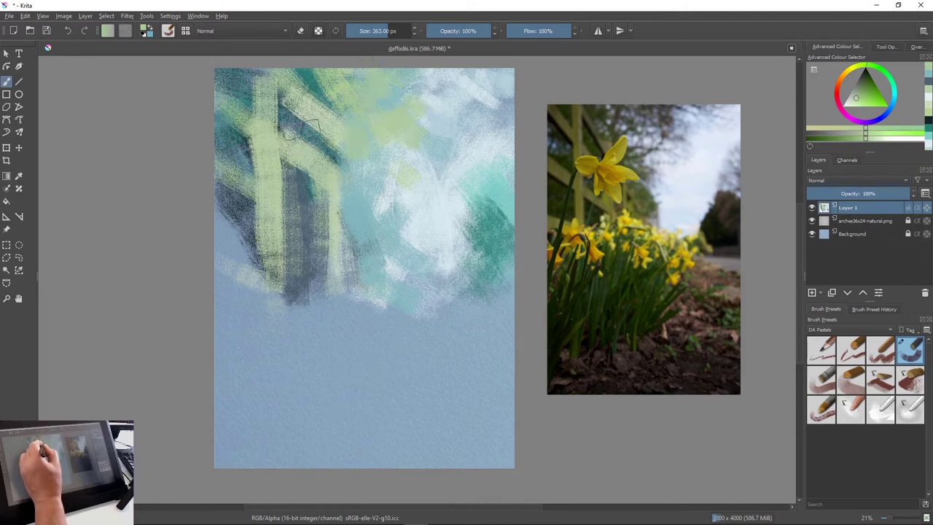
# Sample a muted blue-grey and paint shadows between the posts and sweeping strokes across the ground below the sky
pyautogui.keyDown('ctrl'); pyautogui.click(324, 158); pyautogui.keyUp('ctrl')
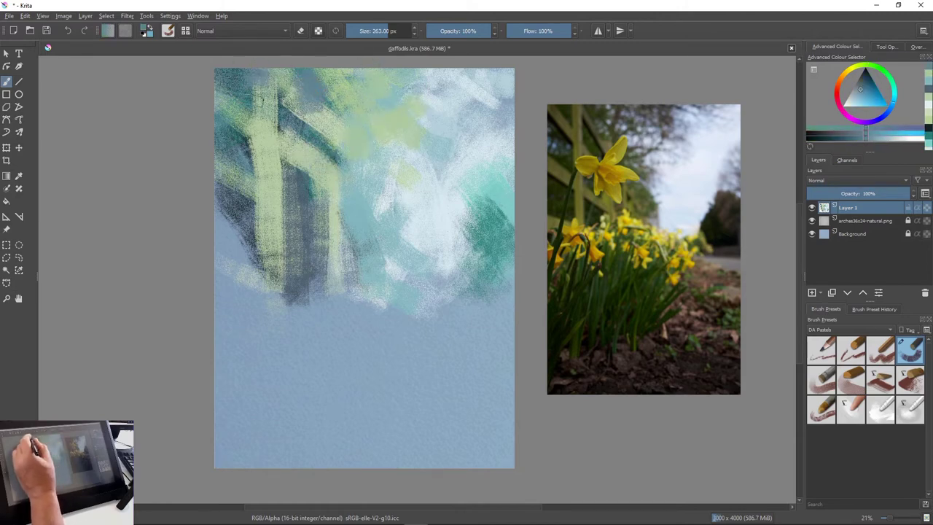
pyautogui.moveTo(290, 156)
pyautogui.mouseDown()
pyautogui.moveTo(382, 233)
pyautogui.moveTo(379, 171)
pyautogui.moveTo(423, 245)
pyautogui.moveTo(466, 252)
pyautogui.moveTo(460, 293)
pyautogui.mouseUp()
pyautogui.moveTo(478, 259)
pyautogui.mouseDown()
pyautogui.moveTo(506, 310)
pyautogui.moveTo(375, 338)
pyautogui.moveTo(368, 292)
pyautogui.moveTo(503, 321)
pyautogui.mouseUp()
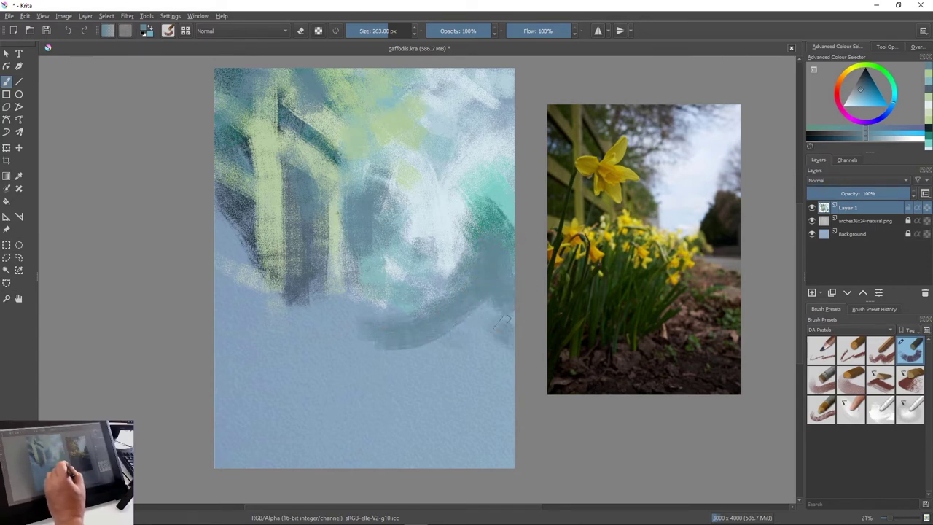
pyautogui.moveTo(342, 321)
pyautogui.mouseDown()
pyautogui.moveTo(481, 365)
pyautogui.moveTo(495, 321)
pyautogui.mouseUp()
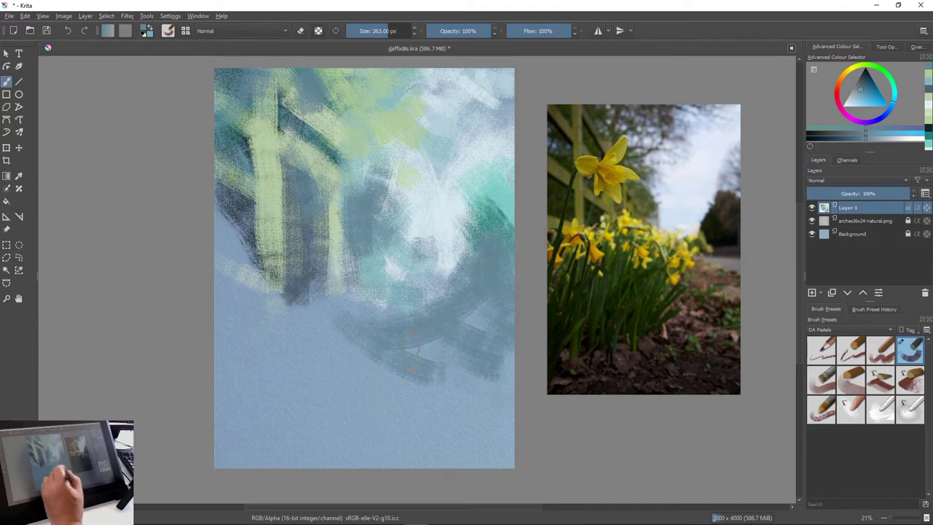
pyautogui.moveTo(412, 350); pyautogui.dragTo(334, 288)
# Switch to a muted brick red and block in the soil with broad diagonal strokes across the lower middle of the canvas
pyautogui.click(837, 89)
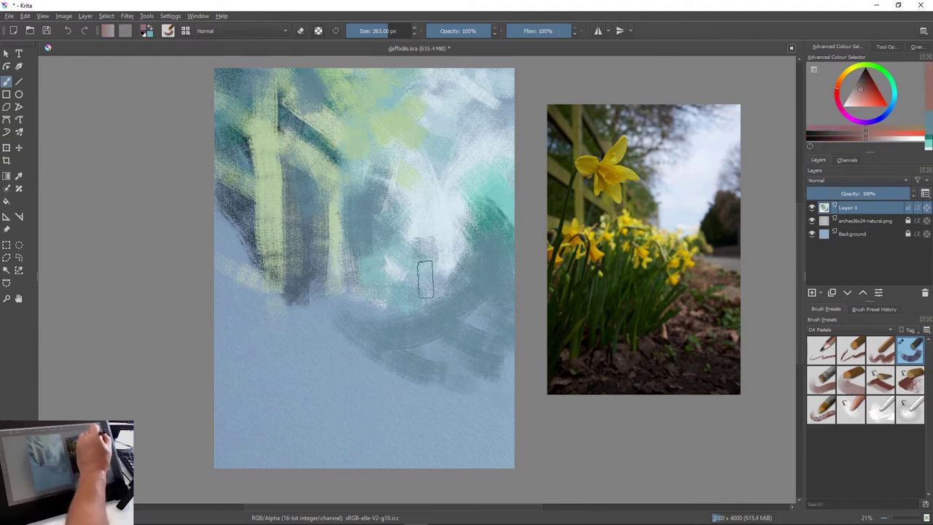
pyautogui.click(859, 92)
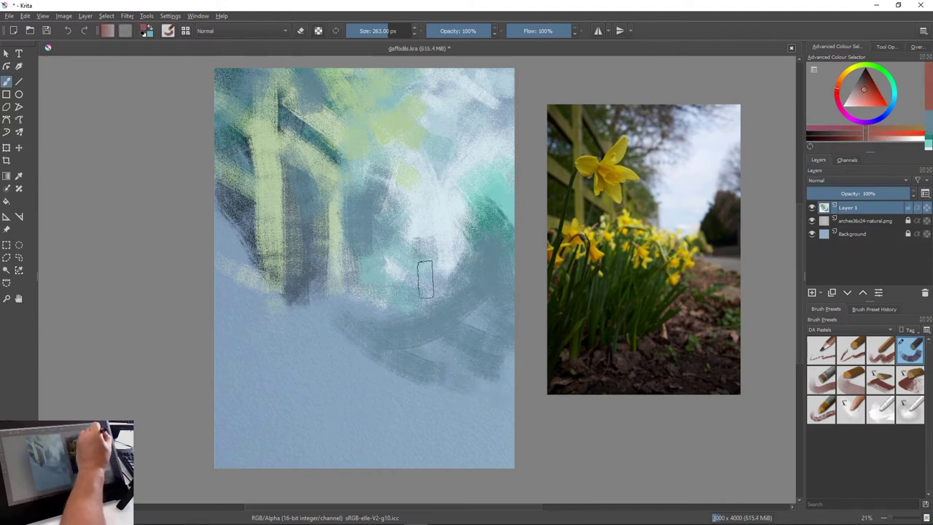
pyautogui.moveTo(380, 299)
pyautogui.mouseDown()
pyautogui.moveTo(435, 352)
pyautogui.moveTo(353, 332)
pyautogui.mouseUp()
pyautogui.moveTo(339, 280)
pyautogui.mouseDown()
pyautogui.moveTo(328, 313)
pyautogui.moveTo(350, 361)
pyautogui.moveTo(423, 397)
pyautogui.moveTo(473, 405)
pyautogui.mouseUp()
pyautogui.moveTo(394, 375)
pyautogui.mouseDown()
pyautogui.moveTo(358, 397)
pyautogui.moveTo(300, 399)
pyautogui.mouseUp()
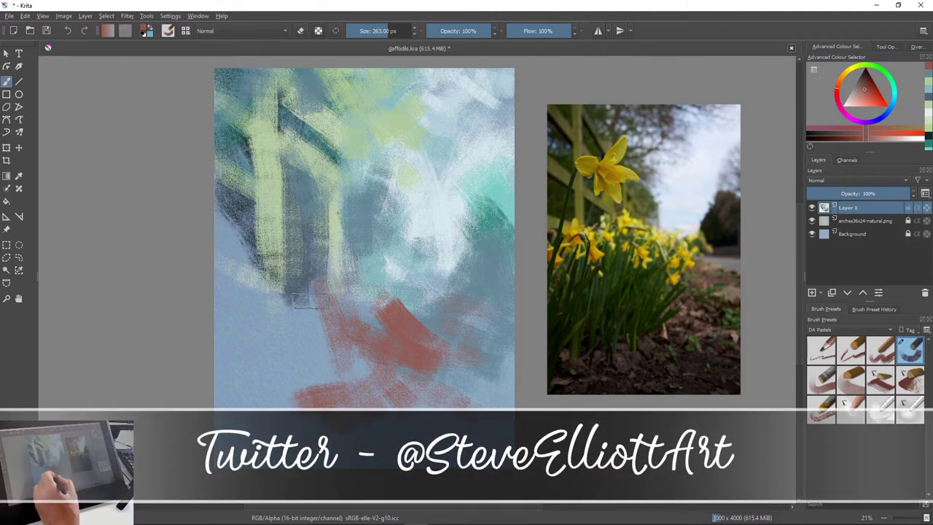
# Sample a muted blue-grey and block in broad shadows across the ground and lower corners, enlarging the brush to 747 px
pyautogui.keyDown('ctrl'); pyautogui.click(310, 245); pyautogui.keyUp('ctrl')
pyautogui.moveTo(398, 389); pyautogui.dragTo(365, 426)
pyautogui.moveTo(370, 392); pyautogui.dragTo(322, 434)
pyautogui.moveTo(431, 373); pyautogui.dragTo(404, 442)
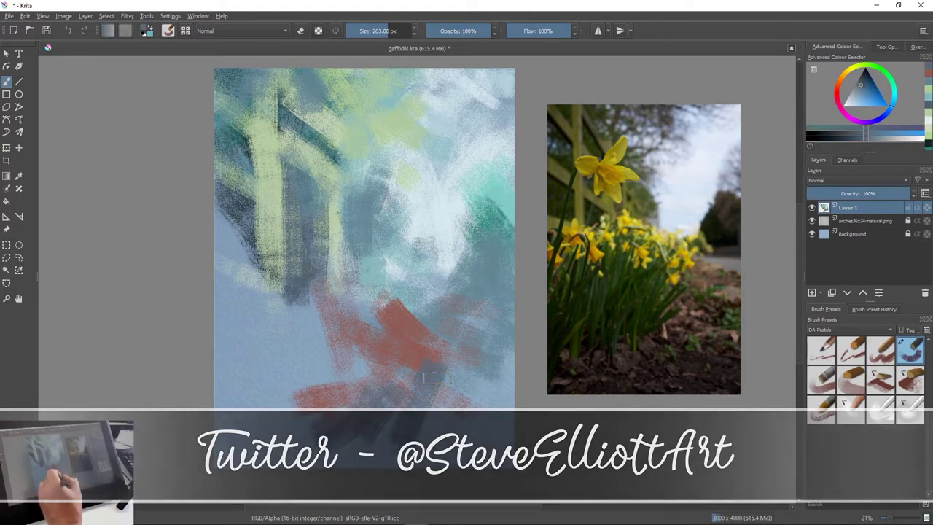
pyautogui.moveTo(440, 393); pyautogui.dragTo(460, 442)
pyautogui.moveTo(466, 373); pyautogui.dragTo(504, 410)
pyautogui.moveTo(475, 357); pyautogui.dragTo(509, 378)
pyautogui.moveTo(434, 424)
pyautogui.mouseDown()
pyautogui.moveTo(473, 450)
pyautogui.moveTo(498, 442)
pyautogui.moveTo(322, 385)
pyautogui.moveTo(330, 384)
pyautogui.mouseUp()
pyautogui.moveTo(280, 351)
pyautogui.mouseDown()
pyautogui.moveTo(398, 456)
pyautogui.moveTo(292, 444)
pyautogui.mouseUp()
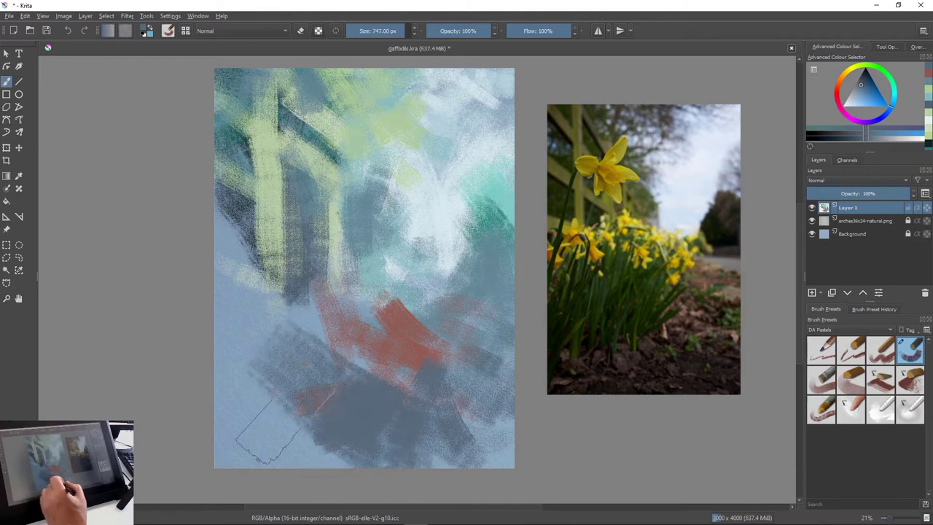
pyautogui.moveTo(220, 370); pyautogui.dragTo(264, 421)
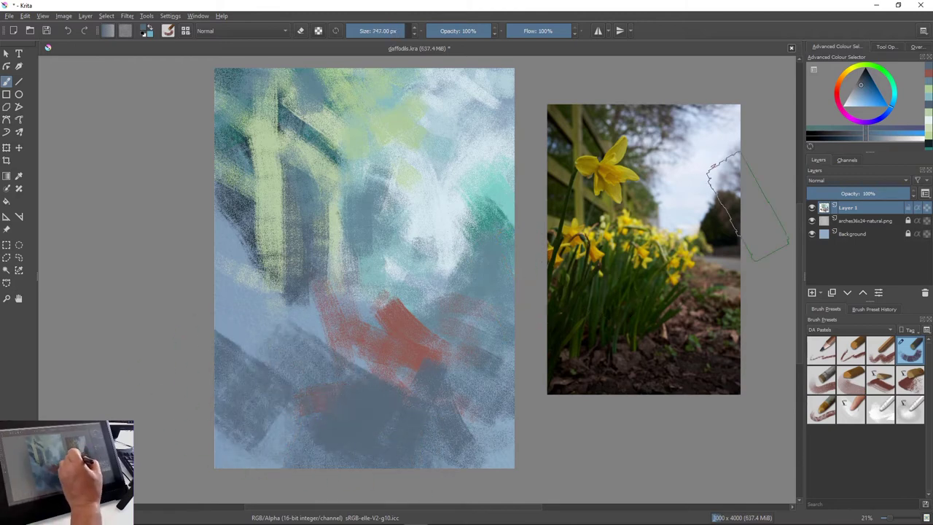
# Choose a dark green and block in the foliage mass below the fence posts with broad strokes
pyautogui.click(883, 69)
pyautogui.moveTo(861, 86); pyautogui.dragTo(865, 77)
pyautogui.moveTo(281, 300)
pyautogui.mouseDown()
pyautogui.moveTo(285, 366)
pyautogui.moveTo(286, 349)
pyautogui.moveTo(321, 370)
pyautogui.moveTo(315, 379)
pyautogui.mouseUp()
pyautogui.press('p')
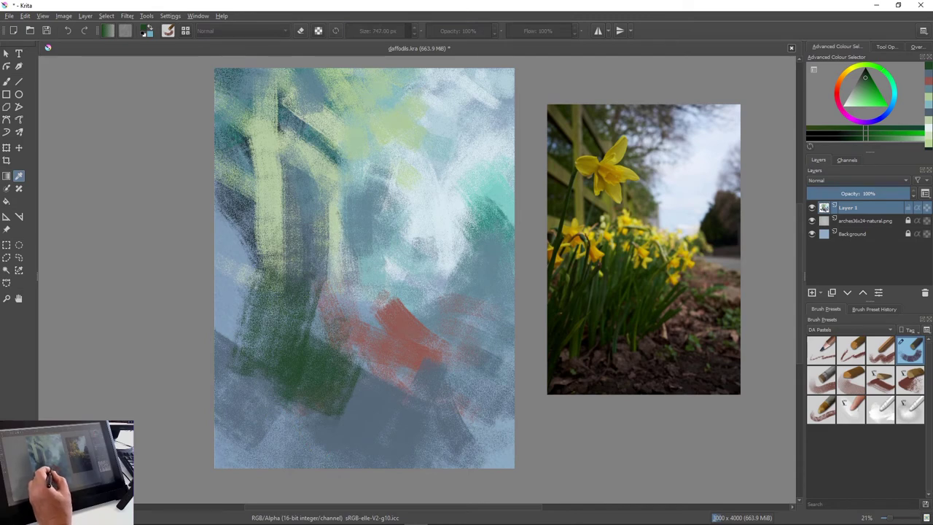
pyautogui.click(368, 401)
pyautogui.click(397, 351)
pyautogui.click(328, 379)
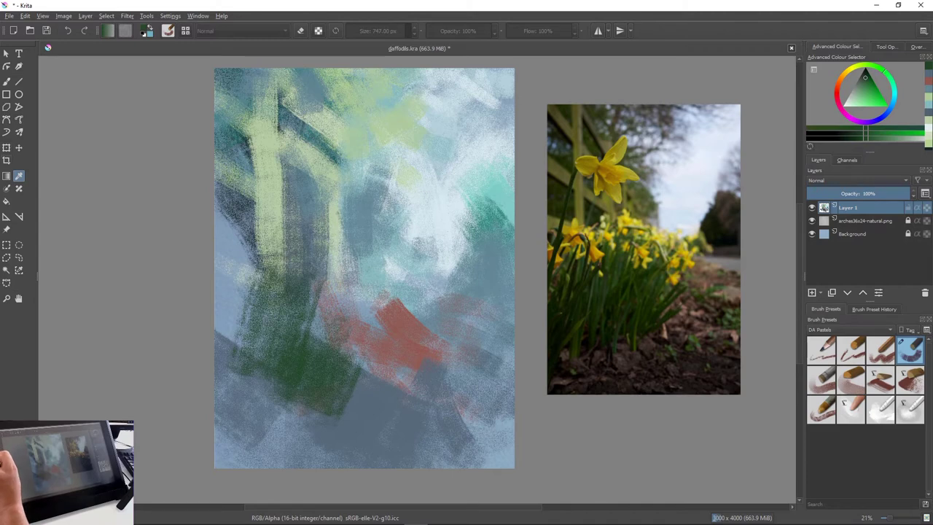
pyautogui.press('b')
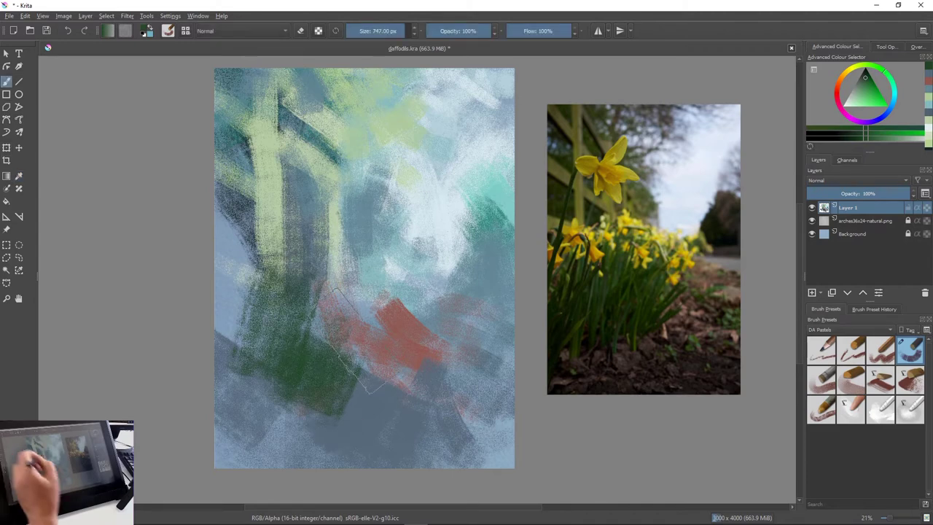
# Reduce the brush to 300 px and extend the dark green foliage over part of the red soil and down the canvas's left edge
pyautogui.moveTo(351, 345); pyautogui.dragTo(347, 373)
pyautogui.press('[')
pyautogui.press('[')
pyautogui.press('[')
pyautogui.press('[')
pyautogui.press('[')
pyautogui.press('[')
pyautogui.press('[')
pyautogui.press('[')
pyautogui.press('[')
pyautogui.press('[')
pyautogui.press('[')
pyautogui.press('[')
pyautogui.press('[')
pyautogui.press('[')
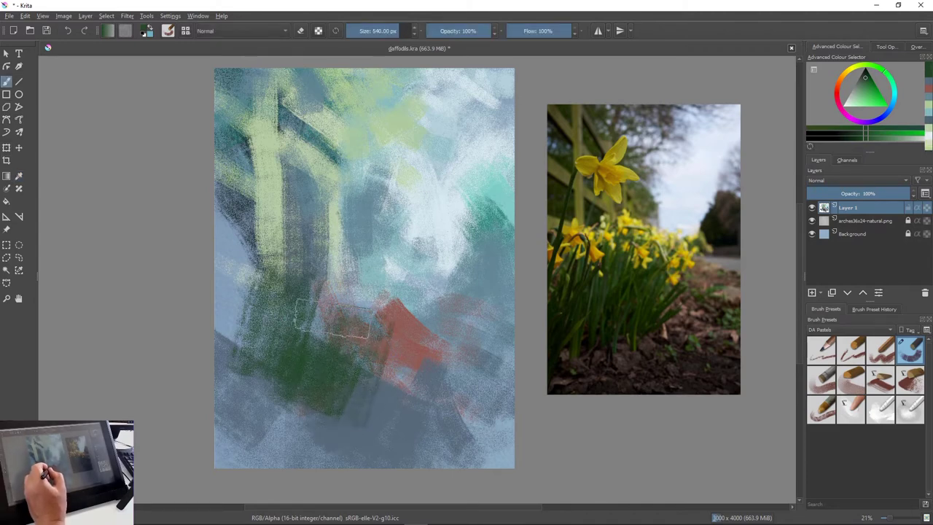
pyautogui.moveTo(357, 292)
pyautogui.mouseDown()
pyautogui.moveTo(351, 303)
pyautogui.moveTo(366, 346)
pyautogui.moveTo(381, 357)
pyautogui.moveTo(385, 404)
pyautogui.mouseUp()
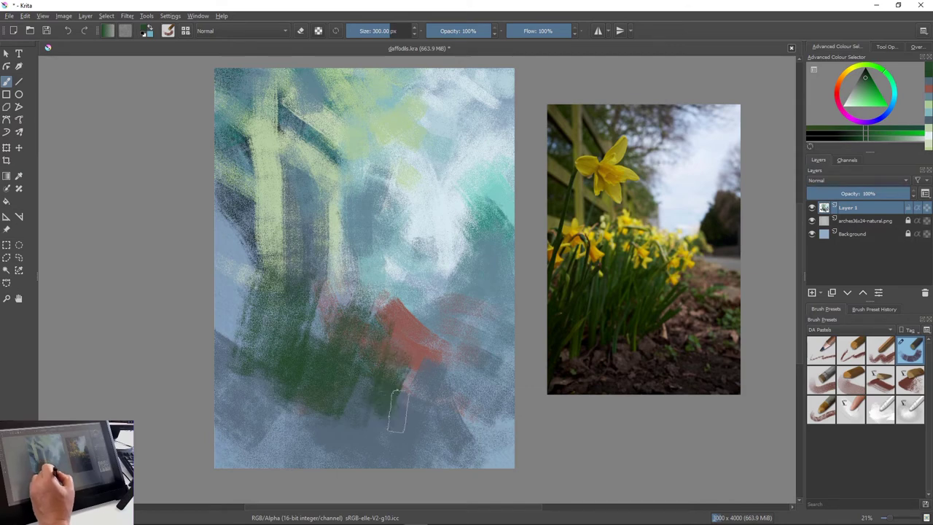
pyautogui.moveTo(410, 367); pyautogui.dragTo(394, 397)
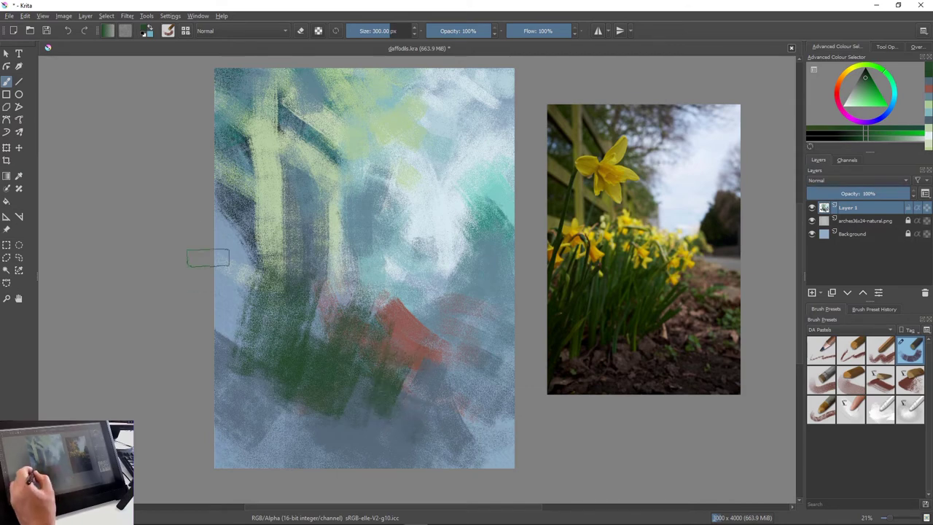
pyautogui.moveTo(233, 189)
pyautogui.mouseDown()
pyautogui.moveTo(225, 342)
pyautogui.moveTo(262, 415)
pyautogui.moveTo(235, 431)
pyautogui.mouseUp()
# With a pale green and the brush reduced to 84 px, draw thin curved daffodil stems over the dark green foliage
pyautogui.press('[')
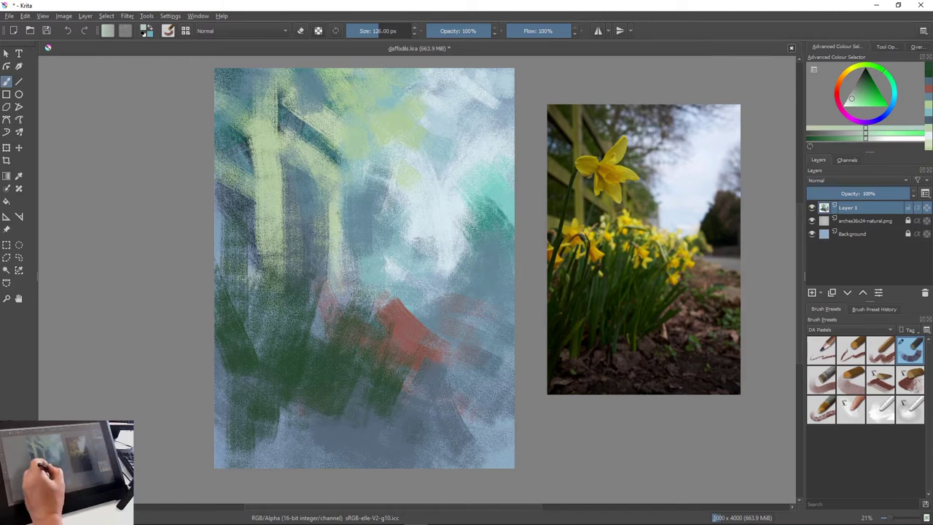
pyautogui.moveTo(359, 291); pyautogui.dragTo(340, 393)
pyautogui.press('[')
pyautogui.press('[')
pyautogui.press('[')
pyautogui.press('[')
pyautogui.press('[')
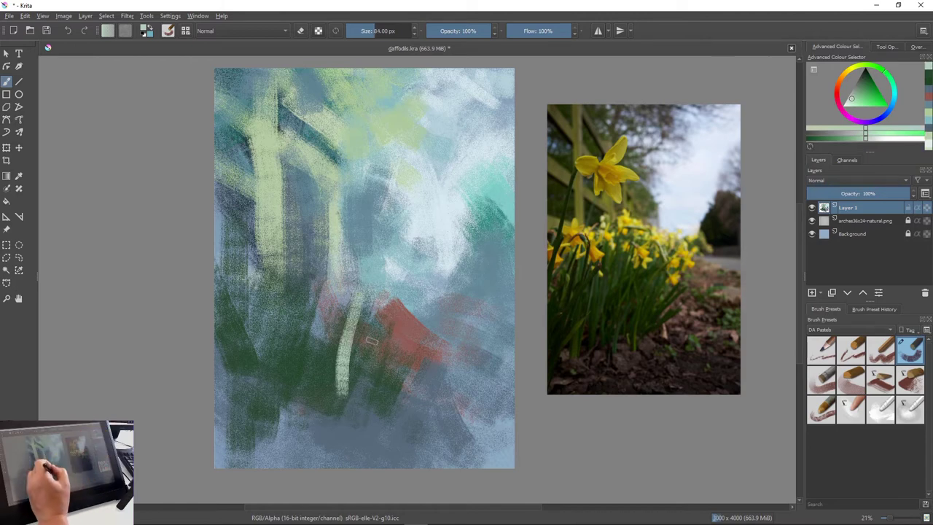
pyautogui.moveTo(395, 344)
pyautogui.mouseDown()
pyautogui.moveTo(370, 412)
pyautogui.moveTo(386, 412)
pyautogui.moveTo(444, 364)
pyautogui.mouseUp()
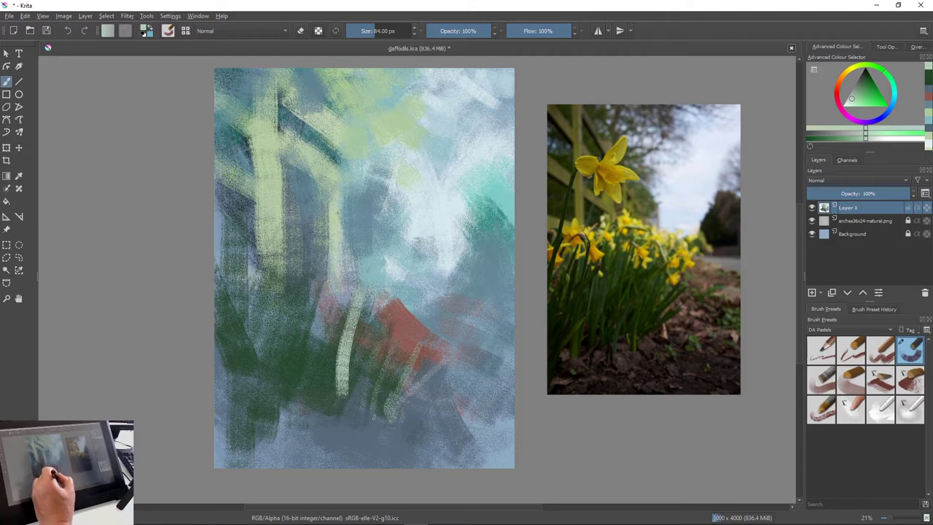
pyautogui.moveTo(322, 335); pyautogui.dragTo(322, 387)
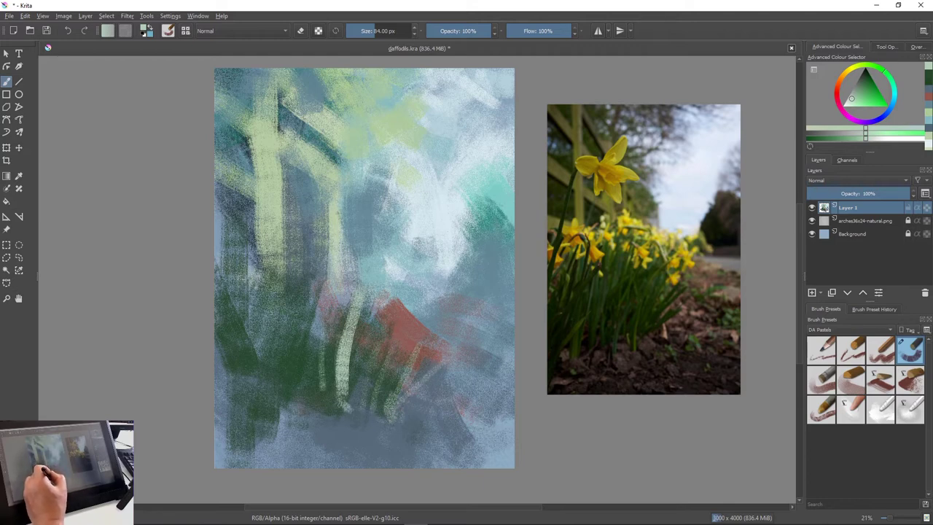
pyautogui.moveTo(277, 344); pyautogui.dragTo(269, 384)
pyautogui.moveTo(298, 293); pyautogui.dragTo(282, 368)
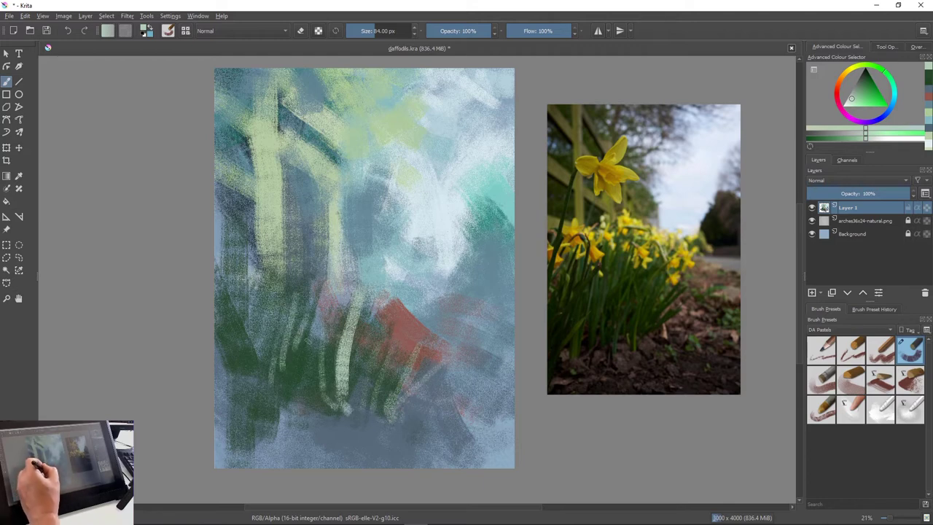
pyautogui.moveTo(309, 339); pyautogui.dragTo(295, 377)
# Choose a muted mid-green and add more stems and leaf blades over the foliage, the red soil and the ground below
pyautogui.click(862, 93)
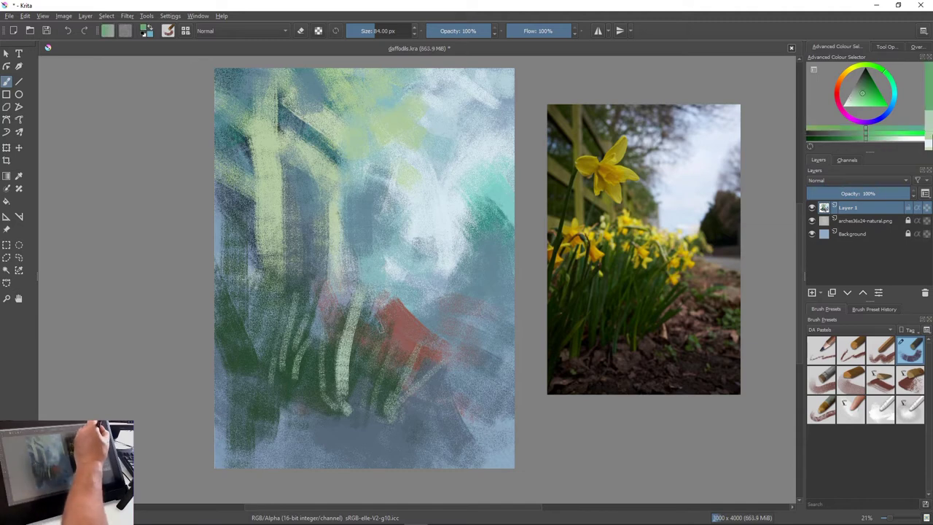
pyautogui.click(862, 82)
pyautogui.moveTo(361, 299); pyautogui.dragTo(343, 388)
pyautogui.moveTo(354, 328); pyautogui.dragTo(342, 409)
pyautogui.moveTo(361, 295); pyautogui.dragTo(329, 399)
pyautogui.moveTo(389, 293); pyautogui.dragTo(377, 320)
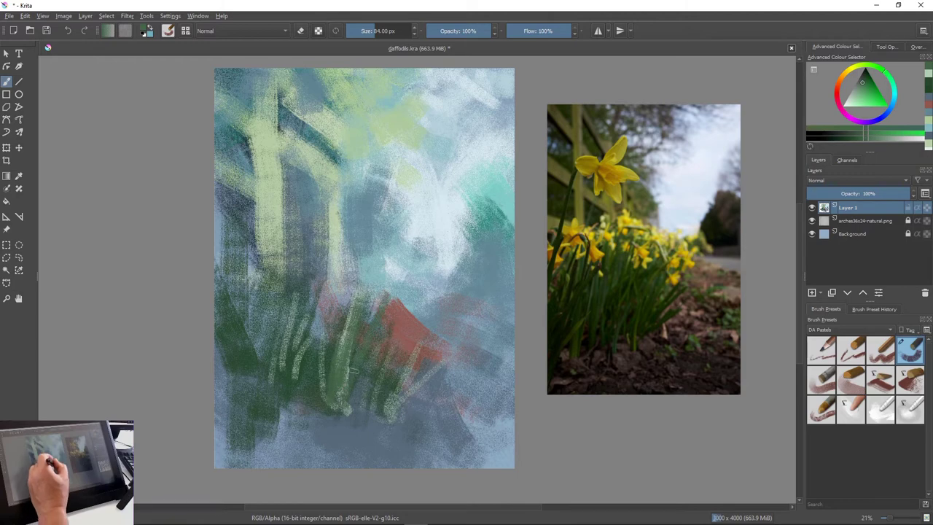
pyautogui.moveTo(420, 287); pyautogui.dragTo(407, 313)
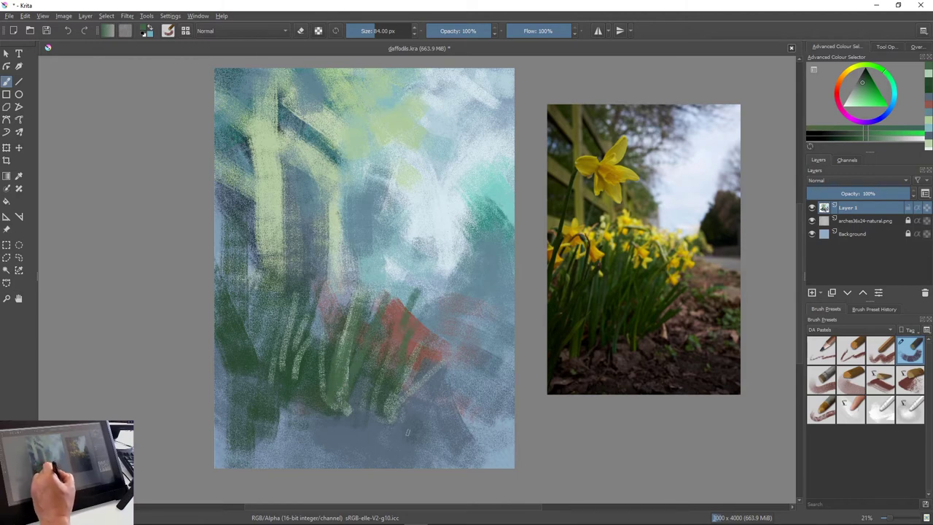
pyautogui.moveTo(393, 377); pyautogui.dragTo(430, 422)
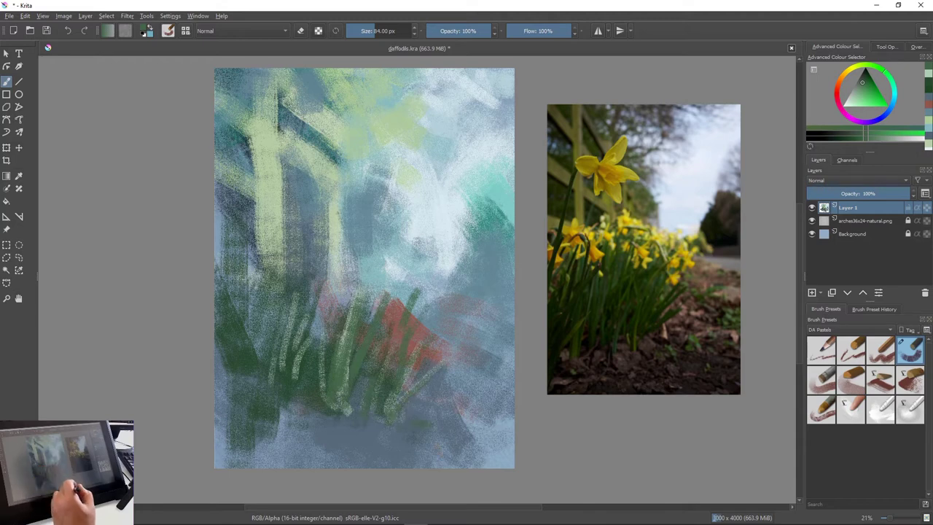
pyautogui.moveTo(305, 425); pyautogui.dragTo(299, 451)
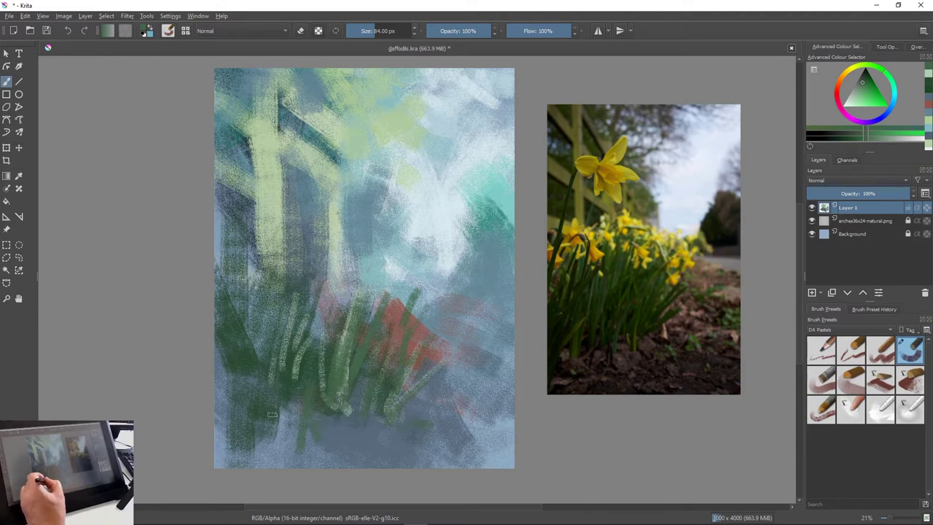
# Choose a very dark navy at 103 px and paint a shadow stroke down through the left part of the foliage
pyautogui.click(865, 73)
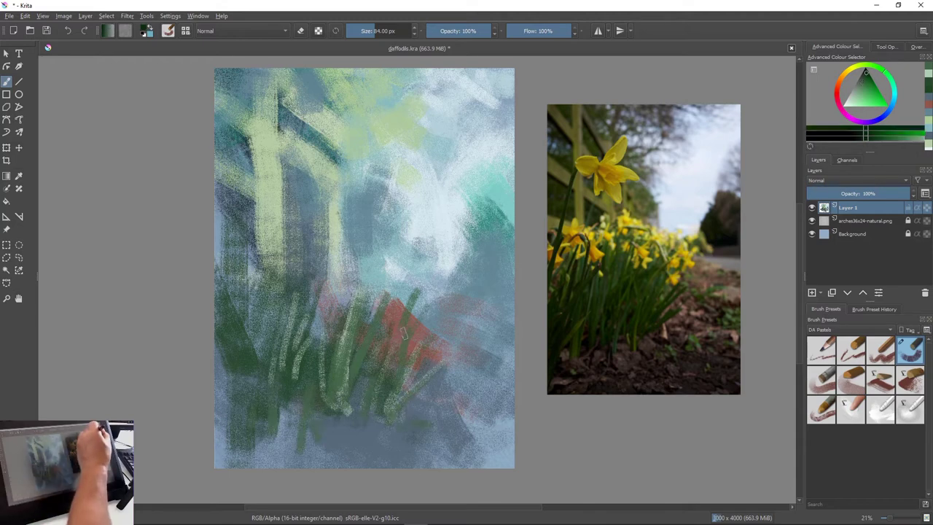
pyautogui.click(889, 109)
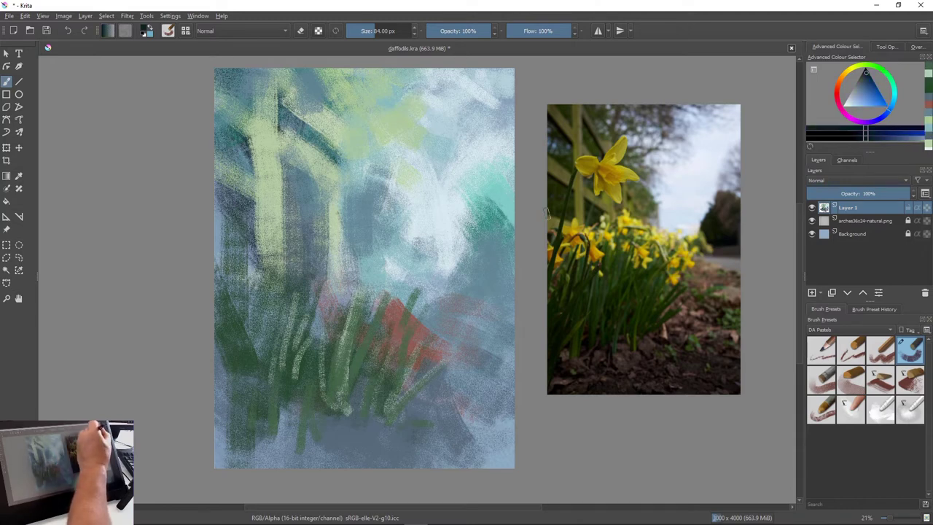
pyautogui.moveTo(267, 338)
pyautogui.mouseDown()
pyautogui.moveTo(250, 408)
pyautogui.moveTo(263, 394)
pyautogui.moveTo(261, 411)
pyautogui.mouseUp()
pyautogui.moveTo(272, 285)
pyautogui.mouseDown()
pyautogui.moveTo(258, 371)
pyautogui.moveTo(265, 318)
pyautogui.mouseUp()
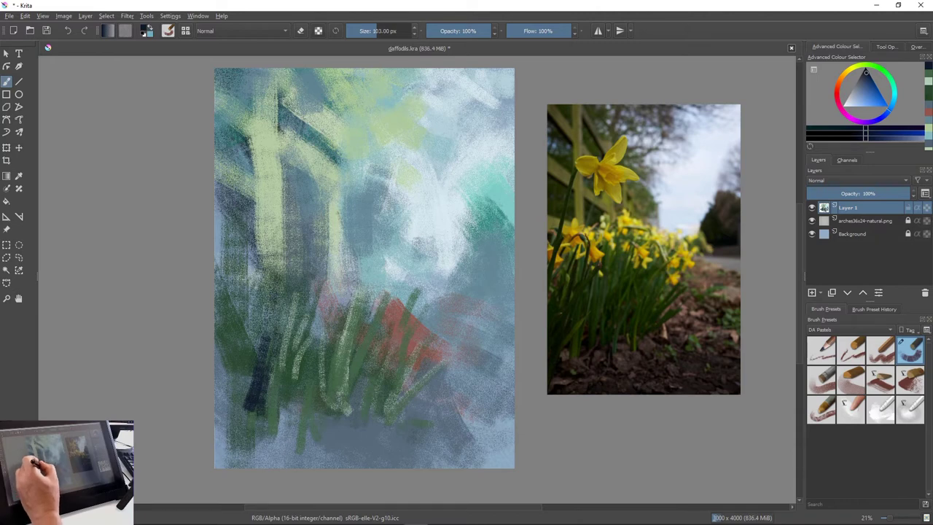
# Paint dark navy shadows between the fence posts, beneath the rails and into the canvas's upper-left corner
pyautogui.moveTo(247, 208)
pyautogui.mouseDown()
pyautogui.moveTo(256, 252)
pyautogui.moveTo(219, 187)
pyautogui.moveTo(250, 236)
pyautogui.mouseUp()
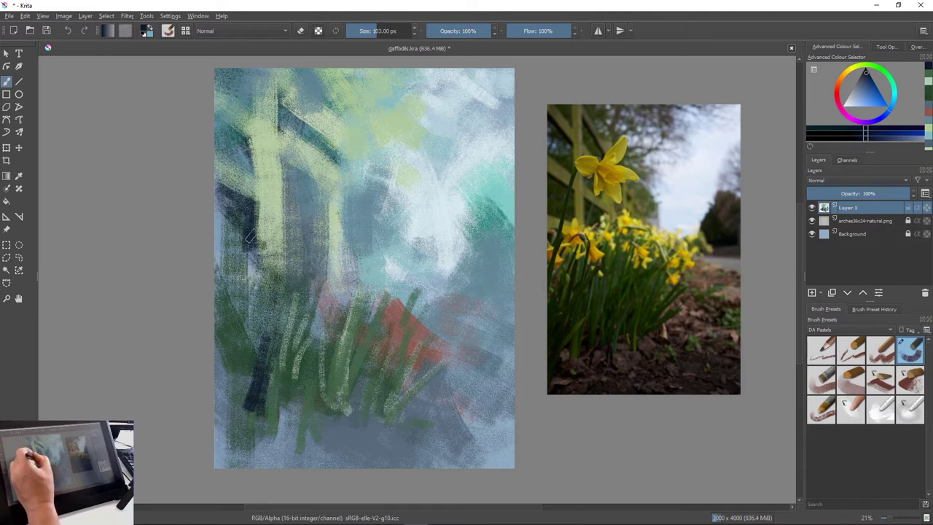
pyautogui.moveTo(285, 206)
pyautogui.mouseDown()
pyautogui.moveTo(324, 231)
pyautogui.moveTo(294, 258)
pyautogui.moveTo(329, 234)
pyautogui.mouseUp()
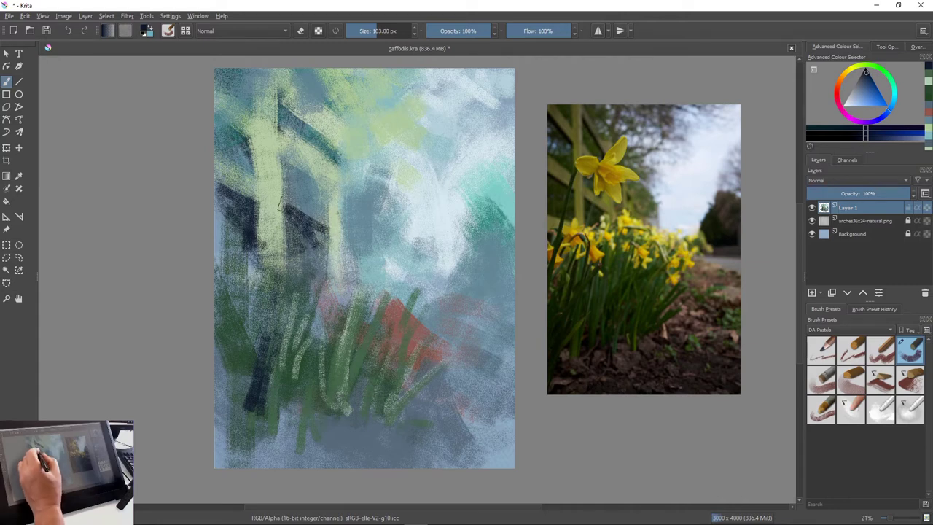
pyautogui.moveTo(286, 172); pyautogui.dragTo(320, 207)
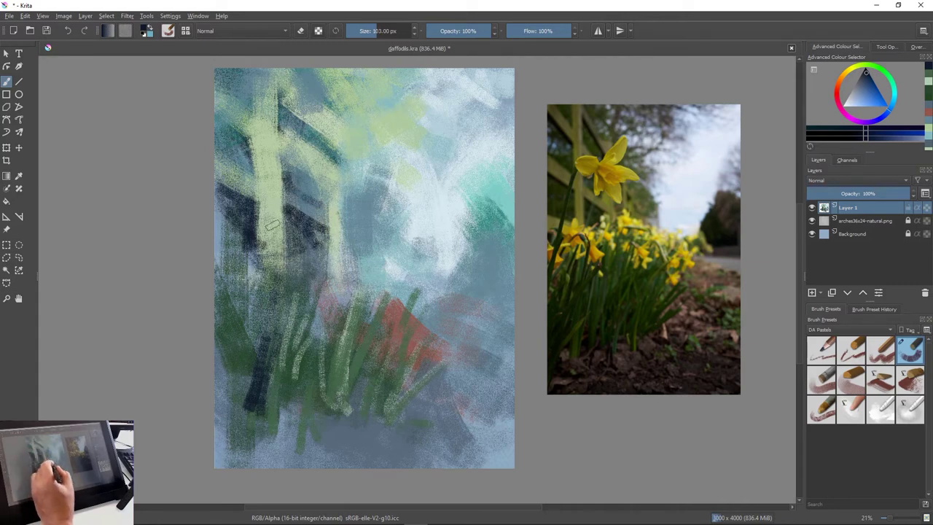
pyautogui.moveTo(225, 122)
pyautogui.mouseDown()
pyautogui.moveTo(255, 145)
pyautogui.moveTo(256, 169)
pyautogui.mouseUp()
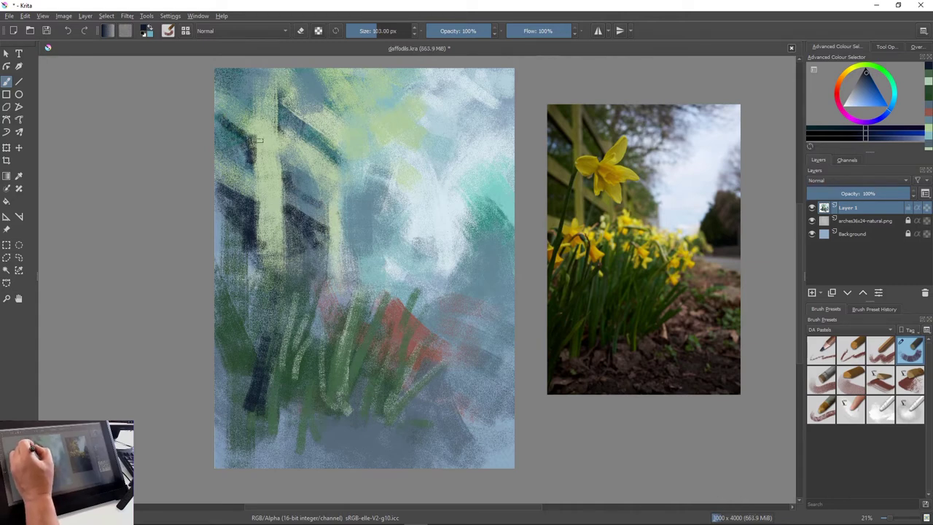
pyautogui.moveTo(252, 137); pyautogui.dragTo(261, 170)
pyautogui.moveTo(223, 132); pyautogui.dragTo(248, 166)
pyautogui.moveTo(281, 92)
pyautogui.mouseDown()
pyautogui.moveTo(335, 135)
pyautogui.moveTo(326, 135)
pyautogui.moveTo(333, 127)
pyautogui.mouseUp()
pyautogui.moveTo(252, 69)
pyautogui.mouseDown()
pyautogui.moveTo(260, 115)
pyautogui.moveTo(226, 97)
pyautogui.mouseUp()
pyautogui.moveTo(255, 69); pyautogui.dragTo(227, 88)
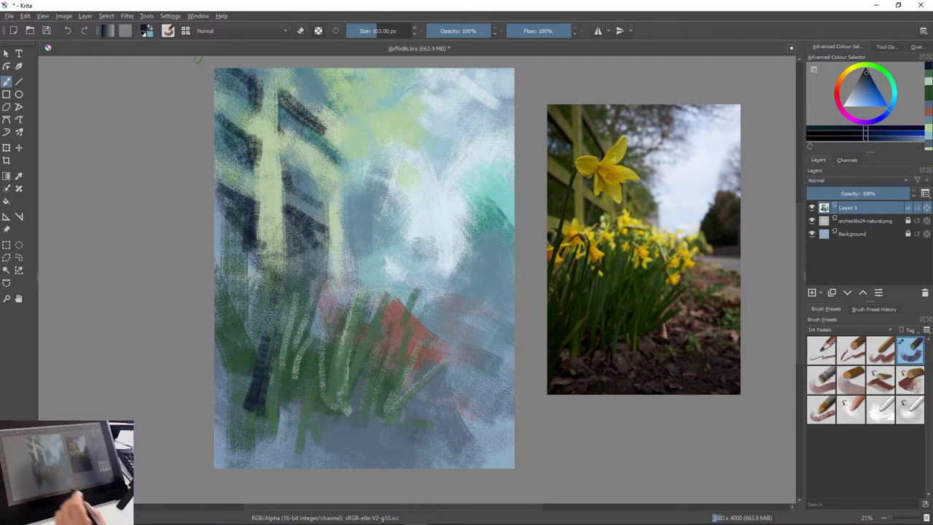
# Enlarge the brush to 320 px and sweep dark navy between and beside the fence posts, down into the top of the foliage
pyautogui.press(']')
pyautogui.press(']')
pyautogui.press(']')
pyautogui.press(']')
pyautogui.press(']')
pyautogui.press(']')
pyautogui.press(']')
pyautogui.press(']')
pyautogui.press(']')
pyautogui.press(']')
pyautogui.press(']')
pyautogui.press(']')
pyautogui.press(']')
pyautogui.press(']')
pyautogui.press(']')
pyautogui.press(']')
pyautogui.moveTo(294, 175)
pyautogui.mouseDown()
pyautogui.moveTo(300, 206)
pyautogui.moveTo(294, 243)
pyautogui.moveTo(322, 260)
pyautogui.mouseUp()
pyautogui.moveTo(337, 220); pyautogui.dragTo(369, 326)
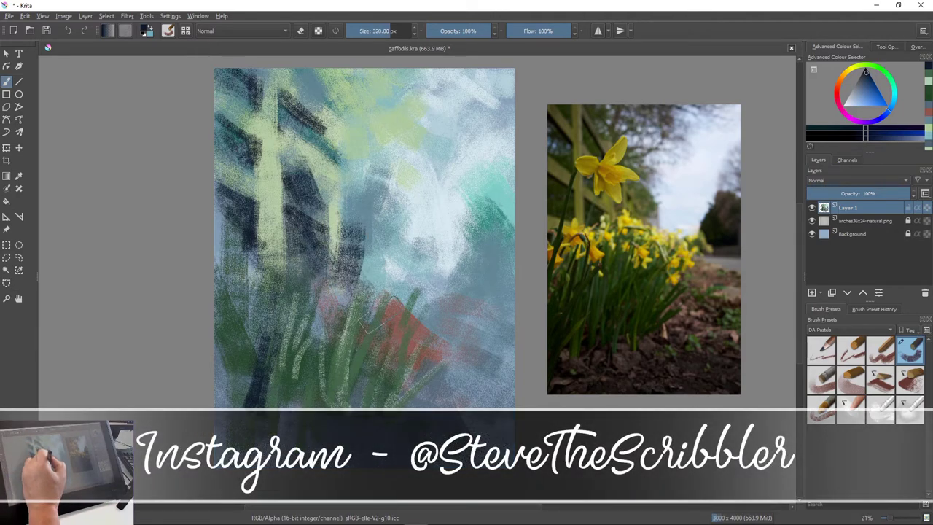
pyautogui.moveTo(348, 218)
pyautogui.mouseDown()
pyautogui.moveTo(397, 292)
pyautogui.moveTo(370, 320)
pyautogui.mouseUp()
pyautogui.moveTo(339, 248); pyautogui.dragTo(332, 342)
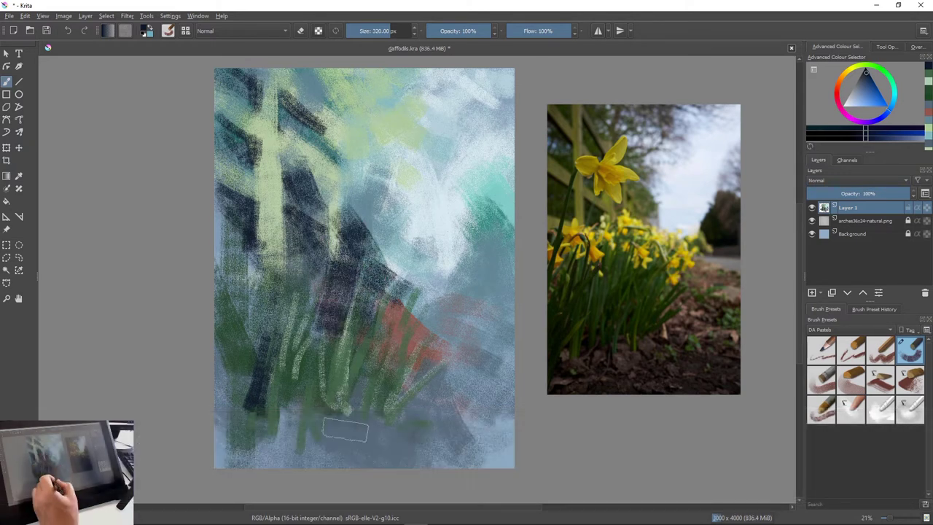
# Block in dark navy shadows across the lower ground and around the base of the foliage with broad strokes
pyautogui.moveTo(346, 430)
pyautogui.mouseDown()
pyautogui.moveTo(485, 406)
pyautogui.moveTo(508, 424)
pyautogui.moveTo(448, 457)
pyautogui.mouseUp()
pyautogui.moveTo(423, 368); pyautogui.dragTo(501, 453)
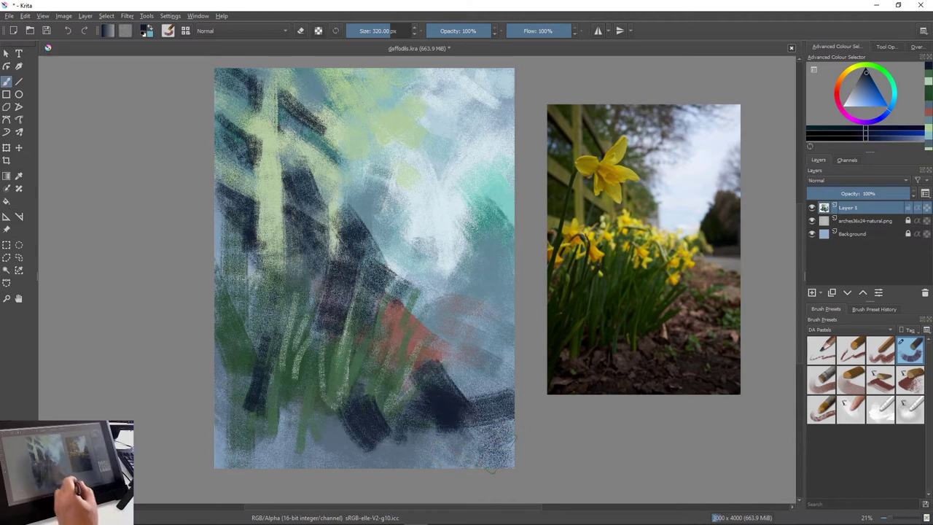
pyautogui.moveTo(344, 440)
pyautogui.mouseDown()
pyautogui.moveTo(358, 459)
pyautogui.moveTo(314, 436)
pyautogui.moveTo(304, 458)
pyautogui.moveTo(295, 405)
pyautogui.moveTo(277, 459)
pyautogui.mouseUp()
pyautogui.moveTo(395, 438); pyautogui.dragTo(414, 477)
pyautogui.moveTo(270, 397); pyautogui.dragTo(244, 434)
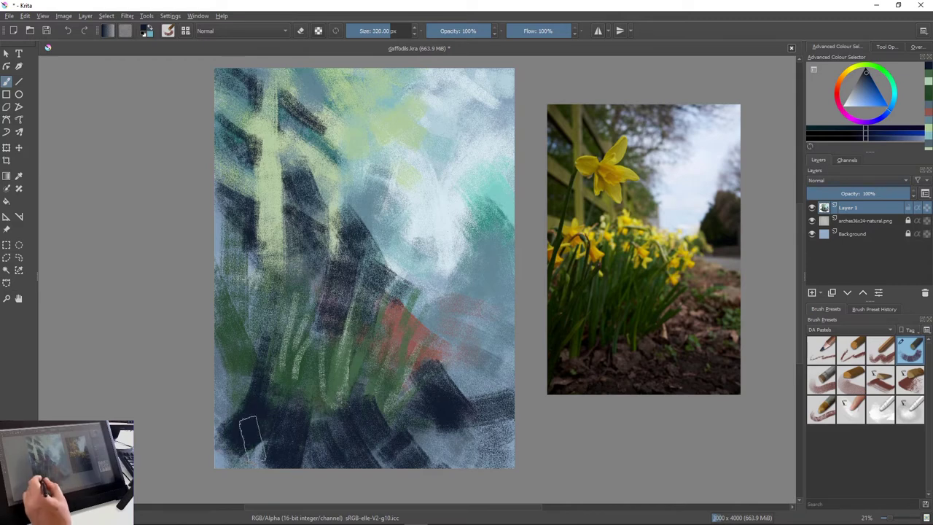
pyautogui.moveTo(309, 368); pyautogui.dragTo(323, 405)
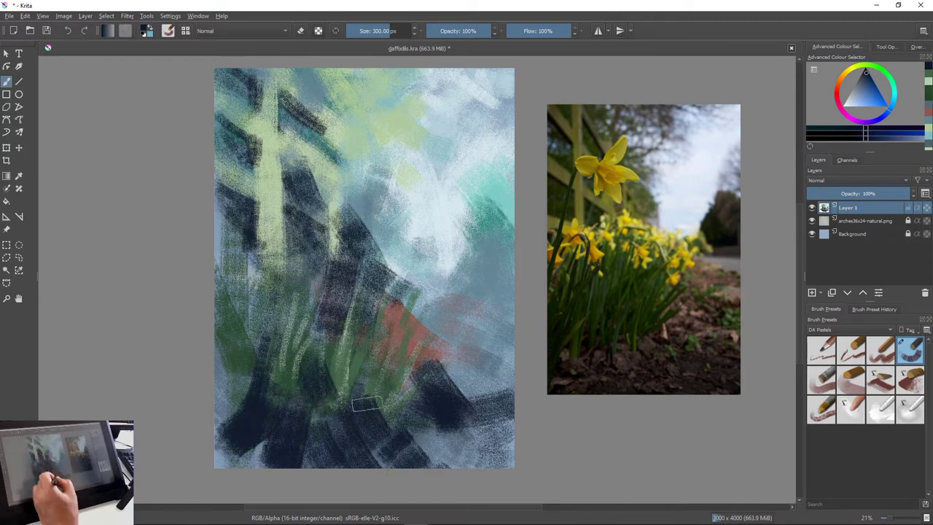
# Sample a light blue-grey and dab it over the dark ground and along the foliage's right edge above the soil
pyautogui.keyDown('ctrl'); pyautogui.click(365, 218); pyautogui.keyUp('ctrl')
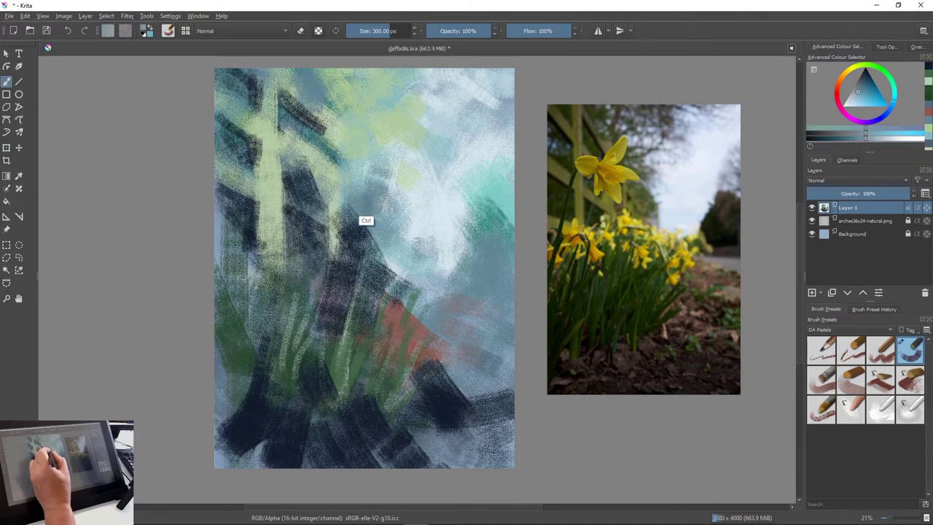
pyautogui.moveTo(373, 376)
pyautogui.mouseDown()
pyautogui.moveTo(332, 395)
pyautogui.moveTo(310, 406)
pyautogui.moveTo(308, 429)
pyautogui.moveTo(395, 443)
pyautogui.moveTo(411, 414)
pyautogui.moveTo(447, 435)
pyautogui.moveTo(455, 412)
pyautogui.moveTo(506, 404)
pyautogui.mouseUp()
pyautogui.moveTo(286, 437)
pyautogui.mouseDown()
pyautogui.moveTo(281, 430)
pyautogui.moveTo(350, 453)
pyautogui.moveTo(354, 419)
pyautogui.mouseUp()
pyautogui.moveTo(401, 243); pyautogui.dragTo(378, 317)
pyautogui.moveTo(416, 276); pyautogui.dragTo(409, 321)
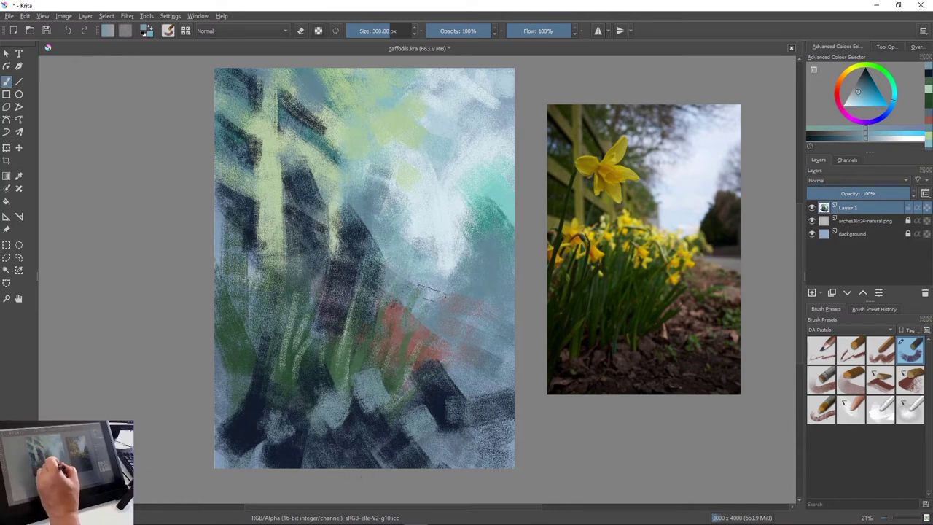
pyautogui.moveTo(432, 291); pyautogui.dragTo(420, 325)
# Sample a dark slate blue from the painting and block in the distant bush below the teal foliage at the canvas's right edge
pyautogui.keyDown('ctrl'); pyautogui.click(354, 287); pyautogui.keyUp('ctrl')
pyautogui.moveTo(490, 251); pyautogui.dragTo(506, 281)
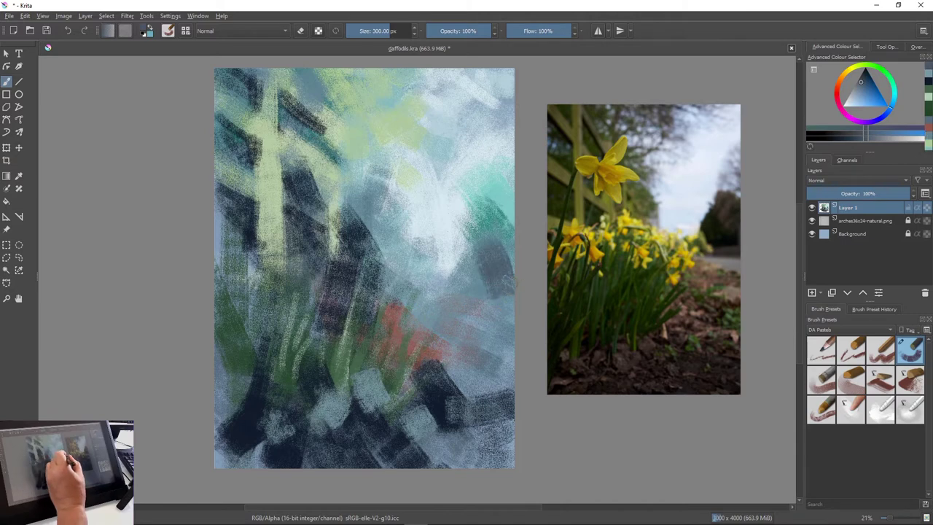
pyautogui.moveTo(503, 241)
pyautogui.mouseDown()
pyautogui.moveTo(516, 264)
pyautogui.moveTo(486, 258)
pyautogui.moveTo(468, 277)
pyautogui.moveTo(485, 279)
pyautogui.moveTo(441, 276)
pyautogui.mouseUp()
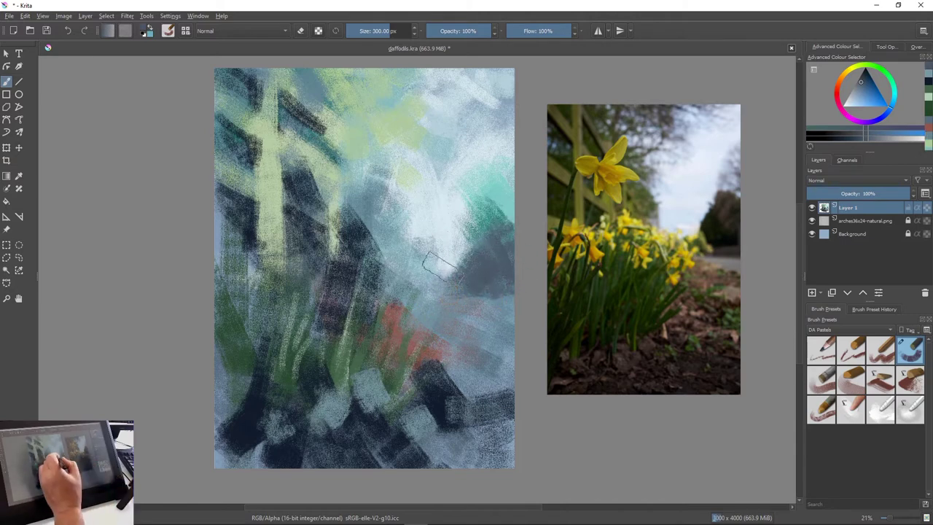
pyautogui.moveTo(464, 246)
pyautogui.mouseDown()
pyautogui.moveTo(453, 278)
pyautogui.moveTo(510, 288)
pyautogui.moveTo(440, 279)
pyautogui.mouseUp()
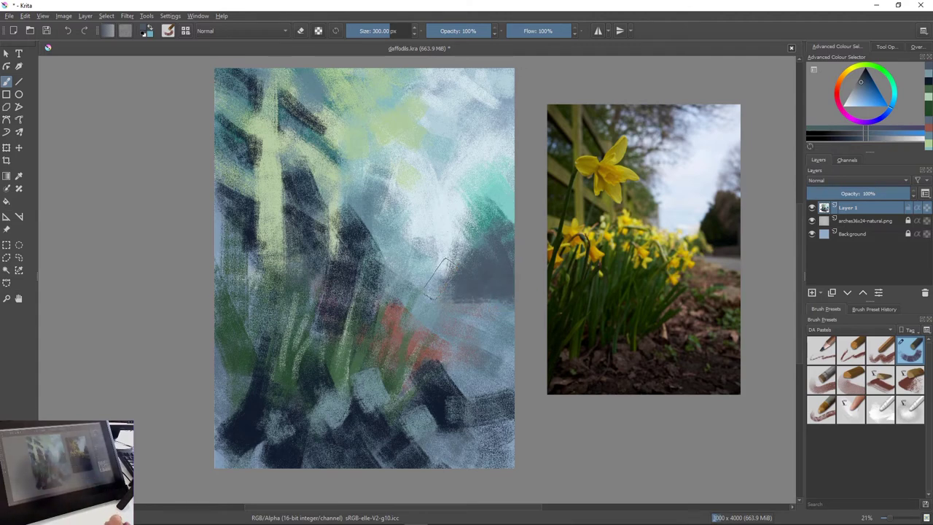
# Choose a pale muted yellow and paint a warm patch in the tree canopy at the canvas's upper centre
pyautogui.click(851, 67)
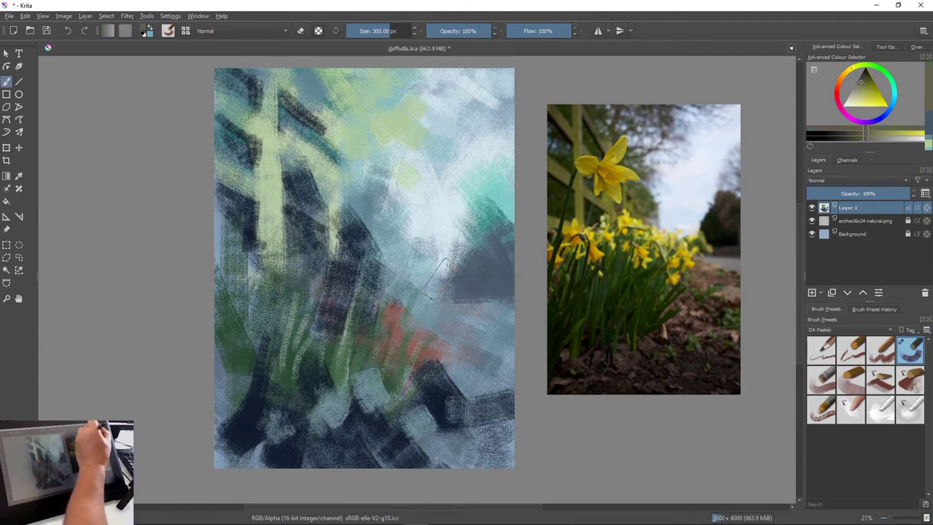
pyautogui.click(857, 98)
pyautogui.moveTo(329, 98)
pyautogui.mouseDown()
pyautogui.moveTo(353, 83)
pyautogui.moveTo(346, 117)
pyautogui.moveTo(370, 94)
pyautogui.mouseUp()
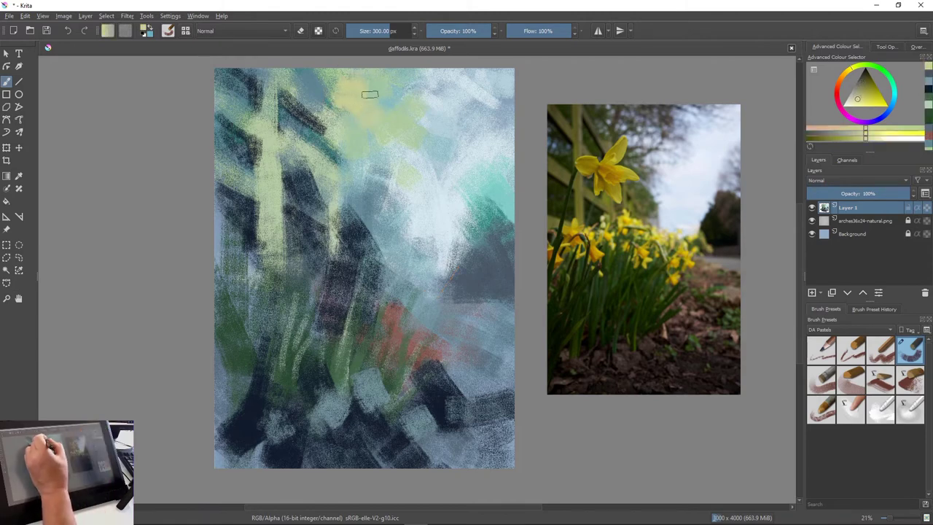
# Sample a dark green from the reference's upper-left corner and brush green foliage across the top of the canopy
pyautogui.keyDown('ctrl'); pyautogui.click(568, 131); pyautogui.keyUp('ctrl')
pyautogui.keyDown('ctrl'); pyautogui.click(568, 131); pyautogui.keyUp('ctrl')
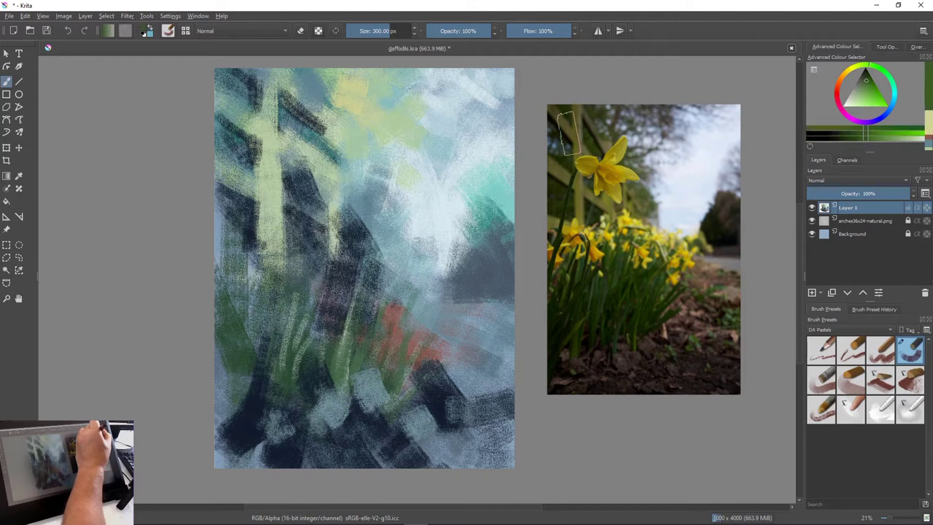
pyautogui.moveTo(392, 78)
pyautogui.mouseDown()
pyautogui.moveTo(410, 95)
pyautogui.moveTo(440, 98)
pyautogui.moveTo(415, 133)
pyautogui.moveTo(408, 82)
pyautogui.moveTo(445, 80)
pyautogui.moveTo(357, 87)
pyautogui.moveTo(317, 78)
pyautogui.moveTo(379, 83)
pyautogui.moveTo(288, 91)
pyautogui.mouseUp()
# Switch to a muted violet-blue and paint it over the canopy and between the upper fence rails
pyautogui.keyDown('ctrl'); pyautogui.click(446, 77); pyautogui.keyUp('ctrl')
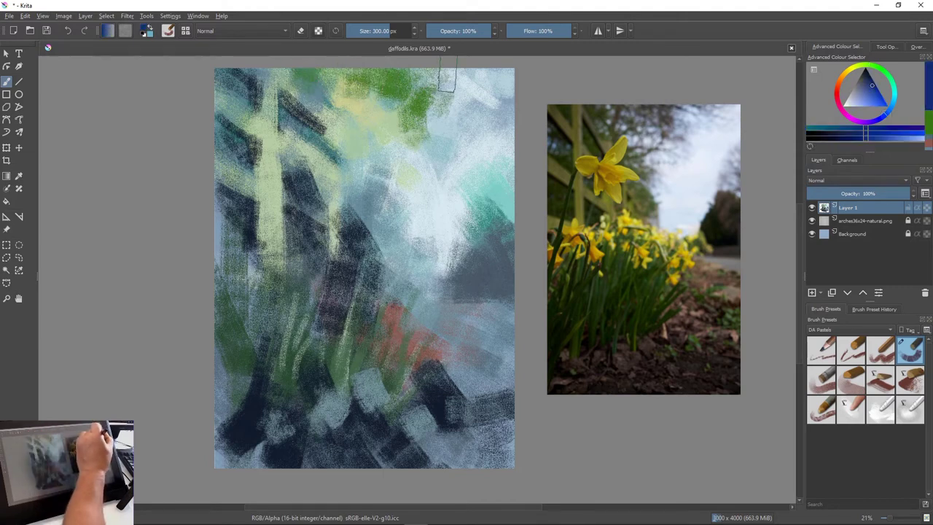
pyautogui.moveTo(386, 98)
pyautogui.mouseDown()
pyautogui.moveTo(426, 137)
pyautogui.moveTo(369, 105)
pyautogui.moveTo(332, 62)
pyautogui.moveTo(317, 68)
pyautogui.moveTo(338, 89)
pyautogui.moveTo(303, 153)
pyautogui.moveTo(357, 168)
pyautogui.mouseUp()
pyautogui.moveTo(267, 100); pyautogui.dragTo(274, 86)
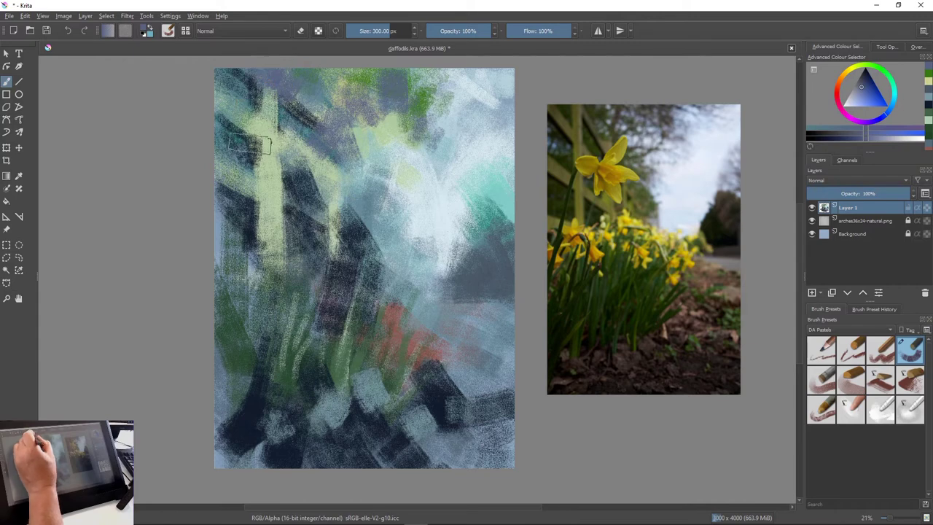
pyautogui.moveTo(220, 125); pyautogui.dragTo(242, 149)
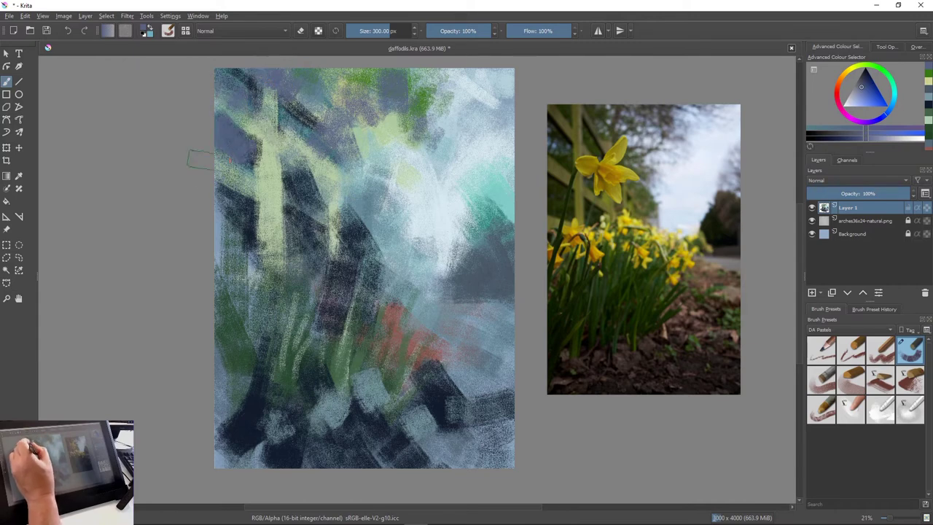
# Lay muted violet-blue over the dark gaps between the fence posts, the area above the stems and the distant bush
pyautogui.moveTo(232, 200); pyautogui.dragTo(290, 259)
pyautogui.moveTo(280, 175); pyautogui.dragTo(320, 257)
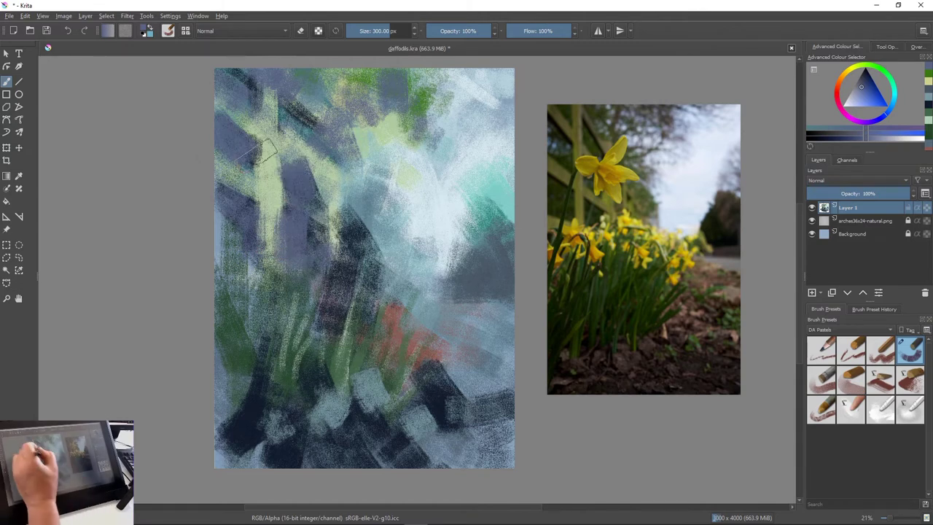
pyautogui.moveTo(338, 191); pyautogui.dragTo(367, 263)
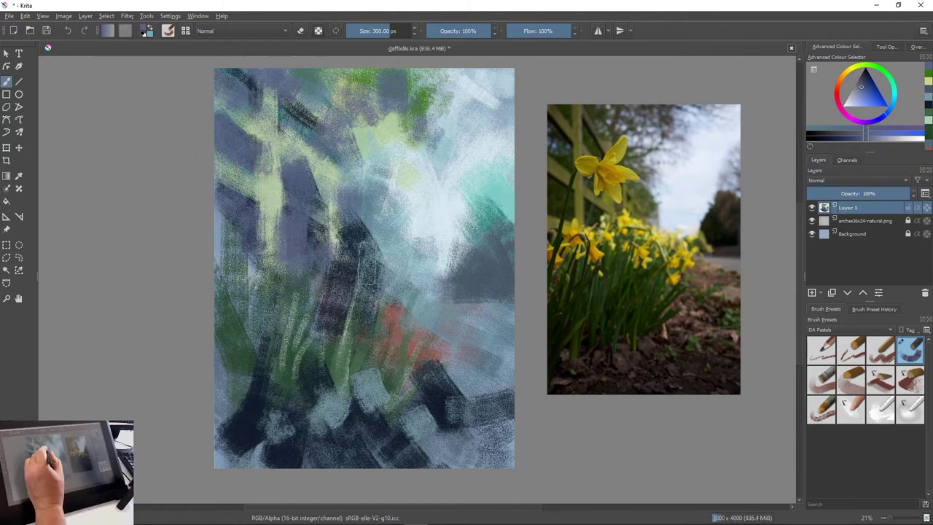
pyautogui.moveTo(386, 133)
pyautogui.mouseDown()
pyautogui.moveTo(385, 212)
pyautogui.moveTo(397, 261)
pyautogui.moveTo(356, 312)
pyautogui.mouseUp()
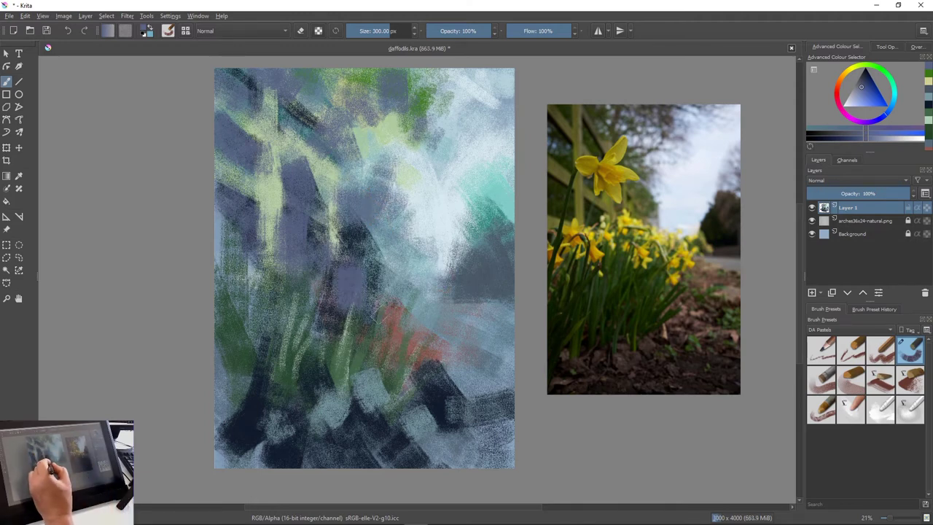
pyautogui.moveTo(408, 268)
pyautogui.mouseDown()
pyautogui.moveTo(424, 287)
pyautogui.moveTo(434, 275)
pyautogui.mouseUp()
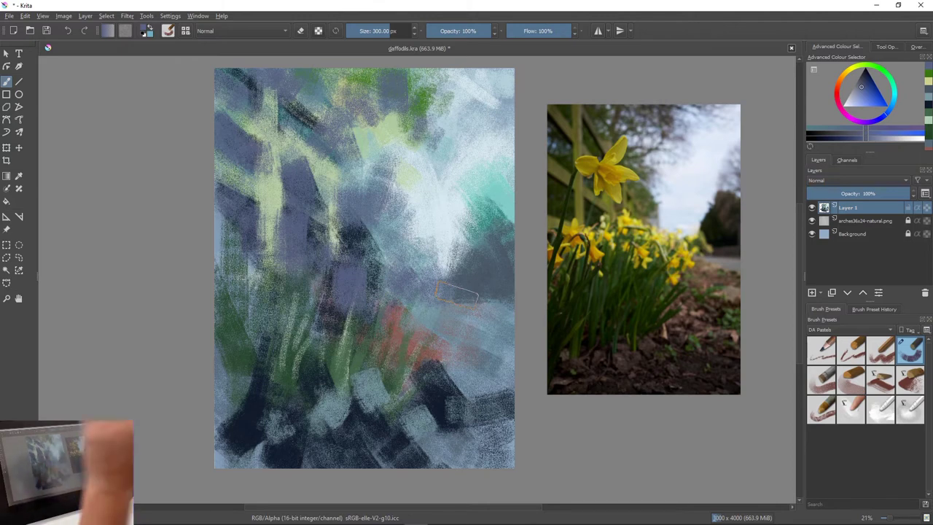
pyautogui.rightClick(394, 233)
pyautogui.rightClick(396, 232)
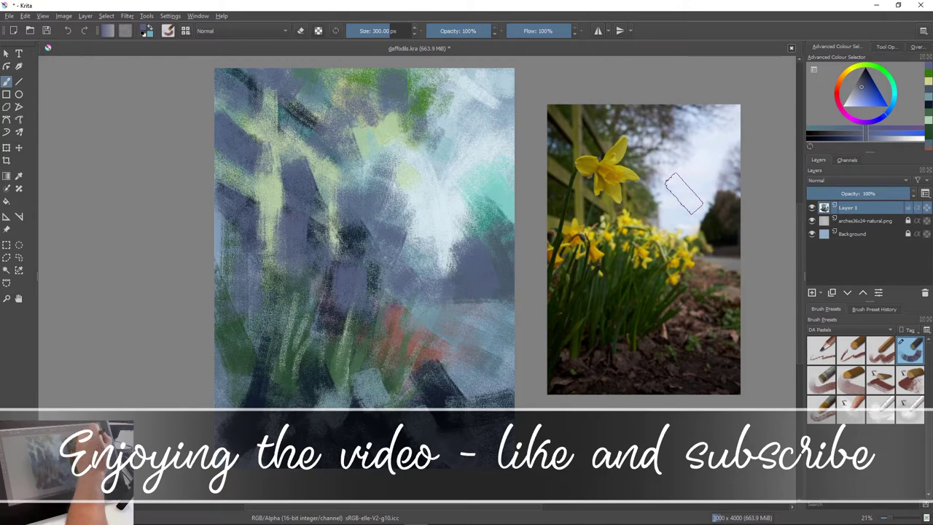
# Sample the pale lavender sky from the reference and brush it over the bright sky, from the horizon up to the canvas's top
pyautogui.keyDown('ctrl'); pyautogui.click(683, 191); pyautogui.keyUp('ctrl')
pyautogui.moveTo(431, 223)
pyautogui.mouseDown()
pyautogui.moveTo(433, 299)
pyautogui.moveTo(445, 288)
pyautogui.moveTo(416, 271)
pyautogui.mouseUp()
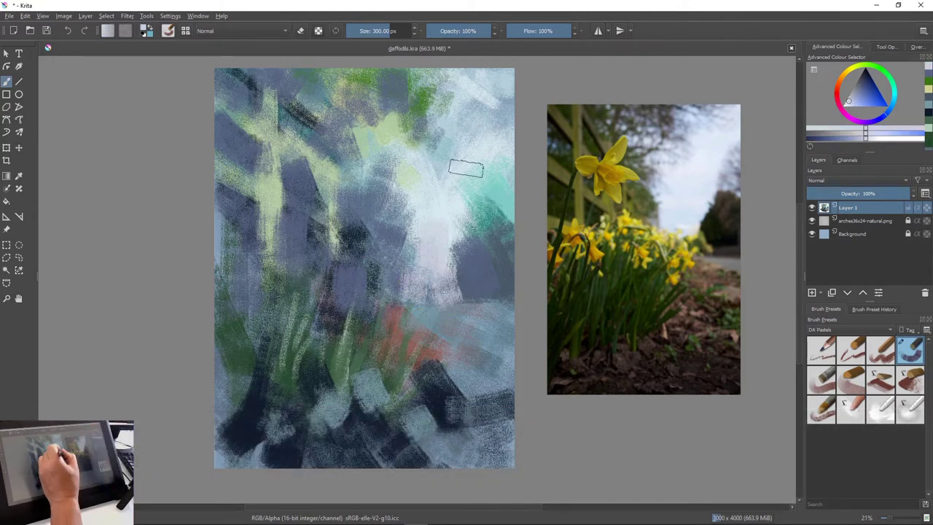
pyautogui.moveTo(466, 205)
pyautogui.mouseDown()
pyautogui.moveTo(493, 152)
pyautogui.moveTo(471, 109)
pyautogui.moveTo(435, 166)
pyautogui.moveTo(384, 189)
pyautogui.moveTo(381, 163)
pyautogui.moveTo(404, 188)
pyautogui.moveTo(365, 146)
pyautogui.moveTo(391, 95)
pyautogui.moveTo(437, 91)
pyautogui.moveTo(424, 68)
pyautogui.mouseUp()
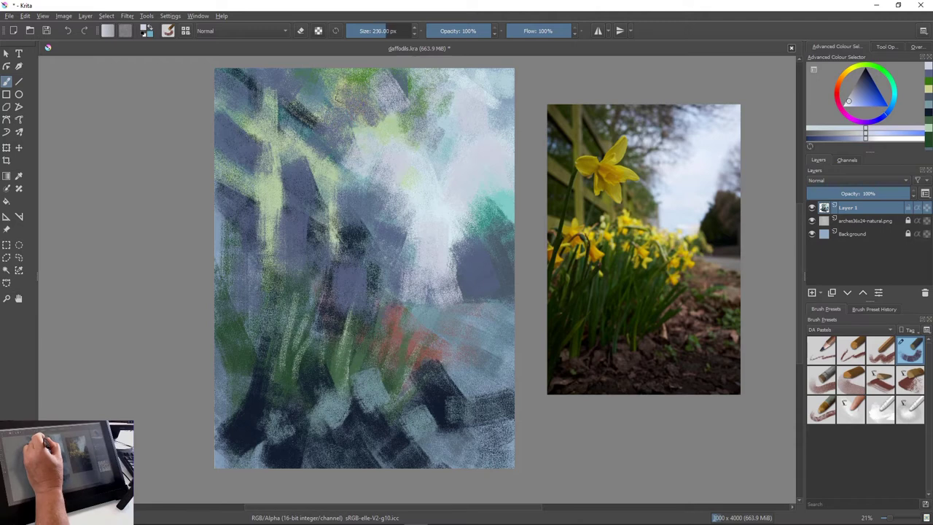
# Reduce the brush to 118 px and dab pale lavender sky gaps through the tree canopy
pyautogui.moveTo(356, 96)
pyautogui.mouseDown()
pyautogui.moveTo(363, 130)
pyautogui.moveTo(344, 125)
pyautogui.mouseUp()
pyautogui.moveTo(357, 179); pyautogui.dragTo(380, 186)
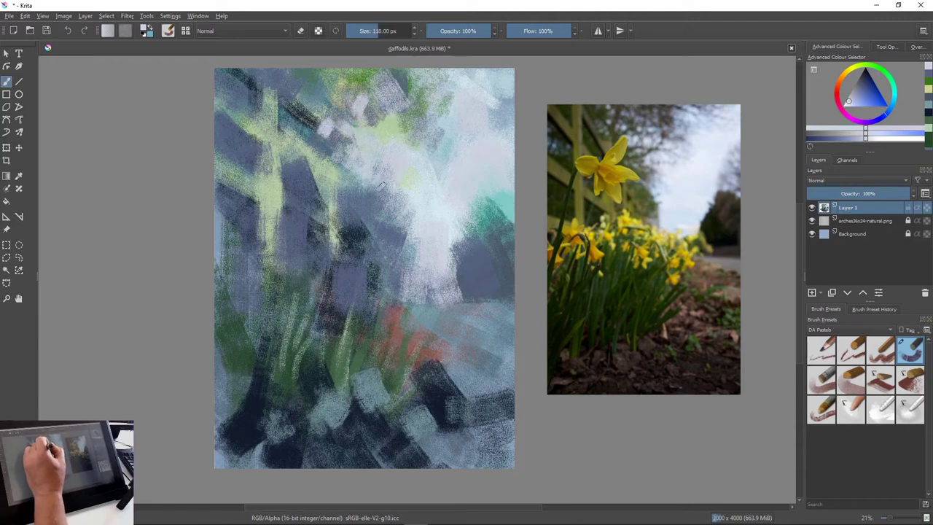
pyautogui.moveTo(328, 91)
pyautogui.mouseDown()
pyautogui.moveTo(337, 112)
pyautogui.moveTo(302, 117)
pyautogui.mouseUp()
pyautogui.moveTo(380, 118)
pyautogui.mouseDown()
pyautogui.moveTo(402, 89)
pyautogui.moveTo(439, 99)
pyautogui.mouseUp()
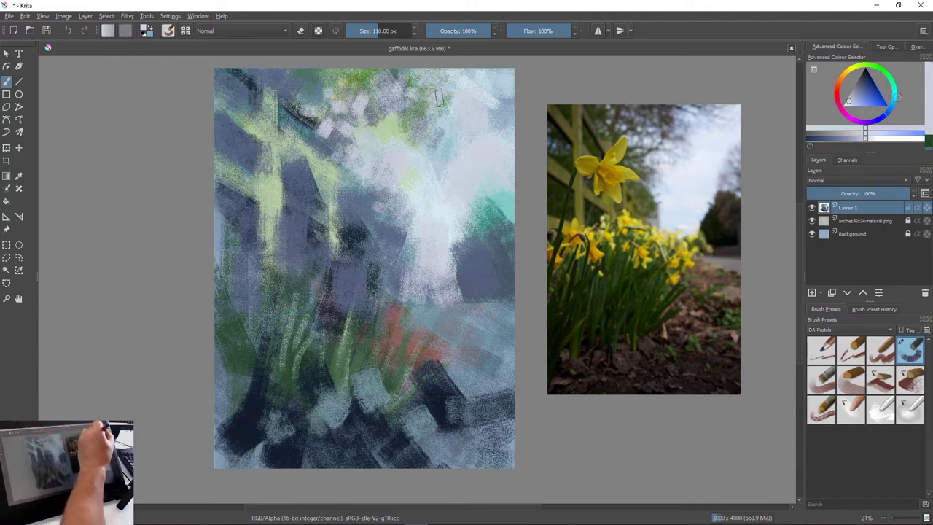
# Choose a light periwinkle blue and dab small touches of it into the upper canopy
pyautogui.click(894, 95)
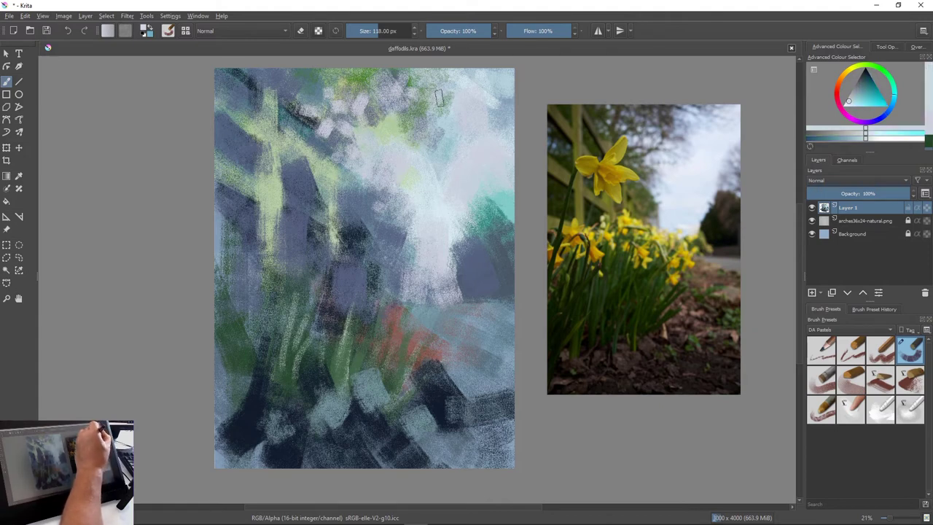
pyautogui.click(888, 112)
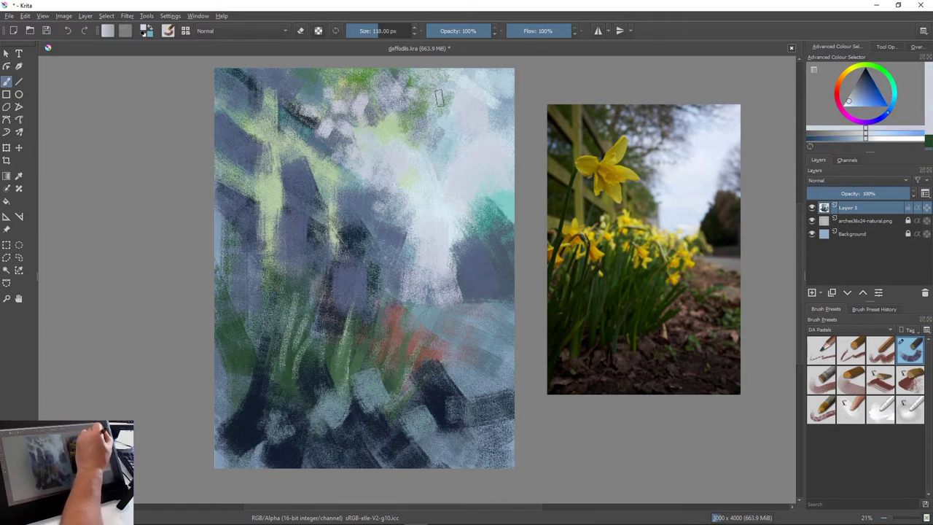
pyautogui.click(855, 101)
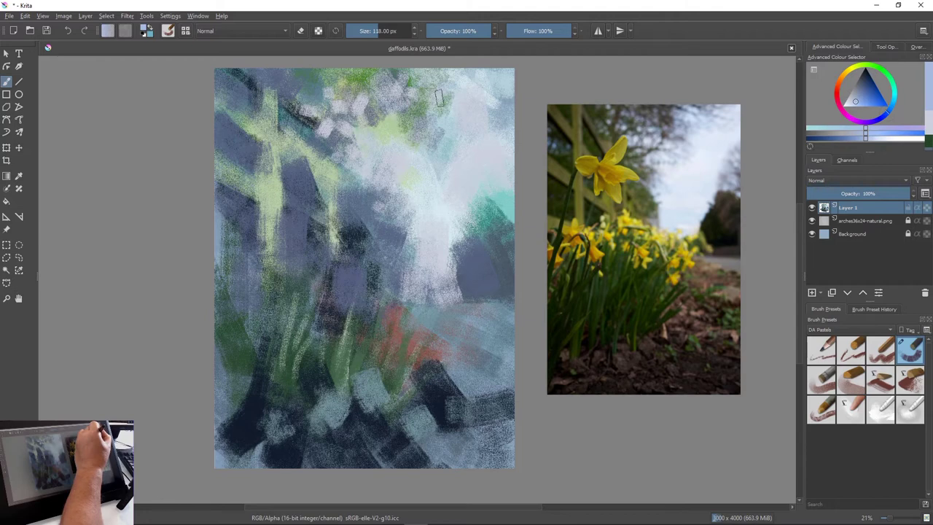
pyautogui.press('k')
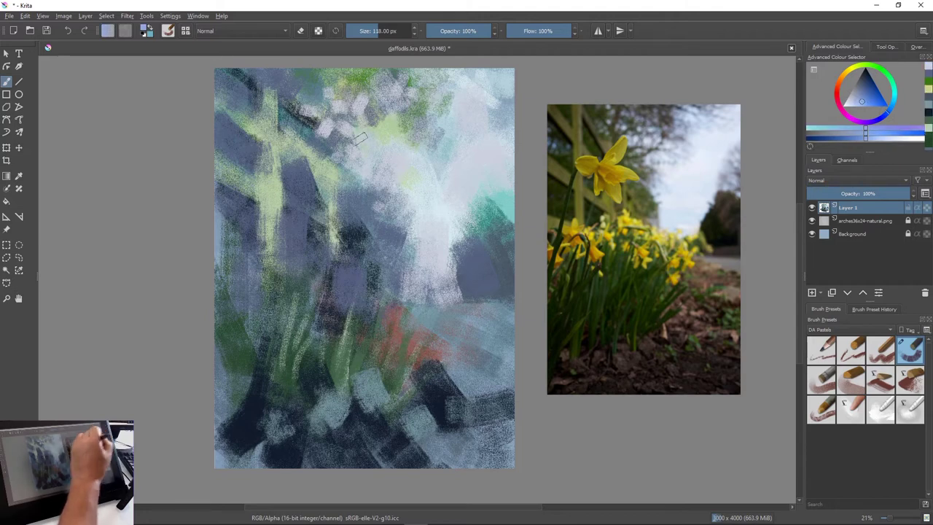
pyautogui.moveTo(354, 95); pyautogui.dragTo(364, 109)
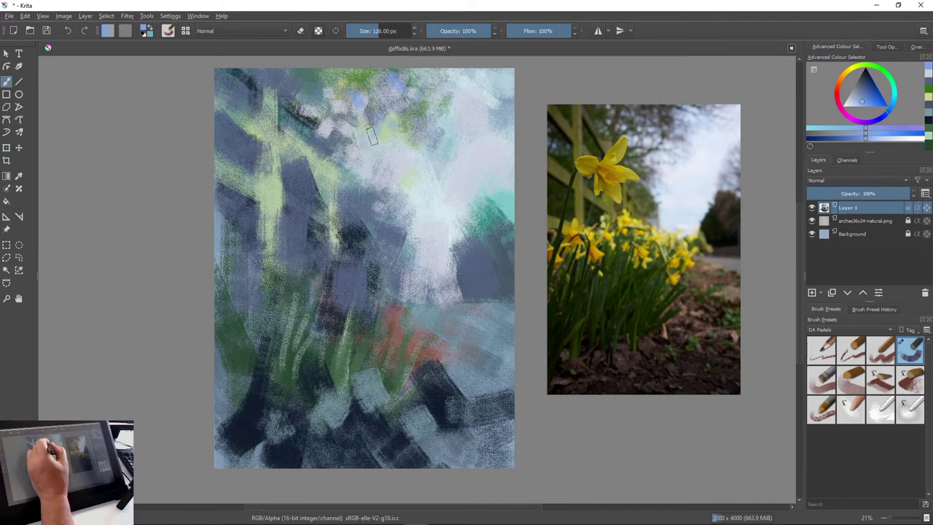
# Enlarge the brush to 201 px and dab periwinkle blue over the sky's edge, the teal foliage and the canopy beside the fence
pyautogui.press(']')
pyautogui.press(']')
pyautogui.press(']')
pyautogui.press(']')
pyautogui.press(']')
pyautogui.press(']')
pyautogui.press(']')
pyautogui.moveTo(373, 137); pyautogui.dragTo(372, 162)
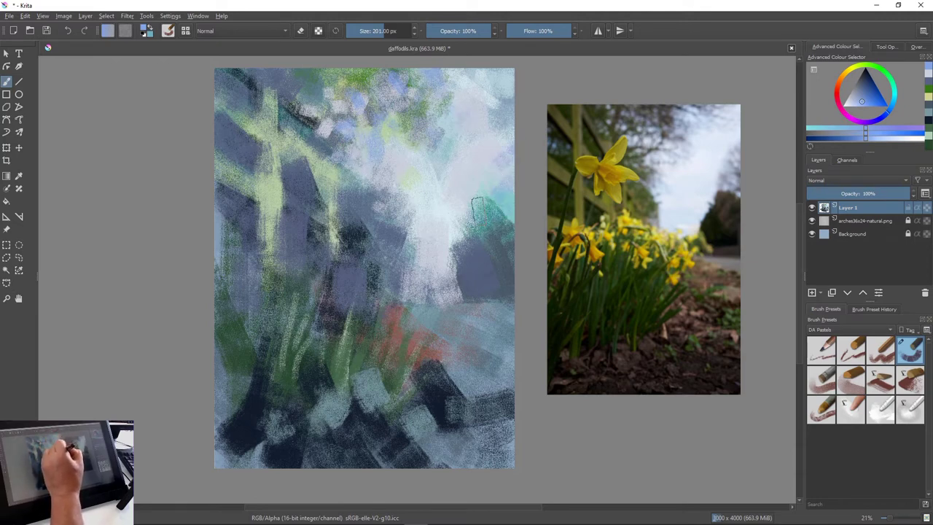
pyautogui.moveTo(478, 210)
pyautogui.mouseDown()
pyautogui.moveTo(503, 213)
pyautogui.moveTo(503, 242)
pyautogui.mouseUp()
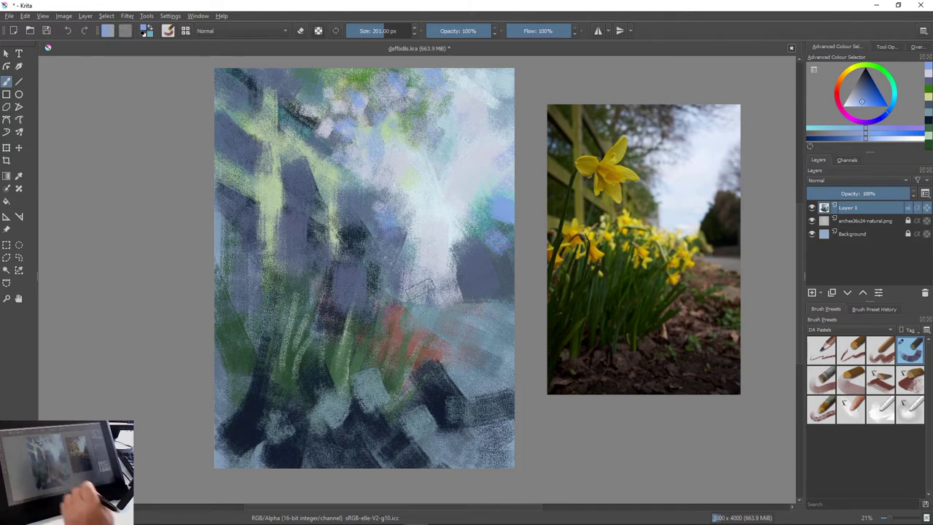
pyautogui.moveTo(291, 83); pyautogui.dragTo(322, 142)
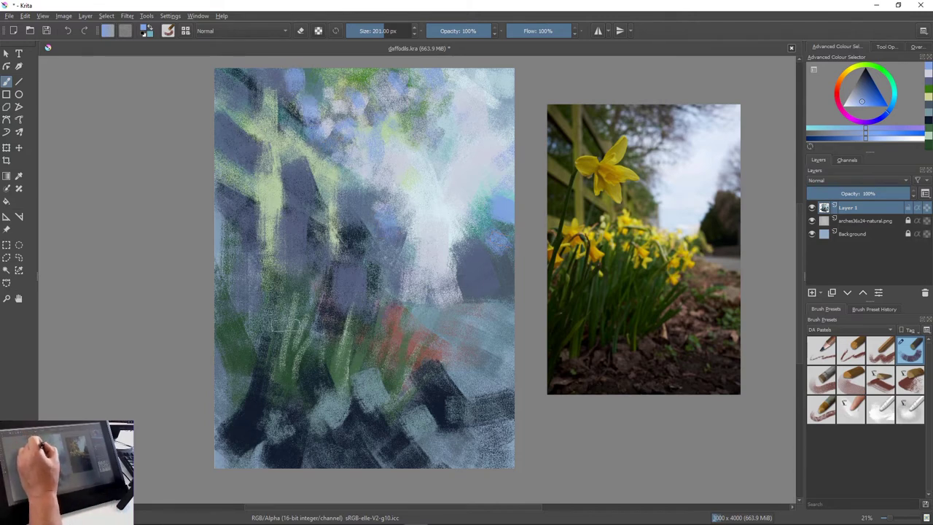
# Stroke periwinkle blue along the foliage's right side, then with a 110 px brush add thinner marks among the stems and red soil
pyautogui.moveTo(375, 311); pyautogui.dragTo(373, 368)
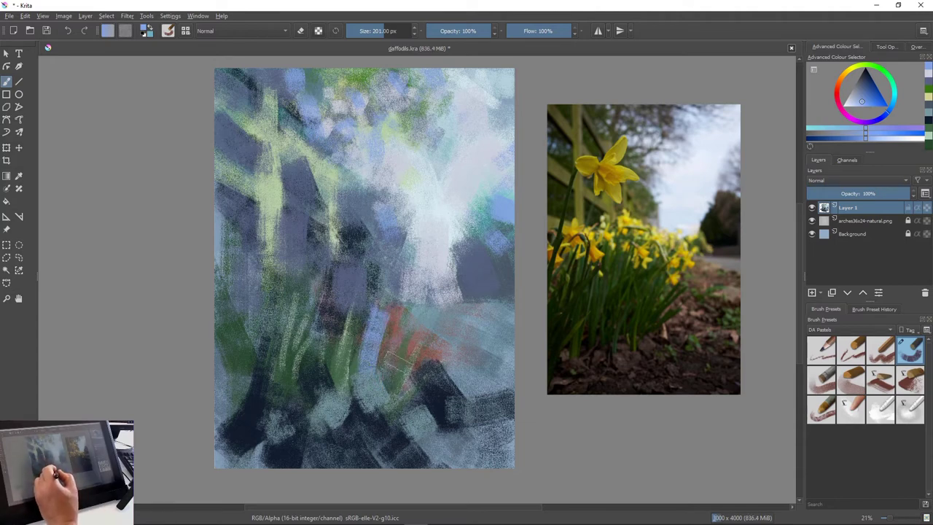
pyautogui.press('[')
pyautogui.press('[')
pyautogui.press('[')
pyautogui.press('[')
pyautogui.press('[')
pyautogui.press('[')
pyautogui.press('[')
pyautogui.press('[')
pyautogui.press('[')
pyautogui.moveTo(376, 388)
pyautogui.mouseDown()
pyautogui.moveTo(417, 339)
pyautogui.moveTo(400, 382)
pyautogui.mouseUp()
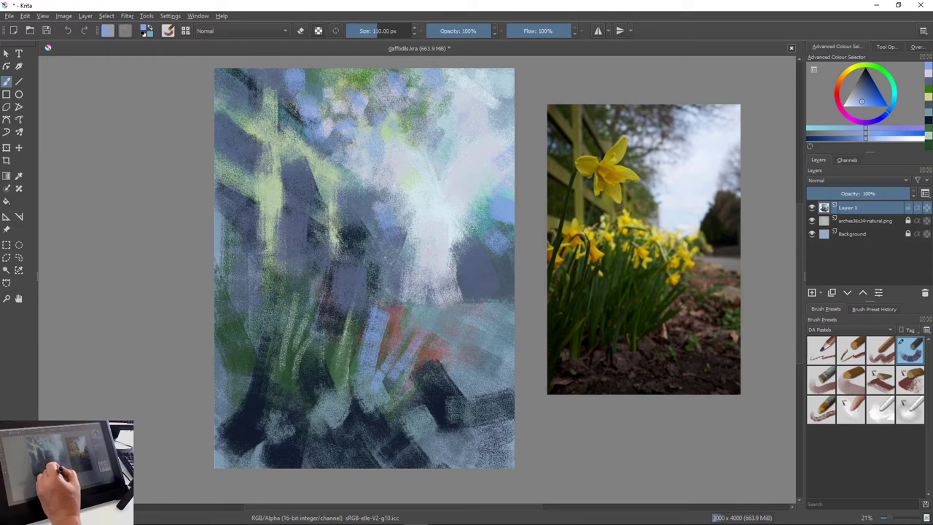
pyautogui.moveTo(405, 325)
pyautogui.mouseDown()
pyautogui.moveTo(392, 389)
pyautogui.moveTo(451, 425)
pyautogui.mouseUp()
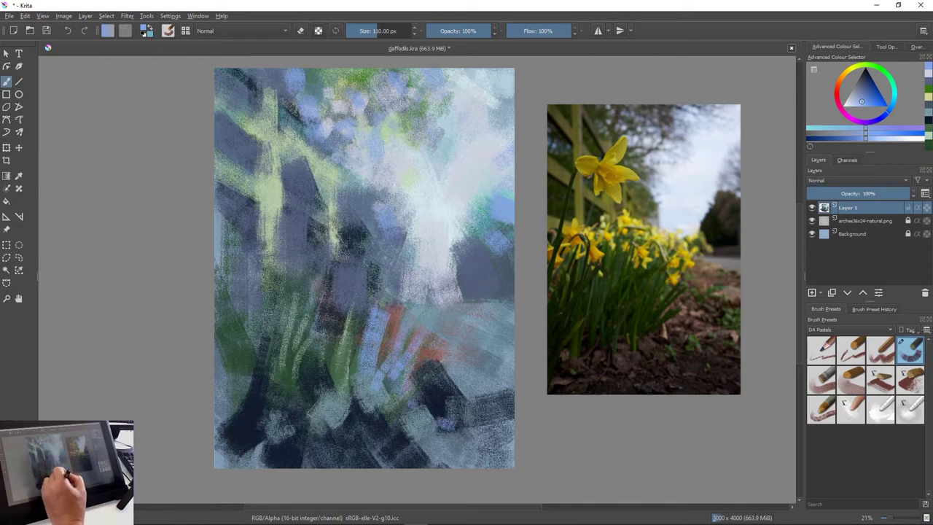
pyautogui.moveTo(332, 347); pyautogui.dragTo(314, 399)
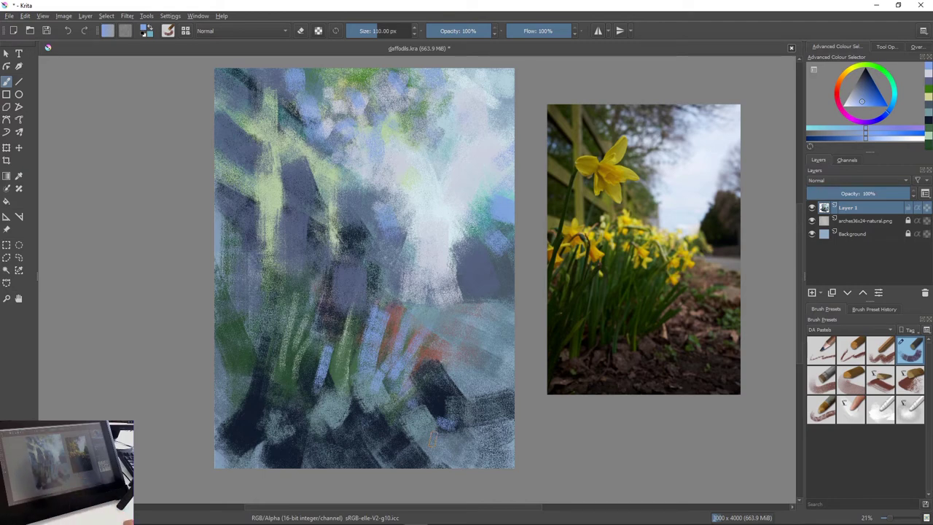
# Paint thin periwinkle stem strokes through the left part of the foliage and beside the red soil
pyautogui.moveTo(283, 290); pyautogui.dragTo(274, 350)
pyautogui.moveTo(296, 275); pyautogui.dragTo(278, 355)
pyautogui.moveTo(305, 306)
pyautogui.mouseDown()
pyautogui.moveTo(299, 364)
pyautogui.moveTo(317, 379)
pyautogui.mouseUp()
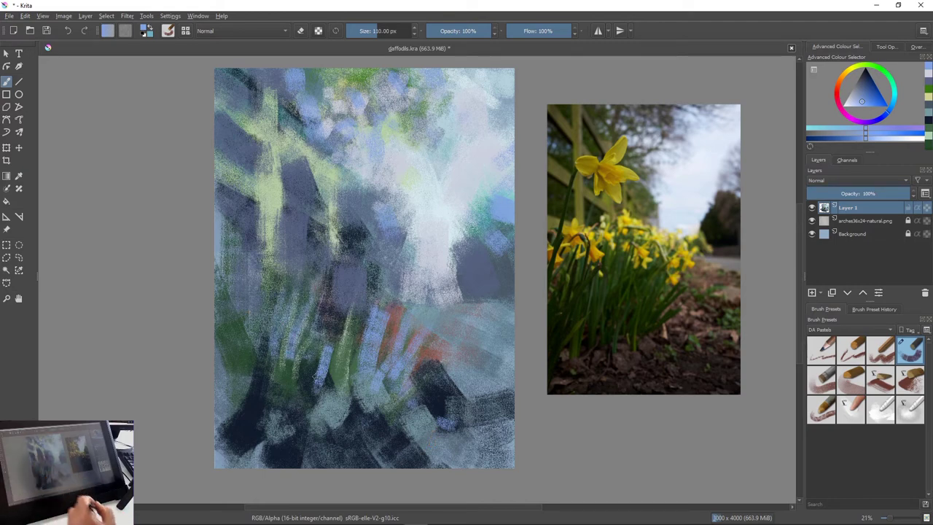
pyautogui.moveTo(422, 357); pyautogui.dragTo(415, 396)
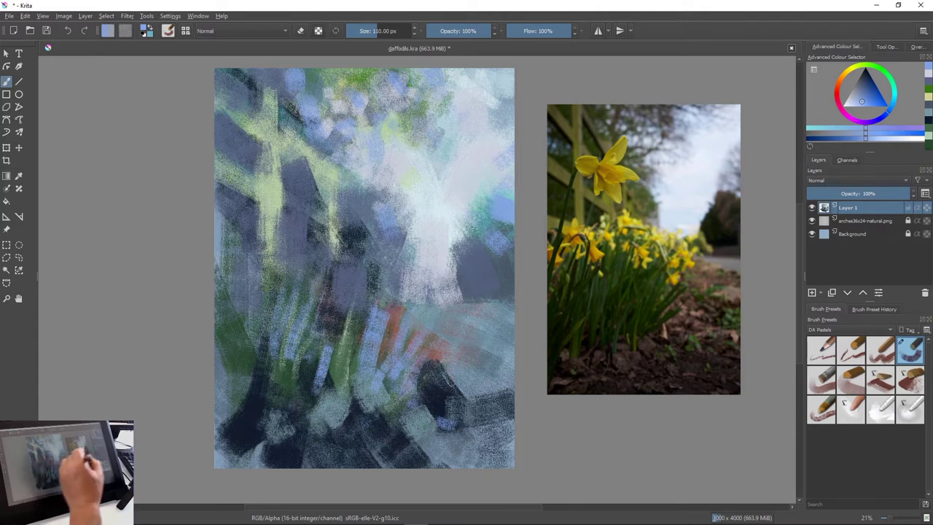
# Choose a muted tan and dab it over the dark soil and the base of the foliage at the lower right
pyautogui.click(842, 76)
pyautogui.click(856, 94)
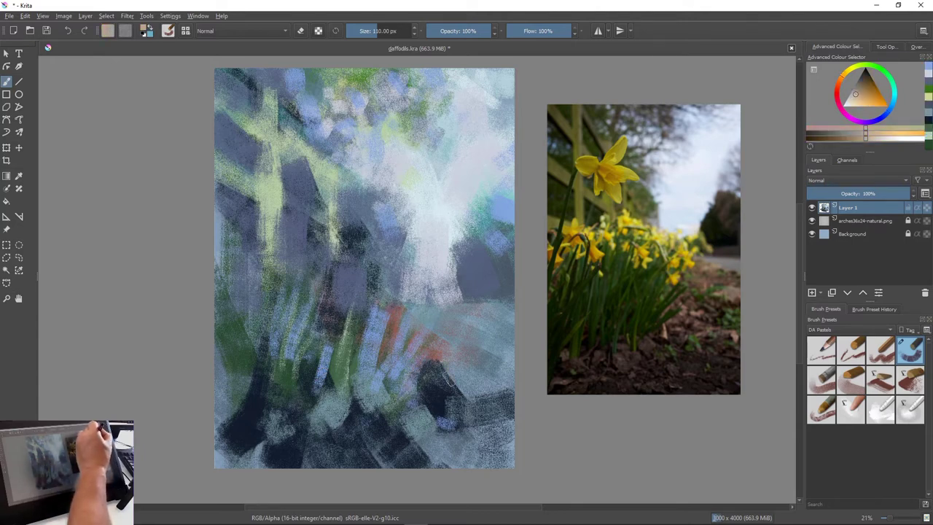
pyautogui.moveTo(432, 376)
pyautogui.mouseDown()
pyautogui.moveTo(420, 399)
pyautogui.moveTo(492, 402)
pyautogui.moveTo(501, 413)
pyautogui.mouseUp()
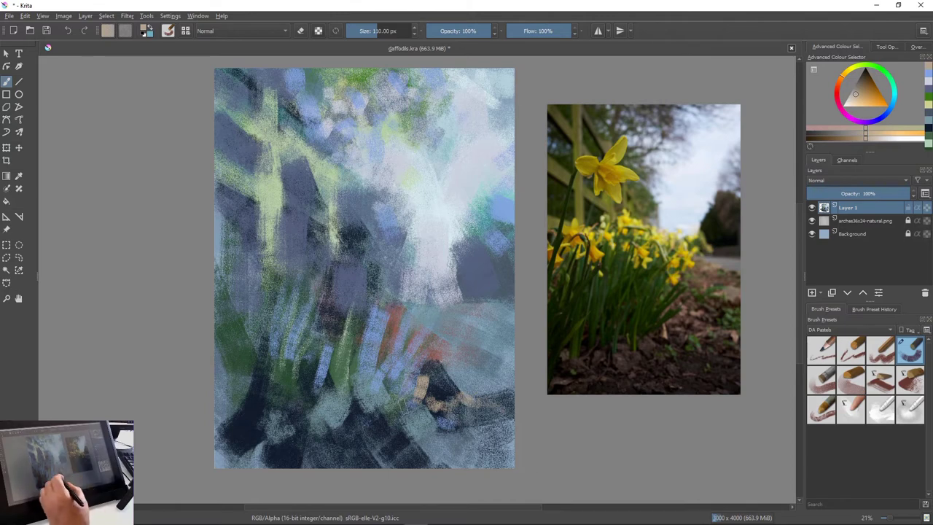
pyautogui.moveTo(406, 378); pyautogui.dragTo(396, 405)
pyautogui.moveTo(391, 378)
pyautogui.mouseDown()
pyautogui.moveTo(381, 403)
pyautogui.moveTo(430, 423)
pyautogui.moveTo(356, 431)
pyautogui.mouseUp()
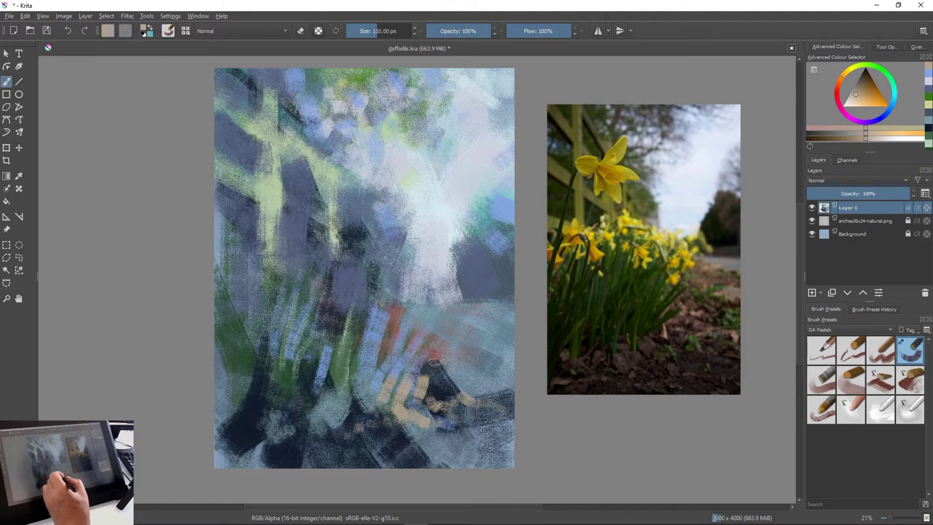
# Add tan marks over the red soil, and dab golden-yellow flower heads across the middle of the foliage's upper edge
pyautogui.moveTo(439, 339); pyautogui.dragTo(458, 352)
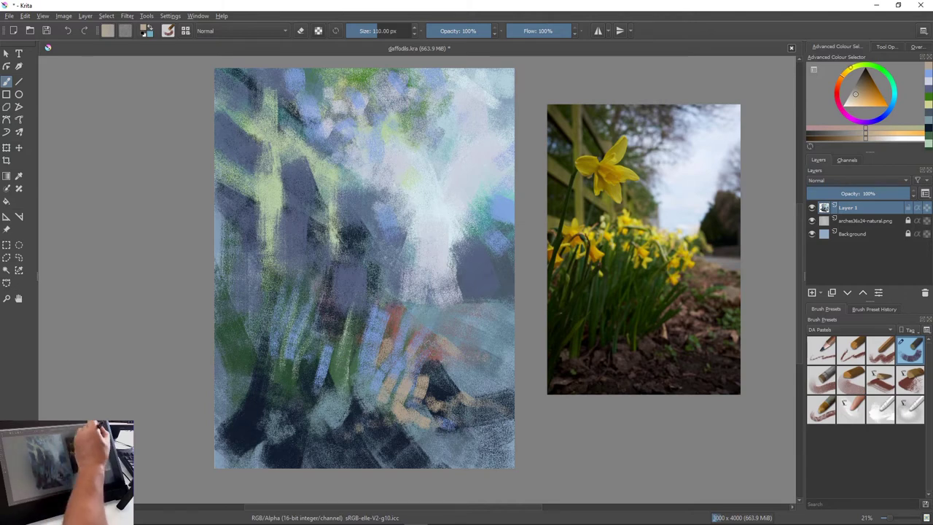
pyautogui.click(852, 68)
pyautogui.click(871, 100)
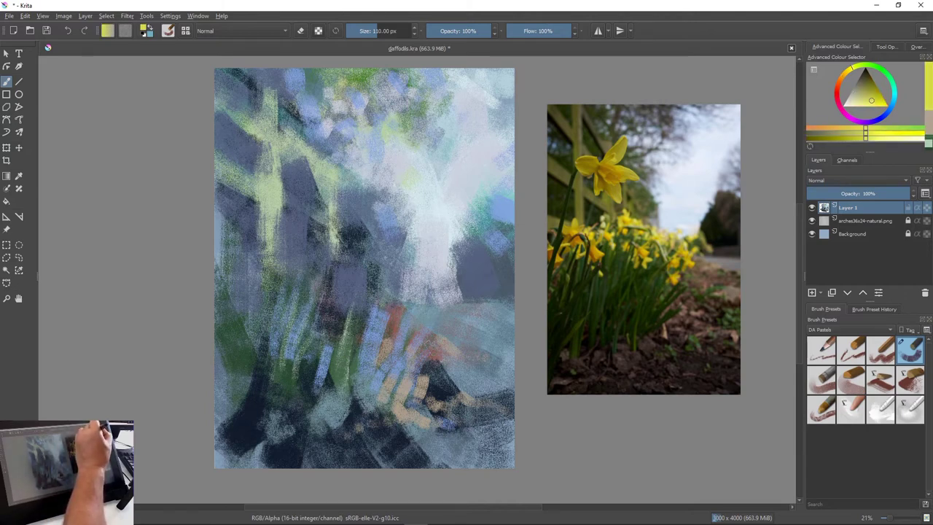
pyautogui.click(848, 70)
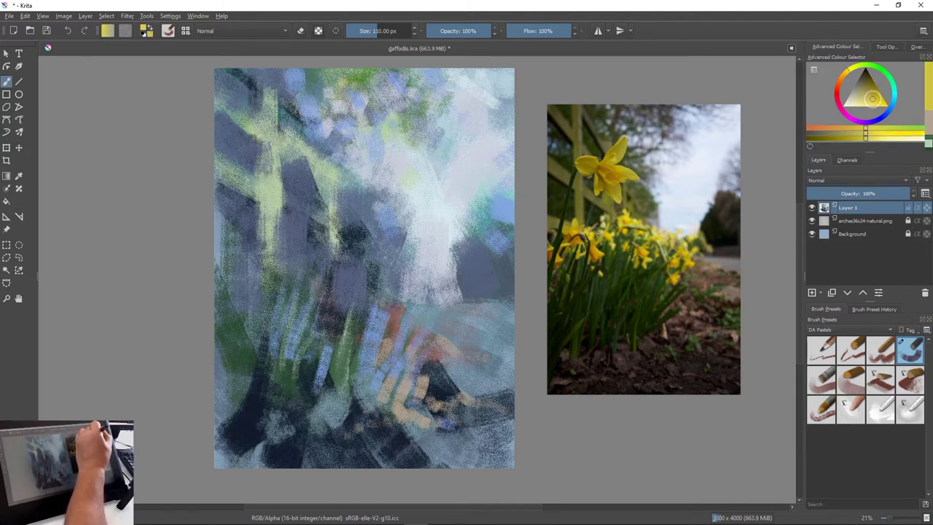
pyautogui.click(862, 99)
pyautogui.click(871, 97)
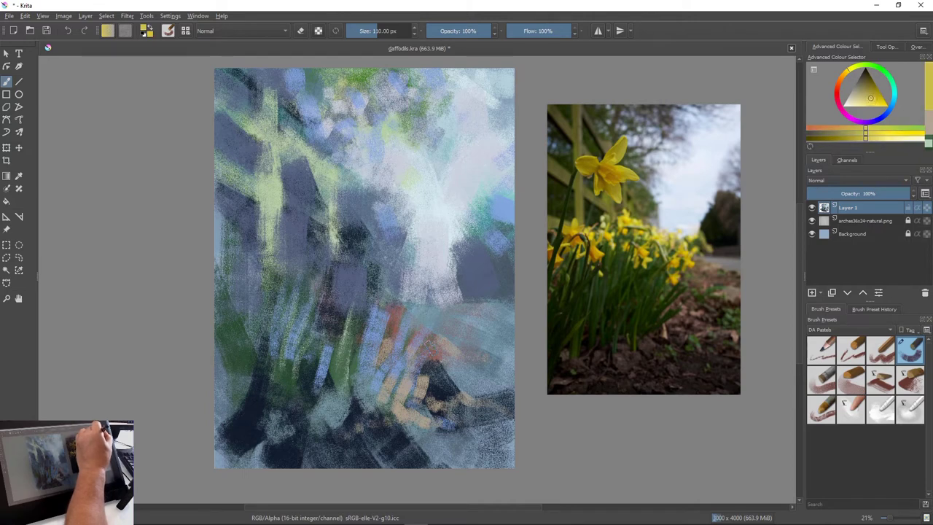
pyautogui.click(846, 71)
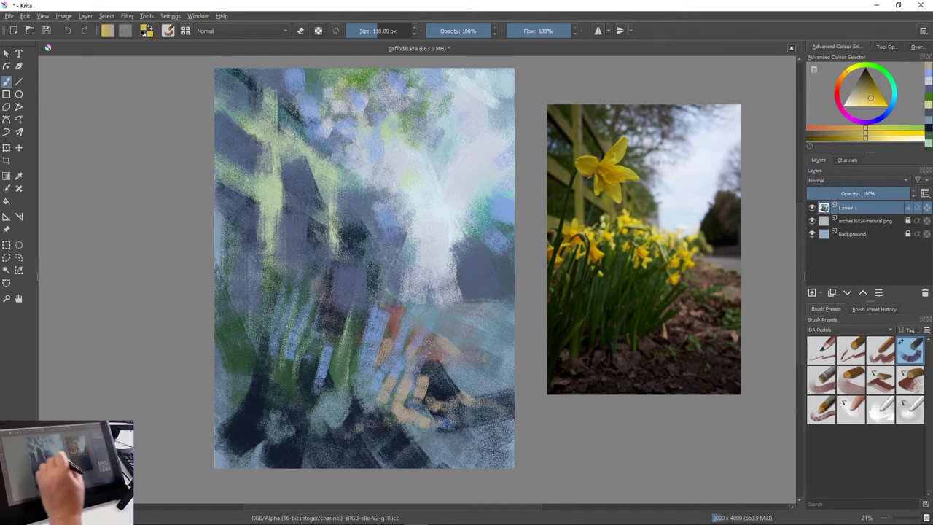
pyautogui.moveTo(299, 286)
pyautogui.mouseDown()
pyautogui.moveTo(309, 268)
pyautogui.moveTo(319, 271)
pyautogui.moveTo(324, 301)
pyautogui.moveTo(343, 302)
pyautogui.moveTo(332, 307)
pyautogui.moveTo(344, 332)
pyautogui.moveTo(350, 309)
pyautogui.moveTo(390, 281)
pyautogui.moveTo(361, 315)
pyautogui.moveTo(384, 324)
pyautogui.mouseUp()
# Enlarge the brush to 126 px and dab more golden-yellow flower heads at the left of the flower cluster
pyautogui.press(']')
pyautogui.press(']')
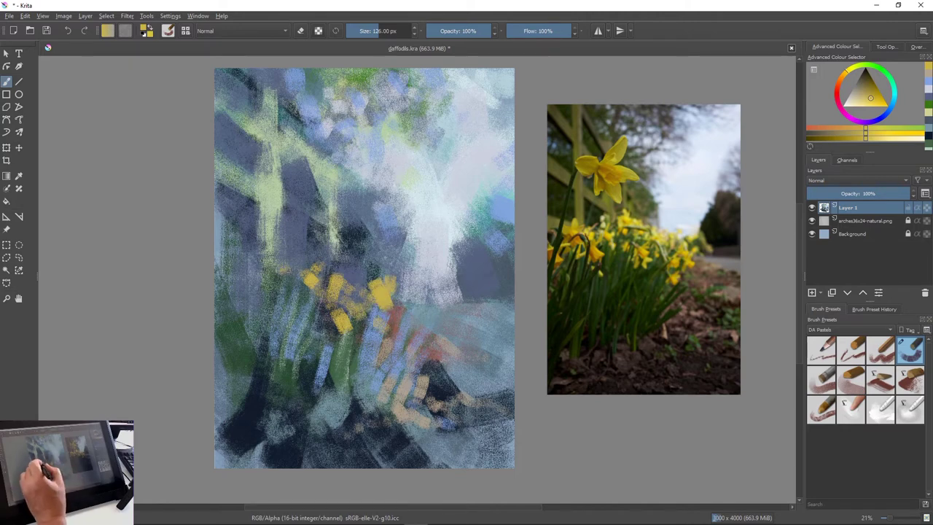
pyautogui.moveTo(283, 268); pyautogui.dragTo(288, 289)
pyautogui.moveTo(296, 293)
pyautogui.mouseDown()
pyautogui.moveTo(305, 298)
pyautogui.moveTo(273, 308)
pyautogui.mouseUp()
pyautogui.moveTo(267, 276); pyautogui.dragTo(265, 283)
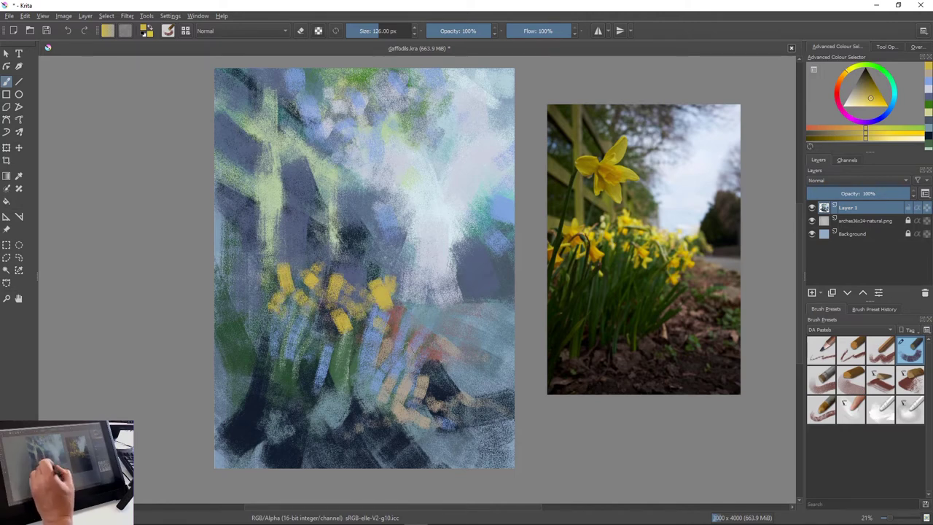
# Extend the golden-yellow dabs over the red soil and into the foliage's left side to widen the flower cluster
pyautogui.moveTo(378, 329)
pyautogui.mouseDown()
pyautogui.moveTo(400, 360)
pyautogui.moveTo(368, 372)
pyautogui.moveTo(380, 339)
pyautogui.moveTo(408, 339)
pyautogui.moveTo(399, 310)
pyautogui.moveTo(421, 292)
pyautogui.moveTo(421, 314)
pyautogui.moveTo(446, 318)
pyautogui.mouseUp()
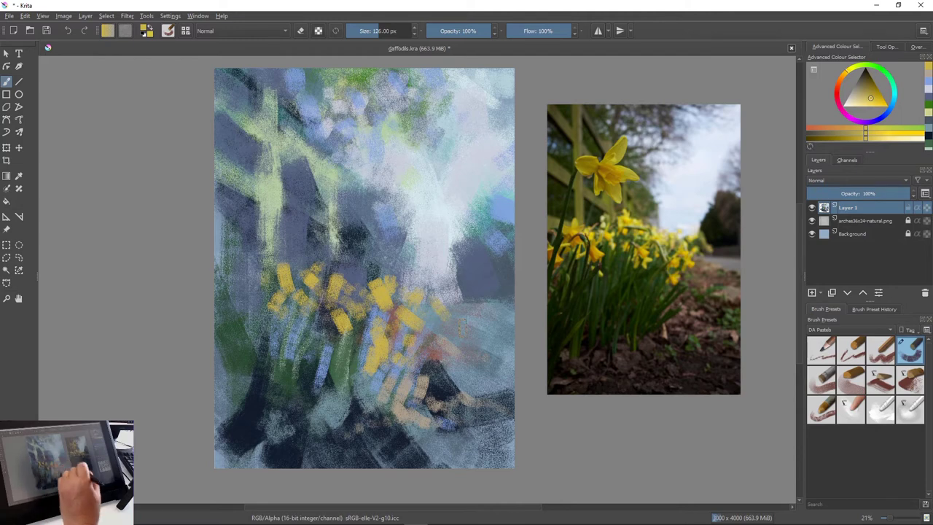
pyautogui.moveTo(370, 264); pyautogui.dragTo(360, 296)
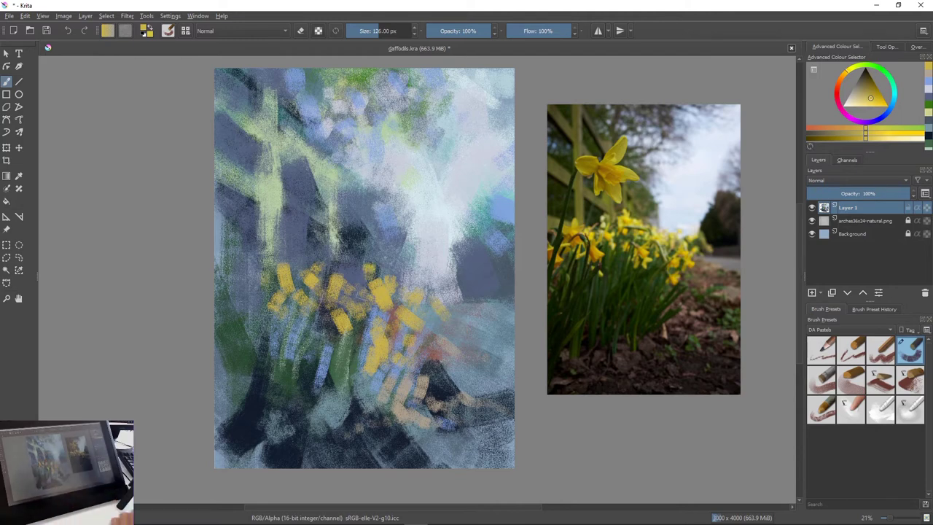
pyautogui.moveTo(302, 319)
pyautogui.mouseDown()
pyautogui.moveTo(313, 337)
pyautogui.moveTo(295, 334)
pyautogui.mouseUp()
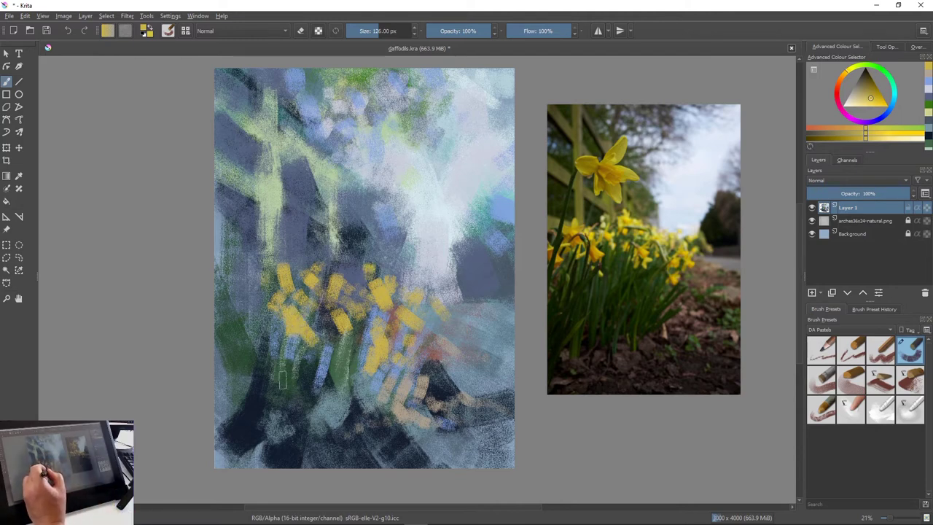
pyautogui.moveTo(251, 306)
pyautogui.mouseDown()
pyautogui.moveTo(261, 342)
pyautogui.moveTo(238, 328)
pyautogui.moveTo(235, 338)
pyautogui.moveTo(257, 323)
pyautogui.moveTo(249, 295)
pyautogui.mouseUp()
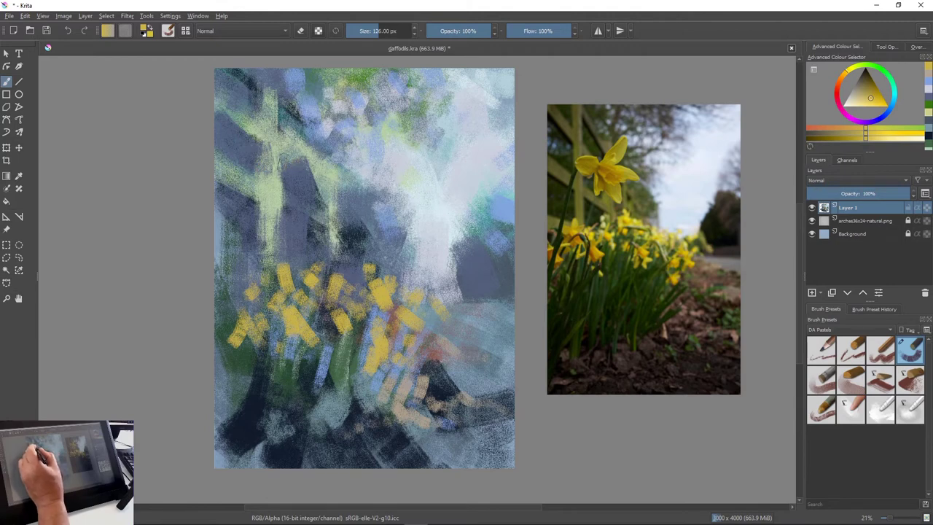
# Block in the large star-shaped daffodil in golden yellow over the fence, and fill its centre with dark orange-brown
pyautogui.moveTo(292, 165)
pyautogui.mouseDown()
pyautogui.moveTo(256, 162)
pyautogui.moveTo(292, 182)
pyautogui.moveTo(281, 165)
pyautogui.moveTo(295, 184)
pyautogui.moveTo(291, 157)
pyautogui.moveTo(320, 133)
pyautogui.moveTo(311, 158)
pyautogui.moveTo(322, 130)
pyautogui.moveTo(312, 191)
pyautogui.moveTo(290, 213)
pyautogui.moveTo(292, 188)
pyautogui.moveTo(295, 218)
pyautogui.moveTo(315, 193)
pyautogui.moveTo(328, 215)
pyautogui.moveTo(300, 182)
pyautogui.moveTo(331, 207)
pyautogui.moveTo(319, 166)
pyautogui.moveTo(356, 183)
pyautogui.moveTo(304, 175)
pyautogui.mouseUp()
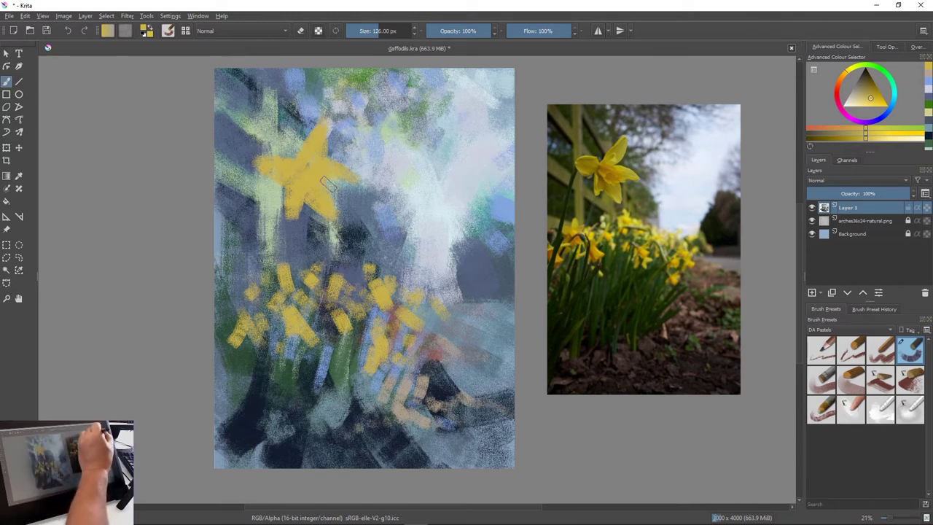
pyautogui.click(871, 83)
pyautogui.click(839, 78)
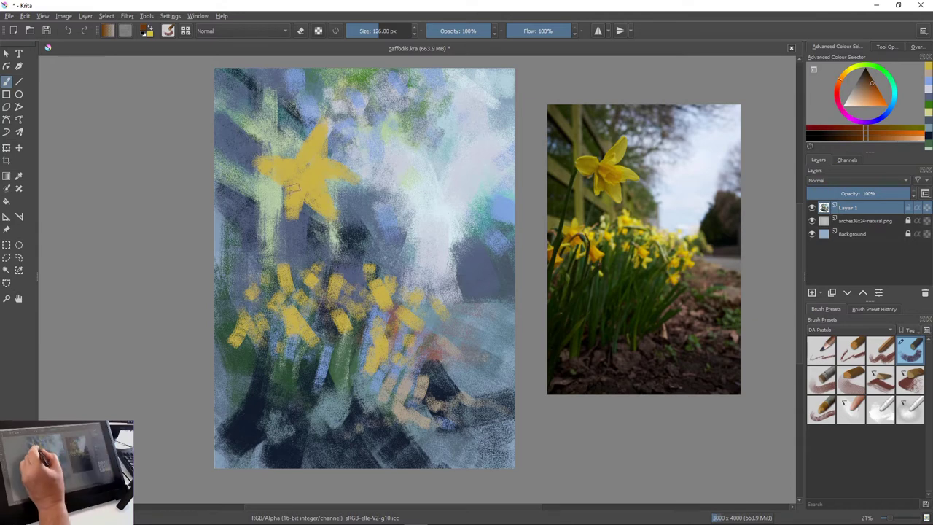
pyautogui.moveTo(290, 168)
pyautogui.mouseDown()
pyautogui.moveTo(321, 188)
pyautogui.moveTo(311, 182)
pyautogui.moveTo(310, 193)
pyautogui.moveTo(316, 165)
pyautogui.moveTo(326, 186)
pyautogui.moveTo(318, 195)
pyautogui.moveTo(286, 168)
pyautogui.moveTo(292, 181)
pyautogui.moveTo(297, 157)
pyautogui.moveTo(333, 185)
pyautogui.mouseUp()
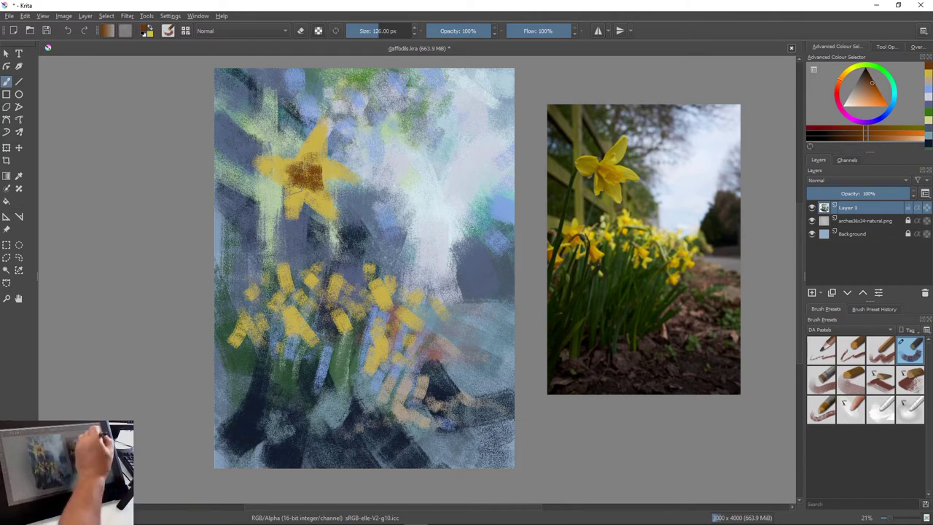
# Choose a bright yellow and, starting with a 47 px brush, highlight the large daffodil's lower and right petals
pyautogui.click(851, 68)
pyautogui.moveTo(884, 103); pyautogui.dragTo(881, 106)
pyautogui.click(851, 68)
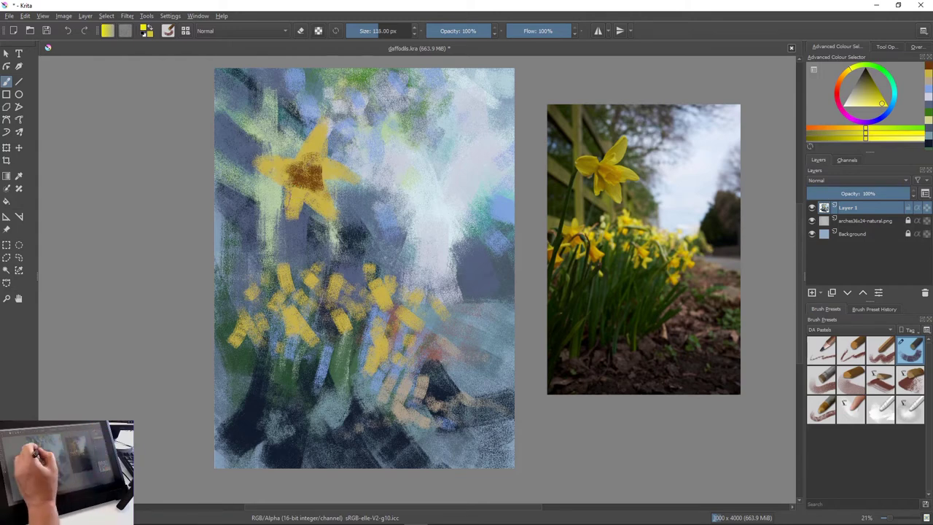
pyautogui.press('[')
pyautogui.press('[')
pyautogui.press('[')
pyautogui.press('[')
pyautogui.press('[')
pyautogui.press('[')
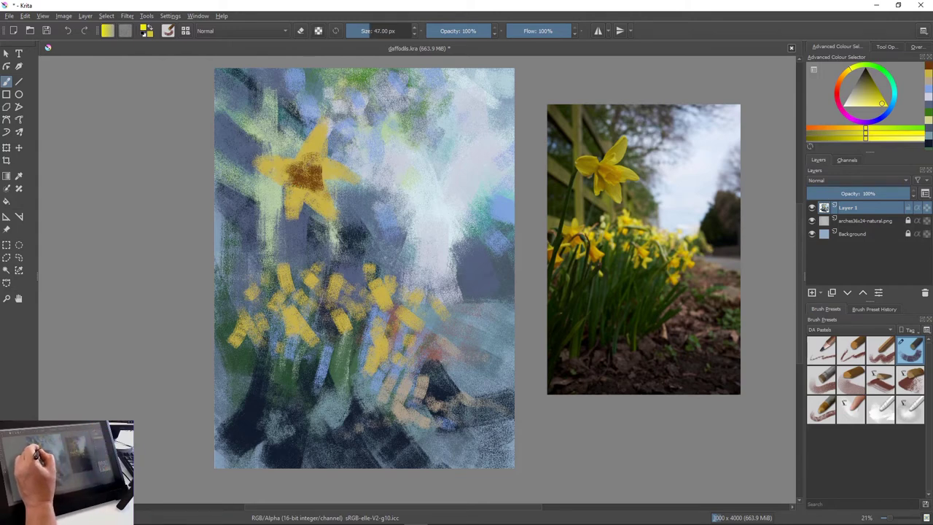
pyautogui.moveTo(288, 181); pyautogui.dragTo(290, 211)
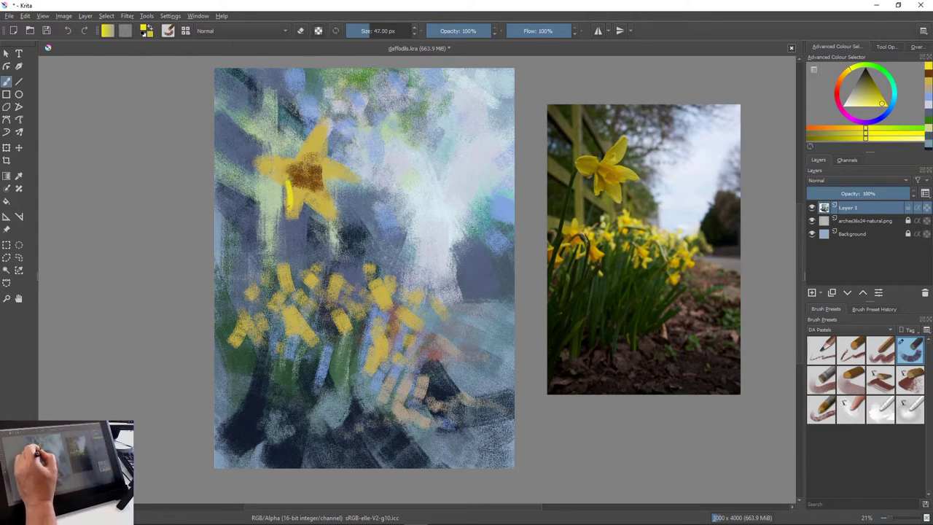
pyautogui.moveTo(300, 205)
pyautogui.mouseDown()
pyautogui.moveTo(291, 215)
pyautogui.moveTo(321, 201)
pyautogui.mouseUp()
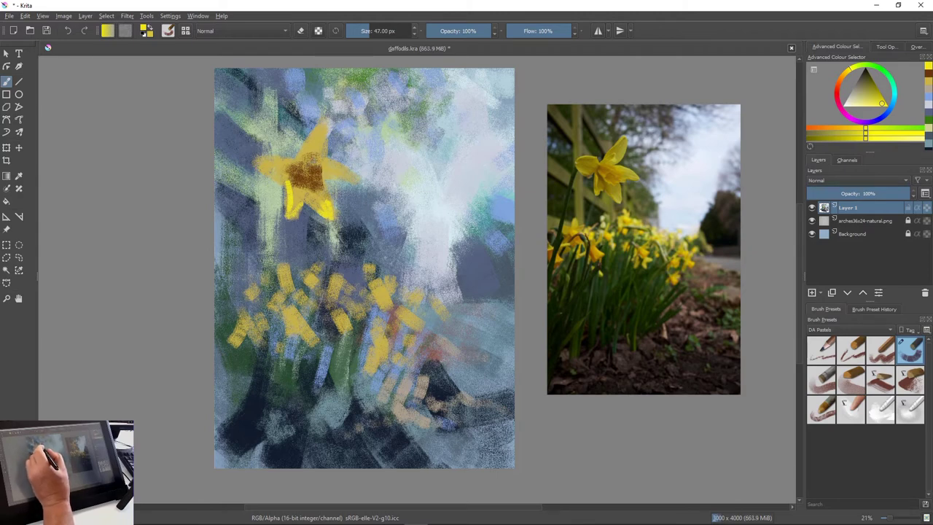
pyautogui.moveTo(312, 163)
pyautogui.mouseDown()
pyautogui.moveTo(340, 167)
pyautogui.moveTo(350, 179)
pyautogui.mouseUp()
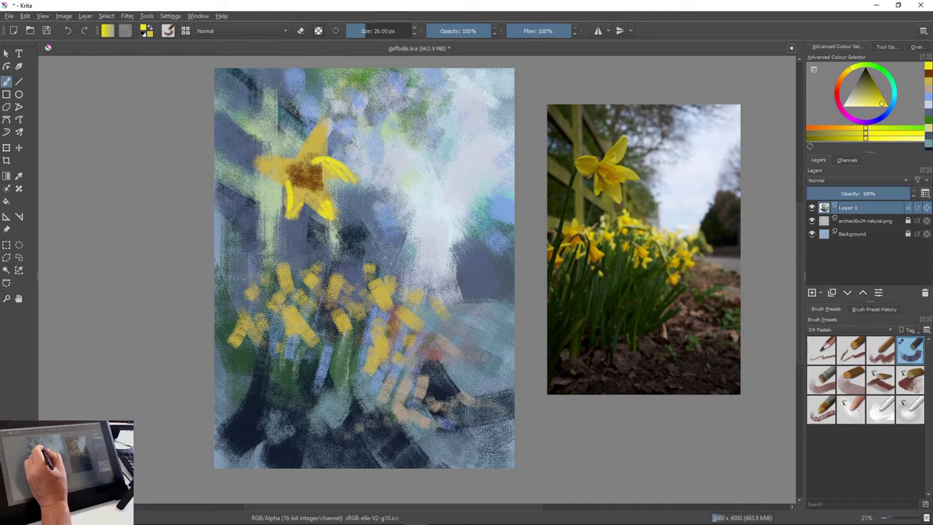
# Enlarge the brush to 63 px and add bright yellow strokes around the large daffodil's brown centre to shape the trumpet
pyautogui.press(']')
pyautogui.press(']')
pyautogui.press(']')
pyautogui.press(']')
pyautogui.press(']')
pyautogui.press(']')
pyautogui.press(']')
pyautogui.press(']')
pyautogui.press(']')
pyautogui.press(']')
pyautogui.press(']')
pyautogui.moveTo(320, 166)
pyautogui.mouseDown()
pyautogui.moveTo(338, 175)
pyautogui.moveTo(319, 174)
pyautogui.moveTo(308, 194)
pyautogui.mouseUp()
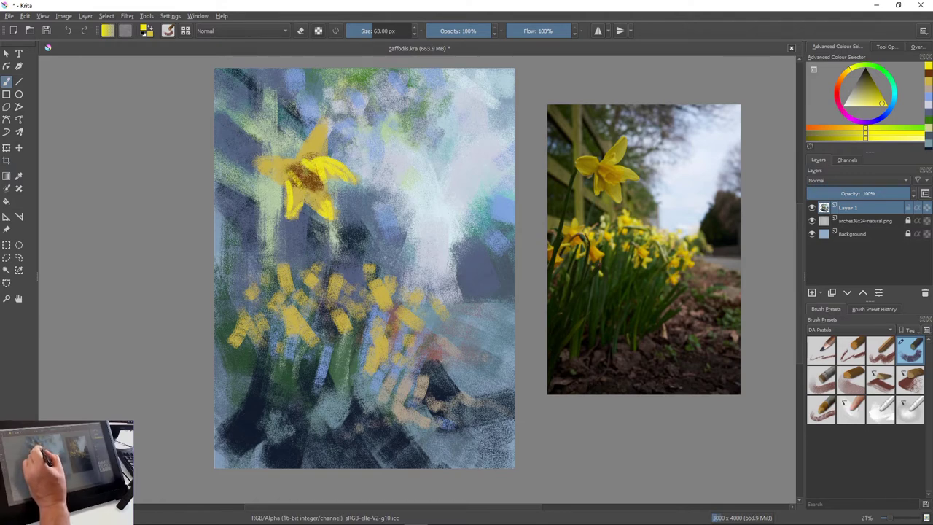
pyautogui.moveTo(299, 180); pyautogui.dragTo(314, 193)
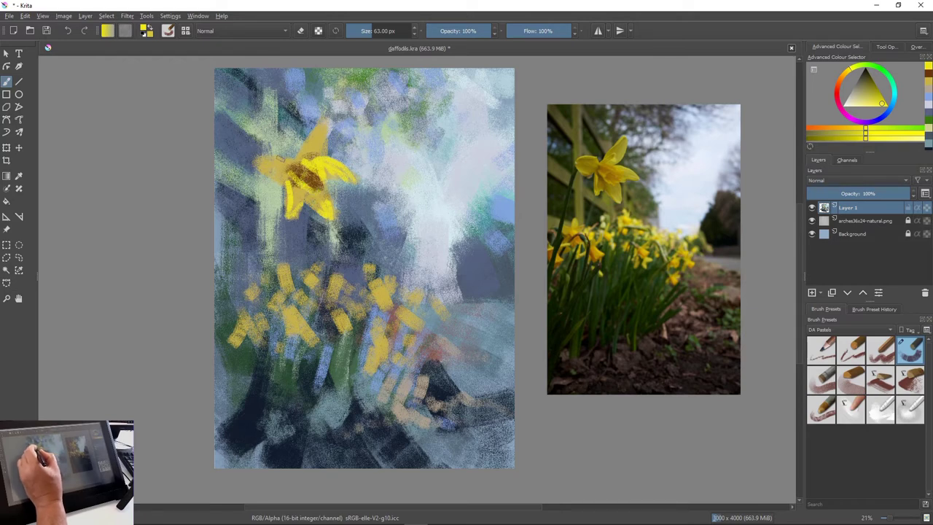
pyautogui.moveTo(288, 163); pyautogui.dragTo(296, 169)
pyautogui.press('p')
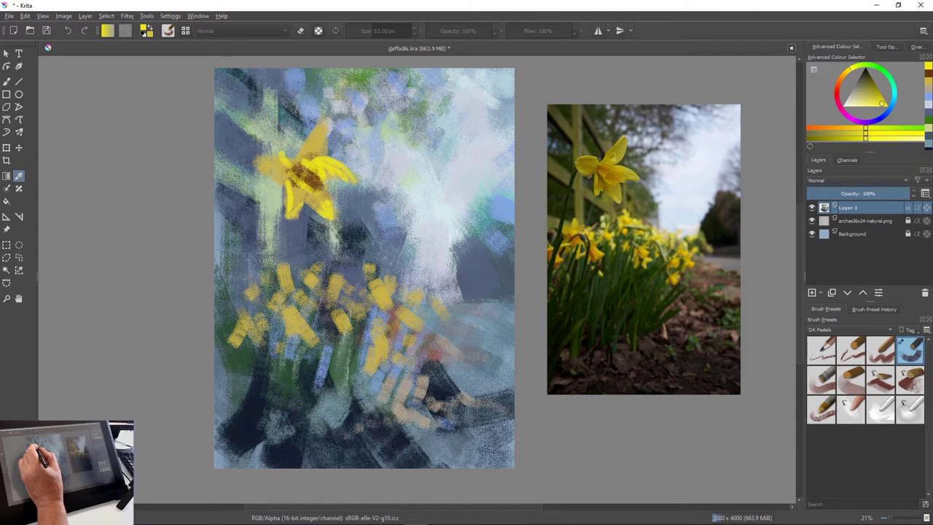
pyautogui.press('b')
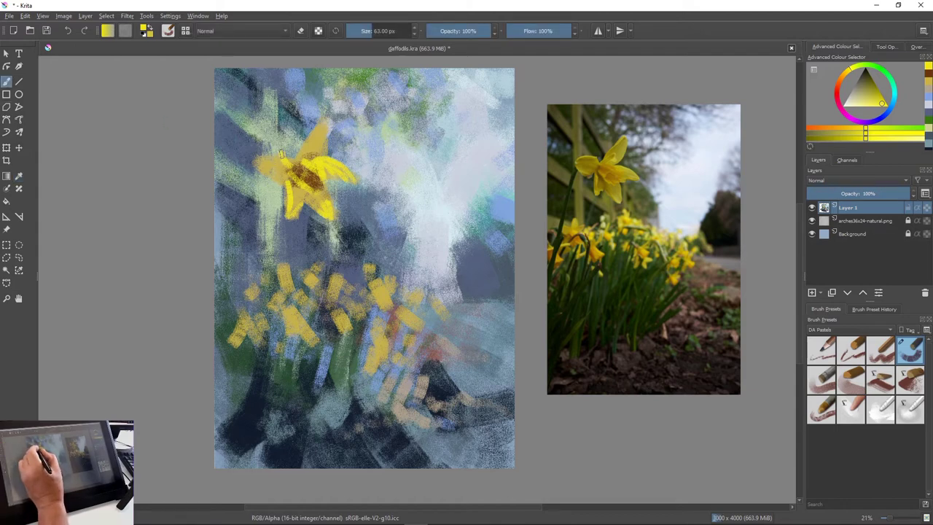
# Edge the large daffodil's left and upper petals with bright yellow, reducing the brush to 59 px
pyautogui.moveTo(281, 153); pyautogui.dragTo(252, 160)
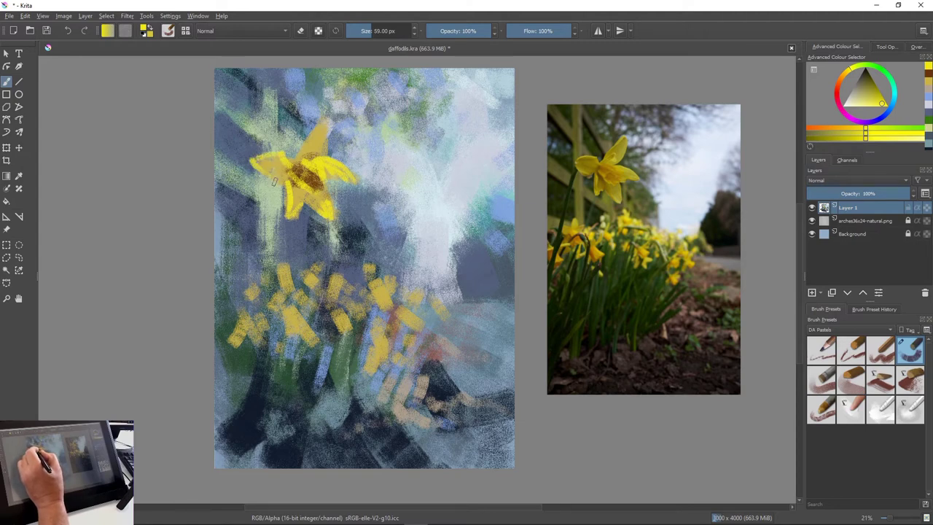
pyautogui.moveTo(310, 149); pyautogui.dragTo(312, 159)
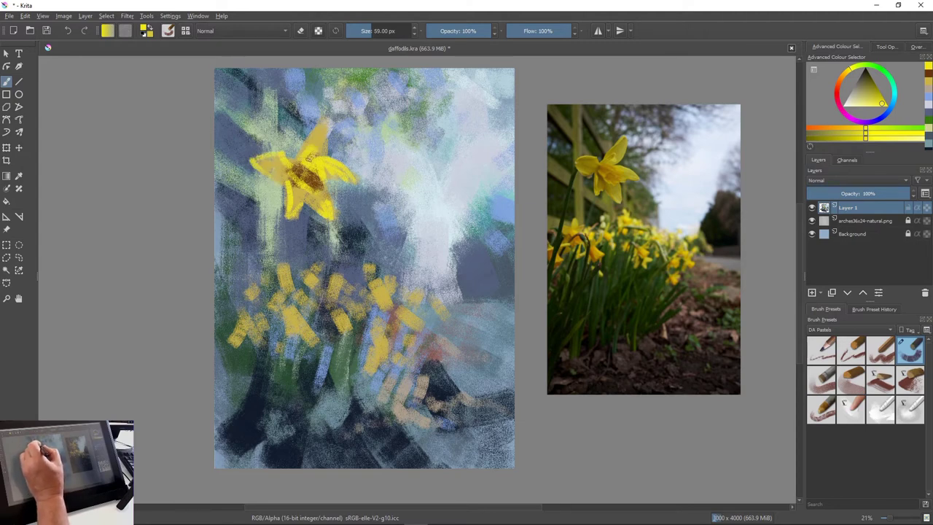
pyautogui.moveTo(317, 113)
pyautogui.mouseDown()
pyautogui.moveTo(308, 140)
pyautogui.moveTo(326, 131)
pyautogui.mouseUp()
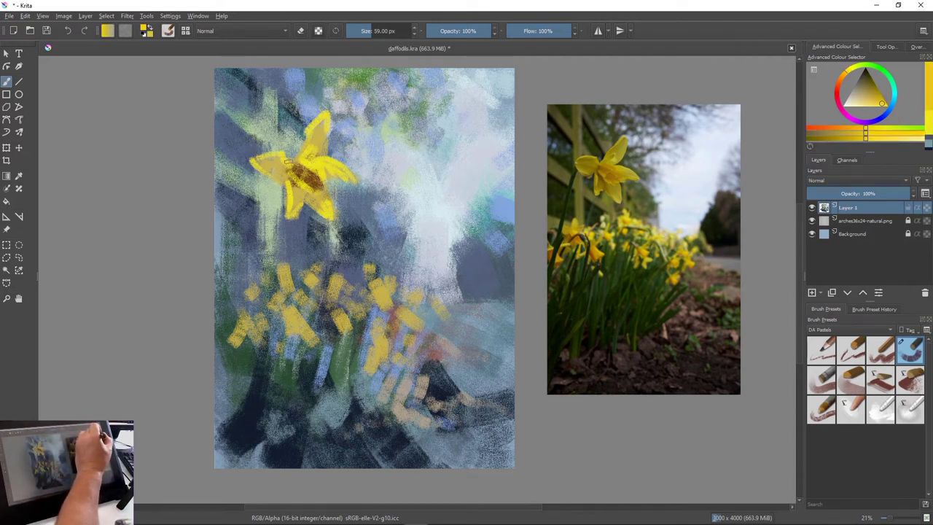
# Soften the large daffodil's brown centre with golden yellow sampled from the flower, and sample dark green from the foliage
pyautogui.keyDown('ctrl'); pyautogui.click(287, 161); pyautogui.keyUp('ctrl')
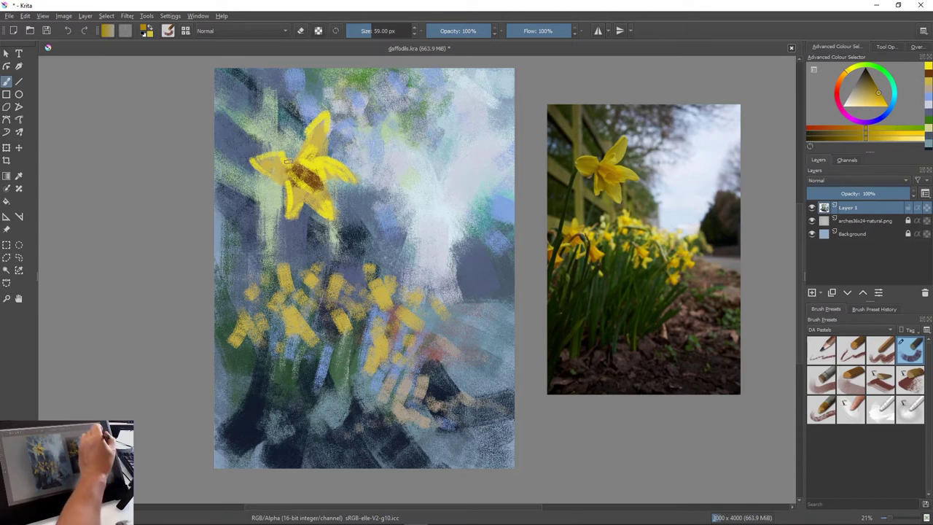
pyautogui.keyDown('ctrl'); pyautogui.click(317, 164); pyautogui.keyUp('ctrl')
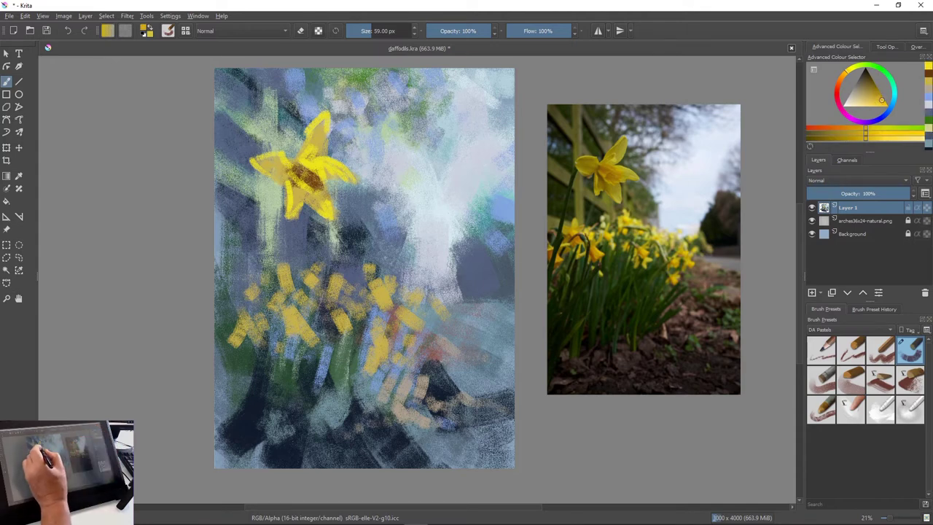
pyautogui.moveTo(299, 163)
pyautogui.mouseDown()
pyautogui.moveTo(317, 194)
pyautogui.moveTo(322, 181)
pyautogui.mouseUp()
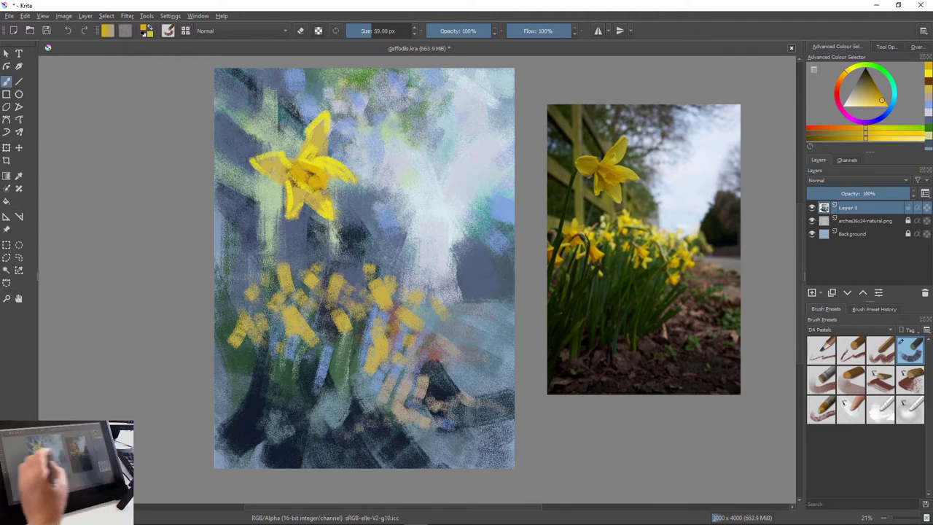
pyautogui.keyDown('ctrl'); pyautogui.click(252, 372); pyautogui.keyUp('ctrl')
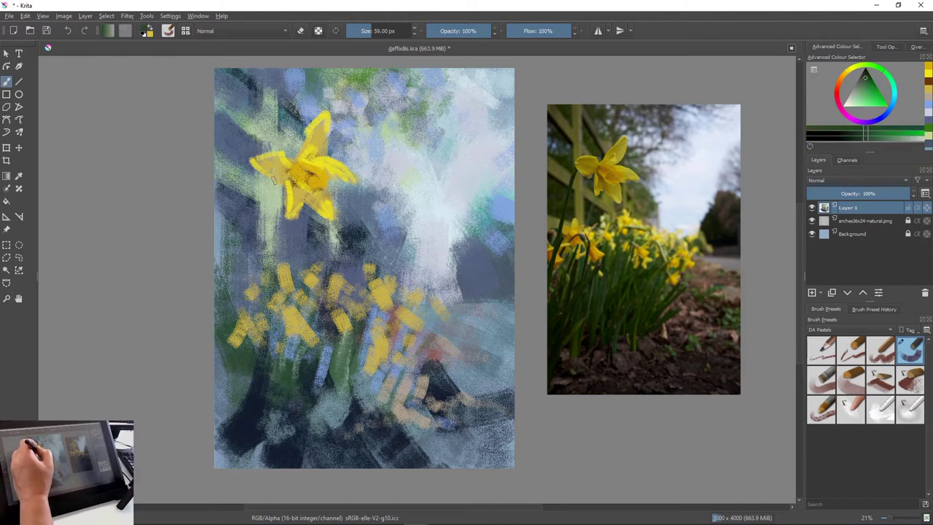
pyautogui.moveTo(274, 179); pyautogui.dragTo(261, 271)
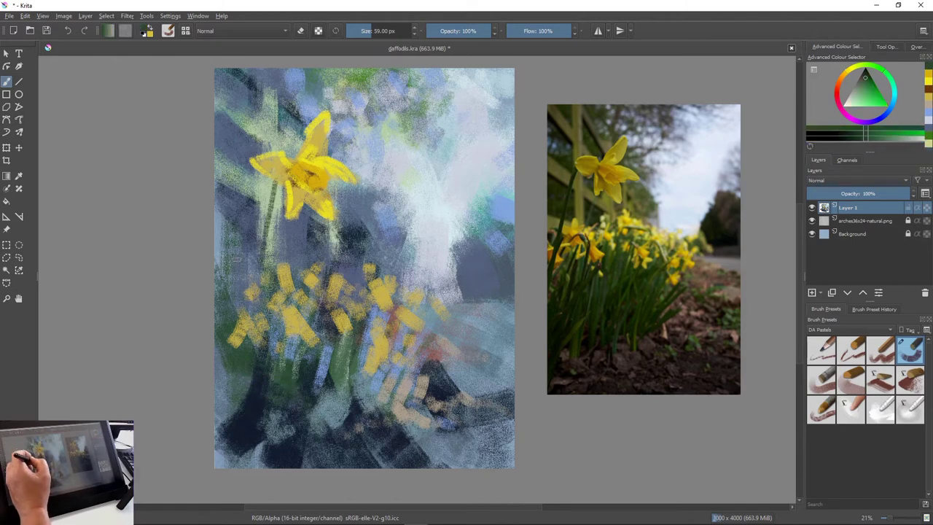
pyautogui.hotkey('ctrl', 'z')
pyautogui.moveTo(281, 182); pyautogui.dragTo(255, 286)
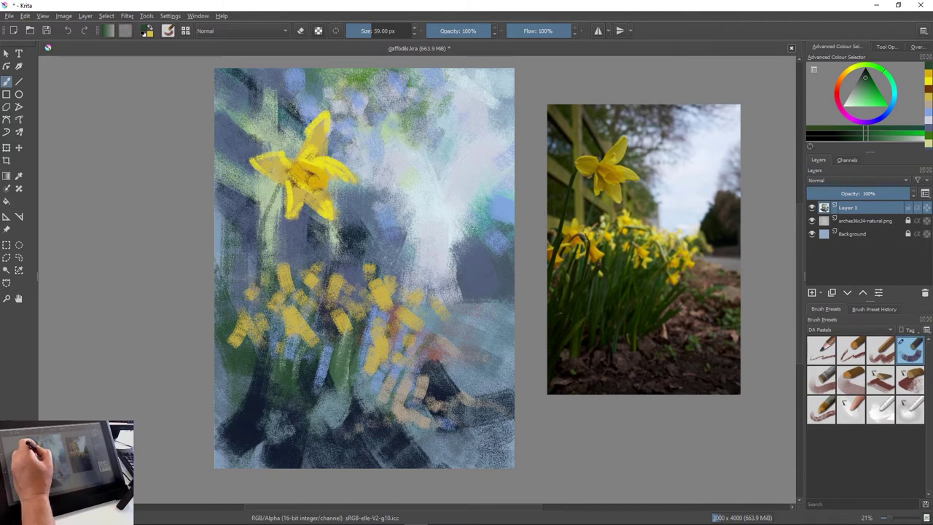
pyautogui.press('ctrl')
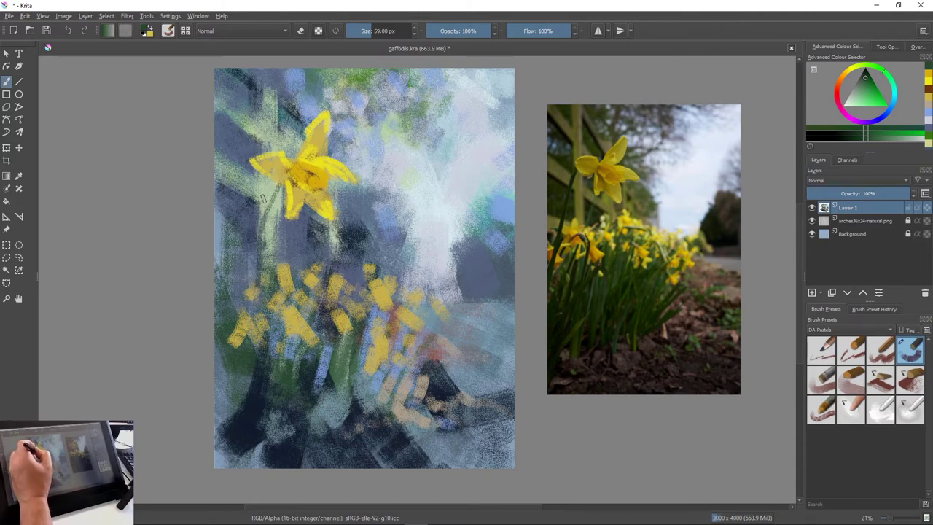
pyautogui.press('ctrl')
pyautogui.hotkey('ctrl', 'z')
pyautogui.moveTo(281, 183); pyautogui.dragTo(250, 287)
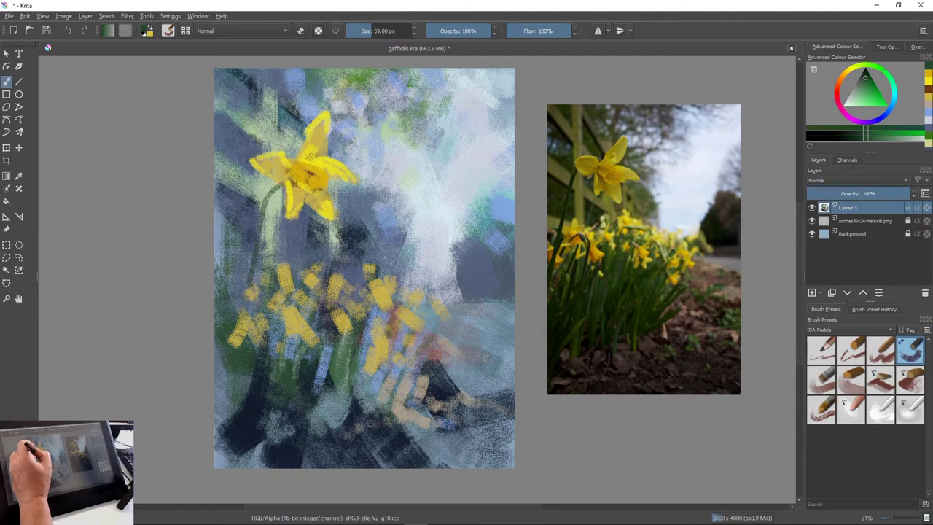
pyautogui.hotkey('ctrl', 'z')
# Paint a curved dark green stem from the back of the large daffodil down to the flower cluster's left side
pyautogui.moveTo(281, 183); pyautogui.dragTo(251, 291)
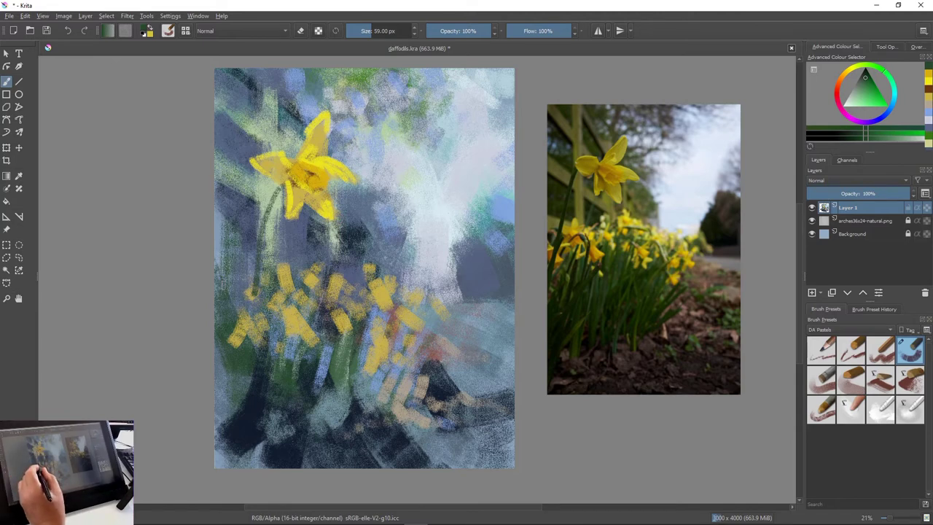
# Switch to the 200 px pastel smear brush and soften the edges of the large daffodil's right, left and lower petals
pyautogui.rightClick(302, 316)
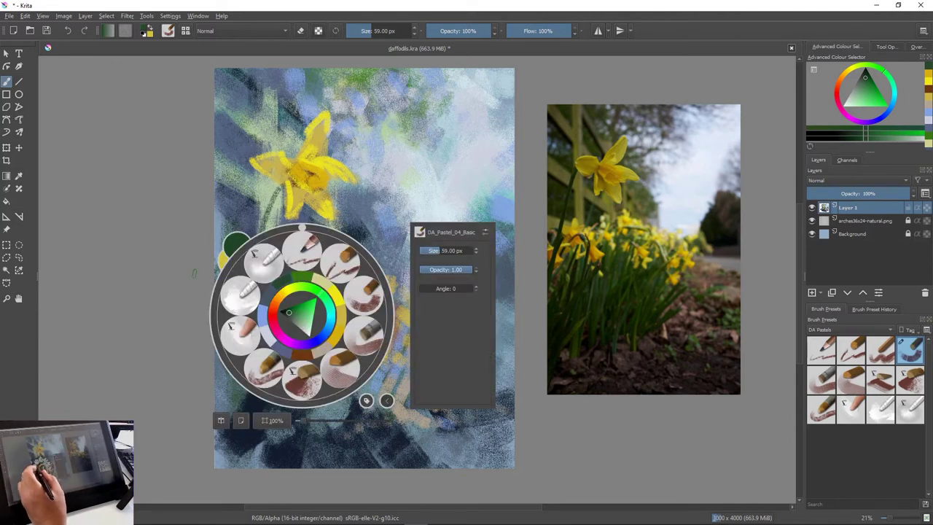
pyautogui.click(240, 299)
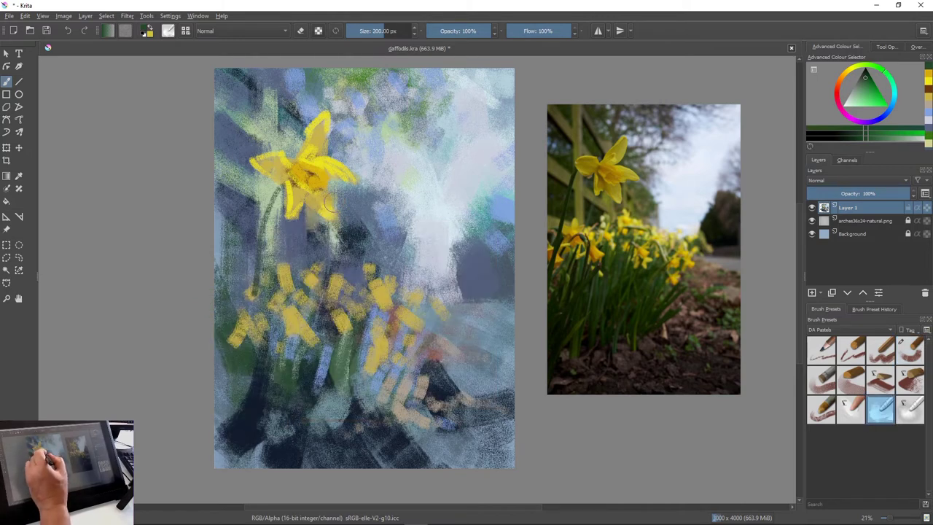
pyautogui.moveTo(330, 196)
pyautogui.mouseDown()
pyautogui.moveTo(321, 175)
pyautogui.moveTo(336, 190)
pyautogui.moveTo(352, 187)
pyautogui.moveTo(335, 179)
pyautogui.moveTo(330, 124)
pyautogui.mouseUp()
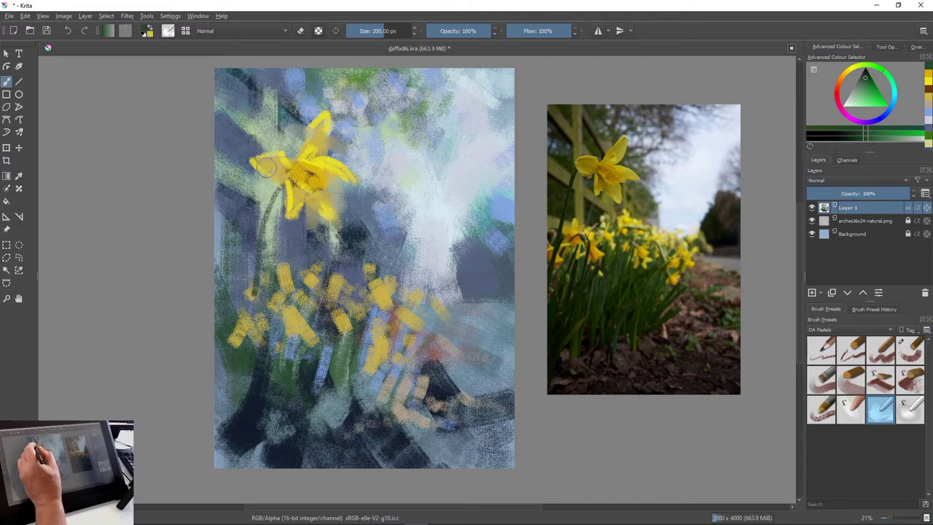
pyautogui.moveTo(266, 168)
pyautogui.mouseDown()
pyautogui.moveTo(295, 176)
pyautogui.moveTo(312, 201)
pyautogui.mouseUp()
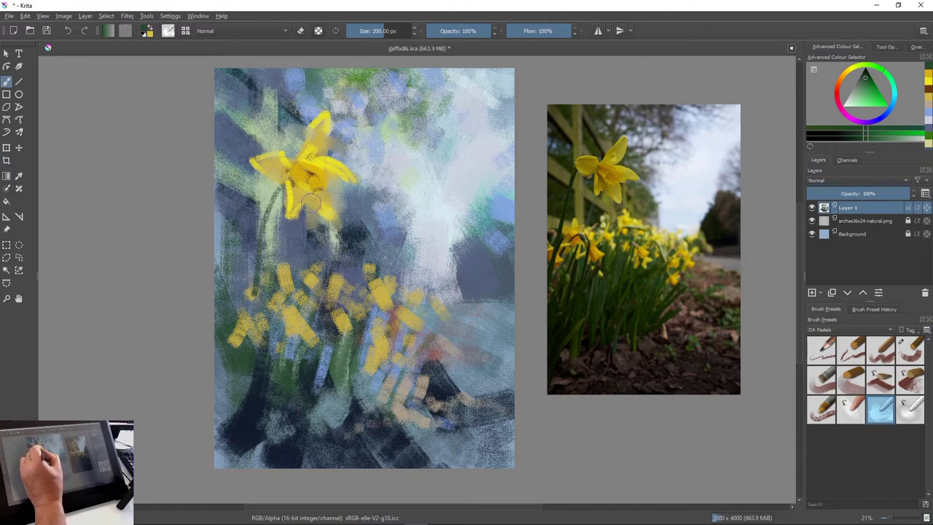
# Smear the cluster's upper-left flower, the blue stroke below the cluster, and the pale sky and dark bush background beside it
pyautogui.moveTo(283, 273); pyautogui.dragTo(262, 282)
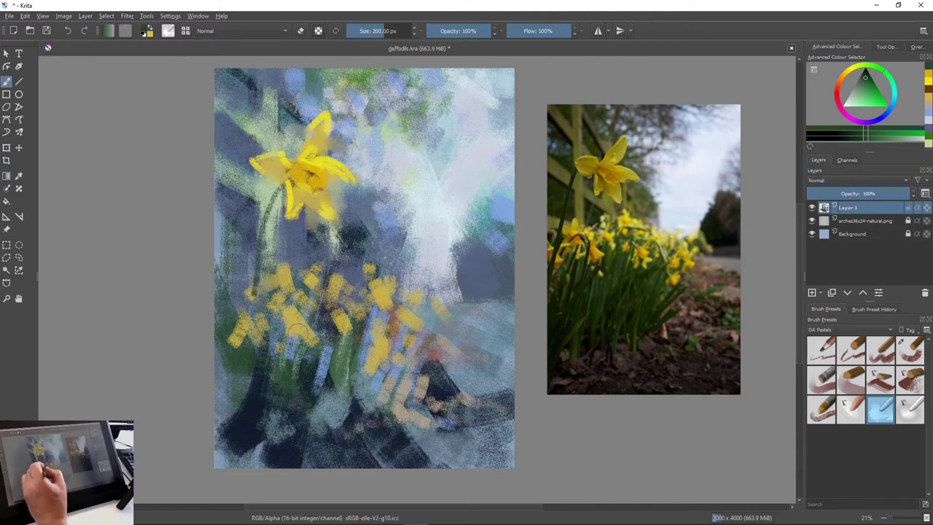
pyautogui.moveTo(325, 344); pyautogui.dragTo(320, 370)
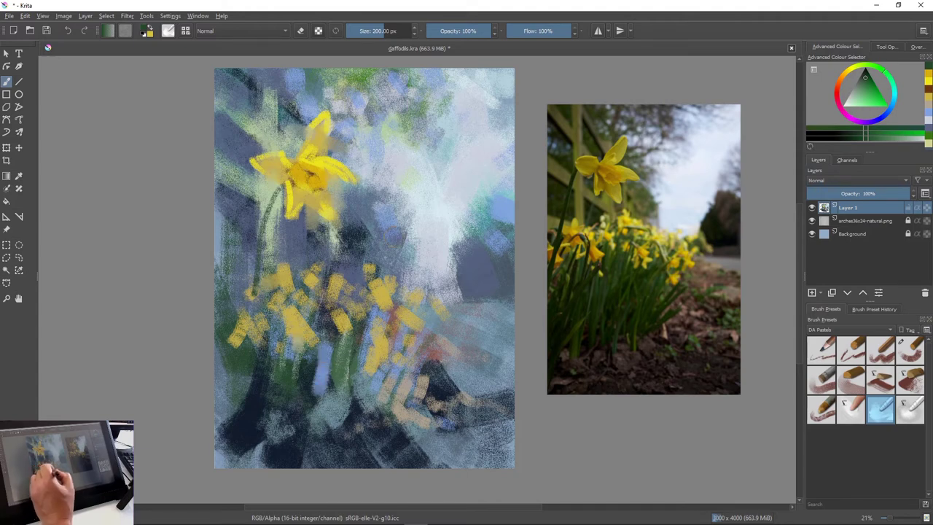
pyautogui.moveTo(399, 232)
pyautogui.mouseDown()
pyautogui.moveTo(427, 254)
pyautogui.moveTo(416, 271)
pyautogui.moveTo(465, 253)
pyautogui.moveTo(459, 246)
pyautogui.moveTo(441, 297)
pyautogui.mouseUp()
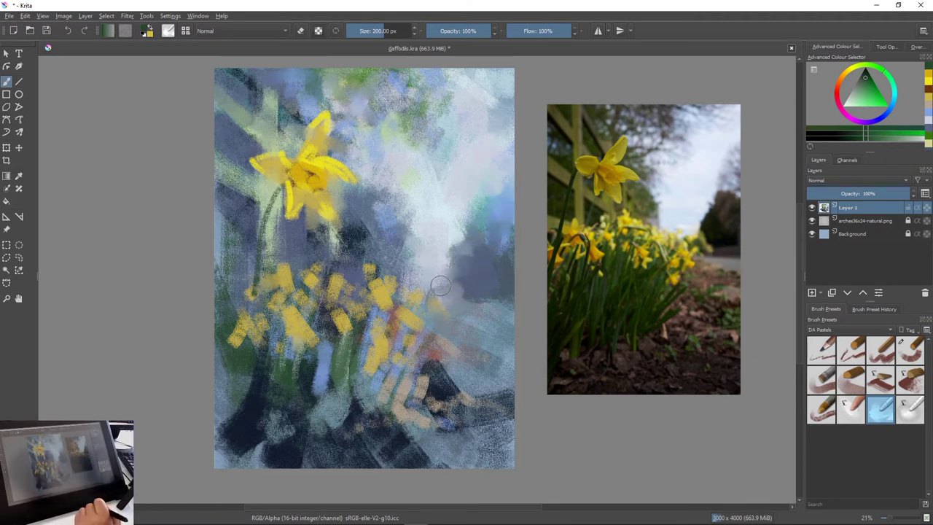
# Blend the yellow flower cluster into its surroundings, softening individual blooms, the cluster's left edge and the stems beneath
pyautogui.moveTo(405, 319); pyautogui.dragTo(409, 338)
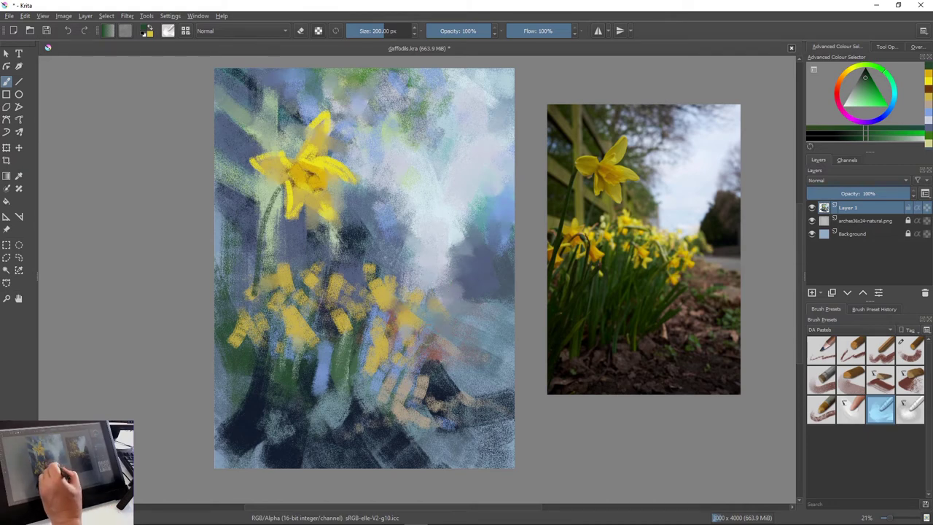
pyautogui.moveTo(344, 323); pyautogui.dragTo(365, 319)
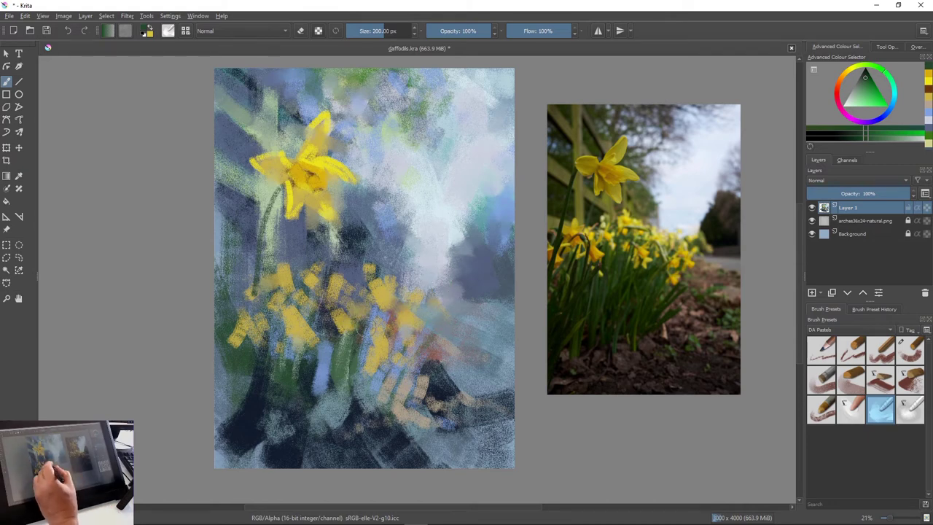
pyautogui.moveTo(374, 271); pyautogui.dragTo(393, 281)
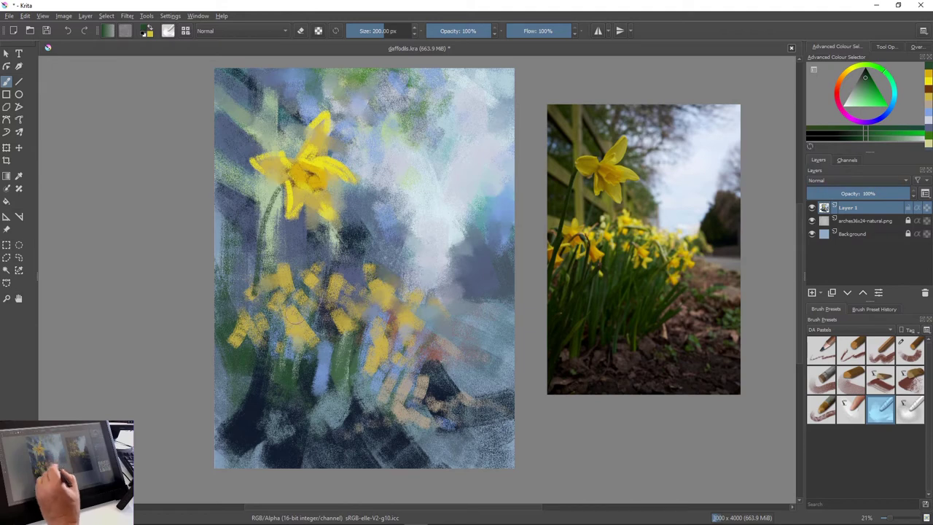
pyautogui.moveTo(294, 316)
pyautogui.mouseDown()
pyautogui.moveTo(318, 320)
pyautogui.moveTo(303, 343)
pyautogui.moveTo(286, 343)
pyautogui.moveTo(291, 318)
pyautogui.moveTo(279, 298)
pyautogui.moveTo(301, 314)
pyautogui.mouseUp()
pyautogui.moveTo(302, 278); pyautogui.dragTo(313, 280)
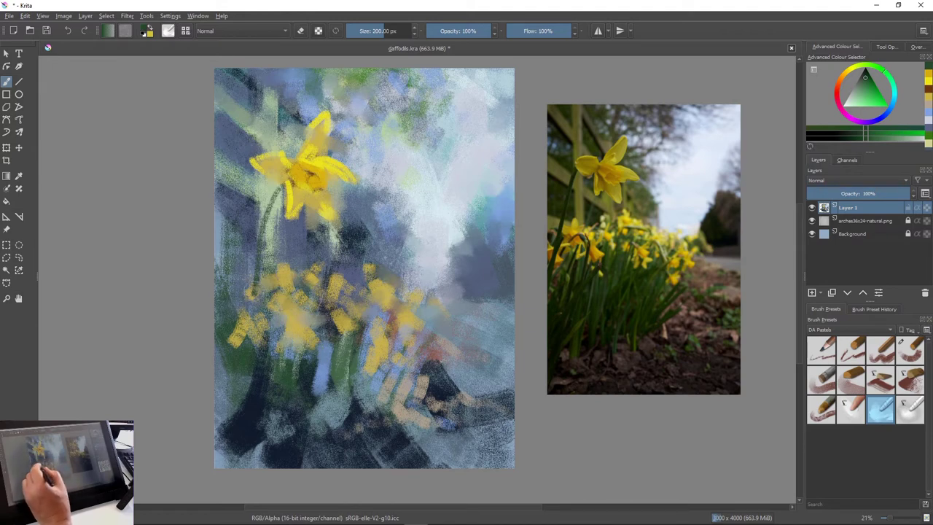
pyautogui.moveTo(227, 292)
pyautogui.mouseDown()
pyautogui.moveTo(254, 274)
pyautogui.moveTo(237, 339)
pyautogui.moveTo(249, 352)
pyautogui.moveTo(239, 340)
pyautogui.mouseUp()
pyautogui.moveTo(314, 358)
pyautogui.mouseDown()
pyautogui.moveTo(337, 364)
pyautogui.moveTo(349, 403)
pyautogui.mouseUp()
pyautogui.moveTo(373, 357); pyautogui.dragTo(428, 394)
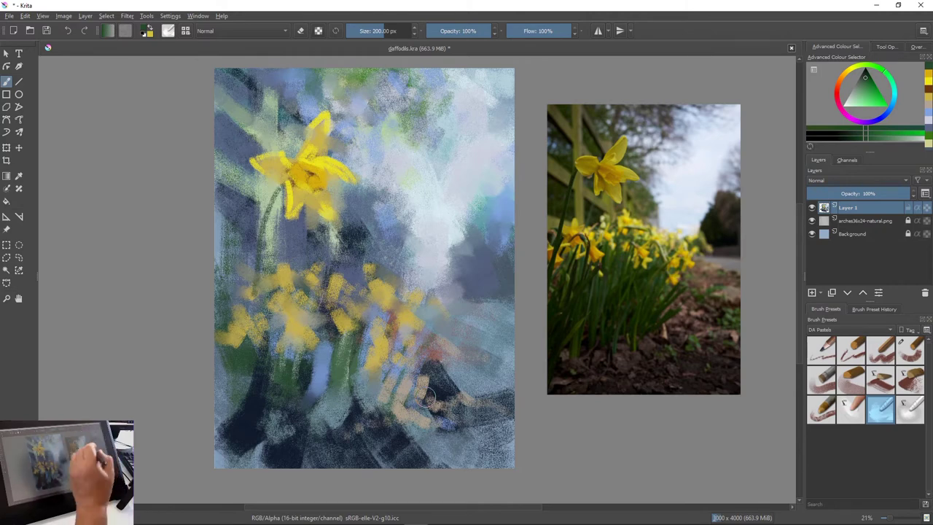
# Switch to the rough textured pastel brush, enlarge it to 263 px and paint broken dark green foliage above and right of the large daffodil
pyautogui.rightClick(307, 306)
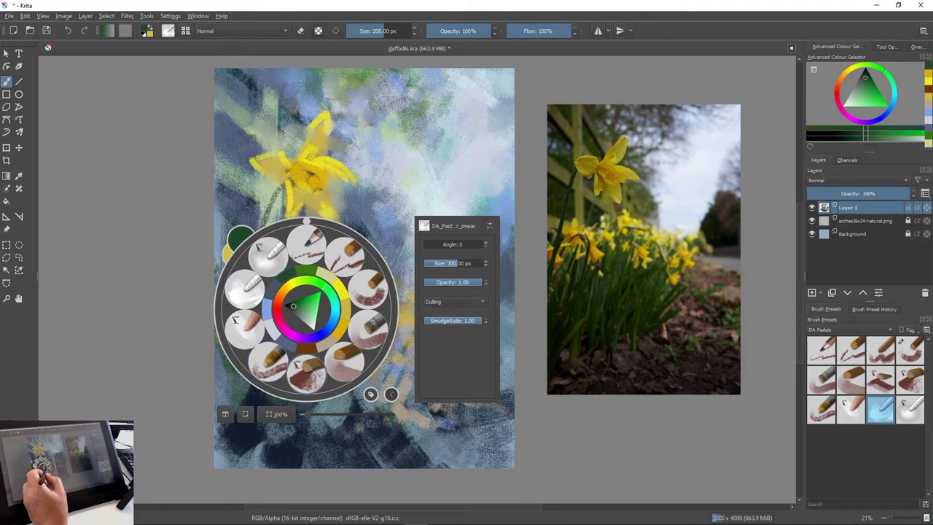
pyautogui.click(299, 370)
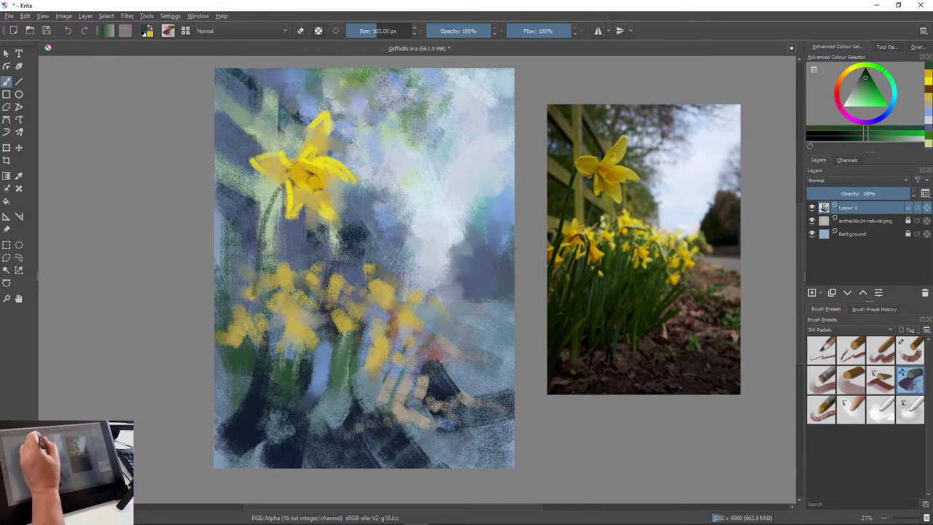
pyautogui.moveTo(325, 89)
pyautogui.mouseDown()
pyautogui.moveTo(379, 89)
pyautogui.moveTo(300, 113)
pyautogui.mouseUp()
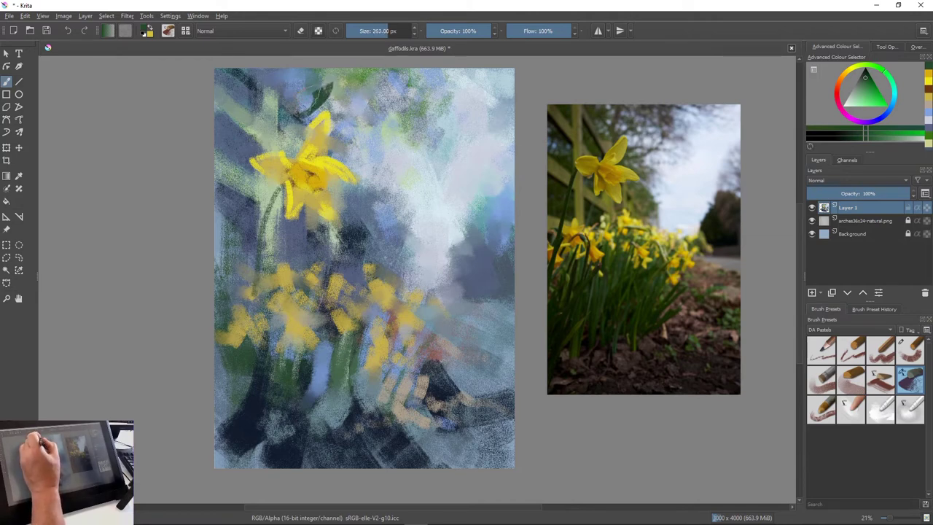
pyautogui.moveTo(326, 82)
pyautogui.mouseDown()
pyautogui.moveTo(310, 110)
pyautogui.moveTo(281, 110)
pyautogui.moveTo(291, 113)
pyautogui.moveTo(302, 93)
pyautogui.moveTo(365, 98)
pyautogui.moveTo(359, 119)
pyautogui.moveTo(392, 133)
pyautogui.moveTo(324, 79)
pyautogui.moveTo(343, 70)
pyautogui.mouseUp()
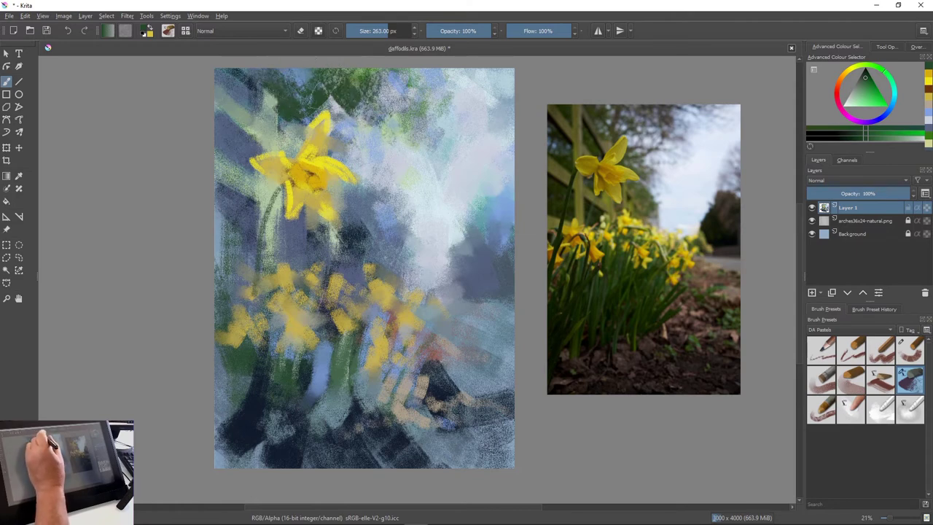
pyautogui.moveTo(365, 116)
pyautogui.mouseDown()
pyautogui.moveTo(394, 142)
pyautogui.moveTo(370, 142)
pyautogui.moveTo(357, 102)
pyautogui.moveTo(366, 137)
pyautogui.moveTo(357, 162)
pyautogui.moveTo(419, 173)
pyautogui.mouseUp()
pyautogui.moveTo(411, 90)
pyautogui.mouseDown()
pyautogui.moveTo(413, 79)
pyautogui.moveTo(454, 93)
pyautogui.moveTo(446, 111)
pyautogui.moveTo(435, 109)
pyautogui.mouseUp()
pyautogui.moveTo(386, 71); pyautogui.dragTo(394, 91)
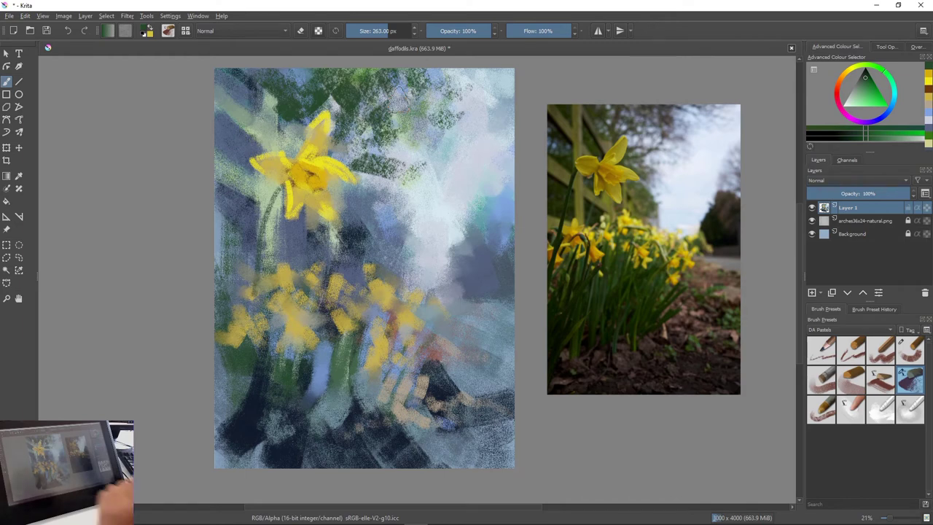
# Extend the dark green above the large daffodil, around its right petal, and in patches below and to the lower right
pyautogui.moveTo(279, 77); pyautogui.dragTo(302, 104)
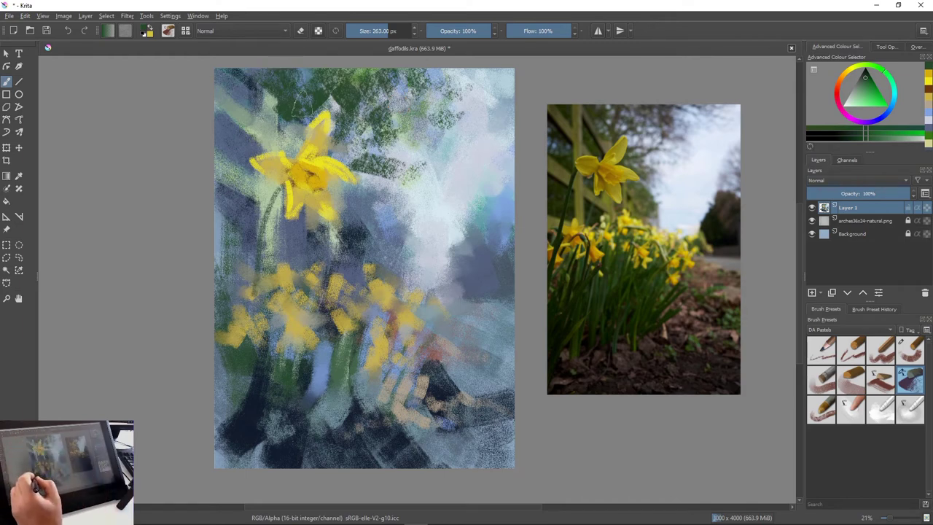
pyautogui.moveTo(351, 158); pyautogui.dragTo(356, 194)
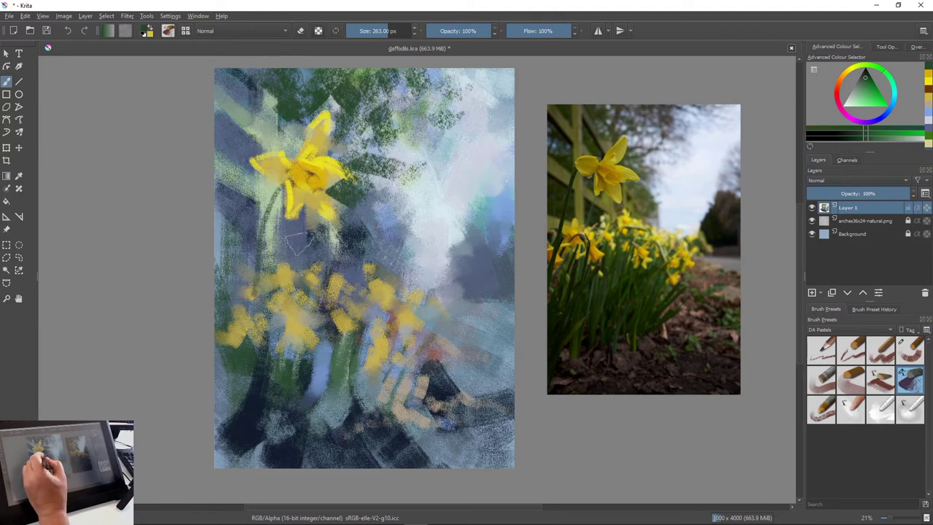
pyautogui.moveTo(269, 227)
pyautogui.mouseDown()
pyautogui.moveTo(299, 234)
pyautogui.moveTo(285, 231)
pyautogui.moveTo(314, 251)
pyautogui.mouseUp()
pyautogui.moveTo(368, 227)
pyautogui.mouseDown()
pyautogui.moveTo(401, 262)
pyautogui.moveTo(418, 248)
pyautogui.mouseUp()
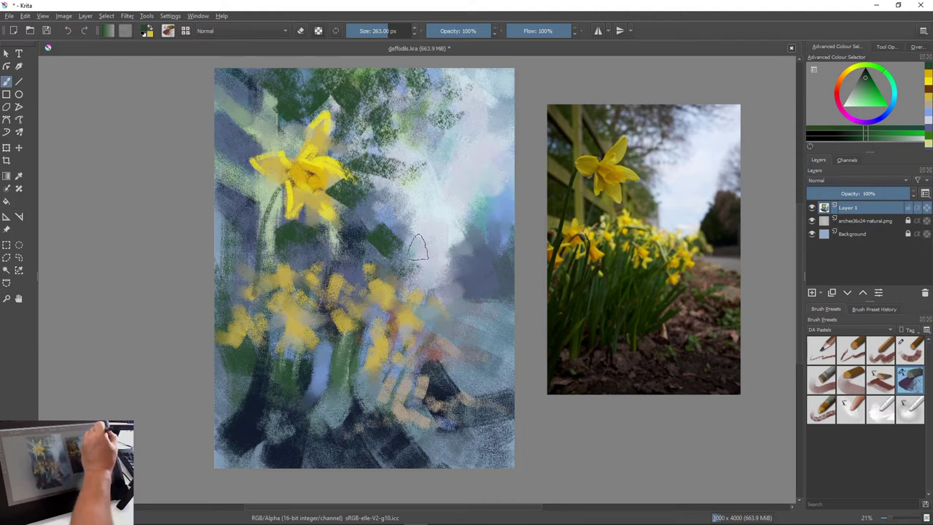
# Sample a muted blue and break up the dark green foliage with strokes above and right of the large daffodil
pyautogui.keyDown('ctrl'); pyautogui.click(417, 247); pyautogui.keyUp('ctrl')
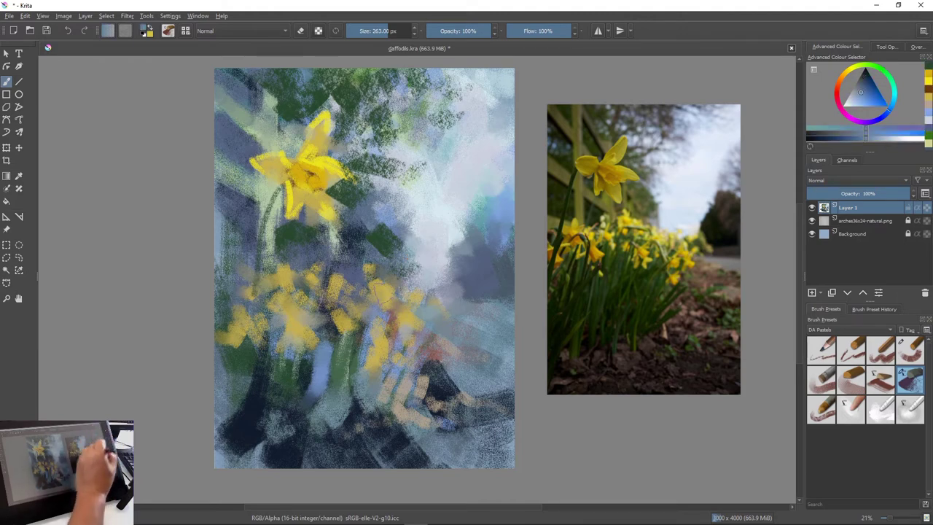
pyautogui.moveTo(380, 232)
pyautogui.mouseDown()
pyautogui.moveTo(375, 242)
pyautogui.moveTo(419, 258)
pyautogui.moveTo(368, 161)
pyautogui.moveTo(389, 191)
pyautogui.mouseUp()
pyautogui.moveTo(357, 157)
pyautogui.mouseDown()
pyautogui.moveTo(383, 110)
pyautogui.moveTo(378, 82)
pyautogui.moveTo(415, 132)
pyautogui.mouseUp()
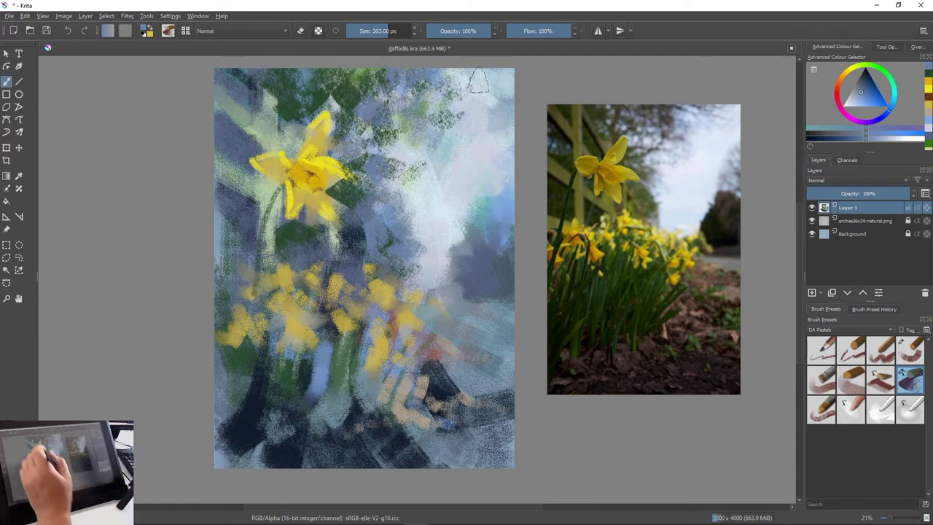
pyautogui.moveTo(343, 96)
pyautogui.mouseDown()
pyautogui.moveTo(299, 118)
pyautogui.moveTo(292, 108)
pyautogui.moveTo(320, 128)
pyautogui.moveTo(331, 159)
pyautogui.mouseUp()
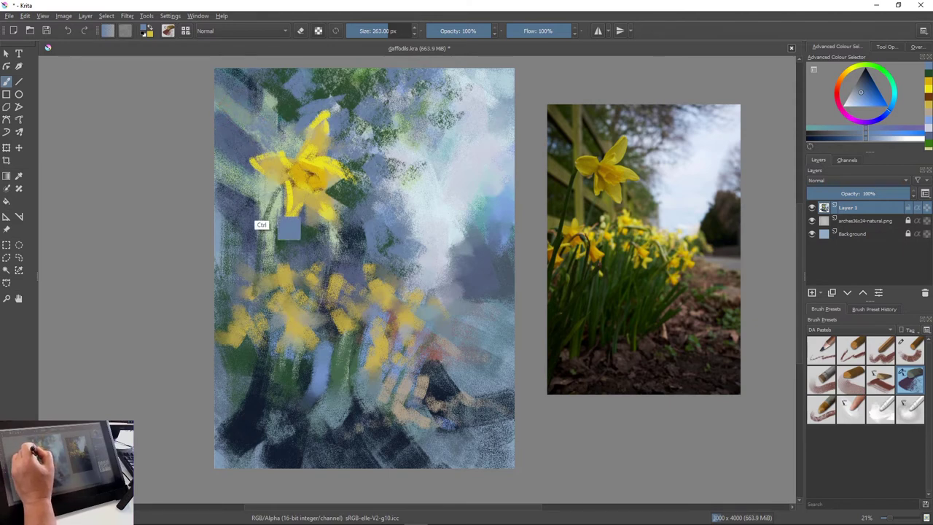
# Paint sampled pale green below the large daffodil, and cover the area under its lower petals with sampled dark blue-grey
pyautogui.keyDown('ctrl'); pyautogui.click(266, 198); pyautogui.keyUp('ctrl')
pyautogui.moveTo(273, 223)
pyautogui.mouseDown()
pyautogui.moveTo(276, 246)
pyautogui.moveTo(321, 249)
pyautogui.moveTo(334, 236)
pyautogui.moveTo(332, 252)
pyautogui.moveTo(295, 251)
pyautogui.mouseUp()
pyautogui.keyDown('ctrl'); pyautogui.click(352, 237); pyautogui.keyUp('ctrl')
pyautogui.moveTo(304, 217); pyautogui.dragTo(316, 230)
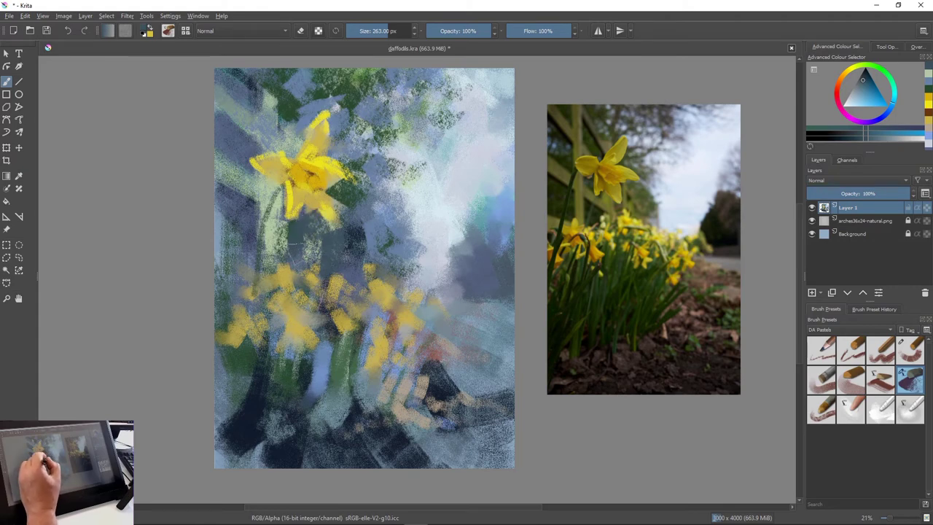
# Add dark blue-grey strokes around the large daffodil's stem and over the background along the painting's left side
pyautogui.moveTo(256, 182); pyautogui.dragTo(275, 207)
pyautogui.moveTo(274, 252); pyautogui.dragTo(292, 254)
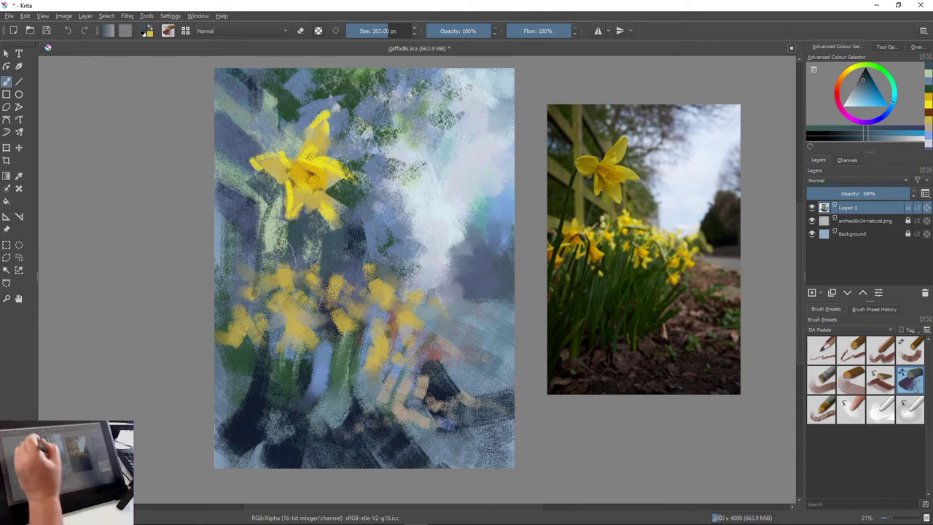
pyautogui.moveTo(235, 90); pyautogui.dragTo(225, 122)
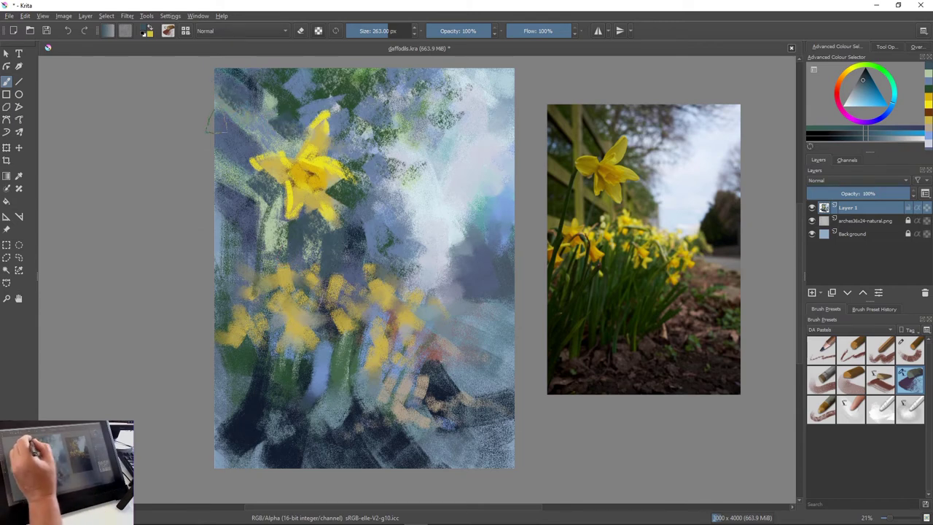
pyautogui.moveTo(250, 246)
pyautogui.mouseDown()
pyautogui.moveTo(232, 293)
pyautogui.moveTo(252, 266)
pyautogui.mouseUp()
# Sample bright yellow from the large daffodil, reduce the brush to 135 px and highlight the cluster's central and right flowers
pyautogui.keyDown('ctrl'); pyautogui.click(292, 207); pyautogui.keyUp('ctrl')
pyautogui.moveTo(333, 275)
pyautogui.mouseDown()
pyautogui.moveTo(339, 296)
pyautogui.moveTo(300, 325)
pyautogui.moveTo(315, 339)
pyautogui.mouseUp()
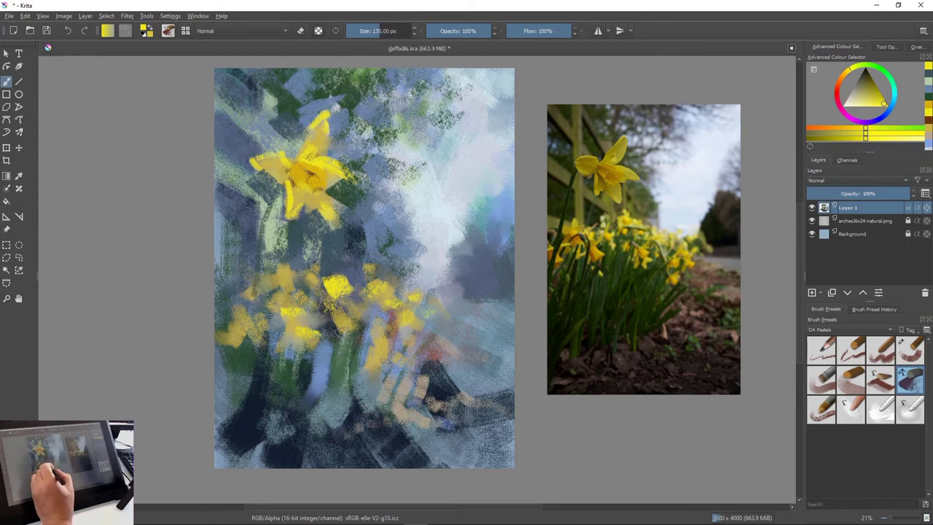
pyautogui.moveTo(340, 323); pyautogui.dragTo(403, 335)
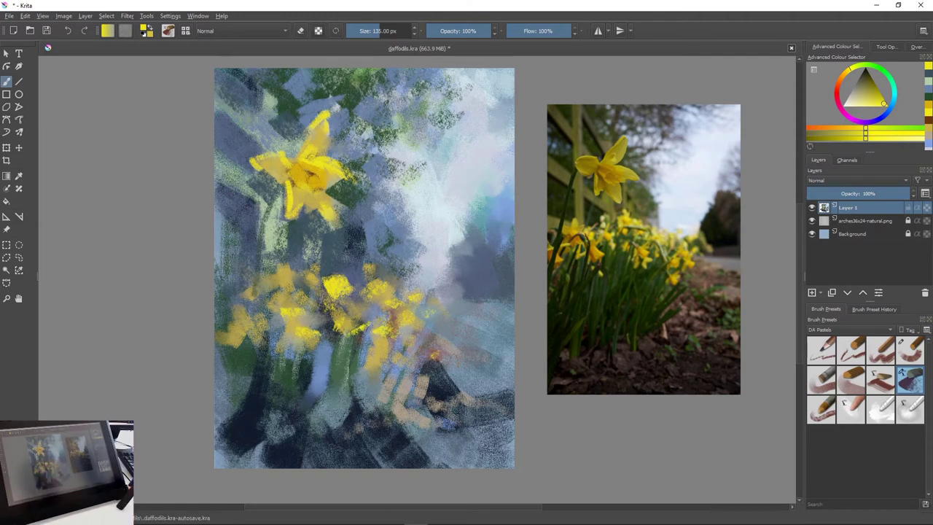
pyautogui.moveTo(376, 352); pyautogui.dragTo(389, 345)
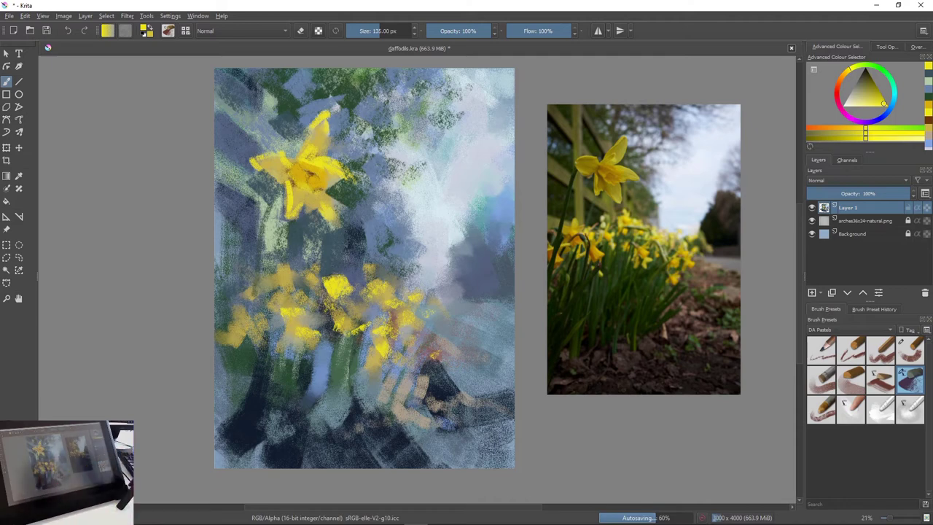
# Add bright yellow highlights to the flowers on the cluster's left side and a few dabs at its upper-left edge
pyautogui.moveTo(277, 282)
pyautogui.mouseDown()
pyautogui.moveTo(287, 258)
pyautogui.moveTo(266, 277)
pyautogui.mouseUp()
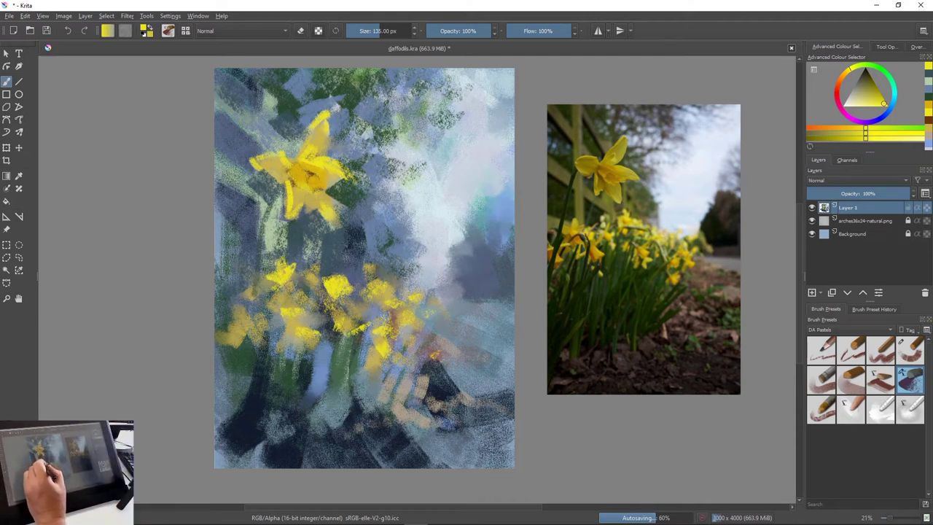
pyautogui.moveTo(293, 315)
pyautogui.mouseDown()
pyautogui.moveTo(302, 325)
pyautogui.moveTo(308, 280)
pyautogui.mouseUp()
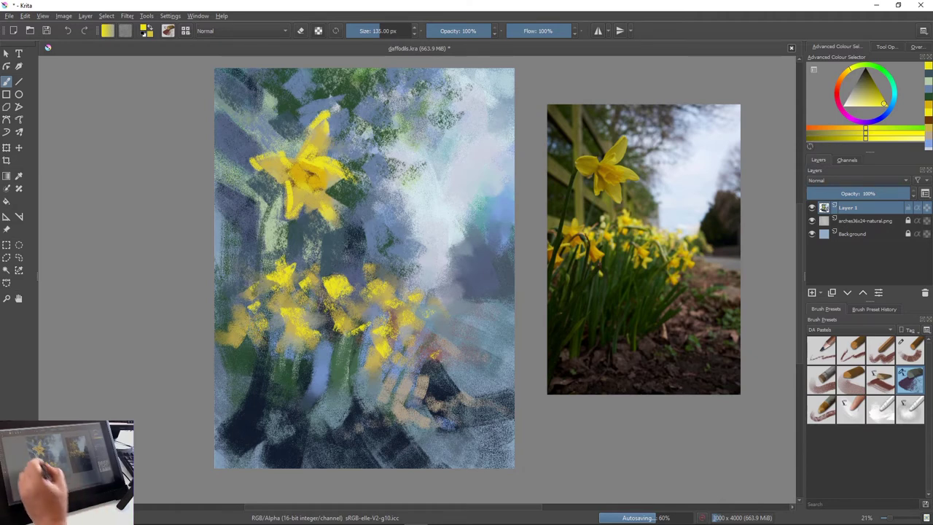
pyautogui.moveTo(239, 264); pyautogui.dragTo(252, 280)
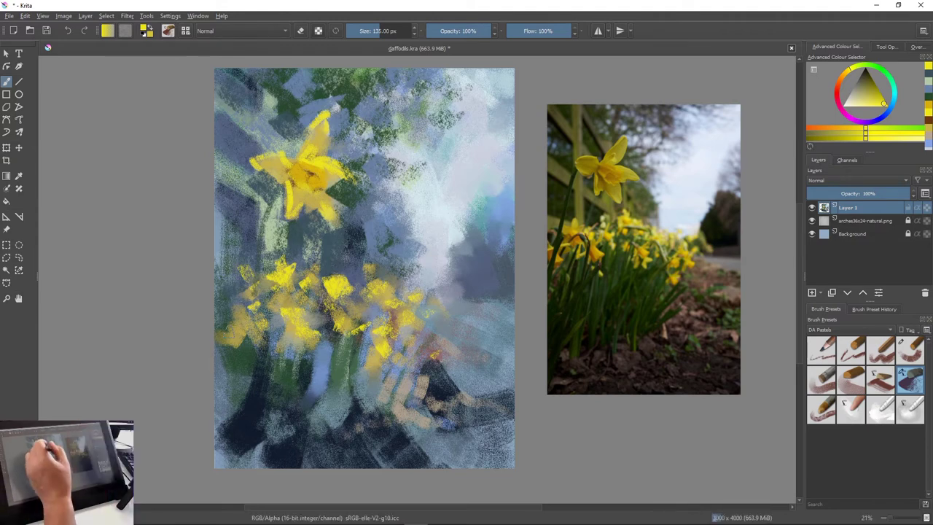
# Edge the large daffodil's upper petal with bright yellow and add pale cream-yellow highlights down its right half
pyautogui.moveTo(304, 227); pyautogui.dragTo(390, 296)
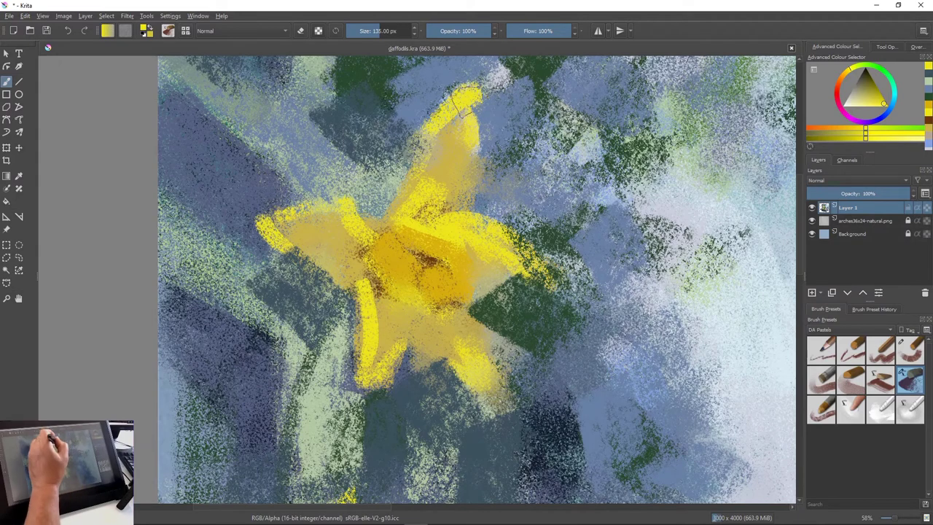
pyautogui.moveTo(460, 157)
pyautogui.mouseDown()
pyautogui.moveTo(468, 116)
pyautogui.moveTo(466, 166)
pyautogui.moveTo(437, 214)
pyautogui.mouseUp()
pyautogui.click(850, 100)
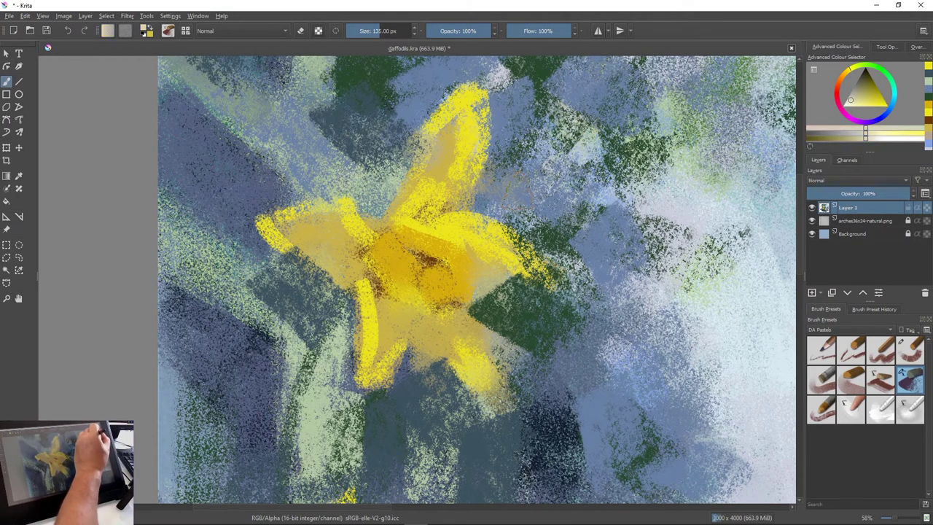
pyautogui.moveTo(472, 107)
pyautogui.mouseDown()
pyautogui.moveTo(453, 186)
pyautogui.moveTo(463, 169)
pyautogui.moveTo(441, 204)
pyautogui.mouseUp()
pyautogui.moveTo(470, 105)
pyautogui.mouseDown()
pyautogui.moveTo(457, 186)
pyautogui.moveTo(441, 202)
pyautogui.moveTo(461, 192)
pyautogui.moveTo(426, 220)
pyautogui.mouseUp()
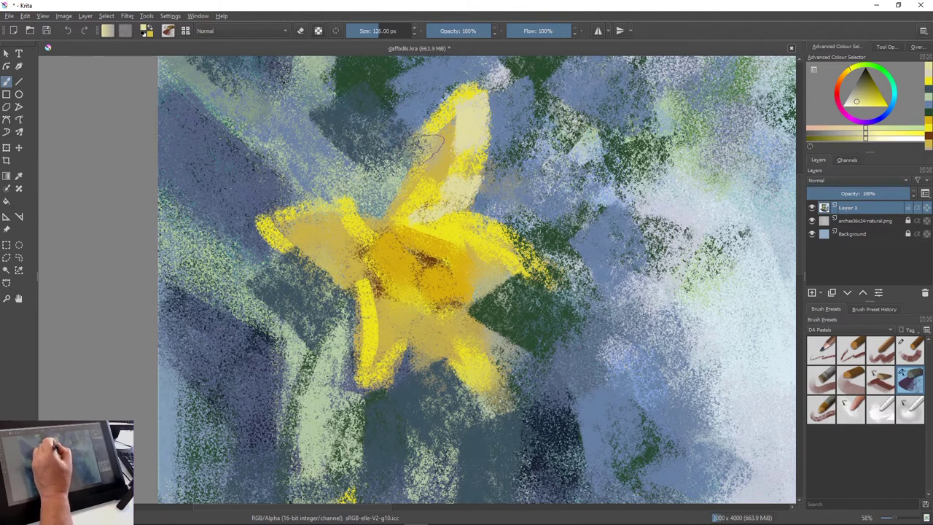
# Reduce the brush to 59 px and edge the large daffodil's upper petal in bright yellow along its left side, tip and base
pyautogui.press('[')
pyautogui.press('[')
pyautogui.press('[')
pyautogui.press('[')
pyautogui.press('[')
pyautogui.press('[')
pyautogui.press('[')
pyautogui.press('[')
pyautogui.press('[')
pyautogui.press('[')
pyautogui.press('[')
pyautogui.press('[')
pyautogui.press('[')
pyautogui.press(']')
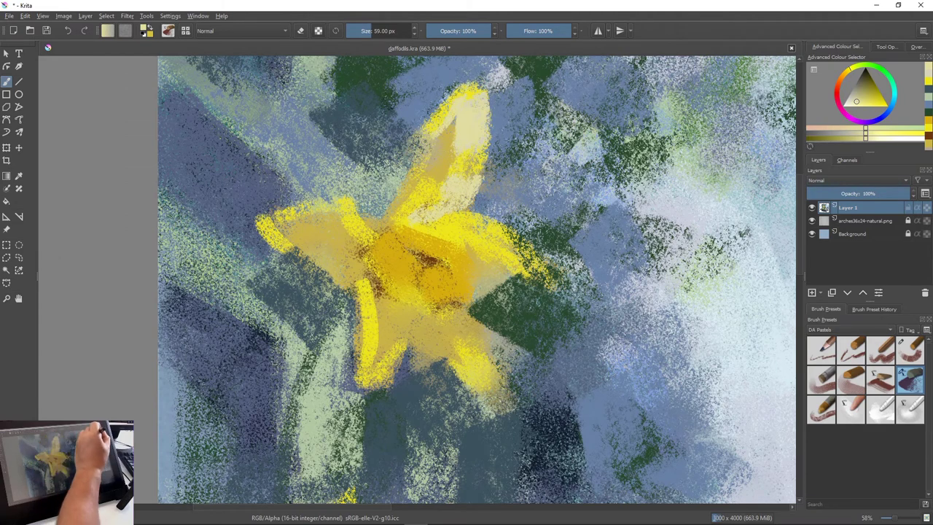
pyautogui.click(928, 81)
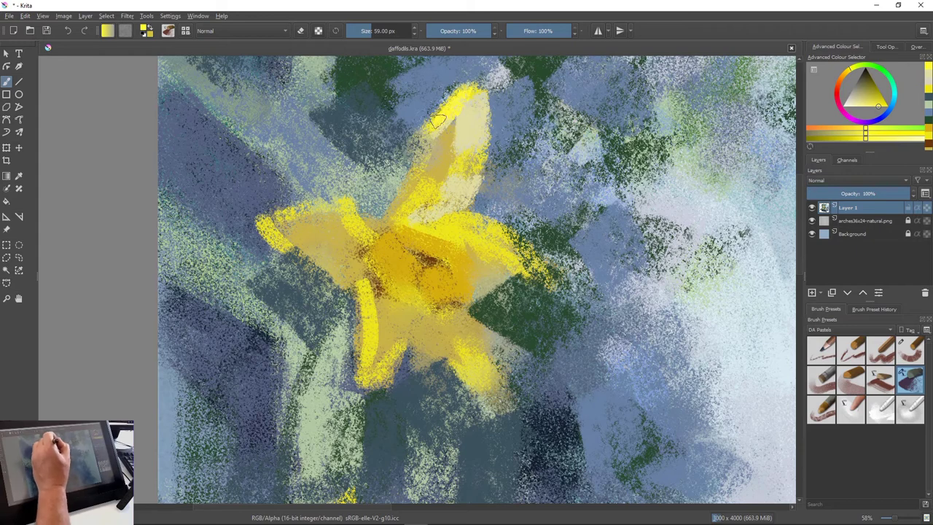
pyautogui.moveTo(437, 121); pyautogui.dragTo(380, 207)
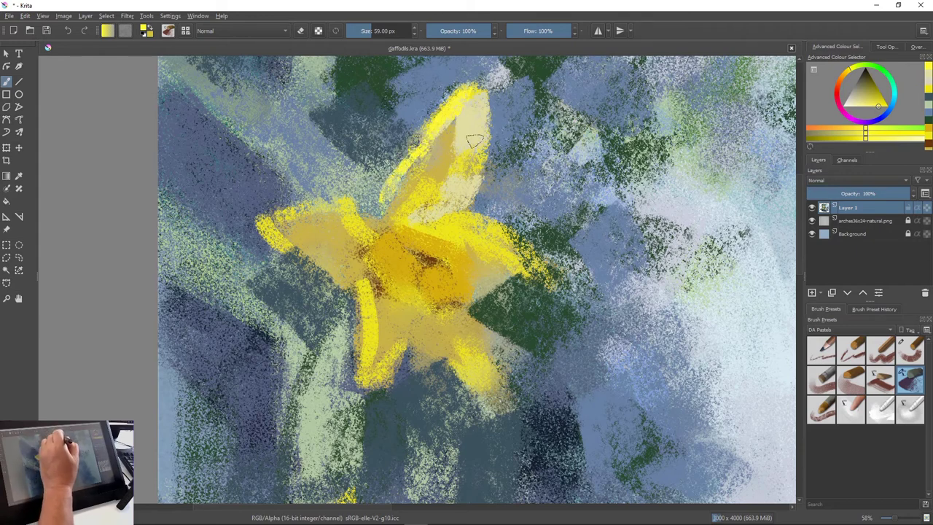
pyautogui.moveTo(483, 96); pyautogui.dragTo(467, 97)
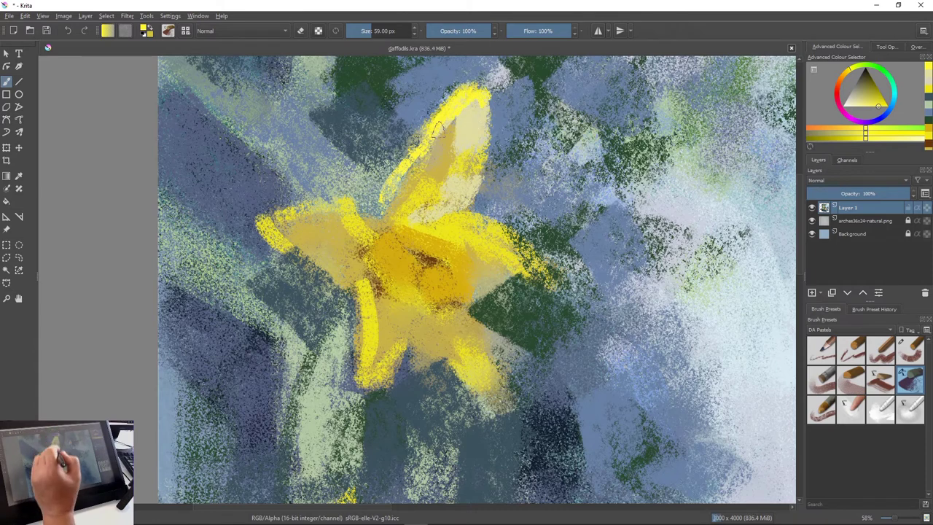
pyautogui.moveTo(428, 182); pyautogui.dragTo(392, 218)
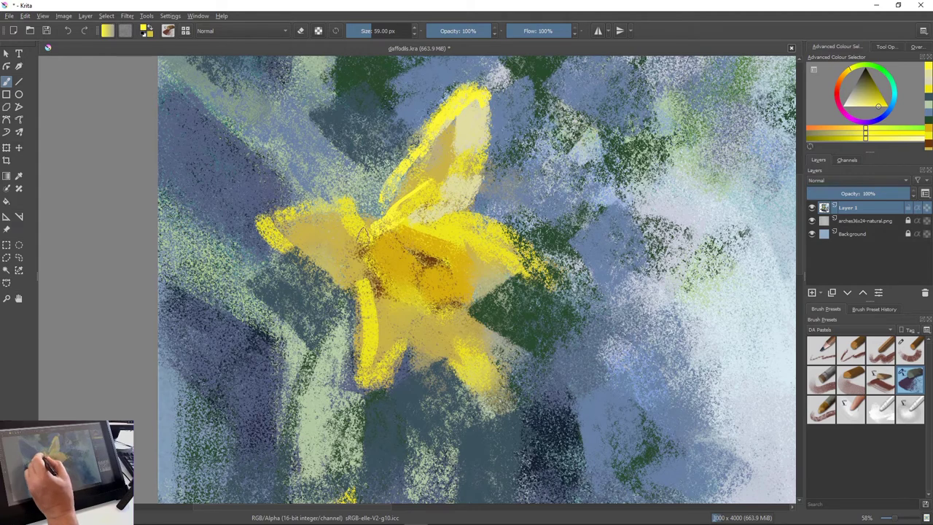
# Outline the left petal's upper edge in bright yellow, undoing the overlong first stroke and repainting it closer to the petal
pyautogui.moveTo(338, 203); pyautogui.dragTo(248, 226)
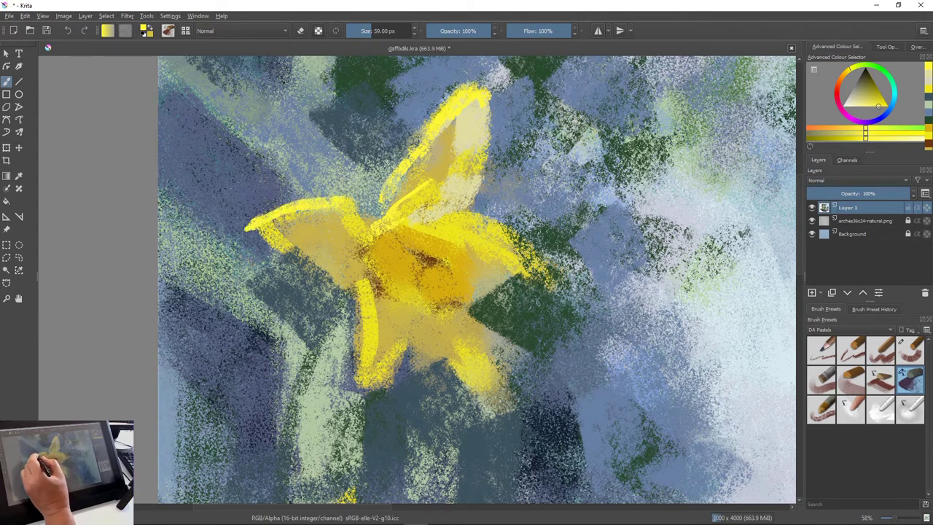
pyautogui.hotkey('ctrl', 'z')
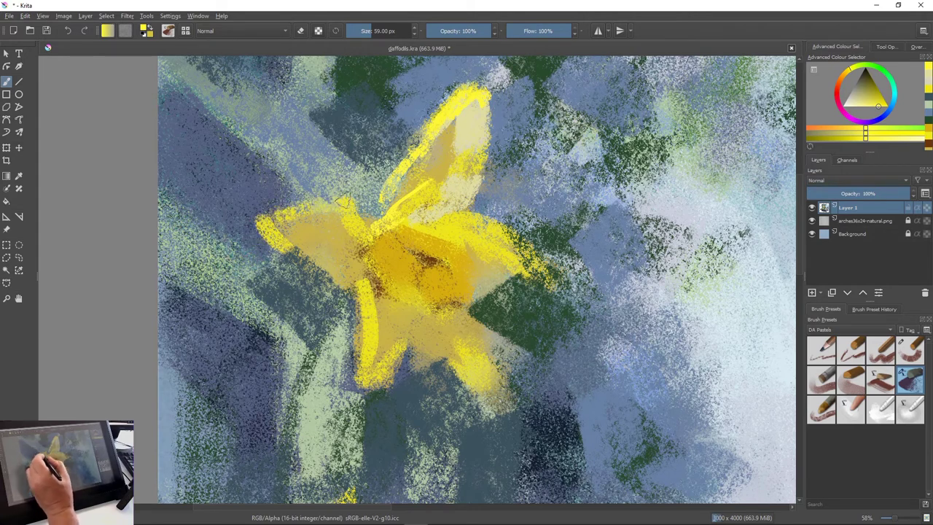
pyautogui.moveTo(346, 199); pyautogui.dragTo(270, 220)
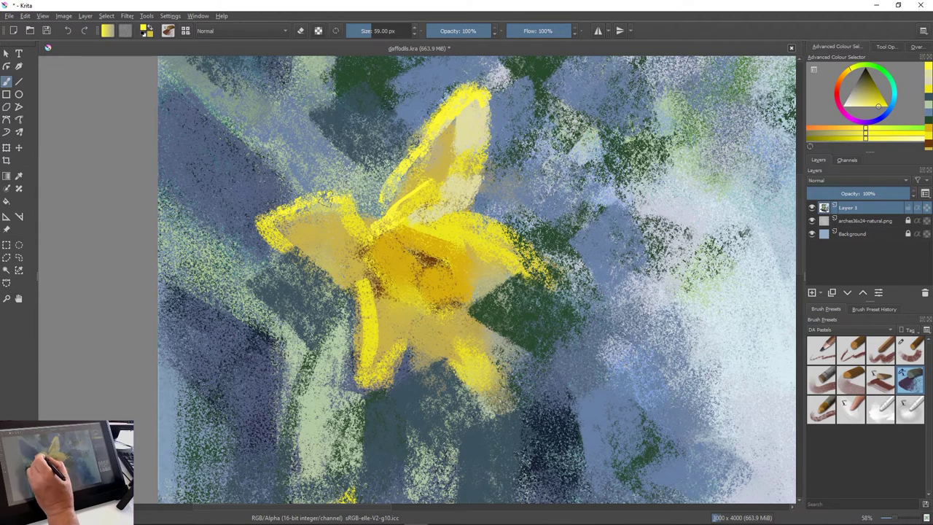
pyautogui.rightClick(328, 198)
pyautogui.click(329, 197)
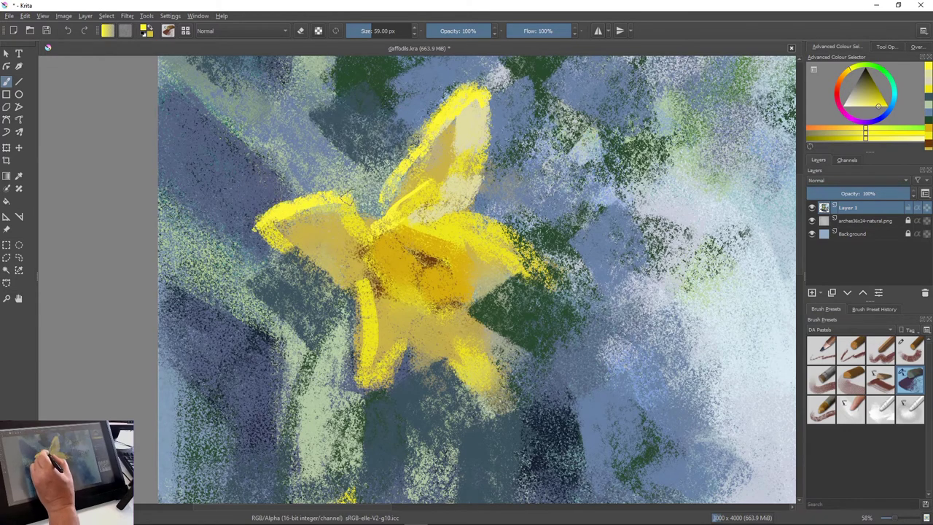
# Shade the middle of the left petal towards the trumpet with sampled golden tones and a darker ochre
pyautogui.press('ctrl')
pyautogui.keyDown('ctrl'); pyautogui.click(317, 241); pyautogui.keyUp('ctrl')
pyautogui.moveTo(334, 208); pyautogui.dragTo(351, 239)
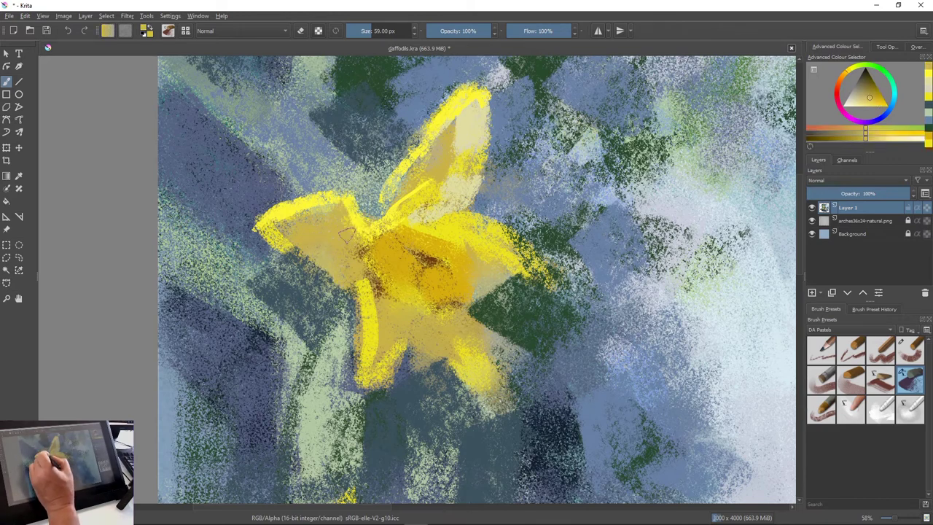
pyautogui.keyDown('ctrl'); pyautogui.click(430, 249); pyautogui.keyUp('ctrl')
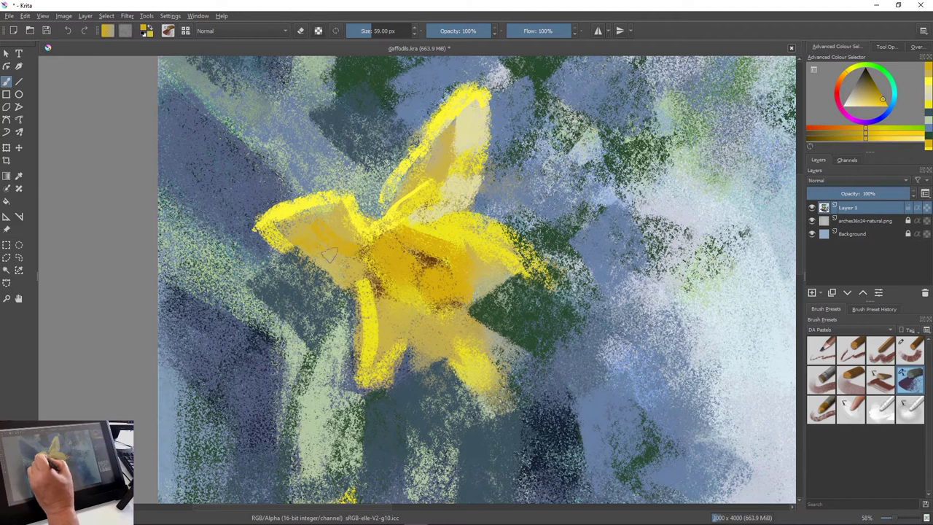
pyautogui.click(874, 90)
pyautogui.moveTo(326, 208)
pyautogui.mouseDown()
pyautogui.moveTo(336, 219)
pyautogui.moveTo(283, 225)
pyautogui.moveTo(375, 269)
pyautogui.mouseUp()
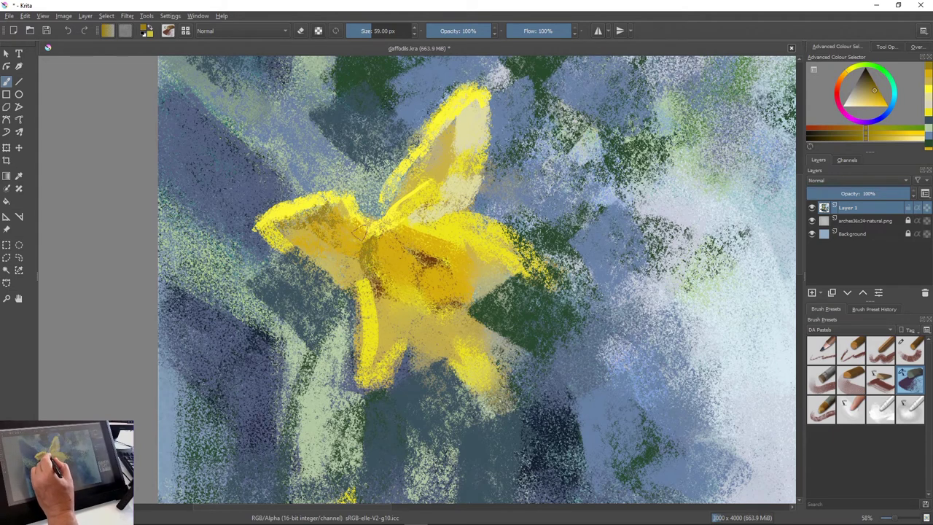
pyautogui.moveTo(361, 238)
pyautogui.mouseDown()
pyautogui.moveTo(398, 263)
pyautogui.moveTo(343, 231)
pyautogui.moveTo(341, 220)
pyautogui.moveTo(346, 277)
pyautogui.mouseUp()
# Switch to an orange-brown and deepen the shadow running from the trumpet across the left petal's centre
pyautogui.click(842, 76)
pyautogui.moveTo(297, 255); pyautogui.dragTo(314, 242)
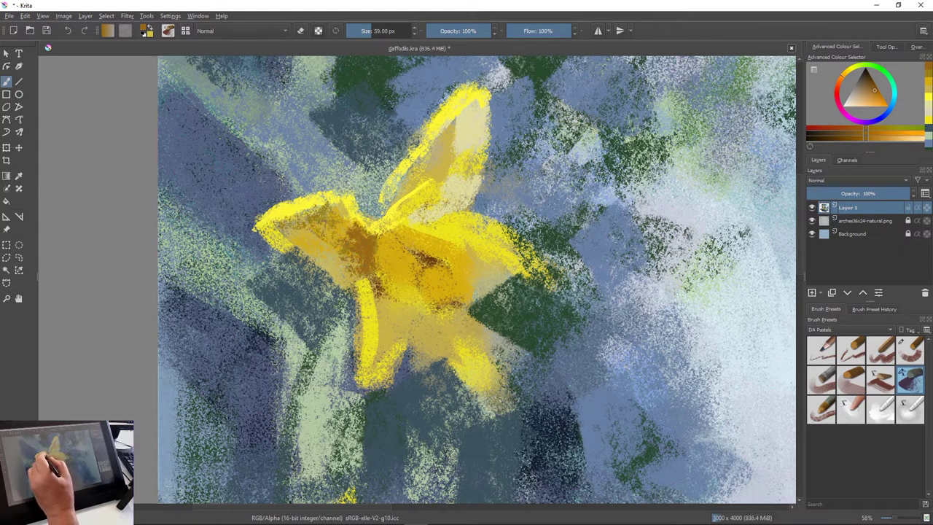
pyautogui.moveTo(334, 204); pyautogui.dragTo(309, 243)
pyautogui.moveTo(294, 211); pyautogui.dragTo(354, 254)
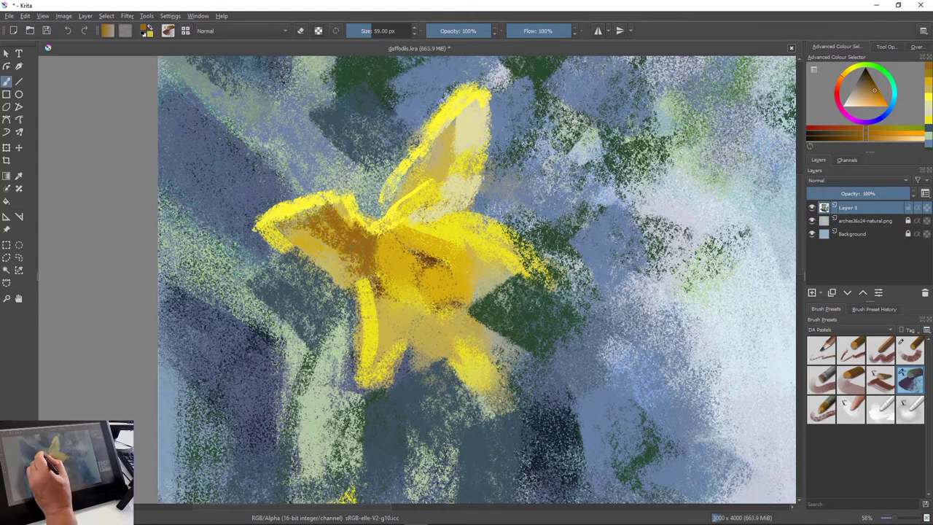
pyautogui.moveTo(290, 231)
pyautogui.mouseDown()
pyautogui.moveTo(334, 249)
pyautogui.moveTo(341, 210)
pyautogui.mouseUp()
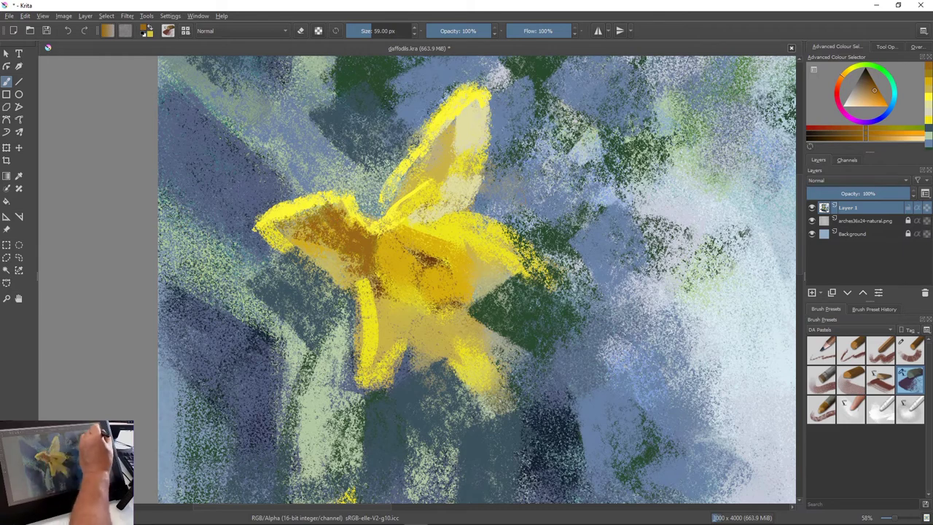
# Choose a golden yellow and paint over the left petal's upper area, tip and lower edge around the brown shadow
pyautogui.click(849, 69)
pyautogui.click(879, 101)
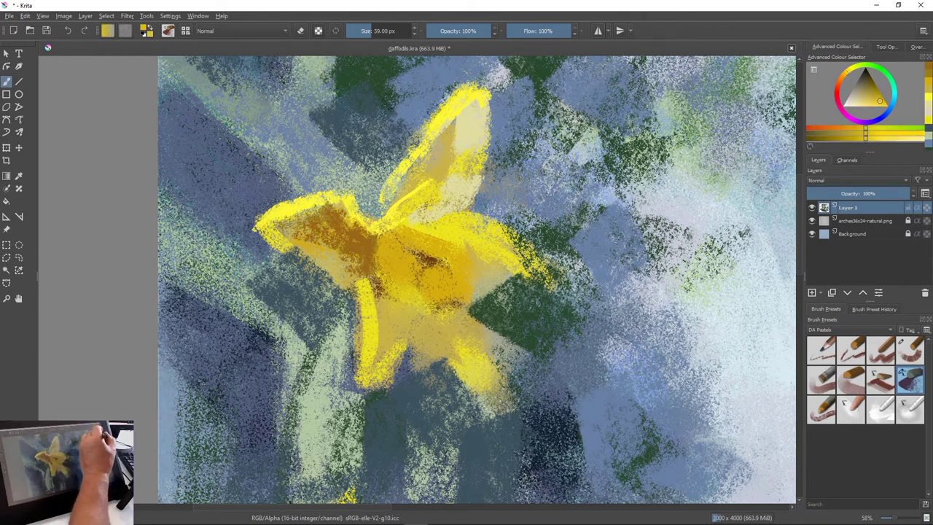
pyautogui.moveTo(326, 205); pyautogui.dragTo(357, 236)
pyautogui.moveTo(290, 213)
pyautogui.mouseDown()
pyautogui.moveTo(325, 239)
pyautogui.moveTo(277, 232)
pyautogui.moveTo(329, 210)
pyautogui.mouseUp()
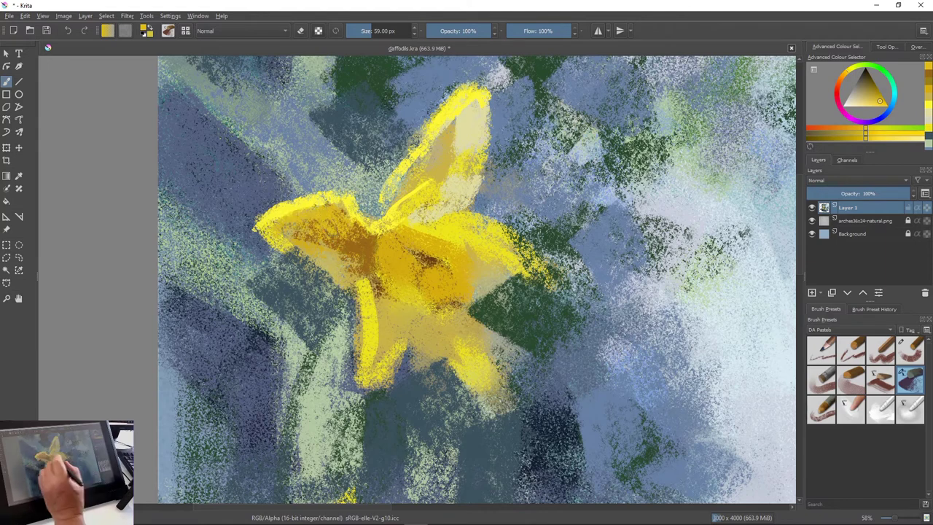
pyautogui.moveTo(267, 228); pyautogui.dragTo(312, 206)
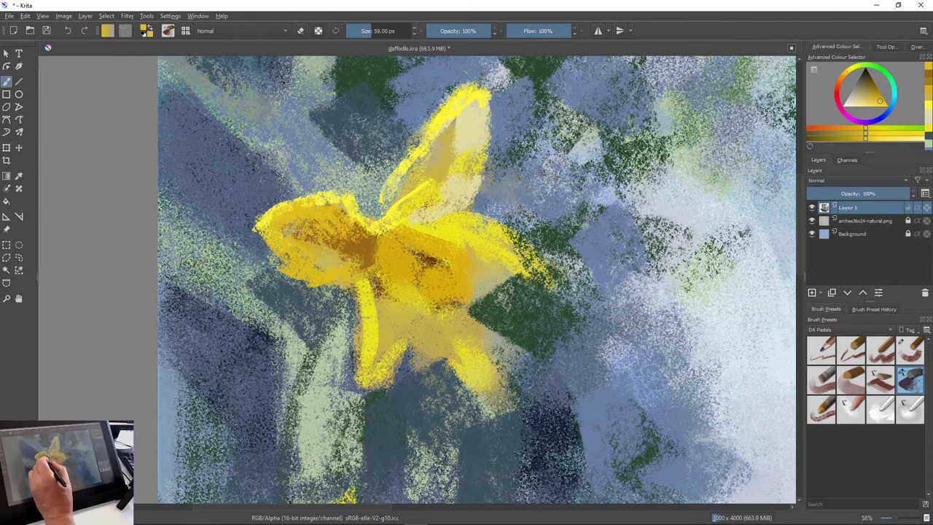
# Darken the left petal's underside with sampled brown and add blue-violet shadow strokes from the background beside the trumpet
pyautogui.keyDown('ctrl'); pyautogui.click(357, 277); pyautogui.keyUp('ctrl')
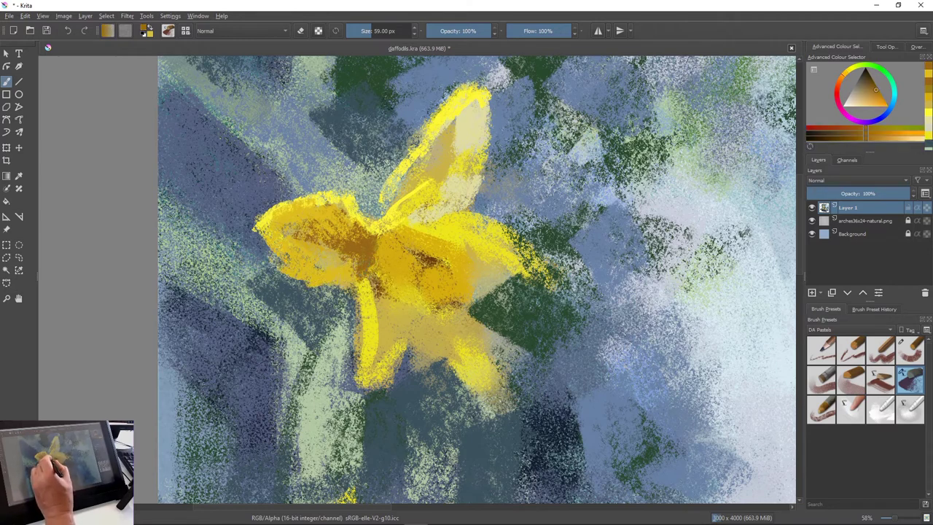
pyautogui.moveTo(357, 278)
pyautogui.mouseDown()
pyautogui.moveTo(310, 260)
pyautogui.moveTo(342, 262)
pyautogui.moveTo(289, 237)
pyautogui.moveTo(295, 268)
pyautogui.mouseUp()
pyautogui.moveTo(356, 280)
pyautogui.mouseDown()
pyautogui.moveTo(317, 264)
pyautogui.moveTo(319, 255)
pyautogui.moveTo(336, 277)
pyautogui.mouseUp()
pyautogui.keyDown('ctrl'); pyautogui.click(234, 211); pyautogui.keyUp('ctrl')
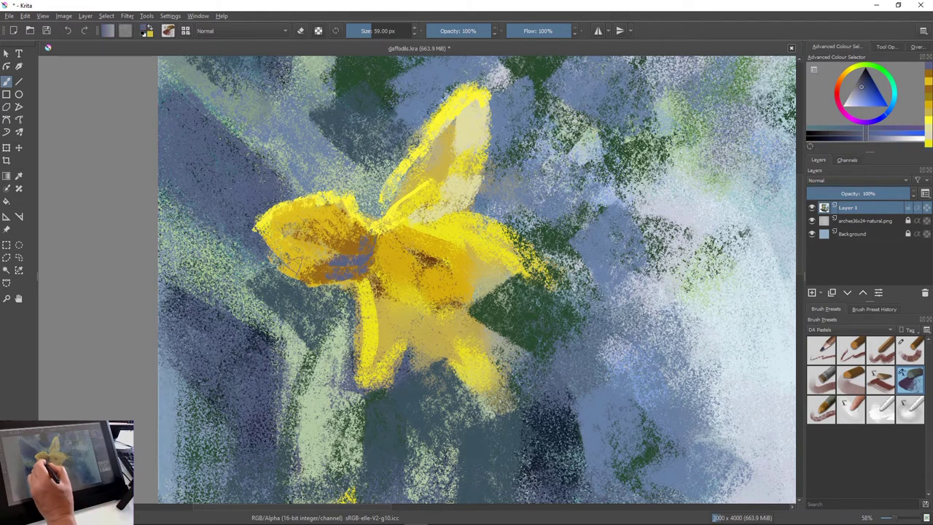
pyautogui.moveTo(306, 273); pyautogui.dragTo(337, 279)
# Trim the lower-left petal's outer edge with muted blue-grey and layer golden and pale cream-yellow strokes down its length
pyautogui.keyDown('ctrl'); pyautogui.click(379, 331); pyautogui.keyUp('ctrl')
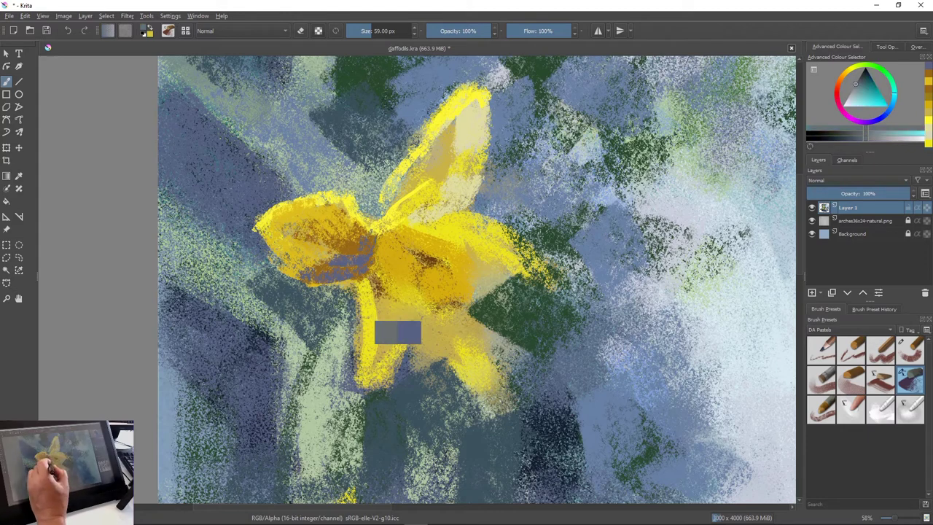
pyautogui.moveTo(360, 282)
pyautogui.mouseDown()
pyautogui.moveTo(374, 353)
pyautogui.moveTo(368, 299)
pyautogui.moveTo(362, 378)
pyautogui.mouseUp()
pyautogui.keyDown('ctrl'); pyautogui.click(376, 393); pyautogui.keyUp('ctrl')
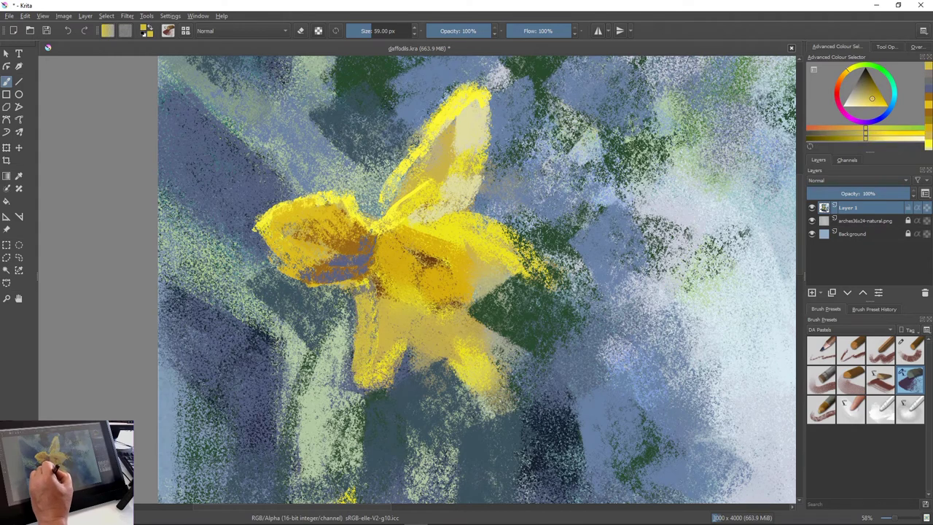
pyautogui.keyDown('ctrl'); pyautogui.click(453, 329); pyautogui.keyUp('ctrl')
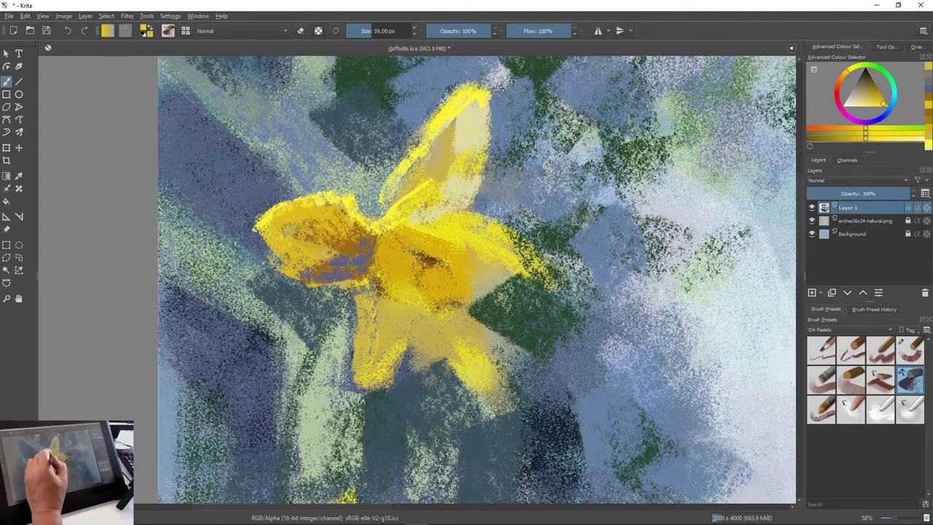
pyautogui.moveTo(373, 296); pyautogui.dragTo(370, 368)
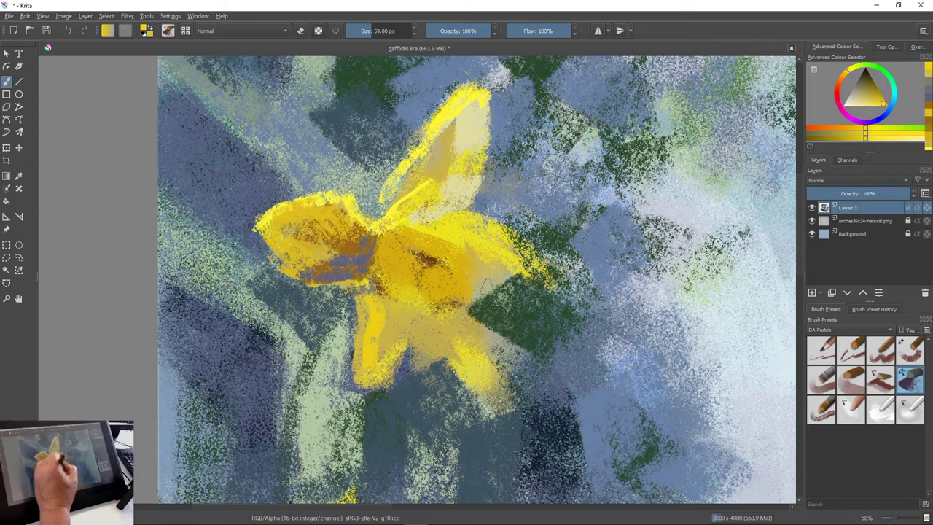
pyautogui.keyDown('ctrl'); pyautogui.click(486, 286); pyautogui.keyUp('ctrl')
pyautogui.moveTo(371, 295); pyautogui.dragTo(365, 374)
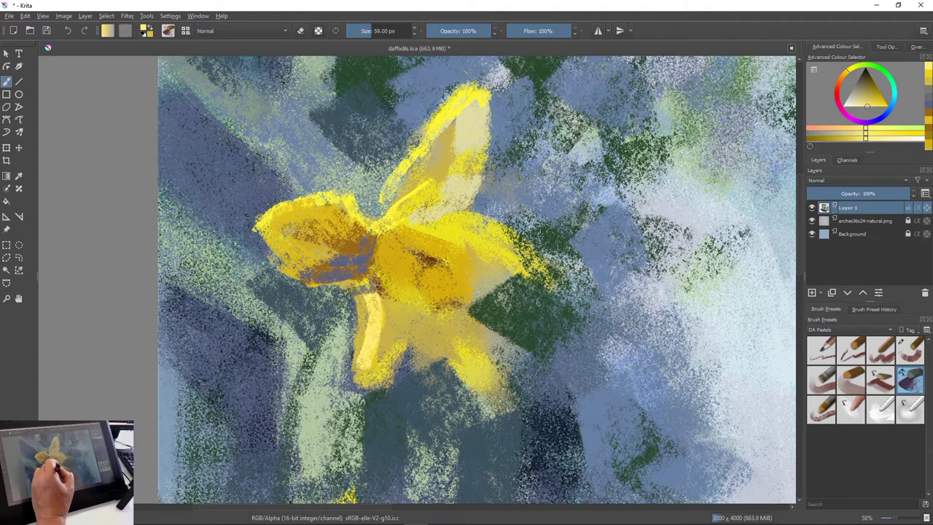
# Reduce the brush to 30 px and add fine pale yellow lines along the lower-left petal's tip, folded inner edge and length
pyautogui.press('[')
pyautogui.press('[')
pyautogui.press('[')
pyautogui.press('[')
pyautogui.press('[')
pyautogui.press('[')
pyautogui.press('[')
pyautogui.press('[')
pyautogui.press('[')
pyautogui.moveTo(384, 363)
pyautogui.mouseDown()
pyautogui.moveTo(359, 387)
pyautogui.moveTo(384, 371)
pyautogui.mouseUp()
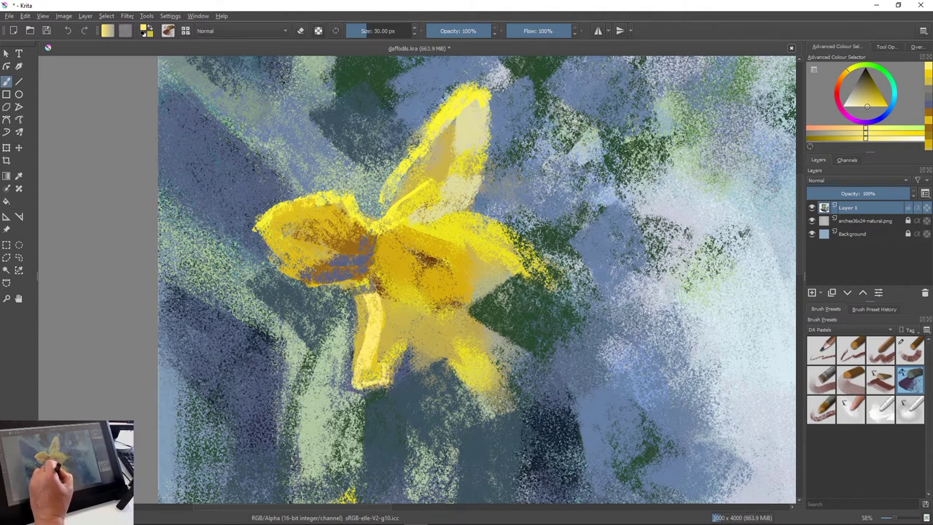
pyautogui.moveTo(406, 340)
pyautogui.mouseDown()
pyautogui.moveTo(401, 363)
pyautogui.moveTo(385, 366)
pyautogui.mouseUp()
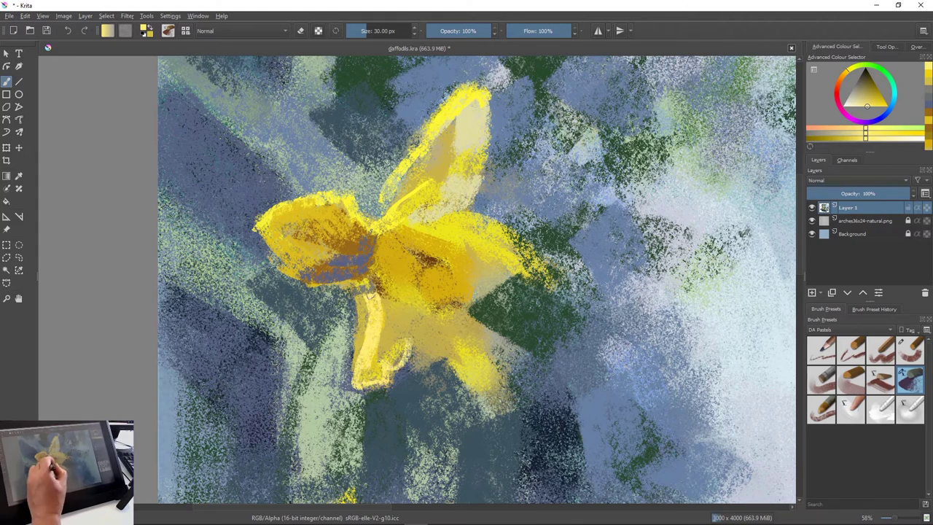
pyautogui.moveTo(376, 302)
pyautogui.mouseDown()
pyautogui.moveTo(381, 317)
pyautogui.moveTo(360, 385)
pyautogui.moveTo(368, 386)
pyautogui.mouseUp()
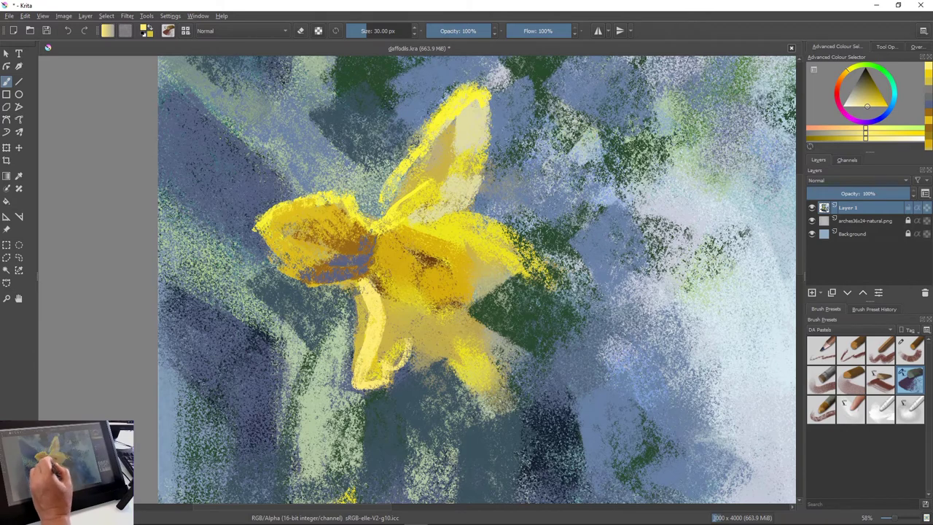
# With the 30 px pastel brush, add pale yellow strokes to the top of the lower-left petal and the upper petal's outer edge
pyautogui.click(881, 408)
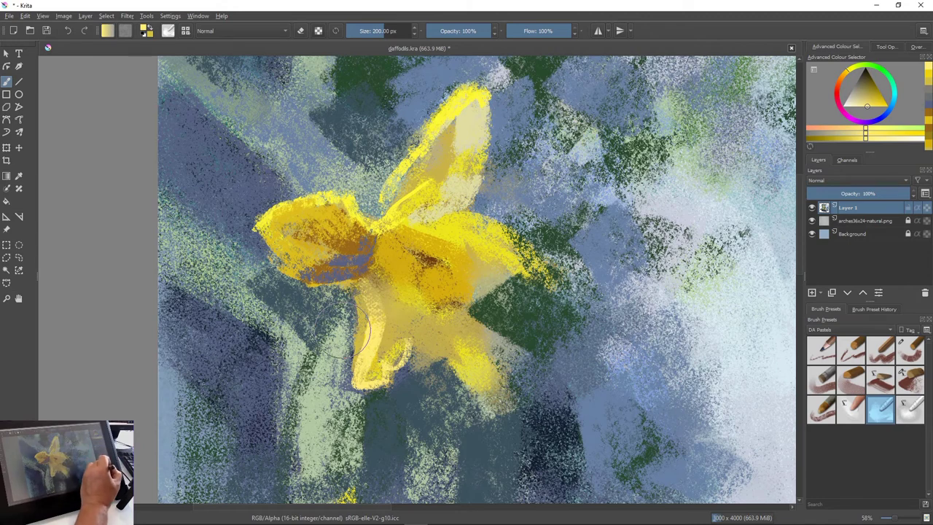
pyautogui.press('/')
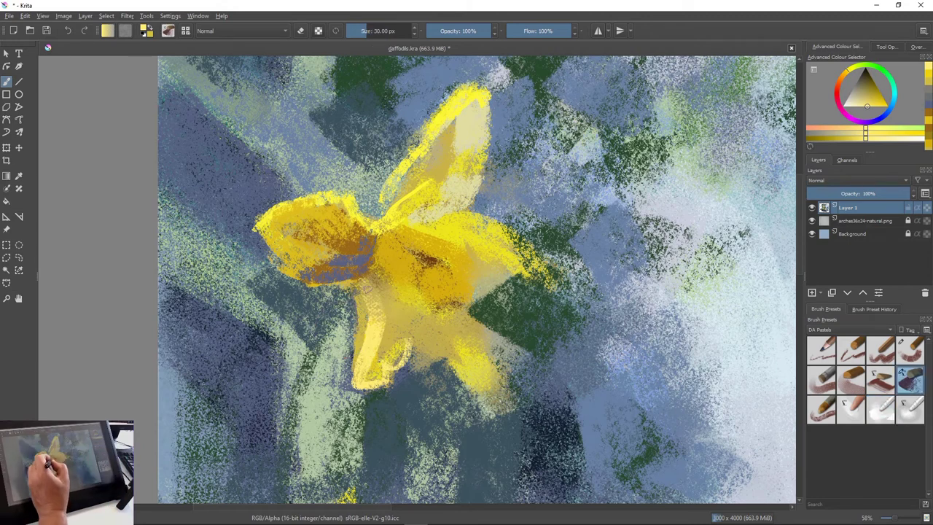
pyautogui.moveTo(365, 294); pyautogui.dragTo(380, 306)
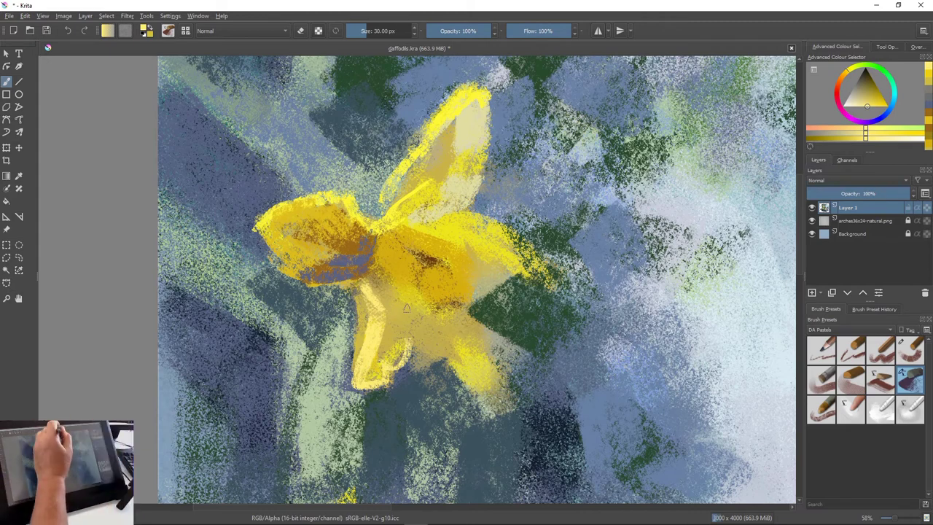
pyautogui.rightClick(476, 126)
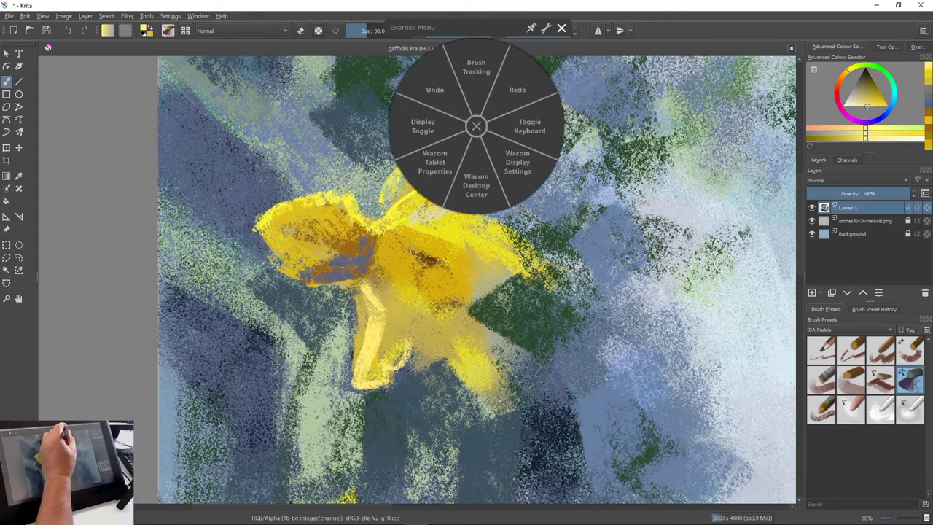
pyautogui.click(561, 28)
pyautogui.moveTo(485, 92); pyautogui.dragTo(482, 162)
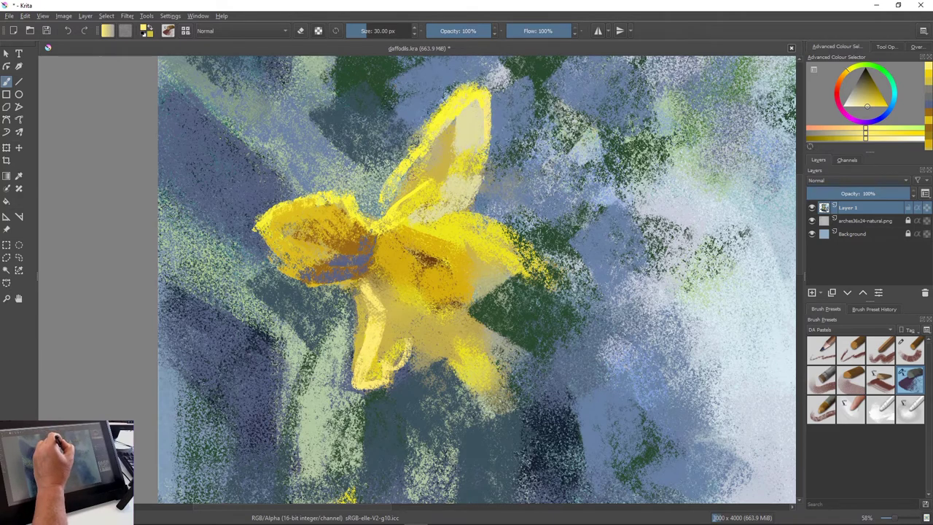
# Outline the daffodil's right petal in pale yellow, continuing along its underside to the rim of the trumpet
pyautogui.moveTo(428, 225)
pyautogui.mouseDown()
pyautogui.moveTo(492, 222)
pyautogui.moveTo(522, 253)
pyautogui.mouseUp()
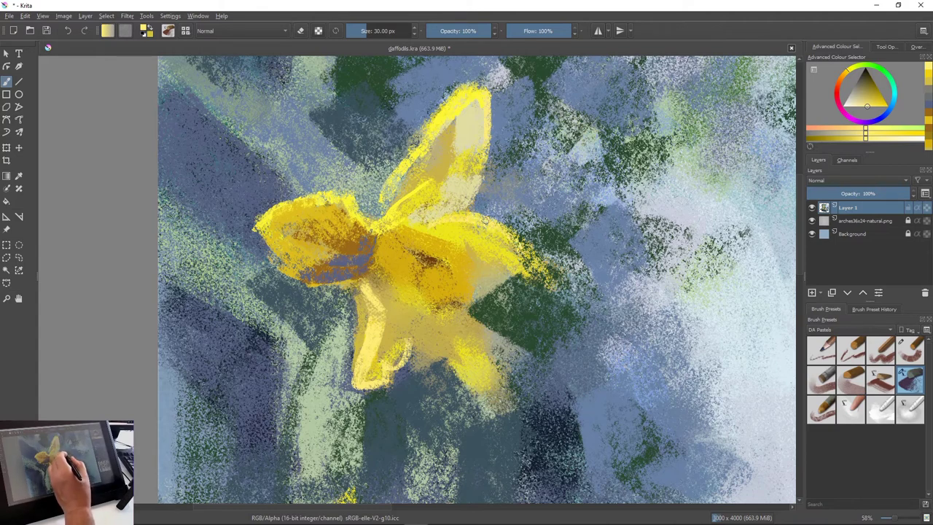
pyautogui.moveTo(484, 219)
pyautogui.mouseDown()
pyautogui.moveTo(543, 264)
pyautogui.moveTo(524, 252)
pyautogui.moveTo(495, 266)
pyautogui.moveTo(551, 277)
pyautogui.moveTo(501, 255)
pyautogui.moveTo(541, 272)
pyautogui.moveTo(501, 274)
pyautogui.mouseUp()
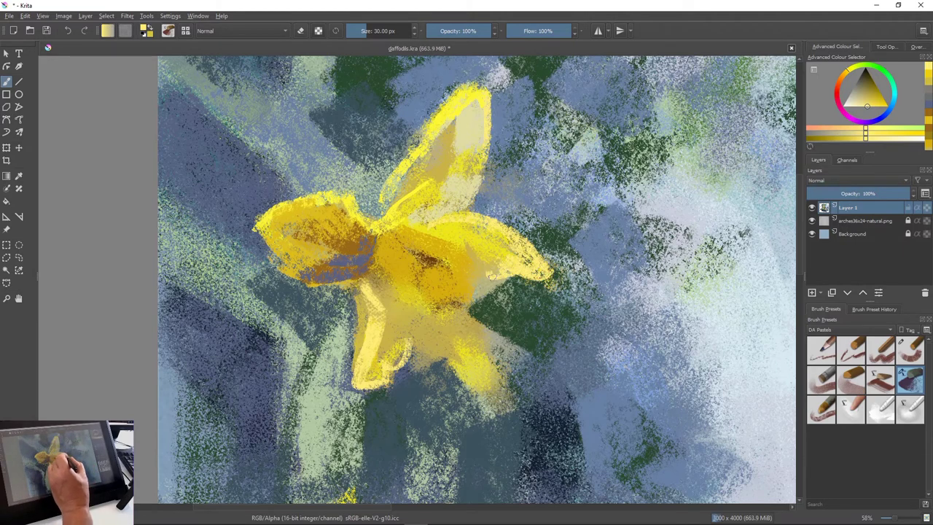
pyautogui.moveTo(492, 275)
pyautogui.mouseDown()
pyautogui.moveTo(471, 268)
pyautogui.moveTo(482, 281)
pyautogui.moveTo(443, 254)
pyautogui.moveTo(440, 240)
pyautogui.moveTo(470, 248)
pyautogui.moveTo(467, 293)
pyautogui.mouseUp()
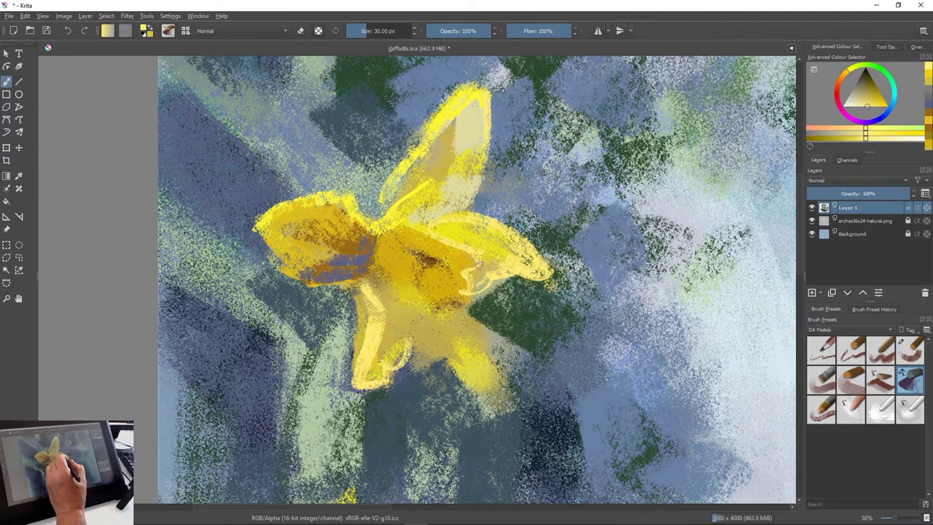
# Enlarge the brush to 41 px and fill the pale yellow trumpet rim, adding a light touch at the upper petal's base
pyautogui.press(']')
pyautogui.press(']')
pyautogui.press(']')
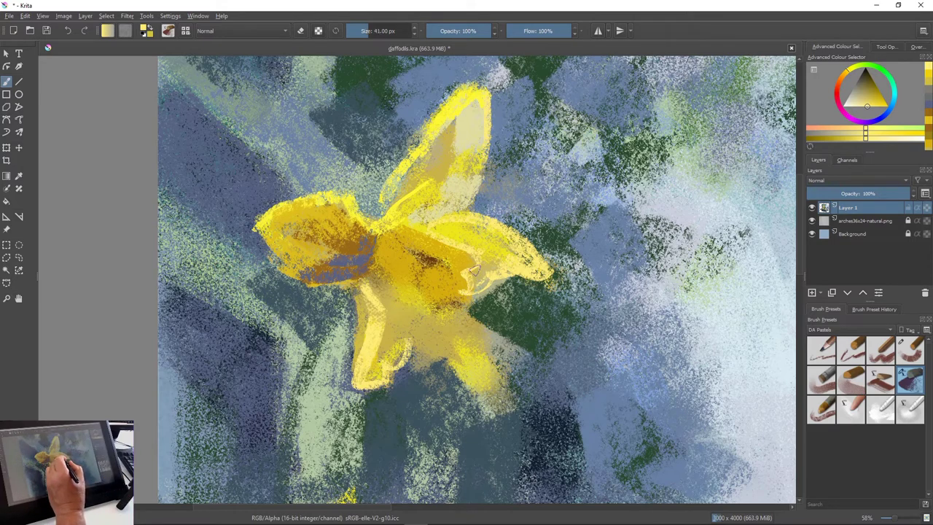
pyautogui.moveTo(476, 271); pyautogui.dragTo(471, 288)
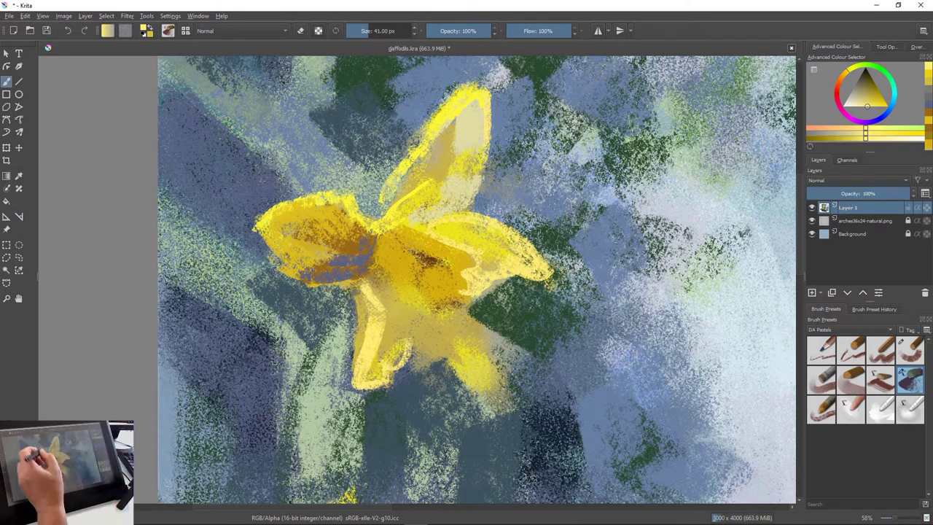
pyautogui.rightClick(431, 186)
pyautogui.click(517, 87)
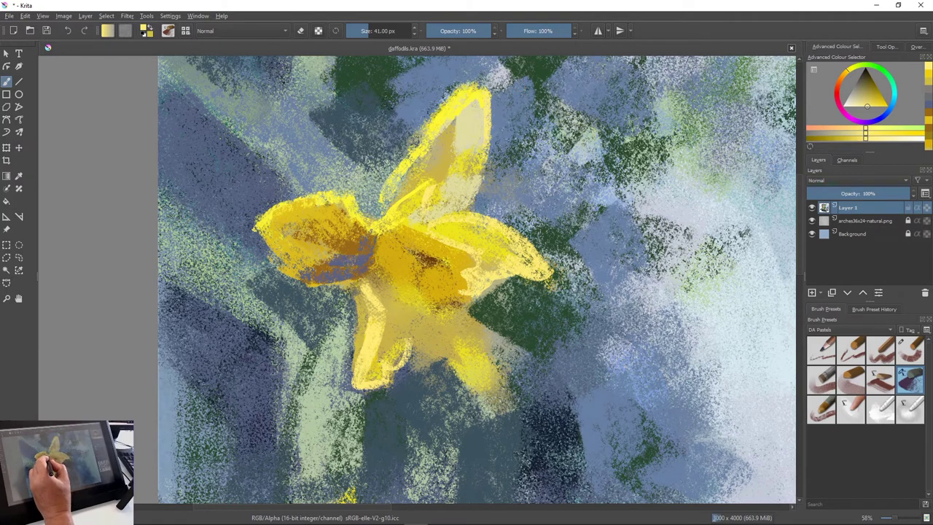
# Sample the grey-blue beneath the left petal and paint a shadow around the underside of the trumpet
pyautogui.keyDown('ctrl'); pyautogui.click(357, 287); pyautogui.keyUp('ctrl')
pyautogui.moveTo(405, 269); pyautogui.dragTo(375, 321)
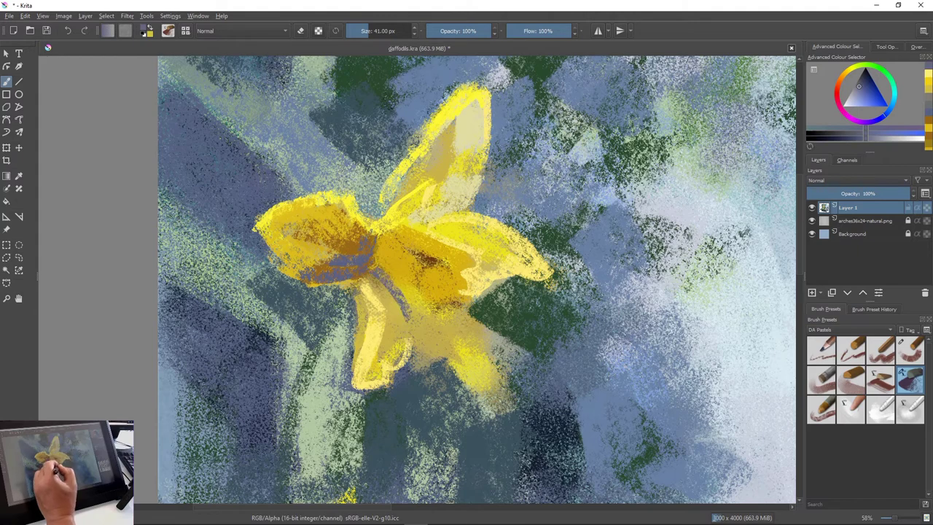
pyautogui.moveTo(376, 281)
pyautogui.mouseDown()
pyautogui.moveTo(400, 324)
pyautogui.moveTo(383, 341)
pyautogui.mouseUp()
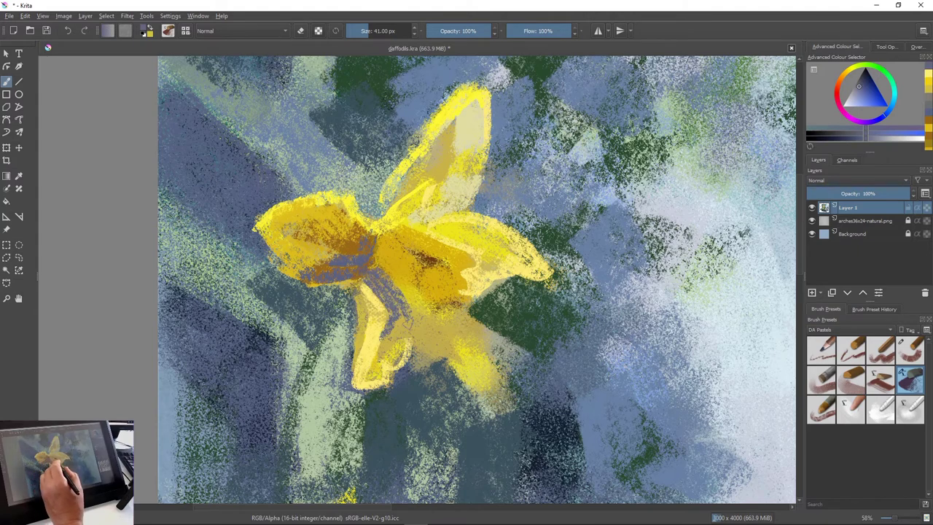
pyautogui.moveTo(404, 292)
pyautogui.mouseDown()
pyautogui.moveTo(430, 322)
pyautogui.moveTo(467, 320)
pyautogui.mouseUp()
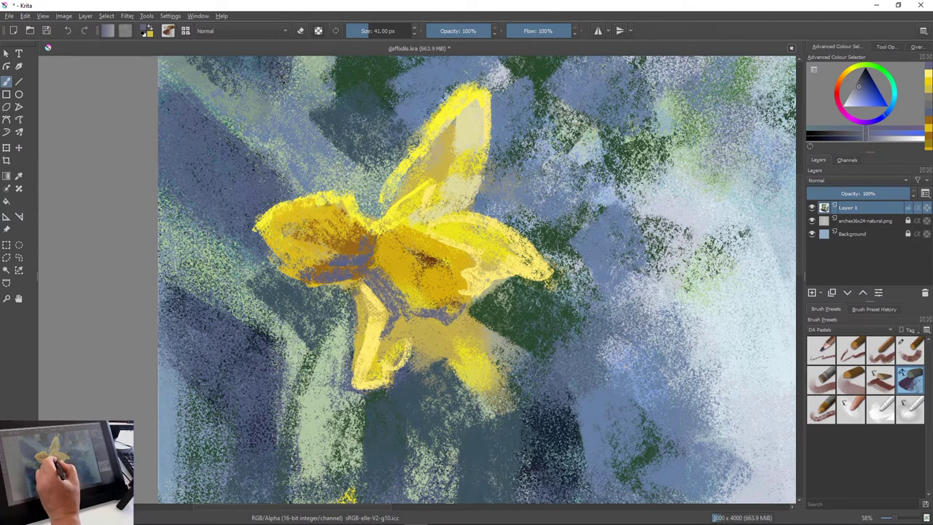
pyautogui.moveTo(400, 320)
pyautogui.mouseDown()
pyautogui.moveTo(436, 325)
pyautogui.moveTo(392, 313)
pyautogui.mouseUp()
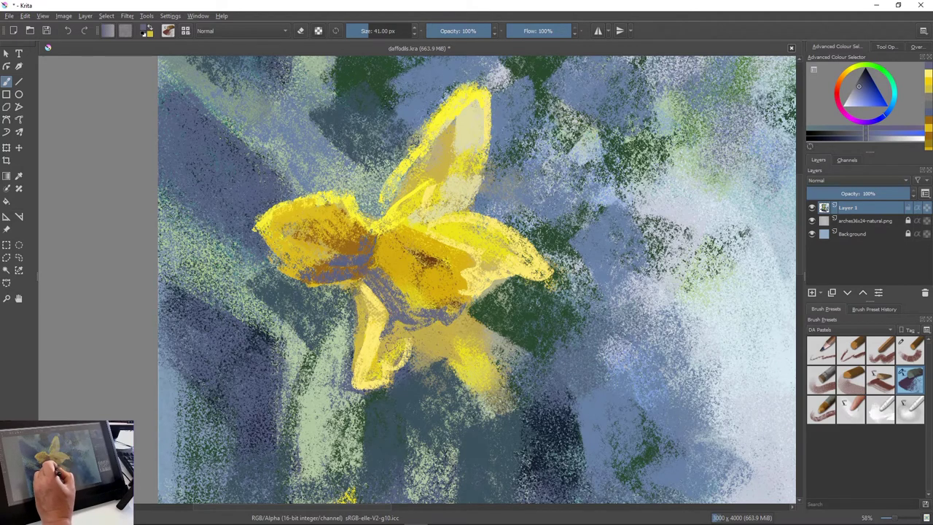
# Sample the brown beside the trumpet and shade the inner areas of the two lower petals with it
pyautogui.keyDown('ctrl'); pyautogui.click(376, 269); pyautogui.keyUp('ctrl')
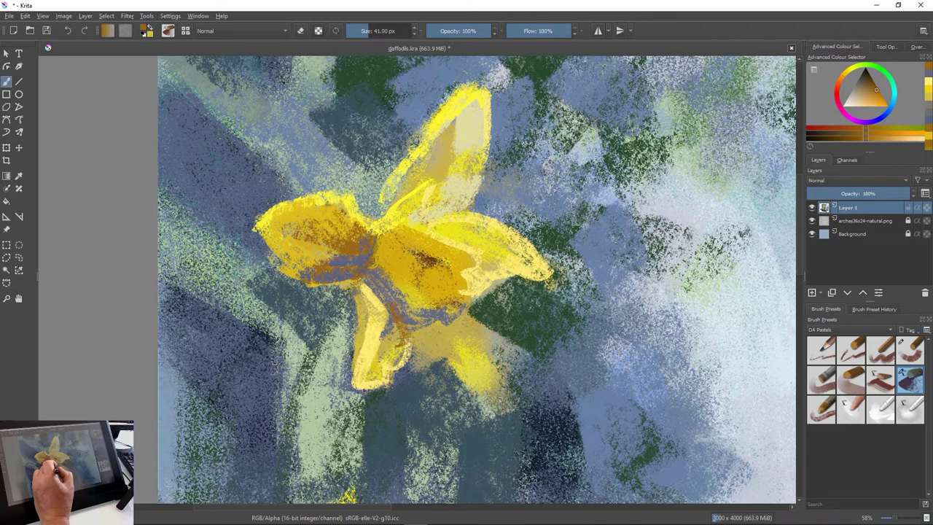
pyautogui.moveTo(384, 312)
pyautogui.mouseDown()
pyautogui.moveTo(392, 346)
pyautogui.moveTo(373, 361)
pyautogui.mouseUp()
pyautogui.moveTo(399, 330)
pyautogui.mouseDown()
pyautogui.moveTo(398, 363)
pyautogui.moveTo(389, 359)
pyautogui.mouseUp()
pyautogui.moveTo(411, 312)
pyautogui.mouseDown()
pyautogui.moveTo(430, 354)
pyautogui.moveTo(470, 383)
pyautogui.mouseUp()
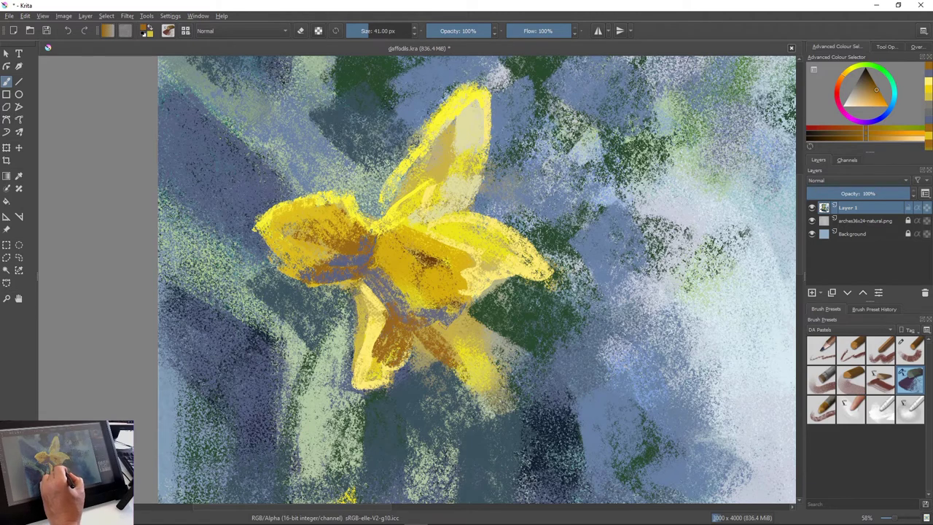
pyautogui.moveTo(432, 325); pyautogui.dragTo(472, 380)
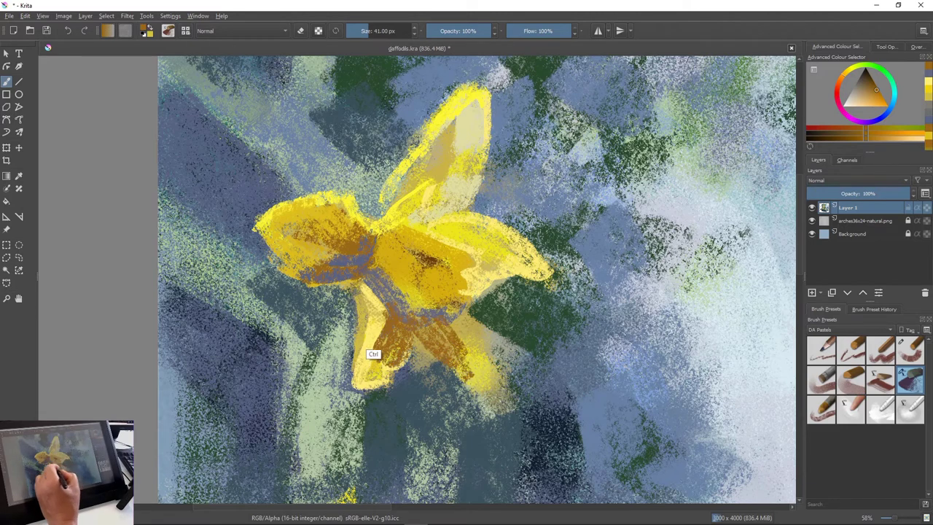
# Sample the light yellow of the lower-left petal and paint the outer side of the lower-right petal down to its tip
pyautogui.keyDown('ctrl'); pyautogui.click(371, 355); pyautogui.keyUp('ctrl')
pyautogui.moveTo(457, 319)
pyautogui.mouseDown()
pyautogui.moveTo(493, 393)
pyautogui.moveTo(481, 385)
pyautogui.moveTo(485, 368)
pyautogui.moveTo(501, 409)
pyautogui.mouseUp()
pyautogui.moveTo(470, 363); pyautogui.dragTo(488, 408)
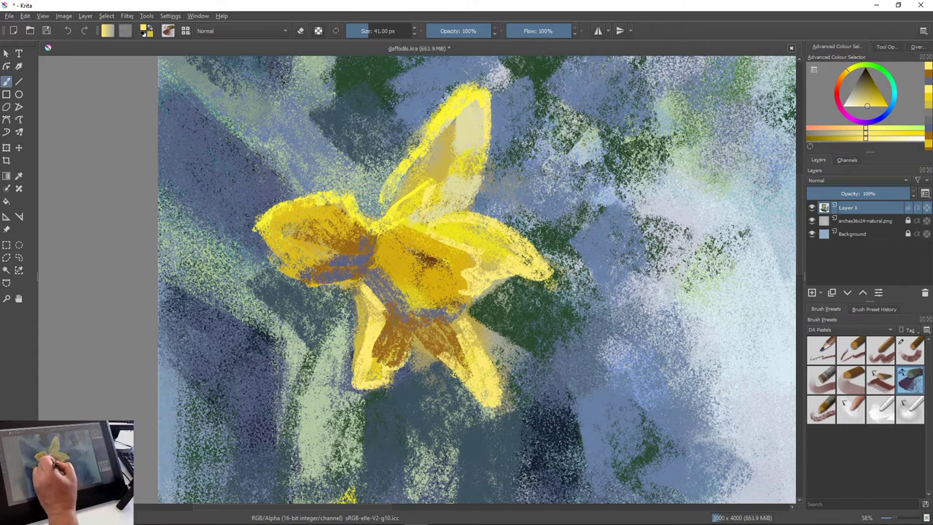
# Deepen the inside of the trumpet with sampled brown, a saturated orange and a sampled ochre
pyautogui.keyDown('ctrl'); pyautogui.click(439, 348); pyautogui.keyUp('ctrl')
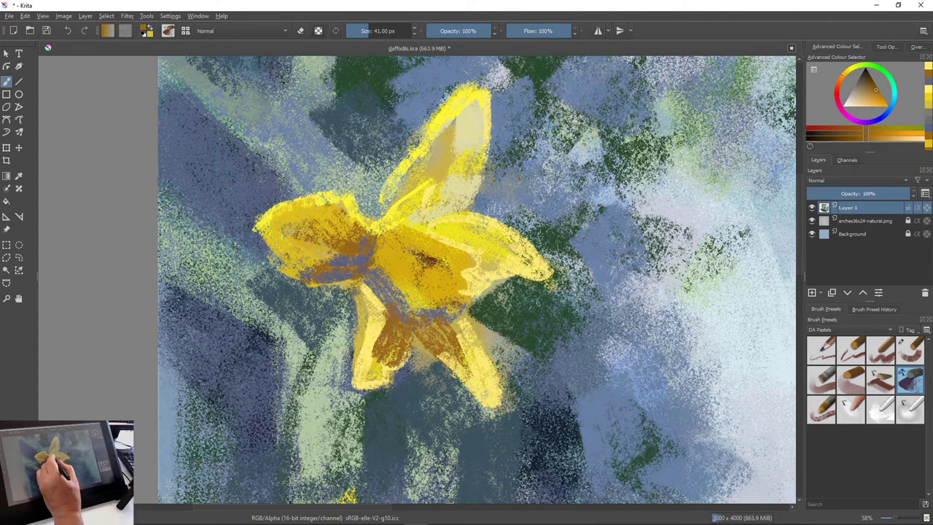
pyautogui.moveTo(376, 238)
pyautogui.mouseDown()
pyautogui.moveTo(413, 269)
pyautogui.moveTo(419, 263)
pyautogui.moveTo(400, 268)
pyautogui.mouseUp()
pyautogui.click(883, 100)
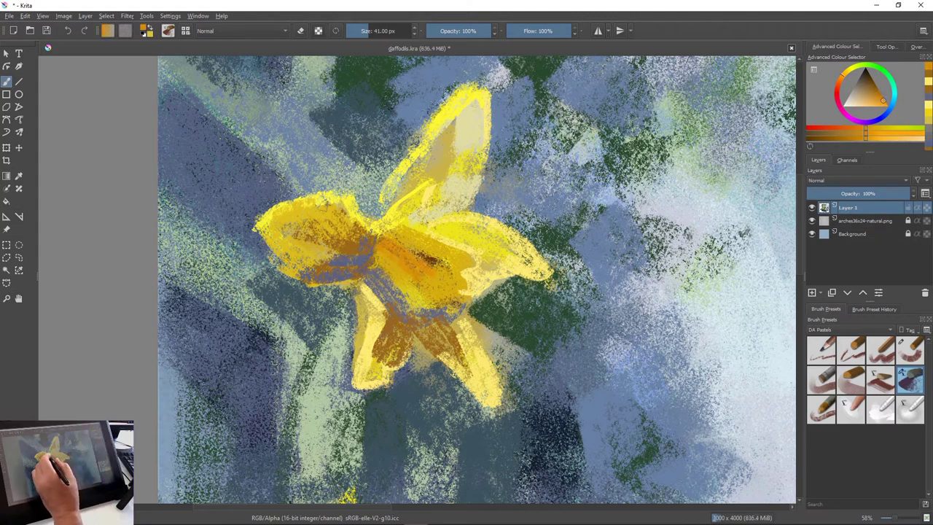
pyautogui.moveTo(393, 227)
pyautogui.mouseDown()
pyautogui.moveTo(444, 250)
pyautogui.moveTo(433, 255)
pyautogui.mouseUp()
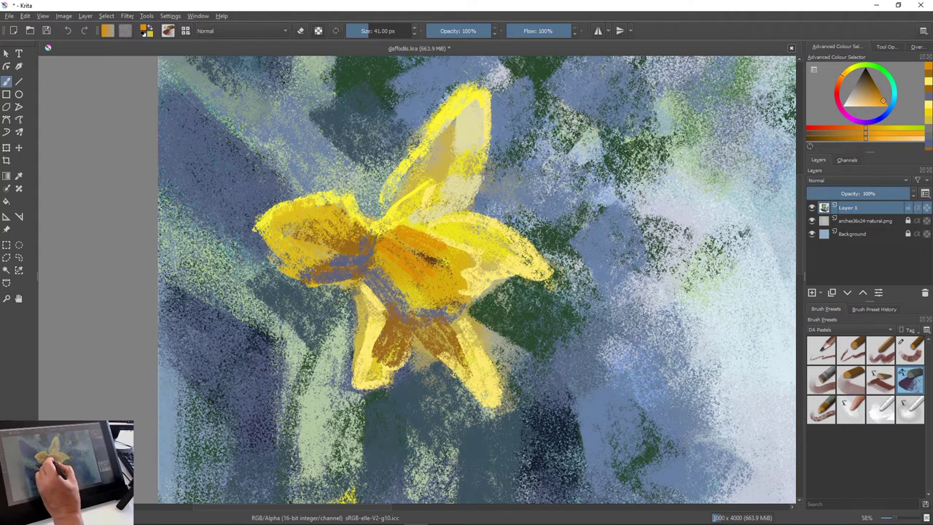
pyautogui.moveTo(376, 268); pyautogui.dragTo(408, 297)
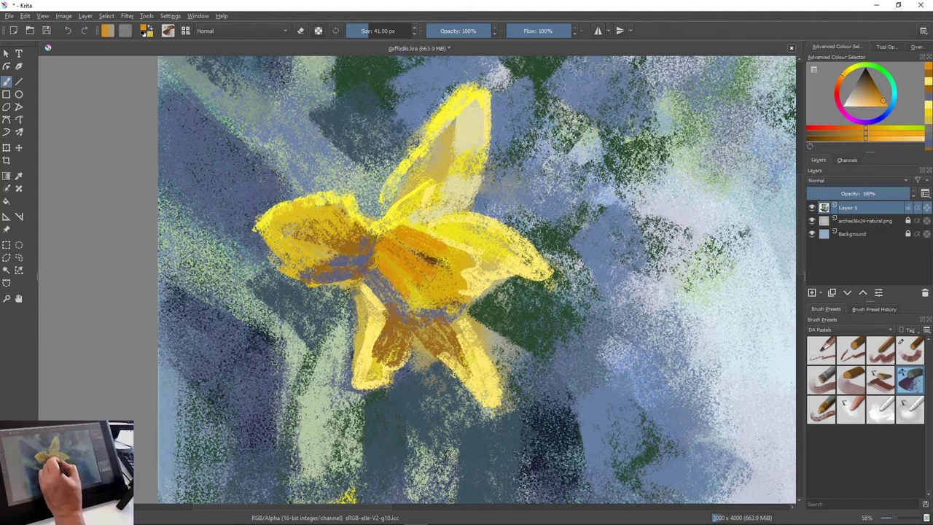
pyautogui.keyDown('ctrl'); pyautogui.click(379, 309); pyautogui.keyUp('ctrl')
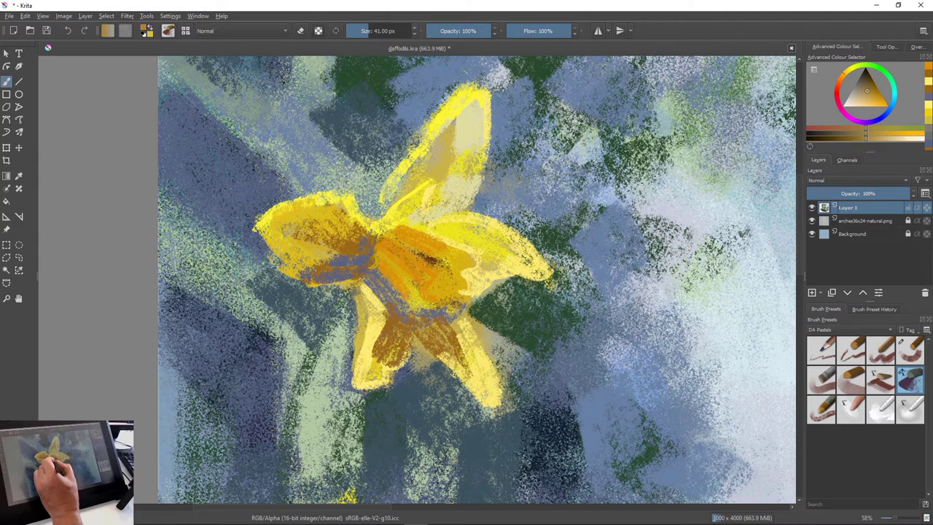
pyautogui.moveTo(435, 274)
pyautogui.mouseDown()
pyautogui.moveTo(418, 296)
pyautogui.moveTo(441, 290)
pyautogui.moveTo(414, 302)
pyautogui.moveTo(454, 281)
pyautogui.mouseUp()
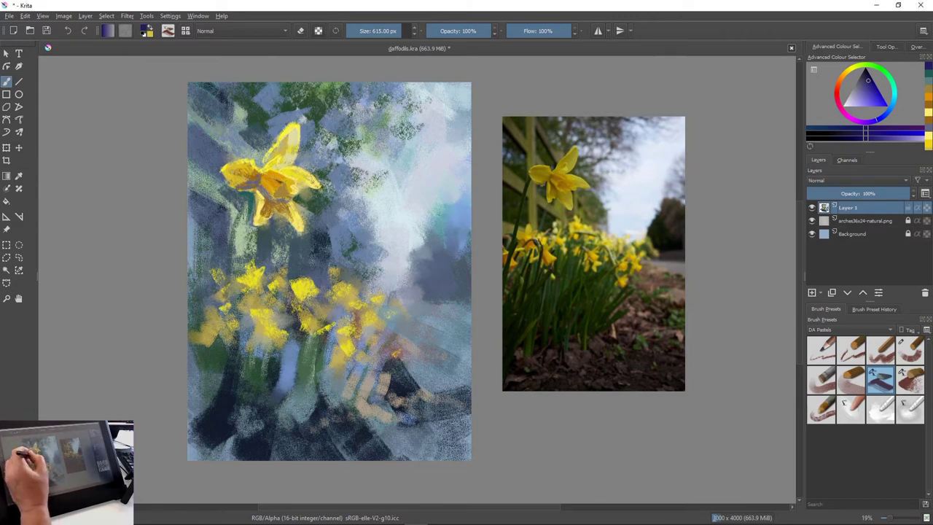
# Switch to the square DA Pastels brush, reduce it to 154 px and broaden the upper petal with sampled yellow
pyautogui.click(851, 379)
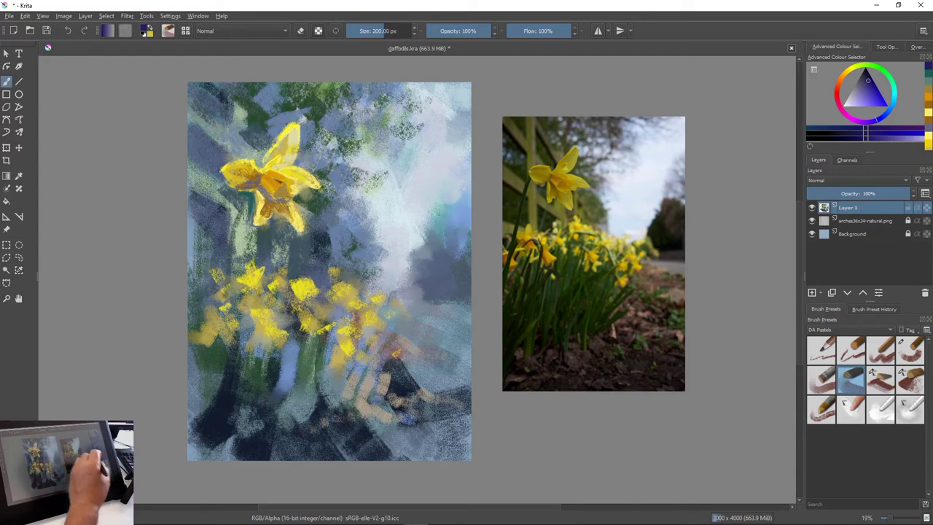
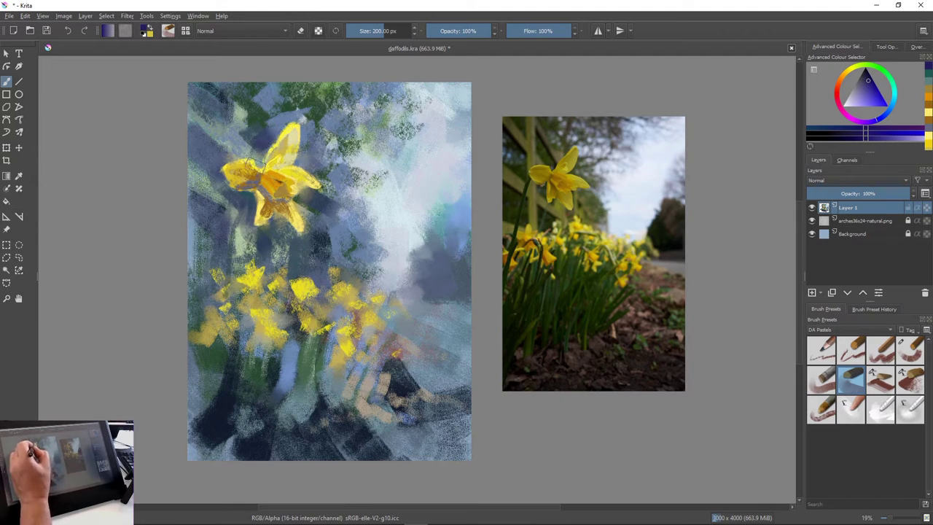
pyautogui.press('[')
pyautogui.press('[')
pyautogui.press('[')
pyautogui.press('[')
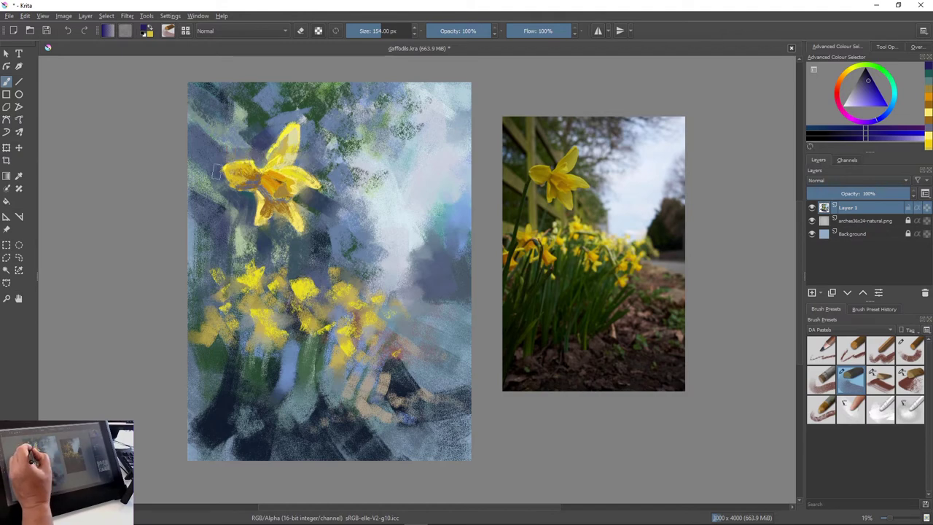
pyautogui.keyDown('ctrl'); pyautogui.click(284, 159); pyautogui.keyUp('ctrl')
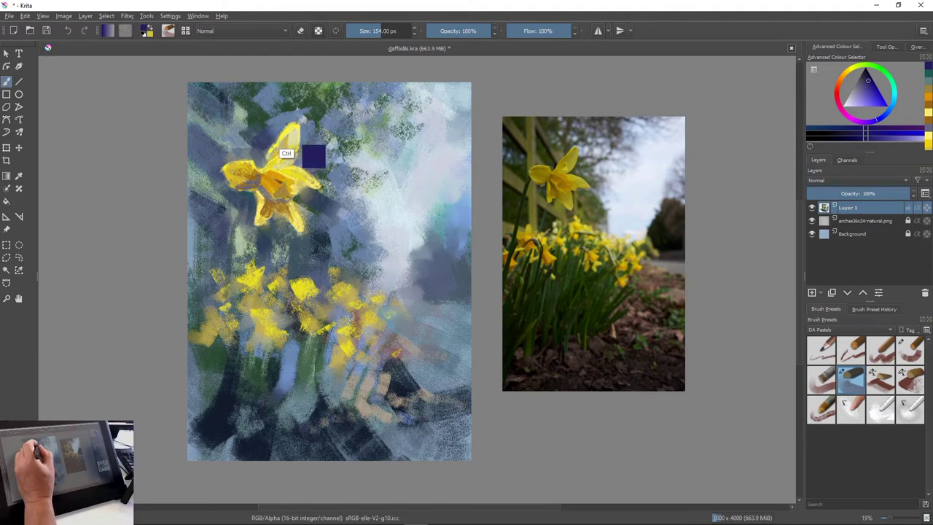
pyautogui.moveTo(272, 142); pyautogui.dragTo(274, 168)
pyautogui.moveTo(298, 130); pyautogui.dragTo(290, 155)
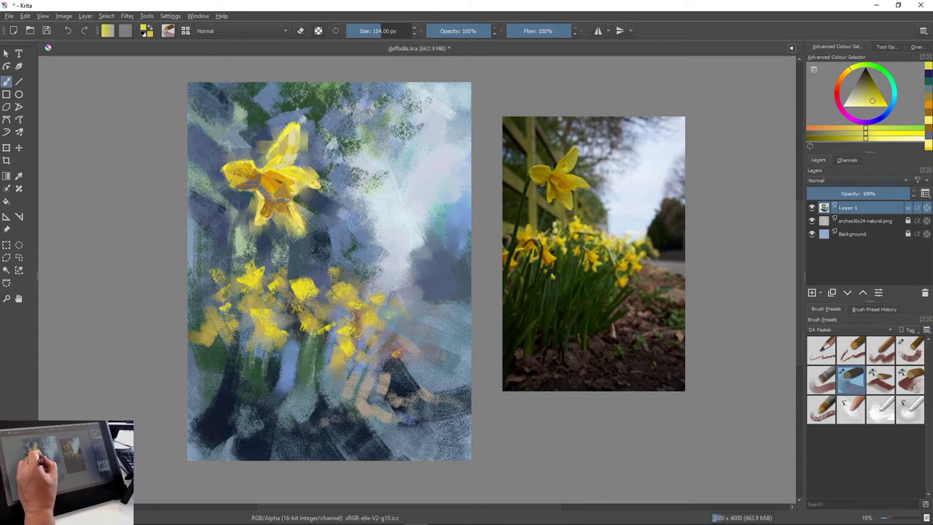
# Refine the edges of the lower and left petals using sampled dark background and yellow petal colours
pyautogui.keyDown('ctrl'); pyautogui.click(308, 264); pyautogui.keyUp('ctrl')
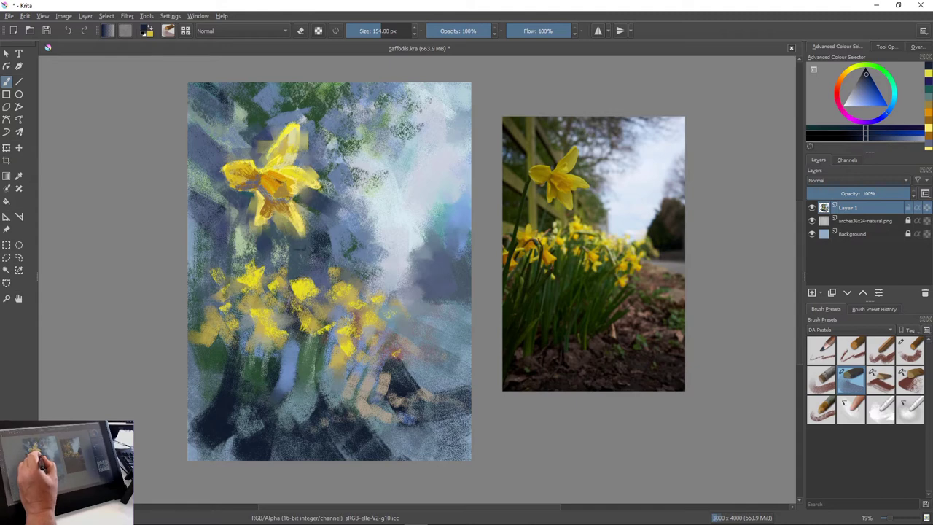
pyautogui.keyDown('ctrl'); pyautogui.click(298, 221); pyautogui.keyUp('ctrl')
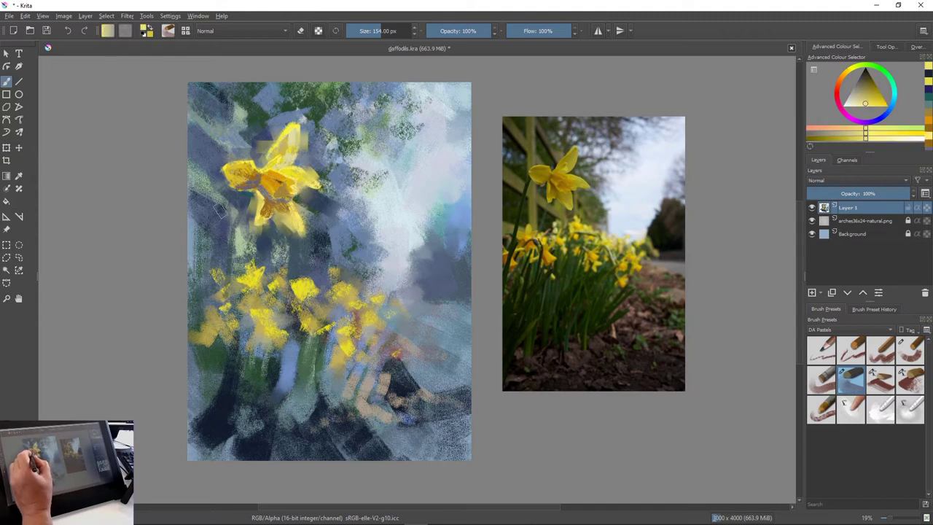
pyautogui.keyDown('ctrl'); pyautogui.click(236, 211); pyautogui.keyUp('ctrl')
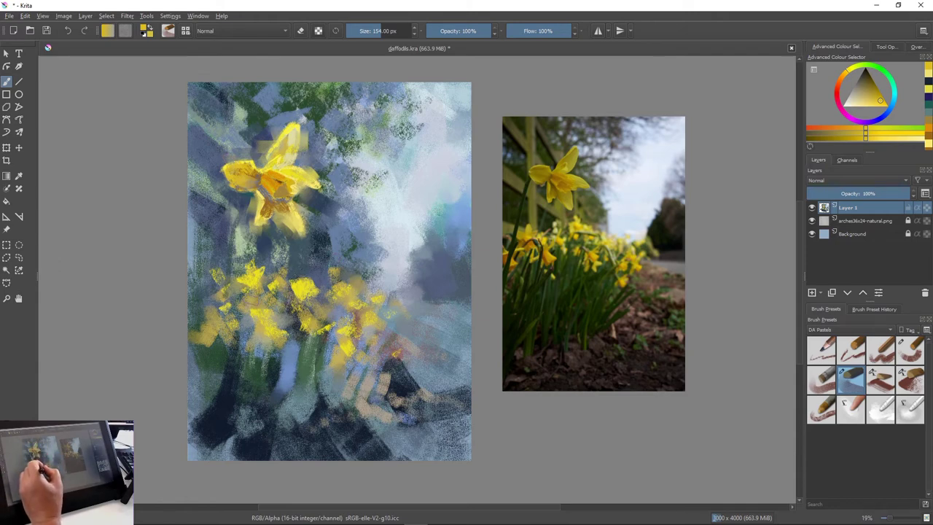
# Sample a dark green from the stems and paint it over the light blue gap below the daffodil cluster
pyautogui.keyDown('ctrl'); pyautogui.click(292, 386); pyautogui.keyUp('ctrl')
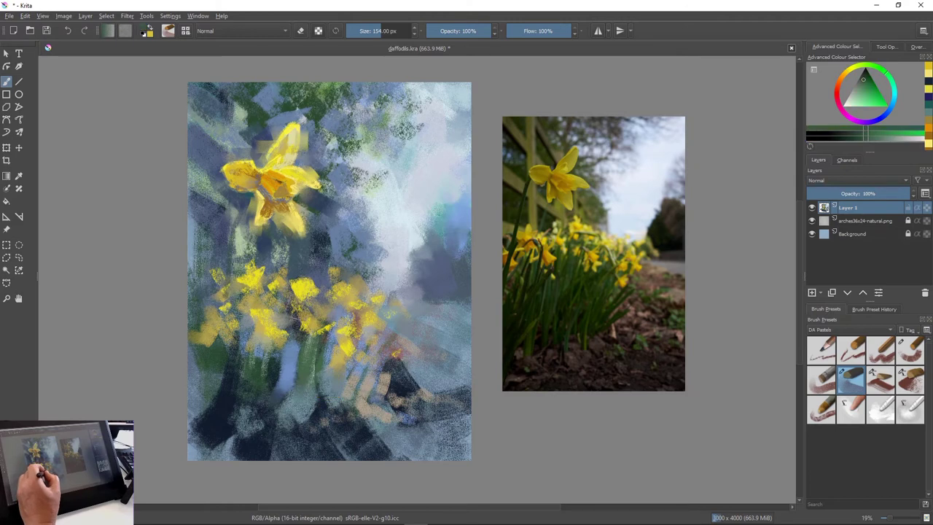
pyautogui.moveTo(288, 348); pyautogui.dragTo(279, 398)
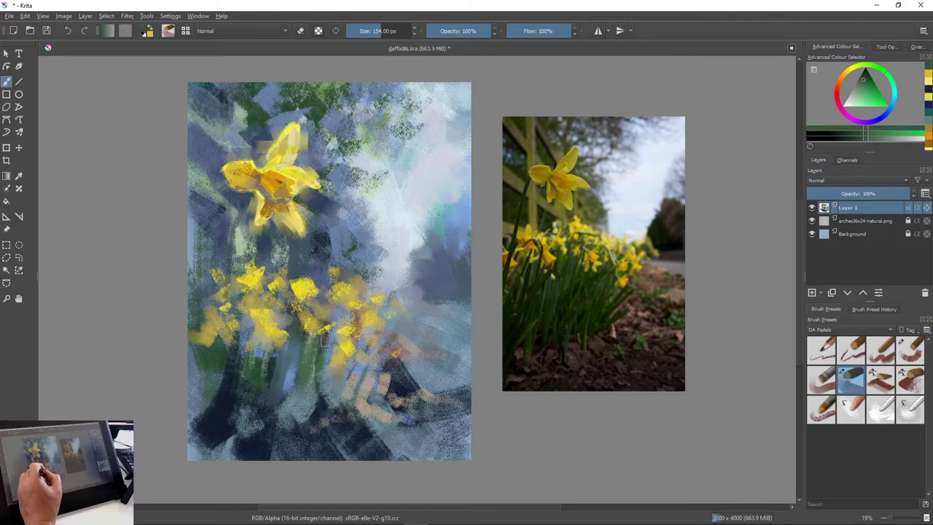
# Paint dark green stem strokes beneath the cluster of small daffodils, extending them among the yellow blooms at its right end
pyautogui.moveTo(325, 335); pyautogui.dragTo(319, 363)
pyautogui.moveTo(342, 309)
pyautogui.mouseDown()
pyautogui.moveTo(328, 374)
pyautogui.moveTo(283, 398)
pyautogui.mouseUp()
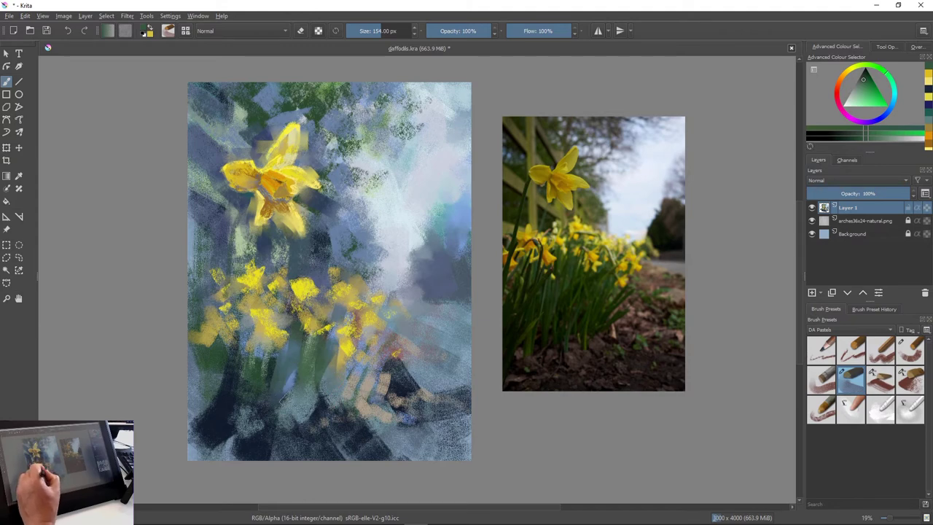
pyautogui.moveTo(240, 341); pyautogui.dragTo(234, 374)
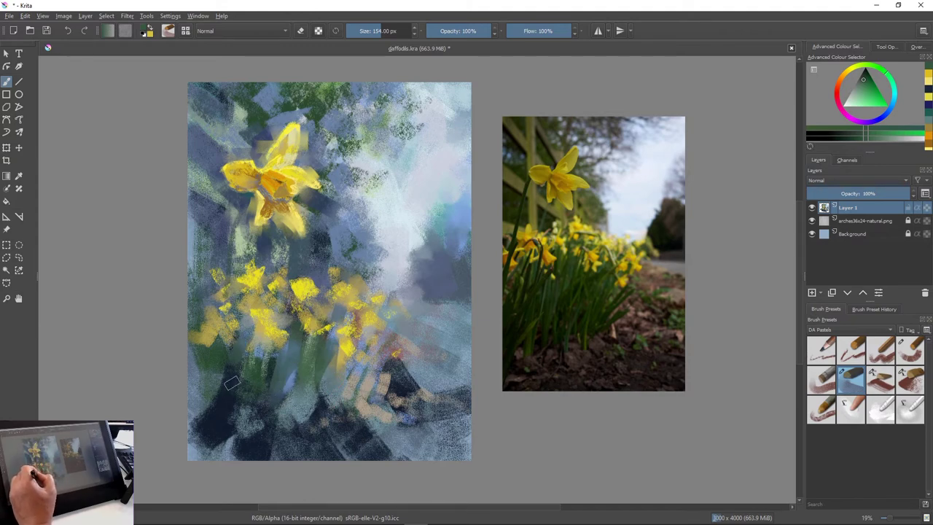
pyautogui.moveTo(336, 343); pyautogui.dragTo(337, 369)
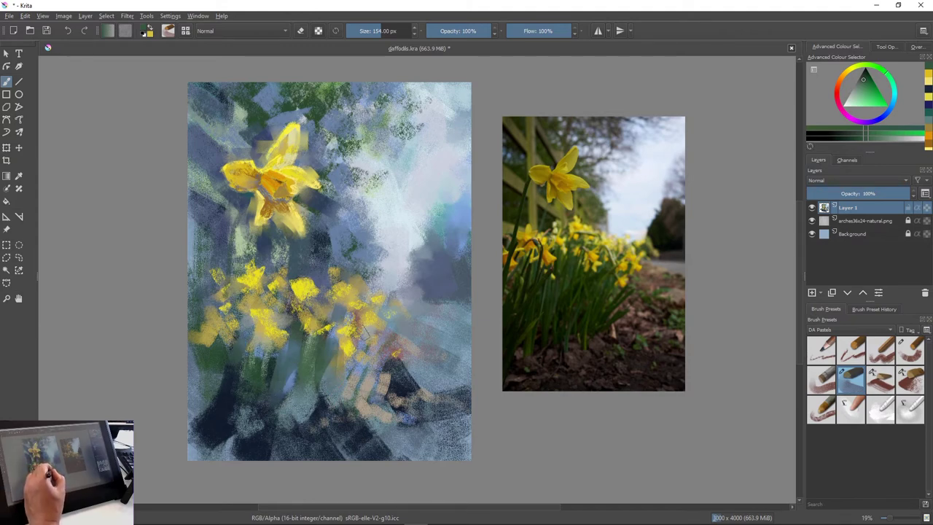
pyautogui.moveTo(364, 332); pyautogui.dragTo(357, 384)
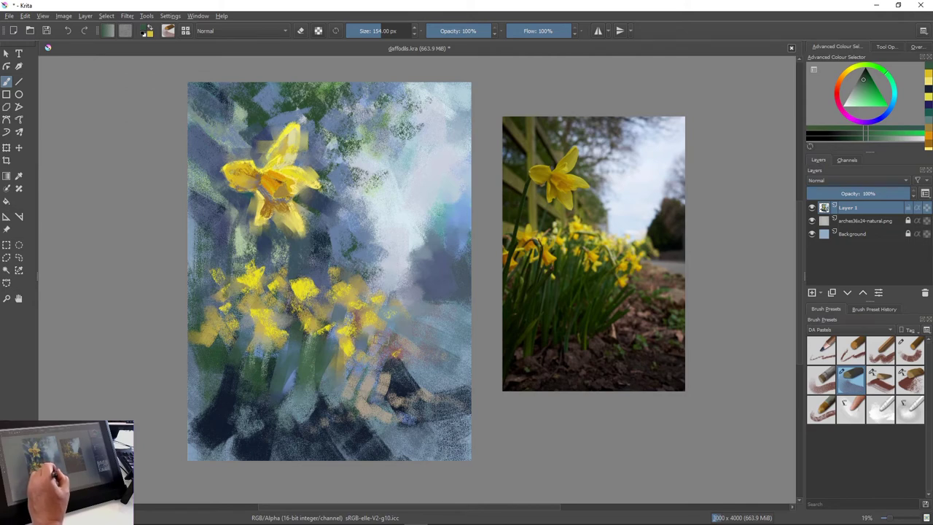
pyautogui.moveTo(366, 326); pyautogui.dragTo(353, 345)
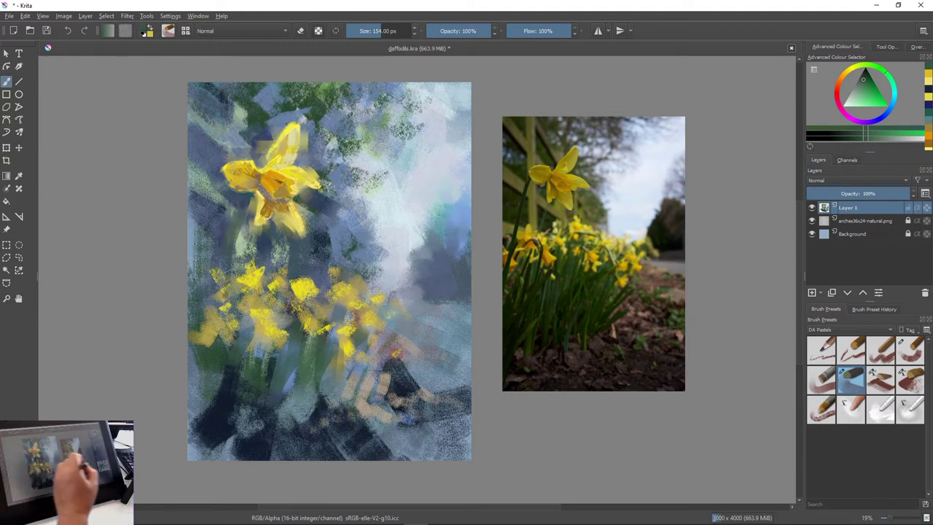
# Switch to another DA Pastels brush at 100 px and paint the main daffodil's stem with dark green and a sampled near-black blue
pyautogui.click(821, 379)
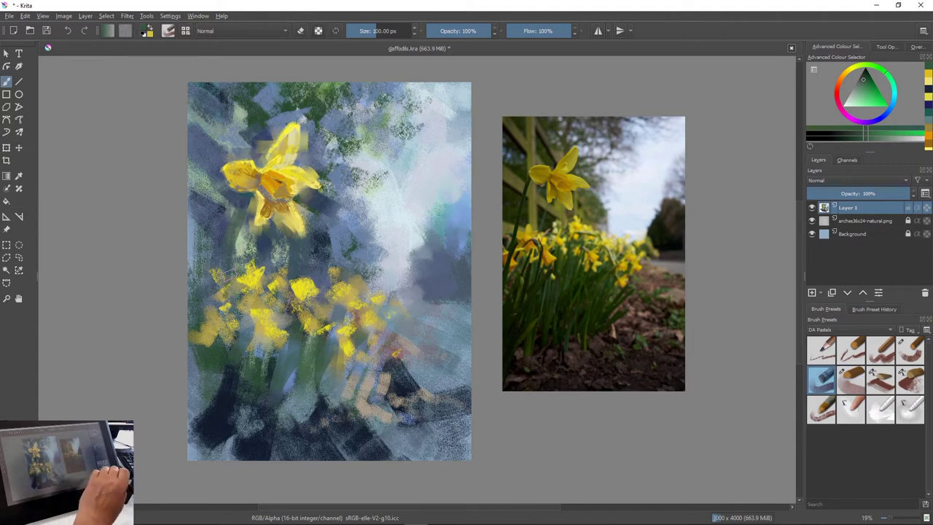
pyautogui.moveTo(246, 204); pyautogui.dragTo(233, 278)
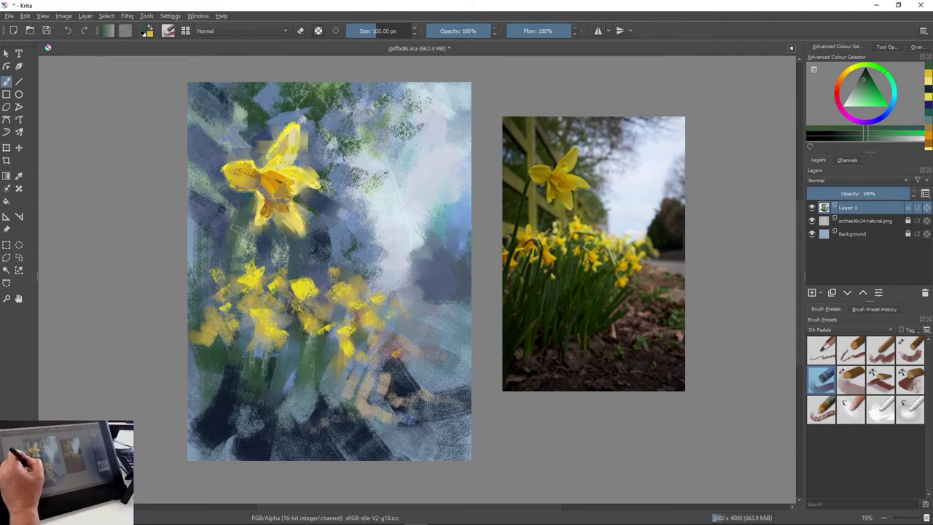
pyautogui.keyDown('ctrl'); pyautogui.click(236, 398); pyautogui.keyUp('ctrl')
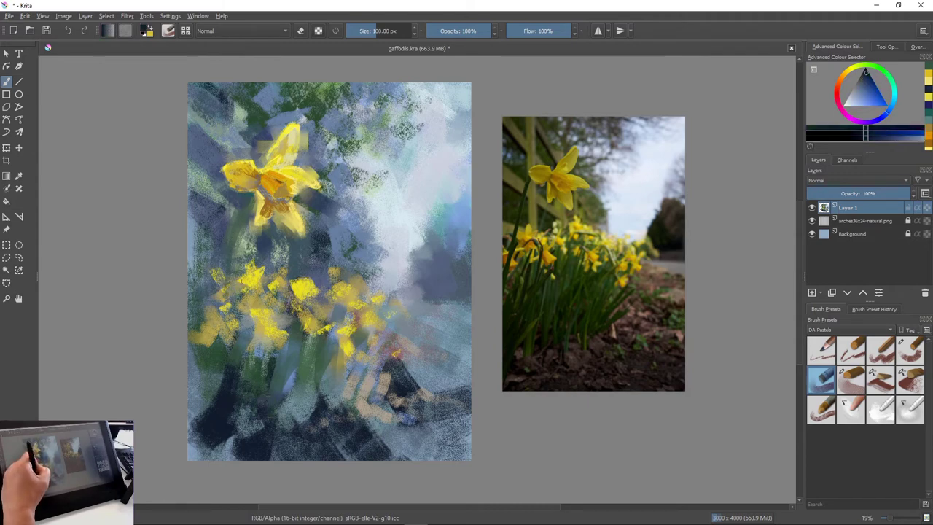
pyautogui.moveTo(249, 196); pyautogui.dragTo(225, 269)
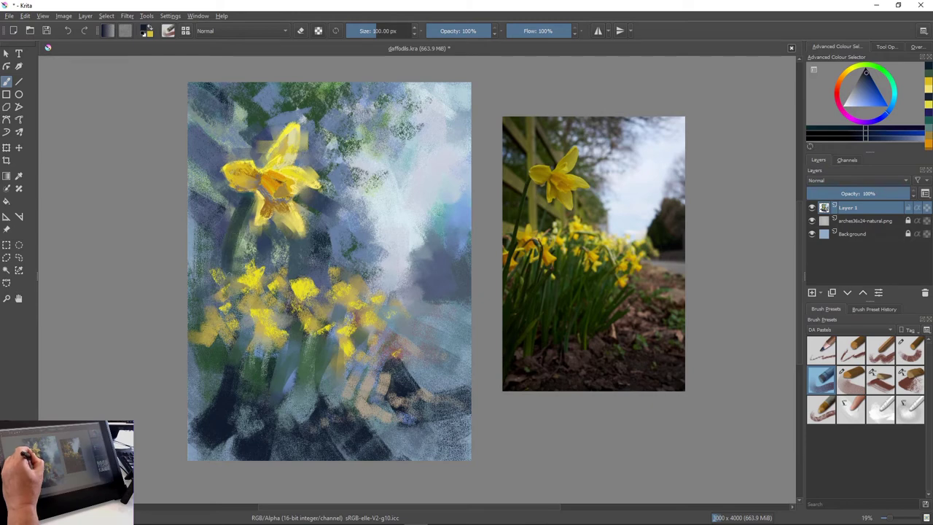
pyautogui.moveTo(230, 207)
pyautogui.mouseDown()
pyautogui.moveTo(219, 220)
pyautogui.moveTo(221, 243)
pyautogui.moveTo(210, 230)
pyautogui.moveTo(219, 179)
pyautogui.mouseUp()
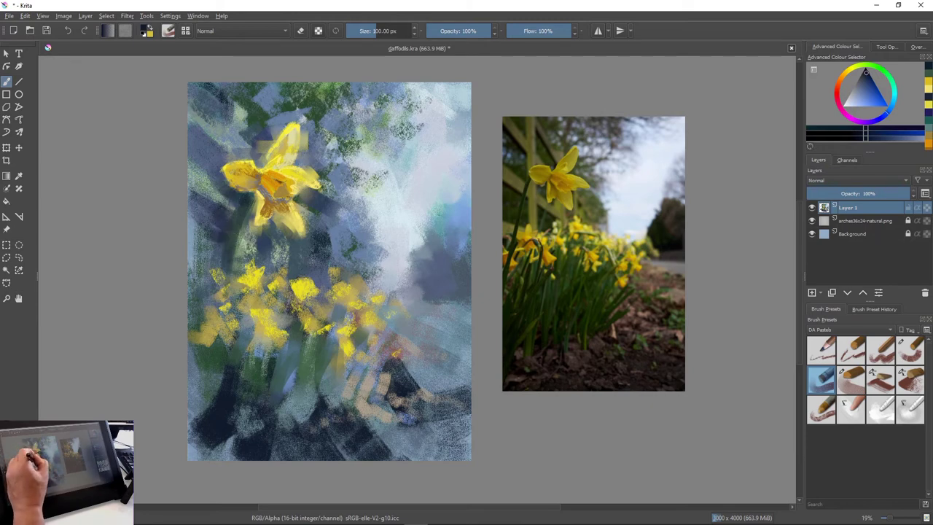
pyautogui.moveTo(250, 234); pyautogui.dragTo(245, 273)
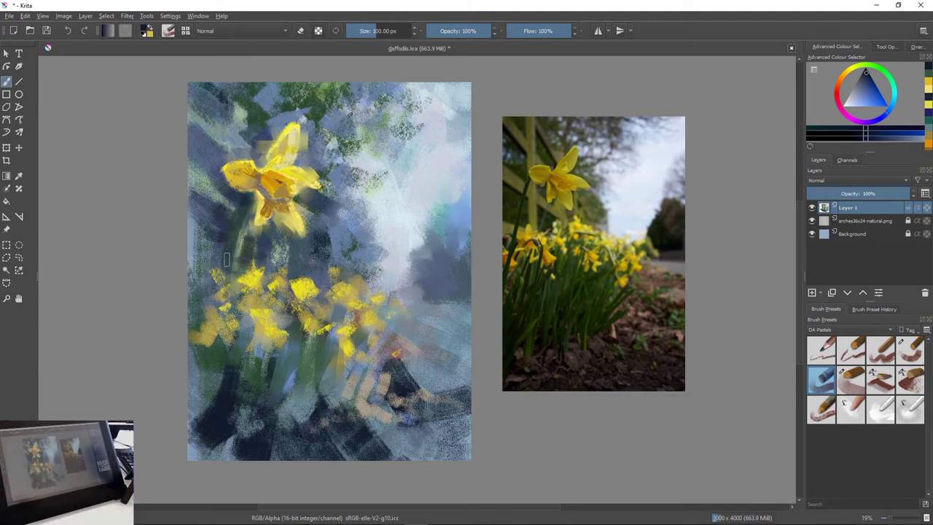
# Try vertical fence strokes beside the main daffodil's stem in a sampled pale green, and undo them
pyautogui.keyDown('ctrl'); pyautogui.click(210, 212); pyautogui.keyUp('ctrl')
pyautogui.moveTo(228, 217); pyautogui.dragTo(225, 260)
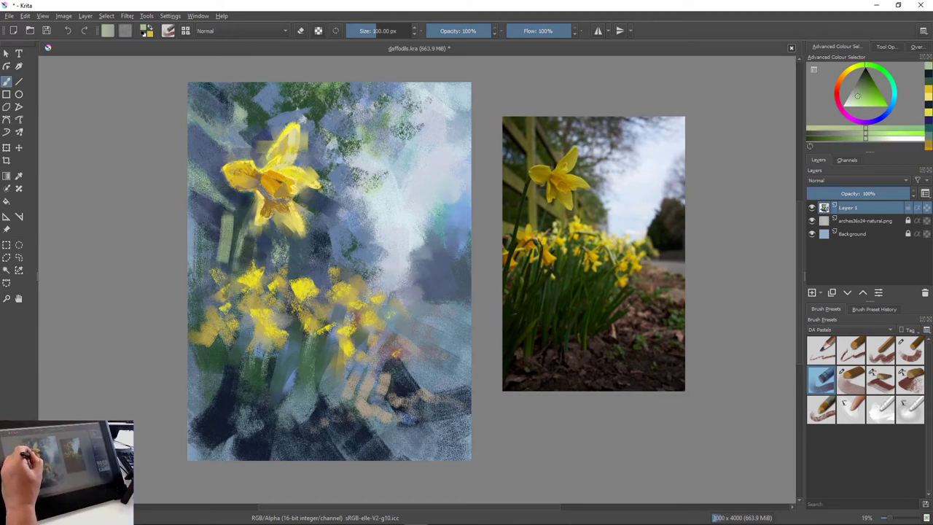
pyautogui.moveTo(230, 191); pyautogui.dragTo(232, 255)
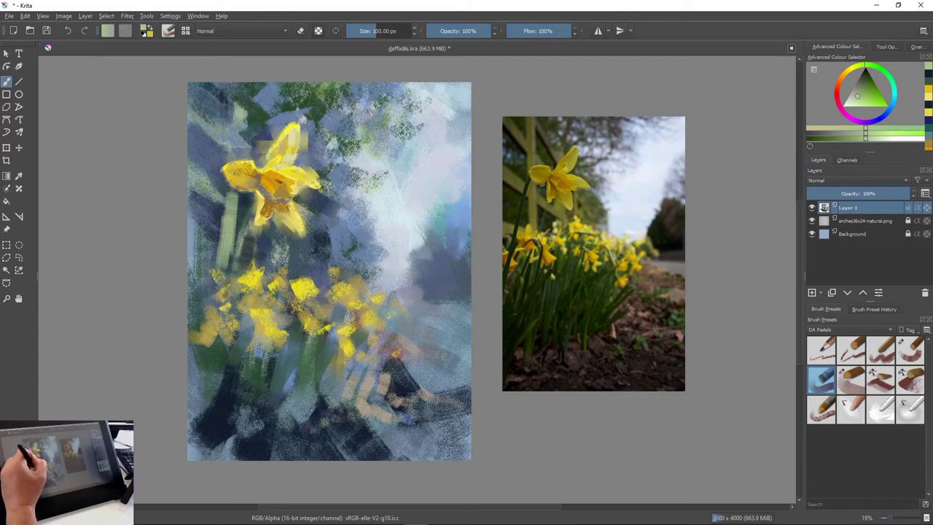
pyautogui.moveTo(199, 177)
pyautogui.mouseDown()
pyautogui.moveTo(222, 204)
pyautogui.moveTo(185, 179)
pyautogui.moveTo(220, 211)
pyautogui.mouseUp()
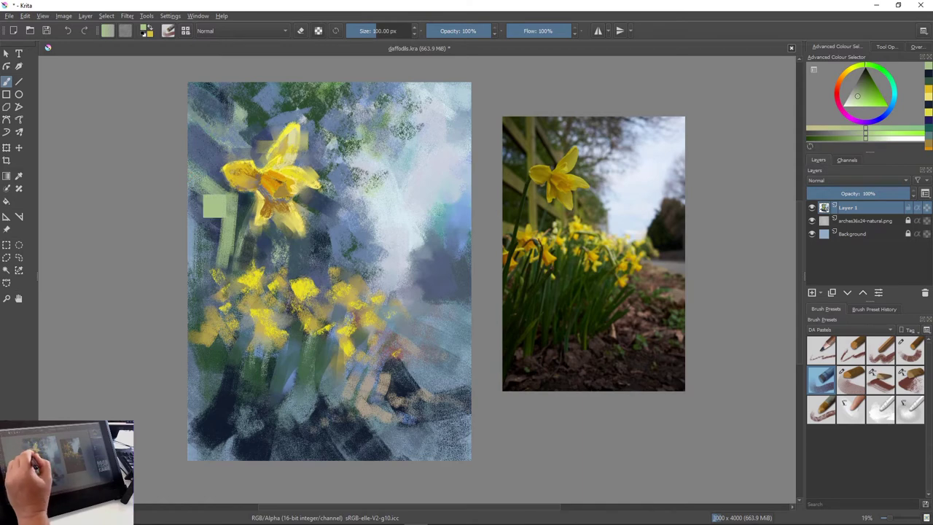
pyautogui.hotkey('ctrl', 'z')
pyautogui.hotkey('ctrl', 'z')
pyautogui.hotkey('ctrl', 'z')
pyautogui.hotkey('ctrl', 'z')
pyautogui.hotkey('ctrl', 'z')
pyautogui.hotkey('ctrl', 'z')
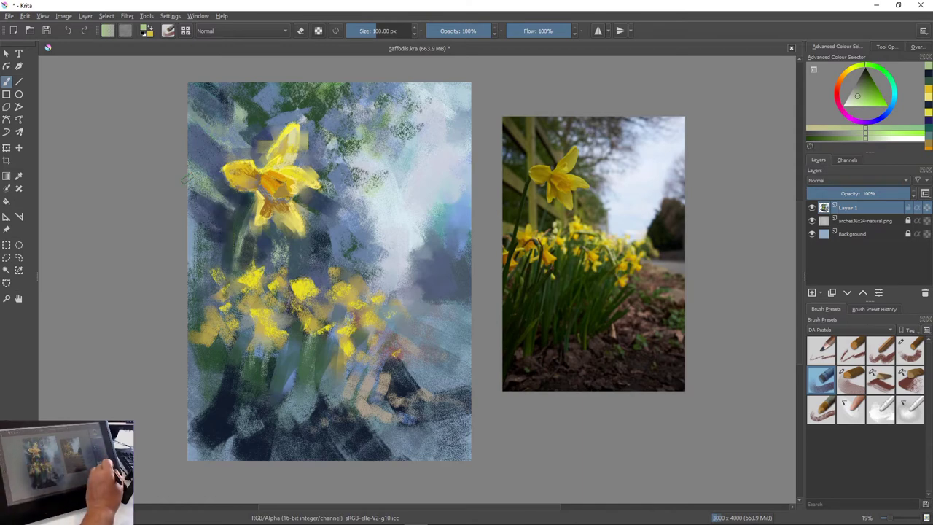
# Switch to the 200 px DA Pastels brush, test pale green strokes beside the main stem, and reduce the brush to 126 px
pyautogui.click(909, 351)
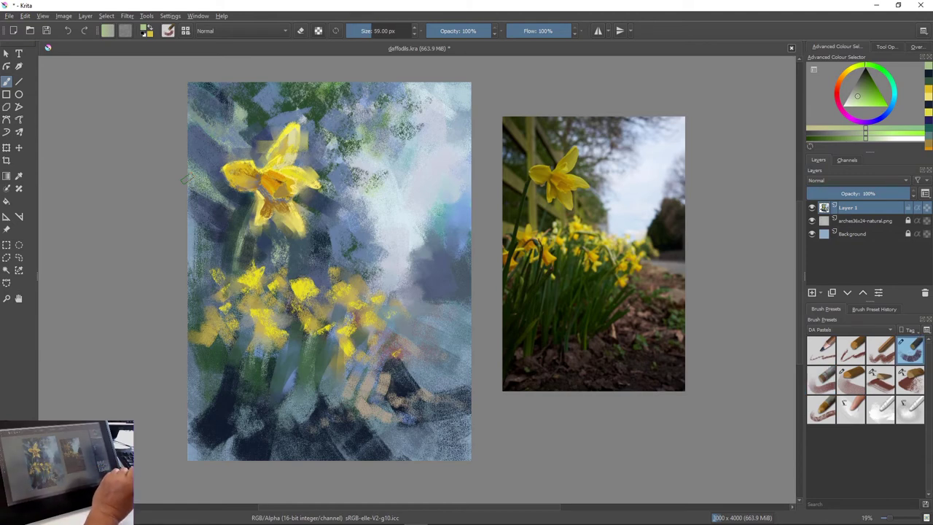
pyautogui.click(880, 351)
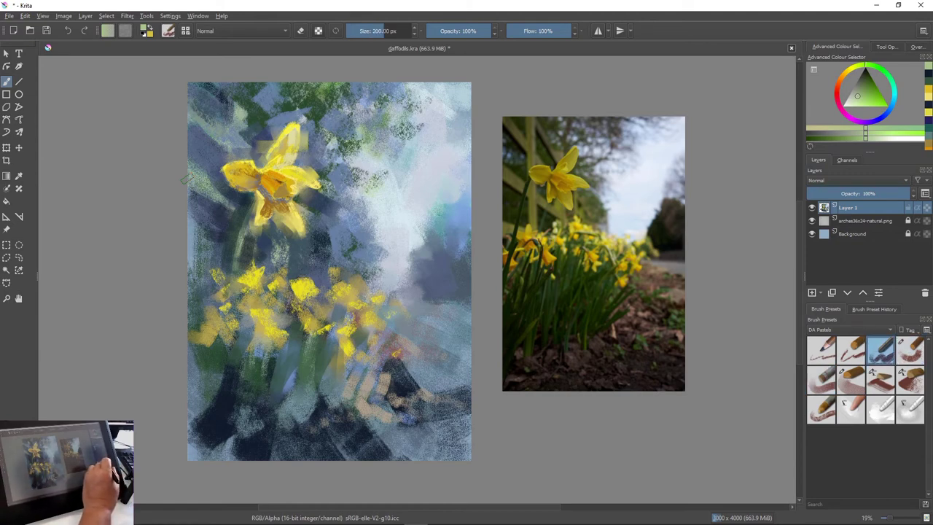
pyautogui.moveTo(245, 210); pyautogui.dragTo(220, 254)
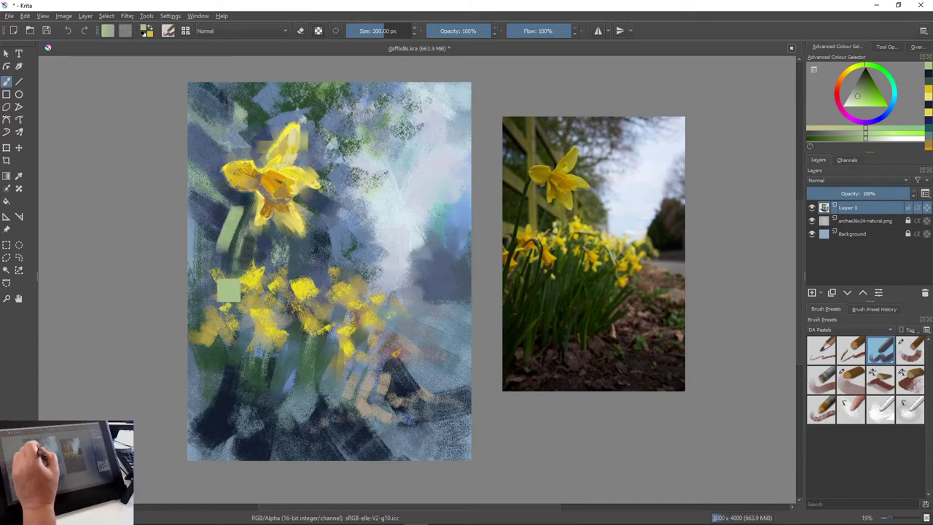
pyautogui.moveTo(233, 209); pyautogui.dragTo(223, 252)
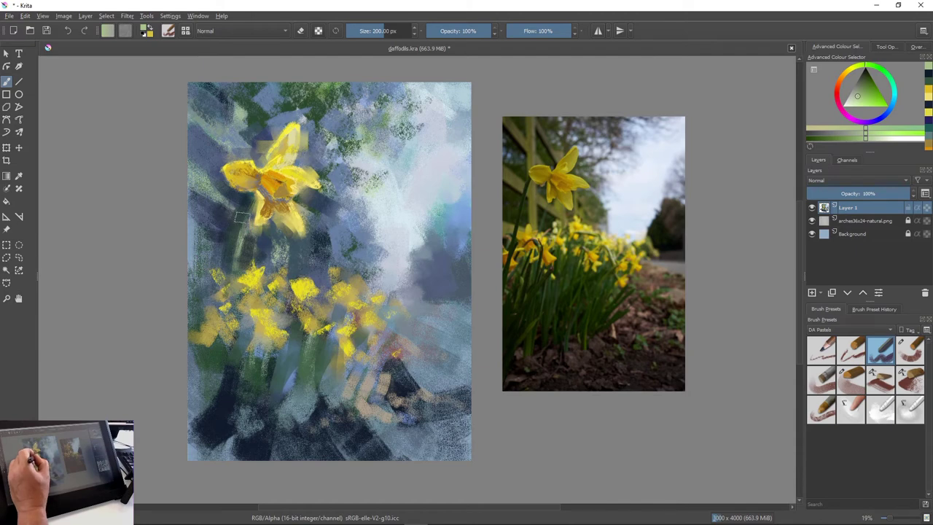
pyautogui.press('[')
pyautogui.press('[')
pyautogui.press('[')
pyautogui.press('[')
pyautogui.press('[')
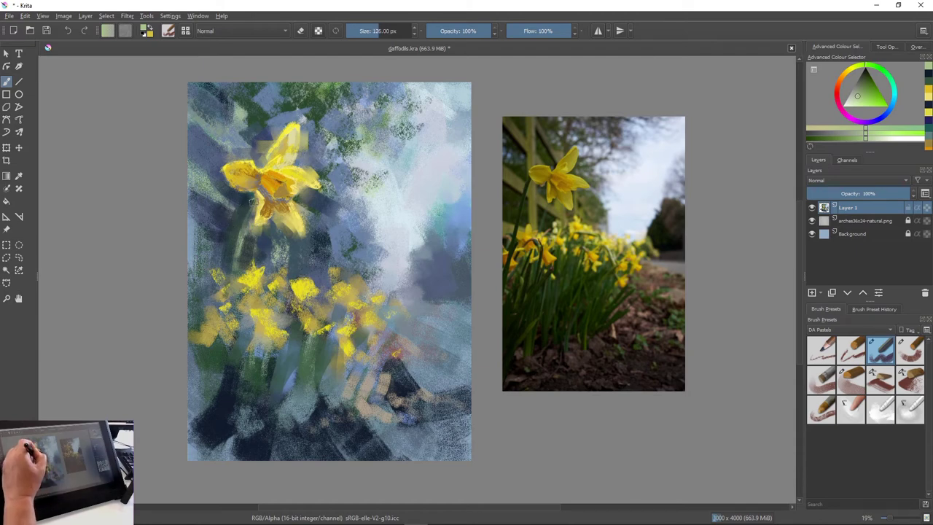
# Try pale green strokes along the main daffodil's stem just below the left petal
pyautogui.moveTo(256, 191); pyautogui.dragTo(241, 244)
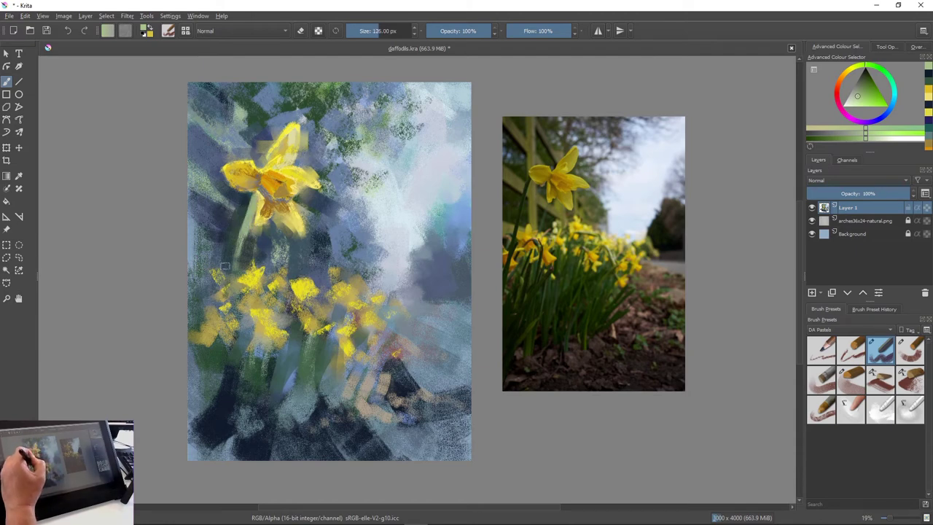
pyautogui.keyDown('ctrl'); pyautogui.click(218, 288); pyautogui.keyUp('ctrl')
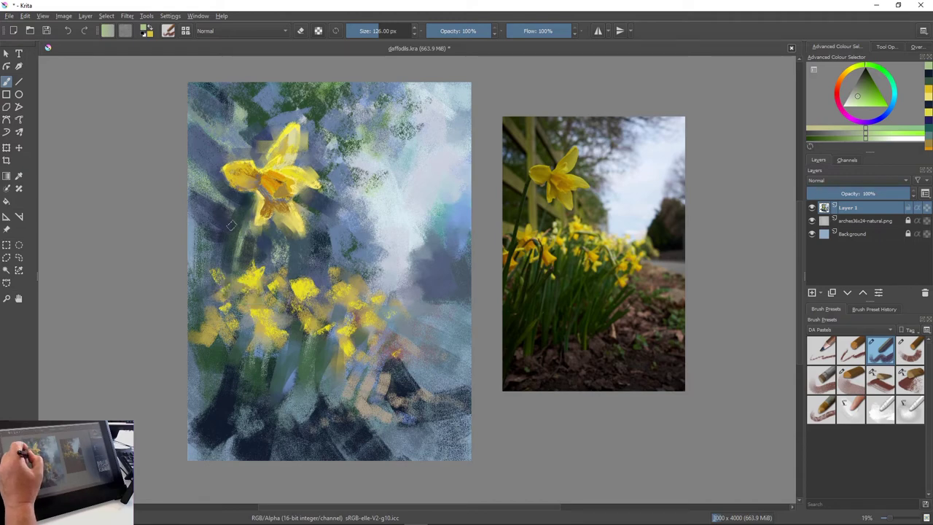
pyautogui.moveTo(249, 193); pyautogui.dragTo(230, 222)
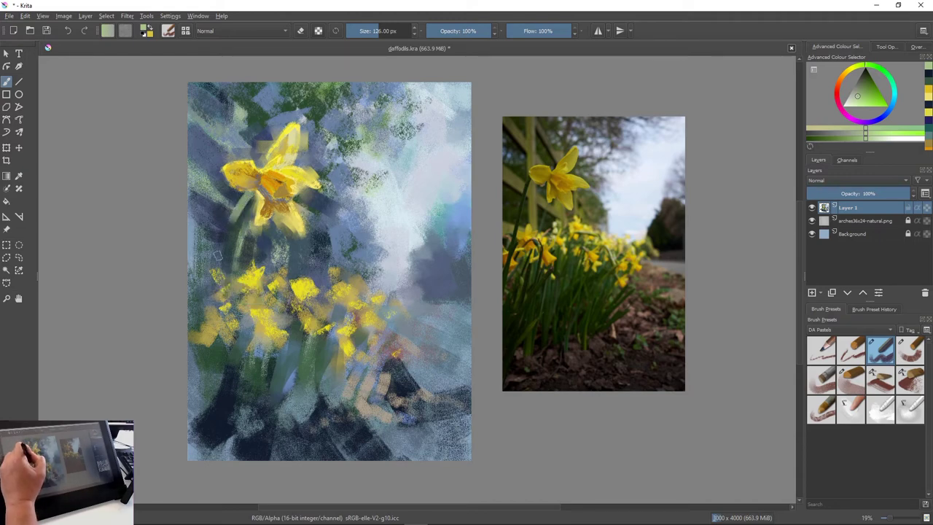
pyautogui.keyDown('ctrl'); pyautogui.click(203, 272); pyautogui.keyUp('ctrl')
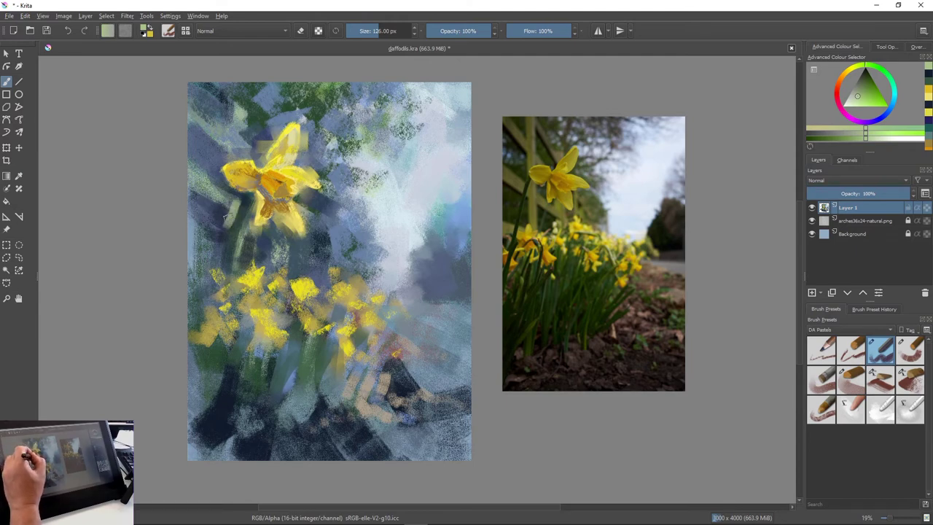
# Paint pale green fence strokes left of the main daffodil: a diagonal rail and vertical post sections above and below the left petal
pyautogui.moveTo(230, 207)
pyautogui.mouseDown()
pyautogui.moveTo(205, 192)
pyautogui.moveTo(246, 228)
pyautogui.moveTo(198, 198)
pyautogui.moveTo(224, 216)
pyautogui.mouseUp()
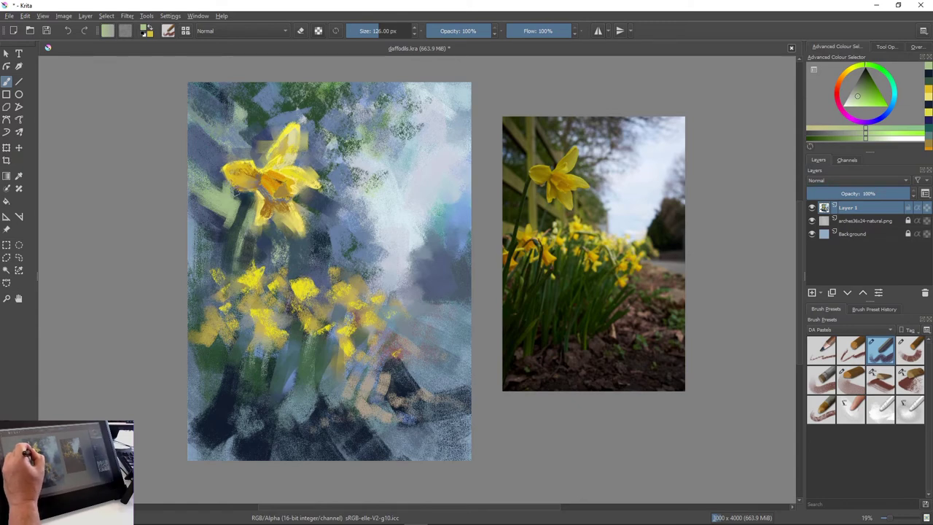
pyautogui.moveTo(241, 110); pyautogui.dragTo(241, 148)
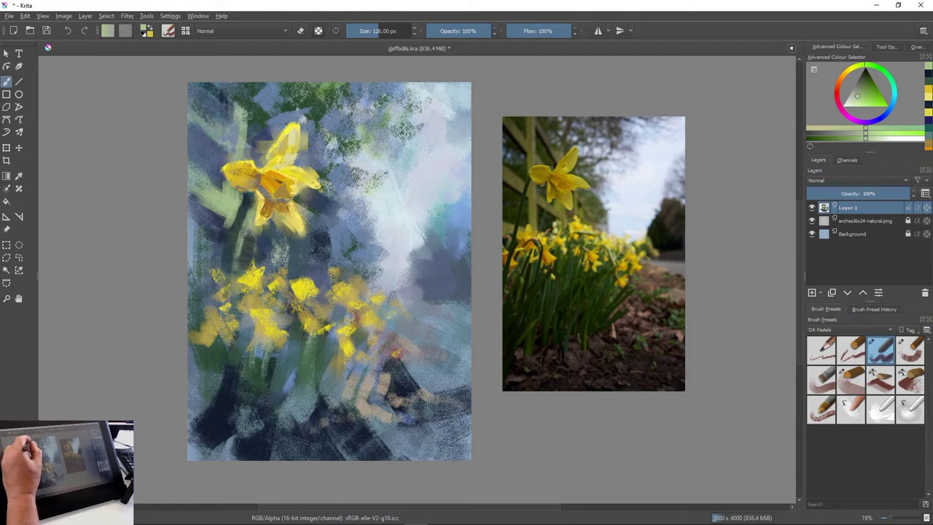
pyautogui.moveTo(245, 116); pyautogui.dragTo(231, 159)
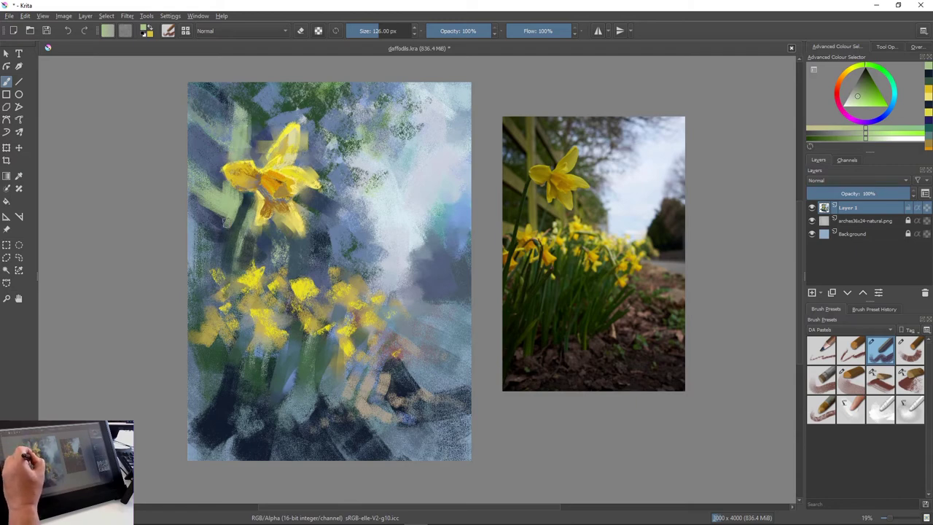
pyautogui.moveTo(226, 222); pyautogui.dragTo(236, 267)
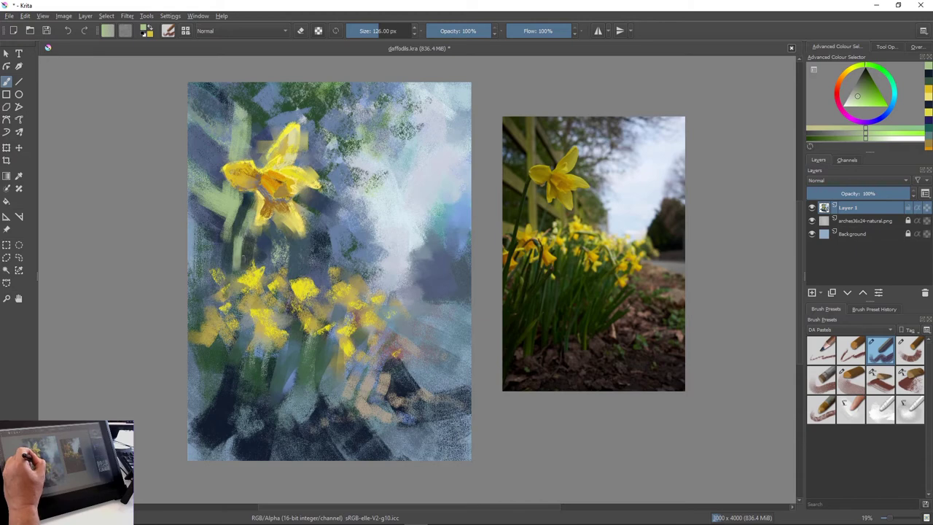
pyautogui.moveTo(247, 234); pyautogui.dragTo(244, 266)
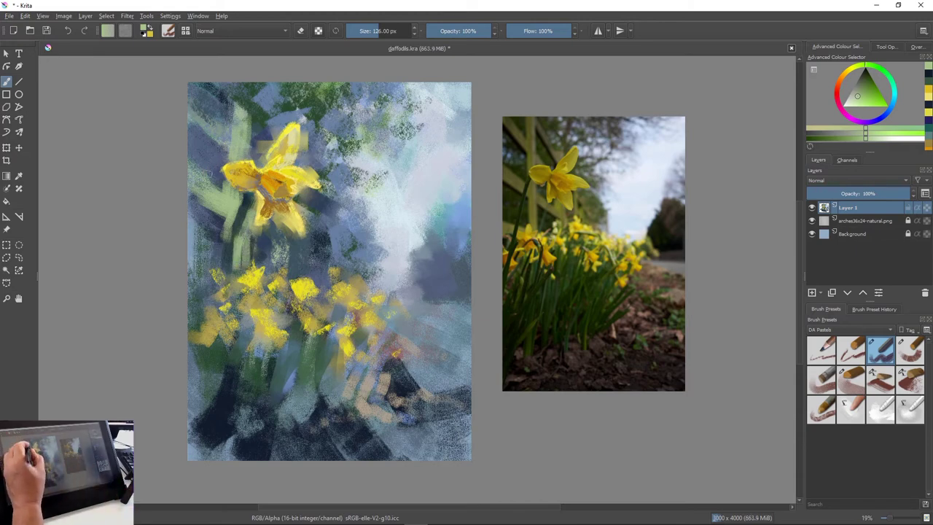
# Enlarge the brush to 263 px and add a pale green upper-left fence rail and a vertical slat left of the main stem
pyautogui.press(']')
pyautogui.press(']')
pyautogui.press(']')
pyautogui.press(']')
pyautogui.press(']')
pyautogui.press(']')
pyautogui.press(']')
pyautogui.press(']')
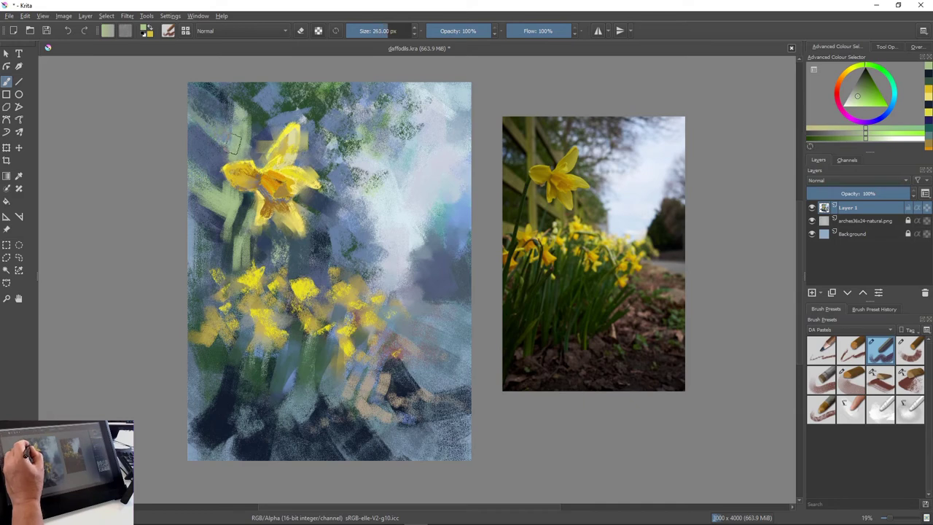
pyautogui.moveTo(236, 144); pyautogui.dragTo(195, 111)
pyautogui.moveTo(220, 203)
pyautogui.mouseDown()
pyautogui.moveTo(195, 206)
pyautogui.moveTo(211, 245)
pyautogui.mouseUp()
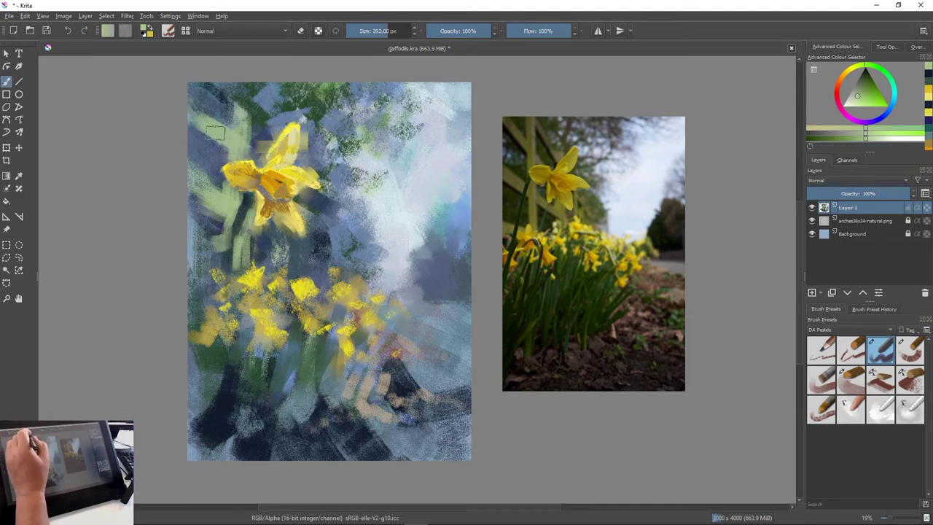
# Reduce the brush to 118 px and add thinner pale green fence strokes above the main daffodil's left petal and below its lower petals
pyautogui.press('[')
pyautogui.moveTo(257, 121); pyautogui.dragTo(246, 121)
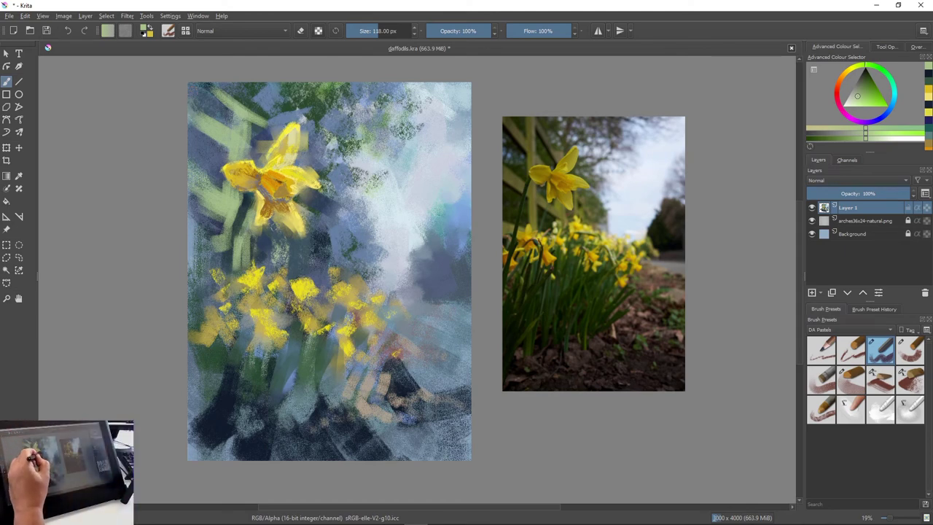
pyautogui.moveTo(277, 233); pyautogui.dragTo(275, 255)
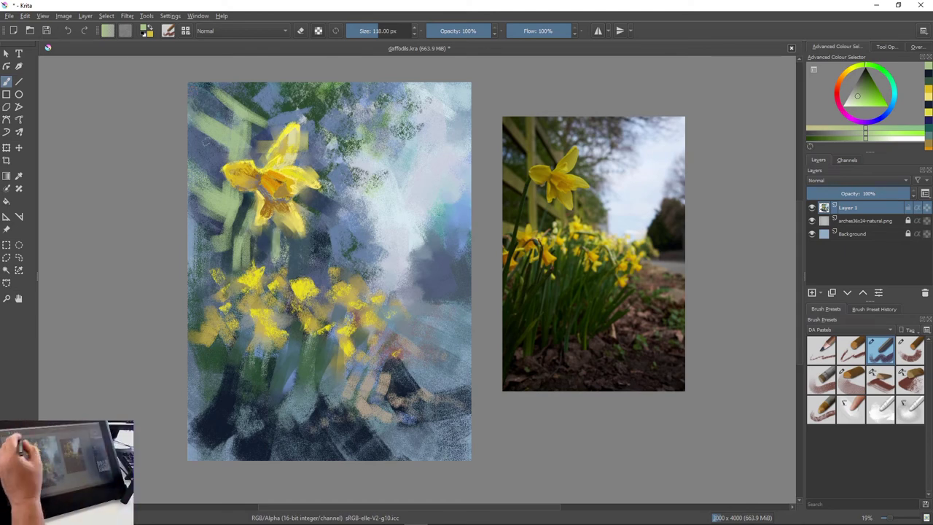
# Sample the muted blue beside the fence and narrow the pale green rails and slats with a brush enlarged up to 165 px
pyautogui.keyDown('ctrl'); pyautogui.click(198, 177); pyautogui.keyUp('ctrl')
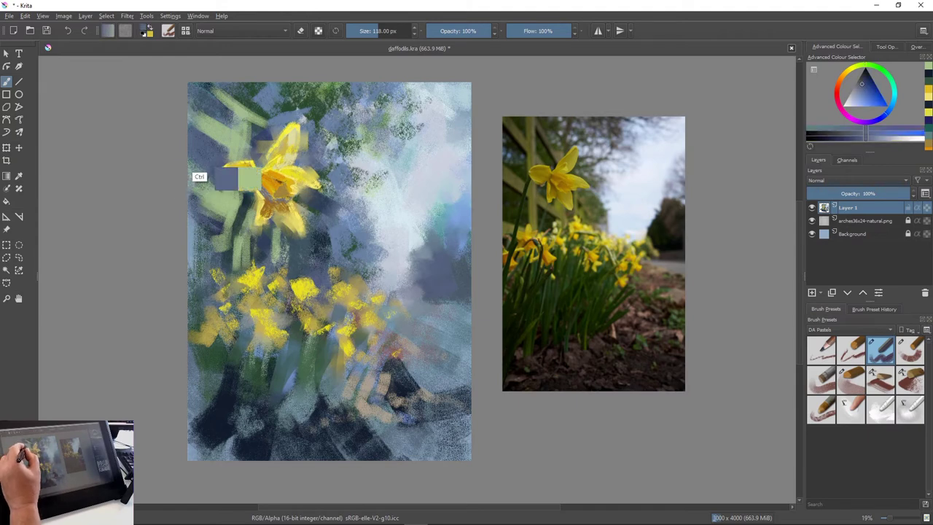
pyautogui.press(']')
pyautogui.press(']')
pyautogui.press(']')
pyautogui.press(']')
pyautogui.press(']')
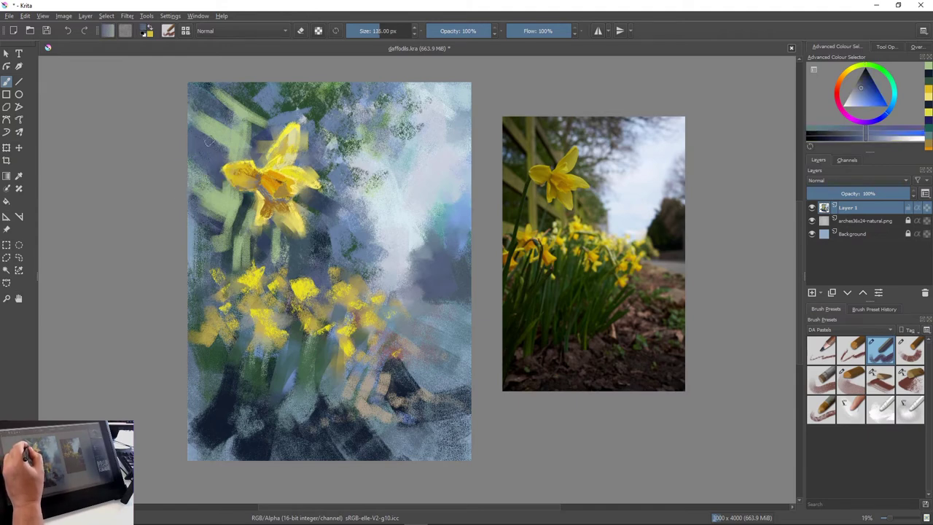
pyautogui.moveTo(224, 142)
pyautogui.mouseDown()
pyautogui.moveTo(212, 111)
pyautogui.moveTo(228, 133)
pyautogui.moveTo(234, 118)
pyautogui.moveTo(232, 135)
pyautogui.moveTo(208, 86)
pyautogui.mouseUp()
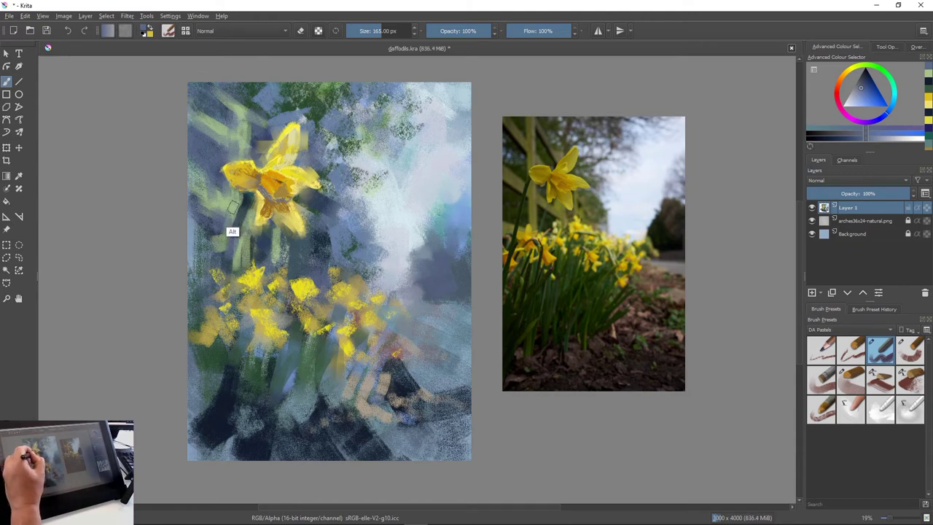
# Reduce the brush to 96 px and paint thin pale green fence strokes and dark stem strokes below the main daffodil's left petal
pyautogui.press('[')
pyautogui.press('[')
pyautogui.press('[')
pyautogui.press('[')
pyautogui.press('[')
pyautogui.press('[')
pyautogui.press('[')
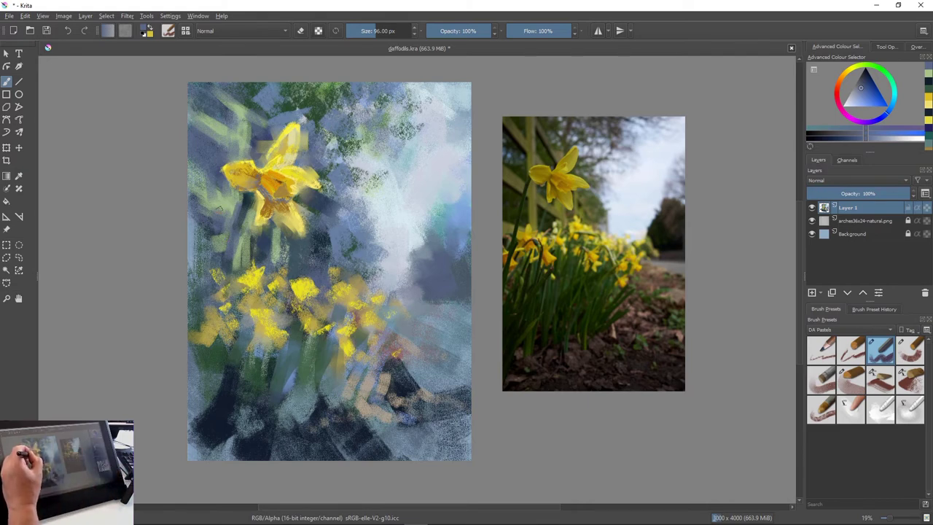
pyautogui.keyDown('ctrl'); pyautogui.click(223, 202); pyautogui.keyUp('ctrl')
pyautogui.moveTo(241, 202); pyautogui.dragTo(232, 228)
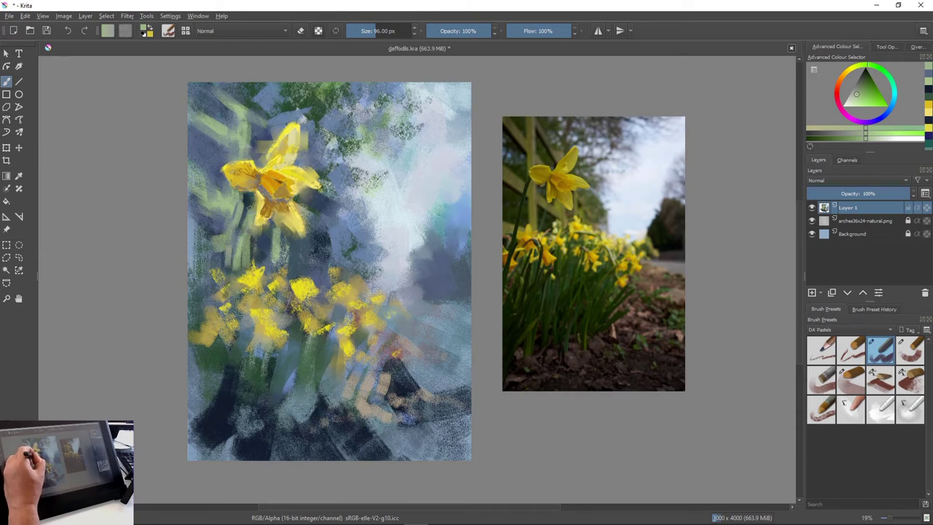
pyautogui.keyDown('ctrl'); pyautogui.click(247, 224); pyautogui.keyUp('ctrl')
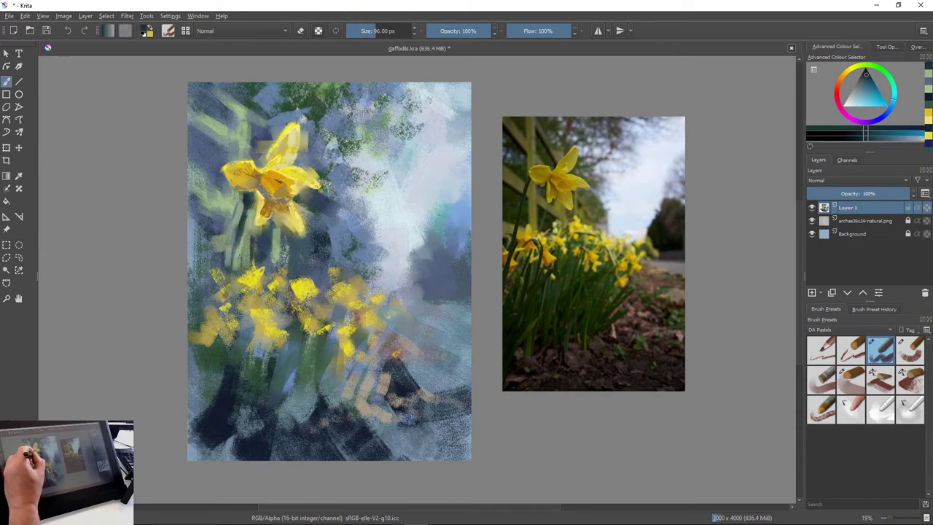
pyautogui.moveTo(235, 252); pyautogui.dragTo(231, 274)
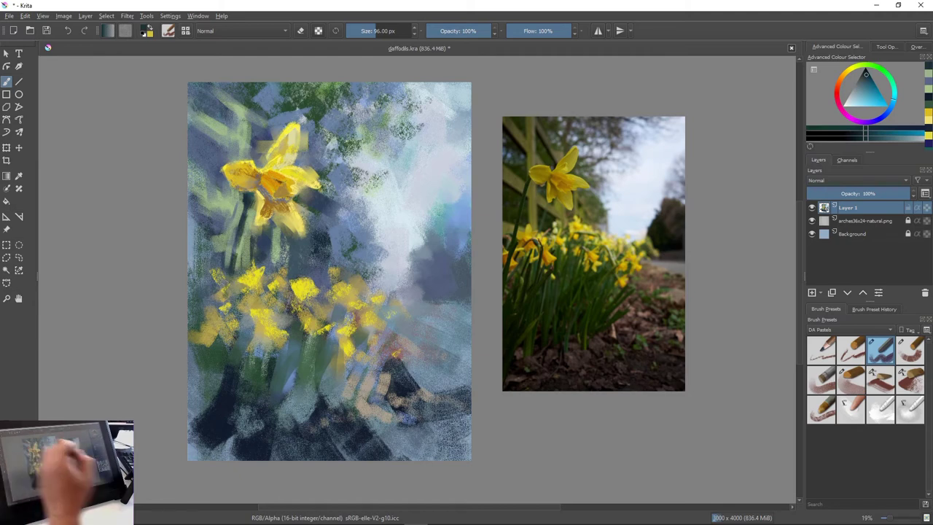
# Sample yellow, enlarge the brush to 118 px and build up the main daffodil's lower-right petal and right petal tip
pyautogui.keyDown('ctrl'); pyautogui.click(317, 247); pyautogui.keyUp('ctrl')
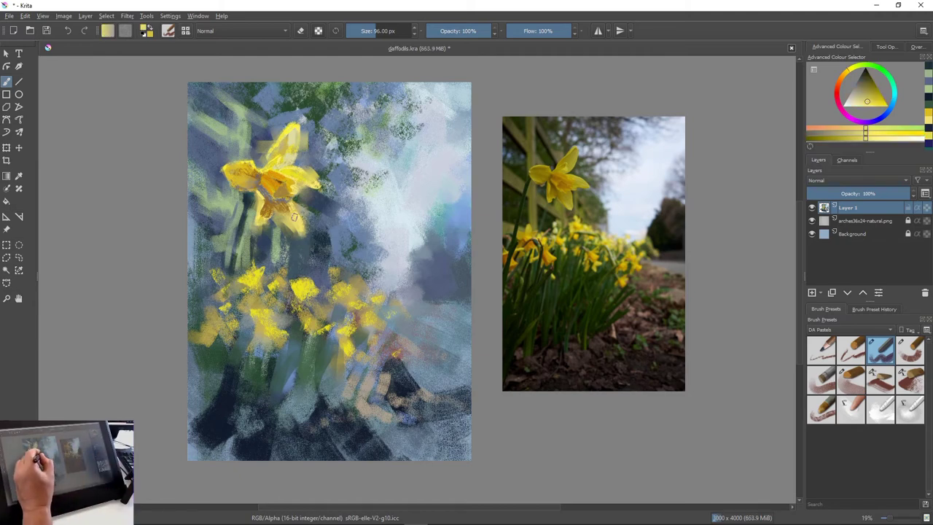
pyautogui.press(']')
pyautogui.press(']')
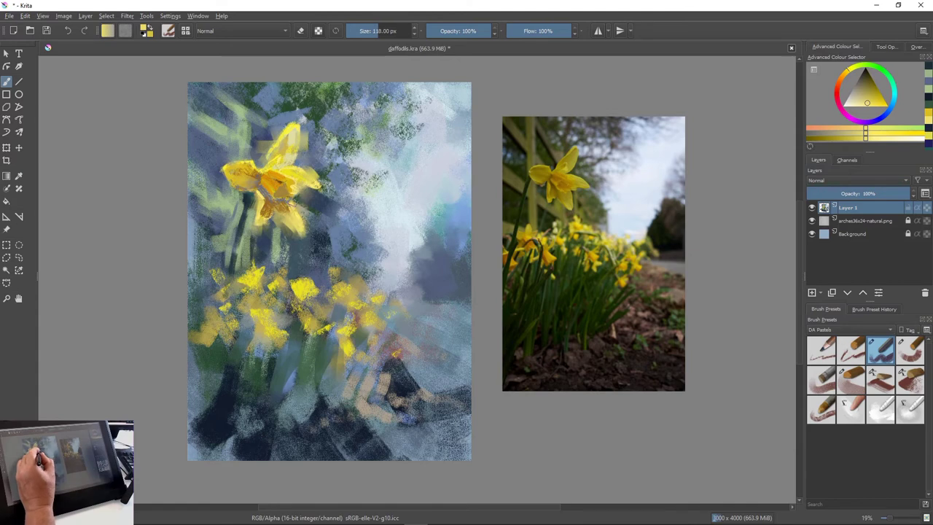
pyautogui.moveTo(293, 201); pyautogui.dragTo(302, 219)
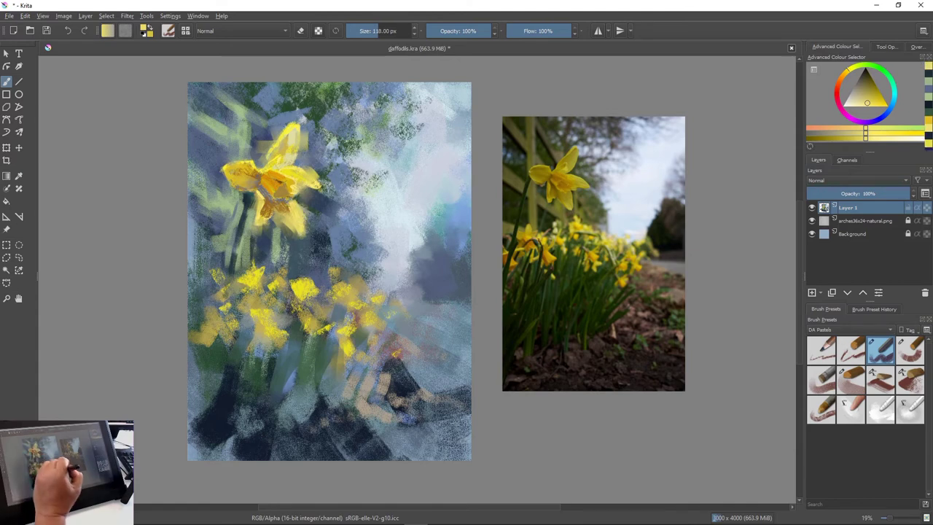
pyautogui.moveTo(319, 184); pyautogui.dragTo(318, 174)
# Add cream and near-white highlights to the main daffodil's right and upper petals and soften them with light yellow
pyautogui.keyDown('ctrl'); pyautogui.click(303, 172); pyautogui.keyUp('ctrl')
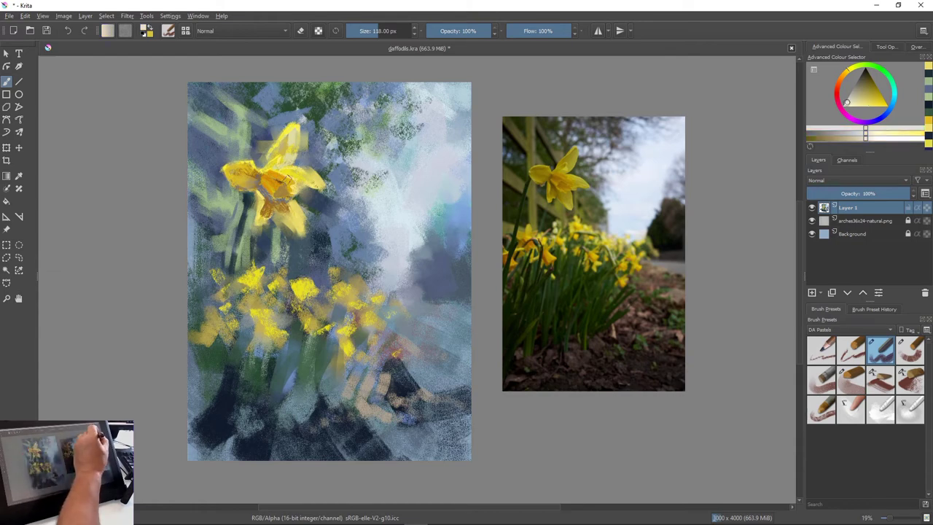
pyautogui.moveTo(302, 169); pyautogui.dragTo(320, 183)
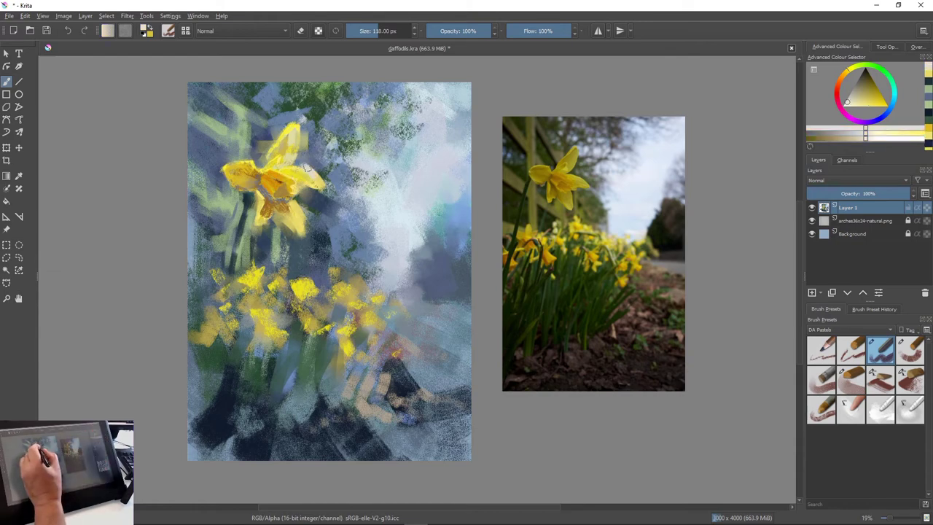
pyautogui.keyDown('ctrl'); pyautogui.click(303, 167); pyautogui.keyUp('ctrl')
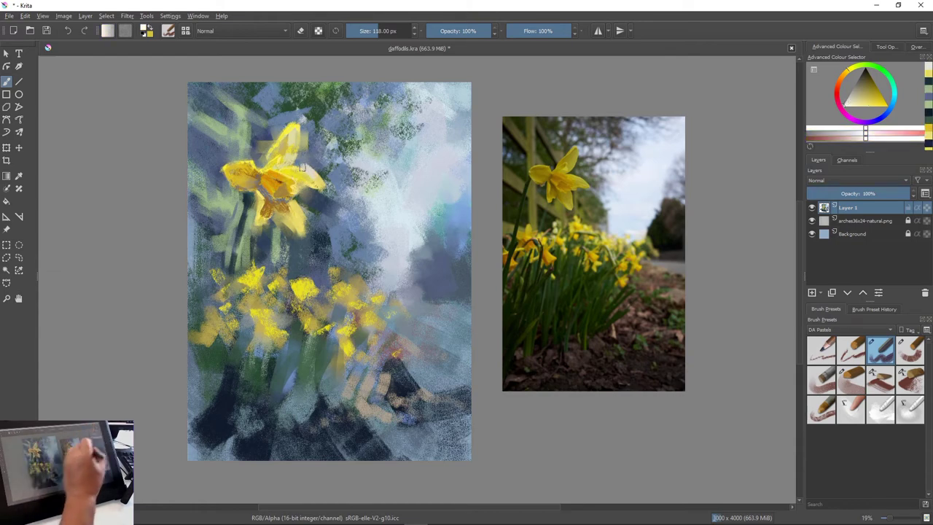
pyautogui.moveTo(300, 166); pyautogui.dragTo(313, 182)
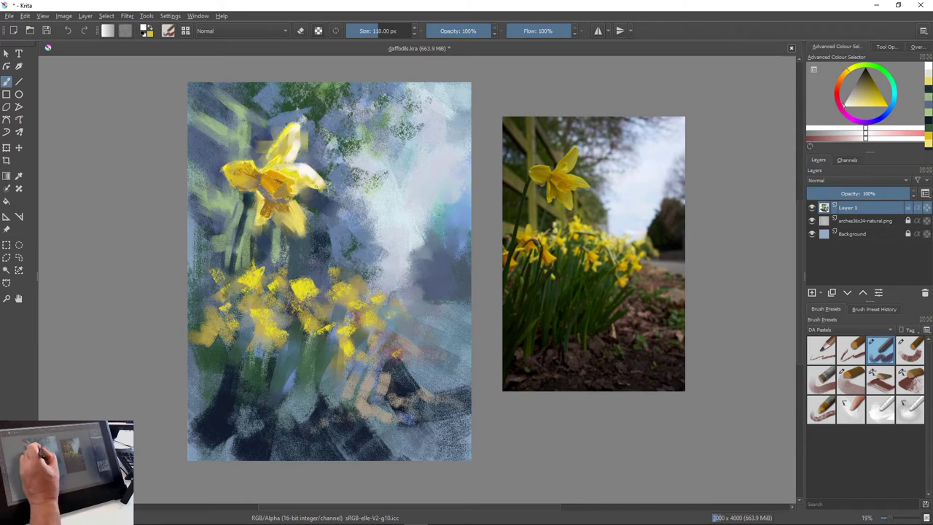
pyautogui.click(869, 106)
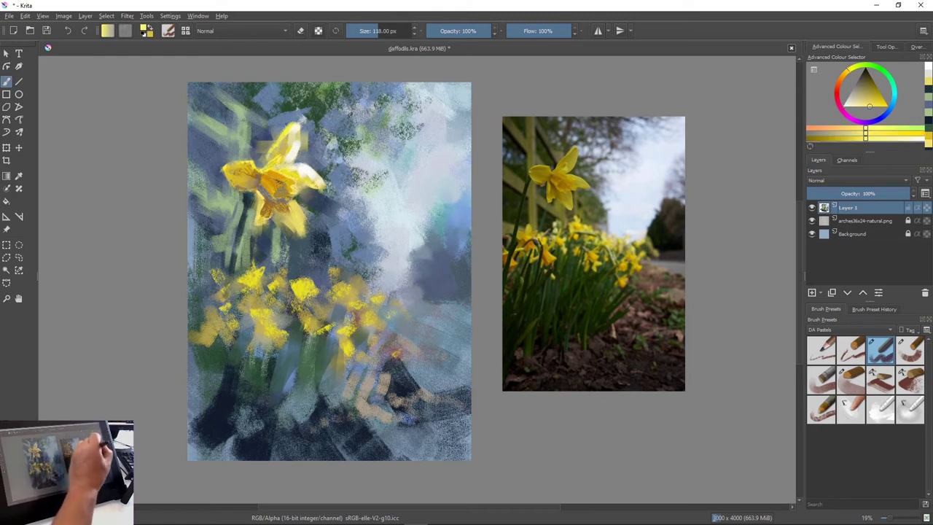
pyautogui.moveTo(314, 180); pyautogui.dragTo(293, 156)
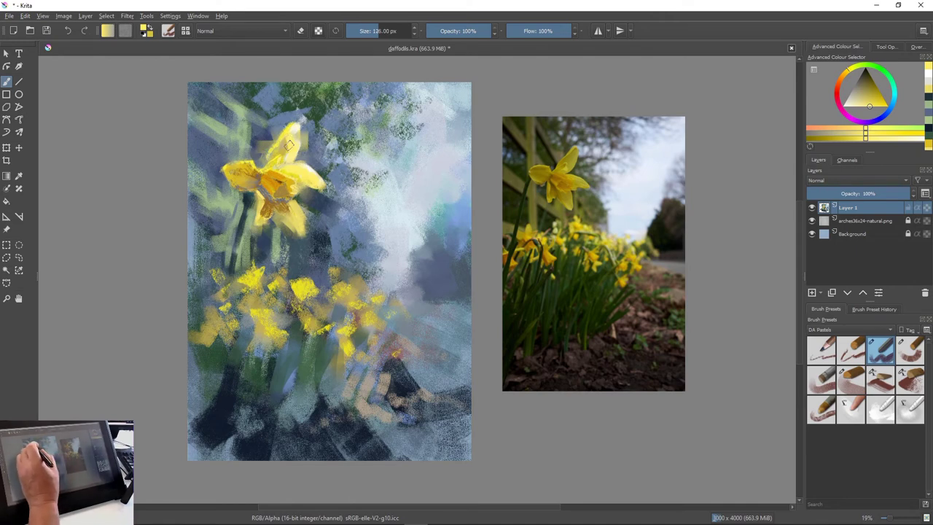
# Enlarge the brush to 281 px and dab soft yellow patches on both sides of the main daffodil's upper petals
pyautogui.press(']')
pyautogui.press(']')
pyautogui.press(']')
pyautogui.press(']')
pyautogui.press(']')
pyautogui.press(']')
pyautogui.press(']')
pyautogui.press(']')
pyautogui.press(']')
pyautogui.press(']')
pyautogui.press(']')
pyautogui.press(']')
pyautogui.press(']')
pyautogui.moveTo(302, 137); pyautogui.dragTo(337, 172)
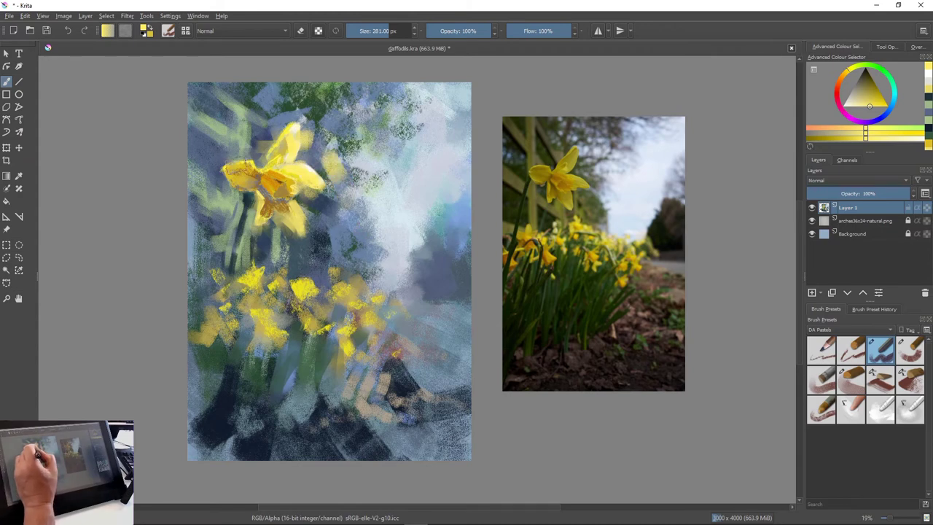
pyautogui.moveTo(260, 135); pyautogui.dragTo(264, 142)
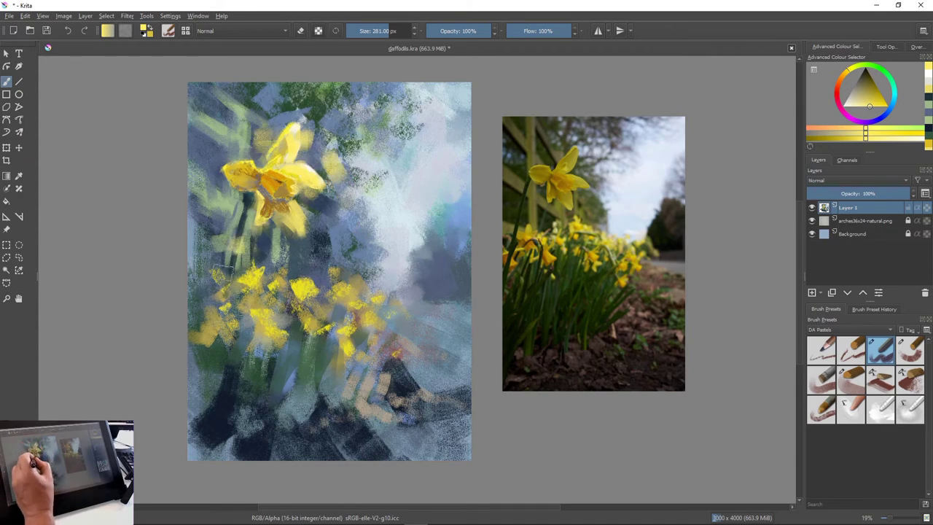
# Scatter soft yellow dabs across the pale sky area and beside the right end of the lower daffodils
pyautogui.moveTo(375, 221); pyautogui.dragTo(382, 230)
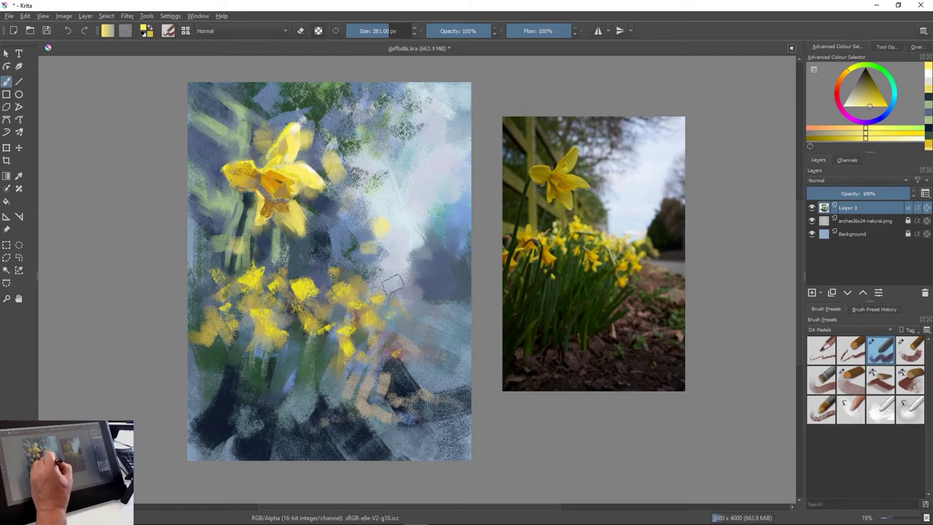
pyautogui.moveTo(432, 194); pyautogui.dragTo(432, 234)
pyautogui.moveTo(451, 253); pyautogui.dragTo(450, 260)
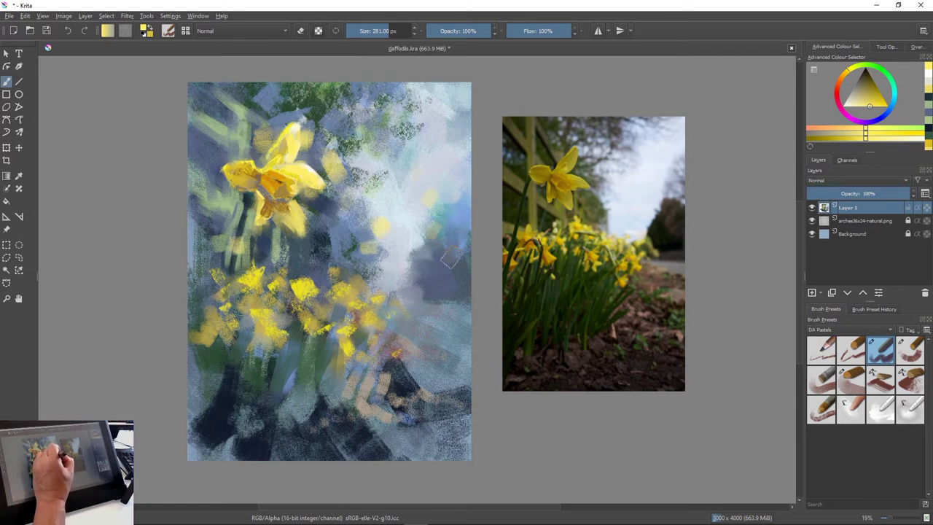
pyautogui.moveTo(398, 111); pyautogui.dragTo(398, 117)
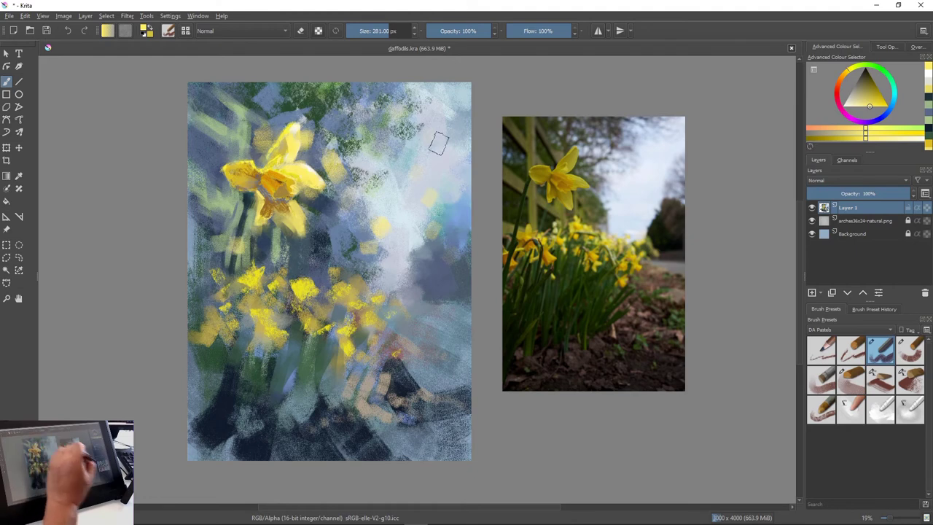
pyautogui.moveTo(424, 278); pyautogui.dragTo(425, 289)
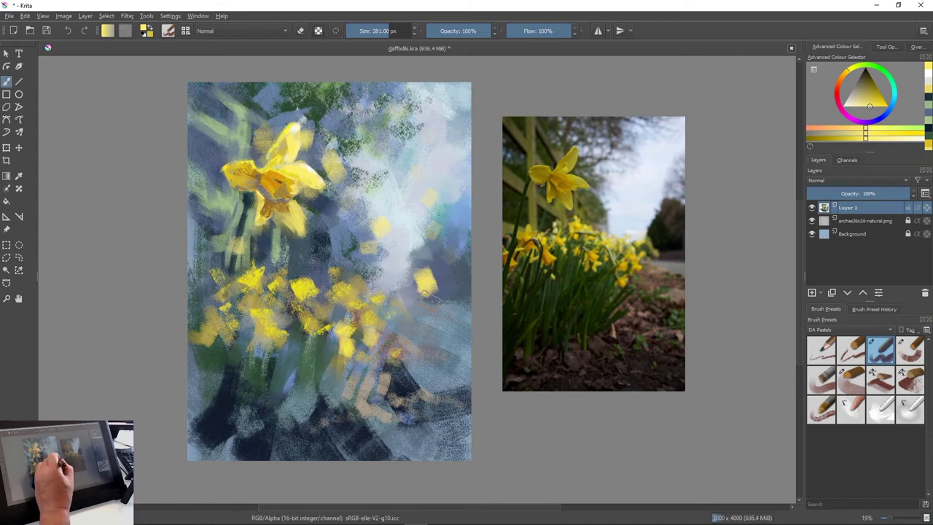
# Cover the bright yellow patch at the sky's lower edge with sampled blue-greys and mute the background yellow dabs with pale lavender
pyautogui.keyDown('alt'); pyautogui.click(396, 282); pyautogui.keyUp('alt')
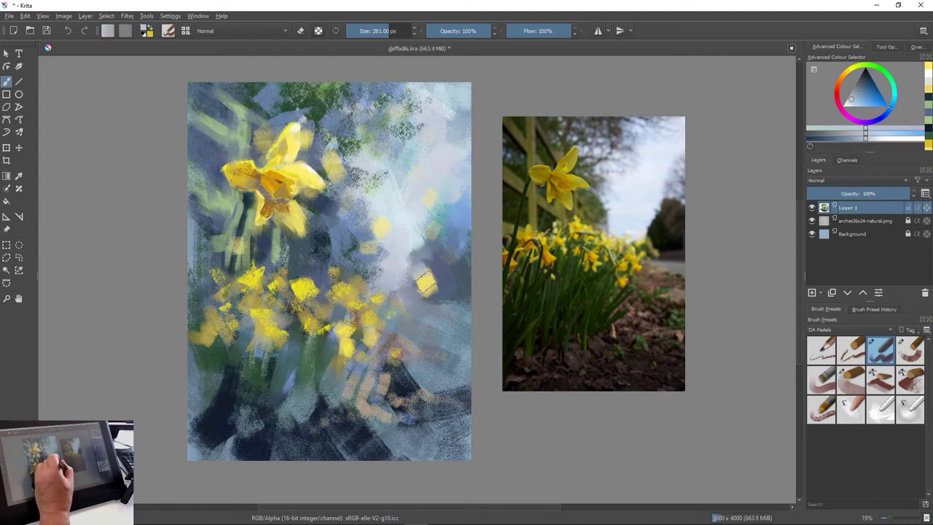
pyautogui.moveTo(424, 275)
pyautogui.mouseDown()
pyautogui.moveTo(433, 280)
pyautogui.moveTo(416, 283)
pyautogui.moveTo(435, 281)
pyautogui.moveTo(416, 294)
pyautogui.moveTo(429, 274)
pyautogui.mouseUp()
pyautogui.keyDown('alt'); pyautogui.click(455, 282); pyautogui.keyUp('alt')
pyautogui.keyDown('alt'); pyautogui.click(400, 247); pyautogui.keyUp('alt')
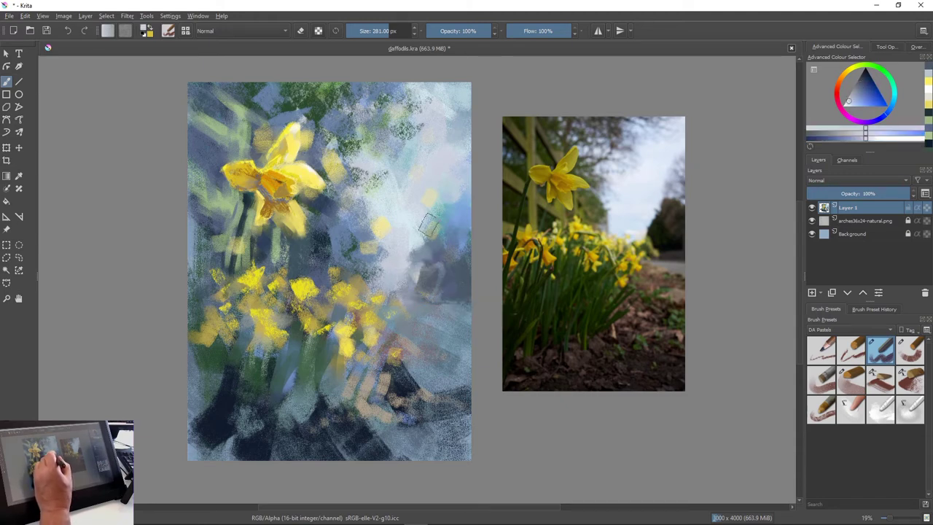
pyautogui.moveTo(429, 225); pyautogui.dragTo(438, 242)
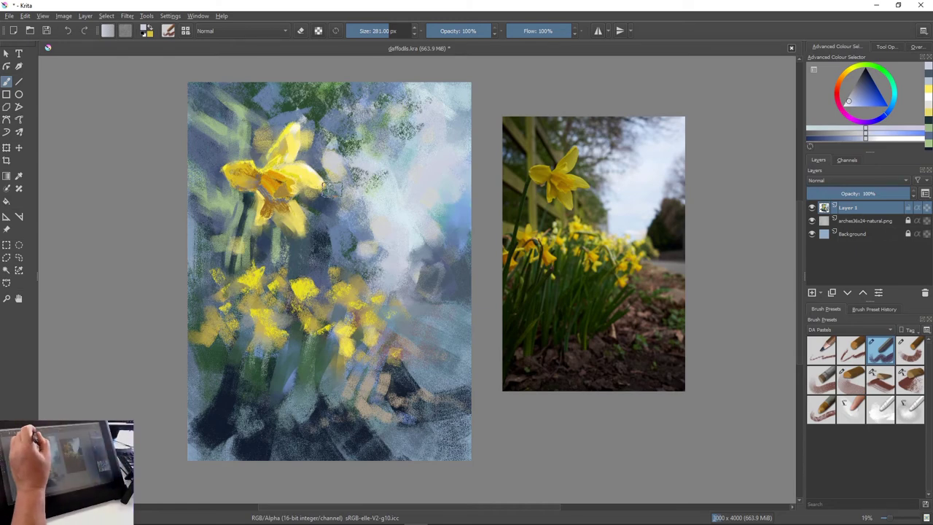
# Dab pale lavender light spots through the foliage above and beside the main daffodil, reducing the brush to 135 px, and sample pale sky blue
pyautogui.moveTo(344, 115)
pyautogui.mouseDown()
pyautogui.moveTo(345, 136)
pyautogui.moveTo(363, 105)
pyautogui.moveTo(384, 134)
pyautogui.mouseUp()
pyautogui.moveTo(325, 98)
pyautogui.mouseDown()
pyautogui.moveTo(304, 98)
pyautogui.moveTo(310, 89)
pyautogui.moveTo(288, 106)
pyautogui.moveTo(295, 84)
pyautogui.moveTo(291, 110)
pyautogui.mouseUp()
pyautogui.press('[')
pyautogui.press('[')
pyautogui.press('[')
pyautogui.press('[')
pyautogui.press('[')
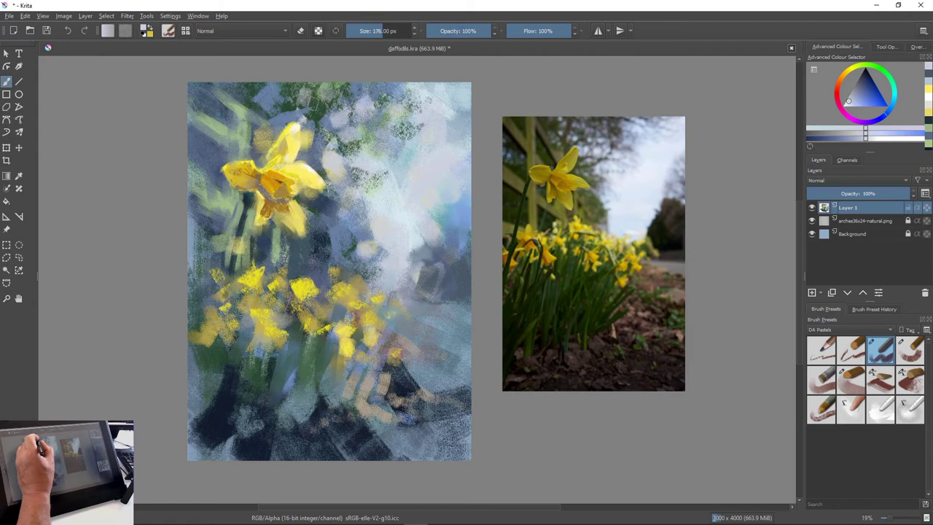
pyautogui.press('[')
pyautogui.press('[')
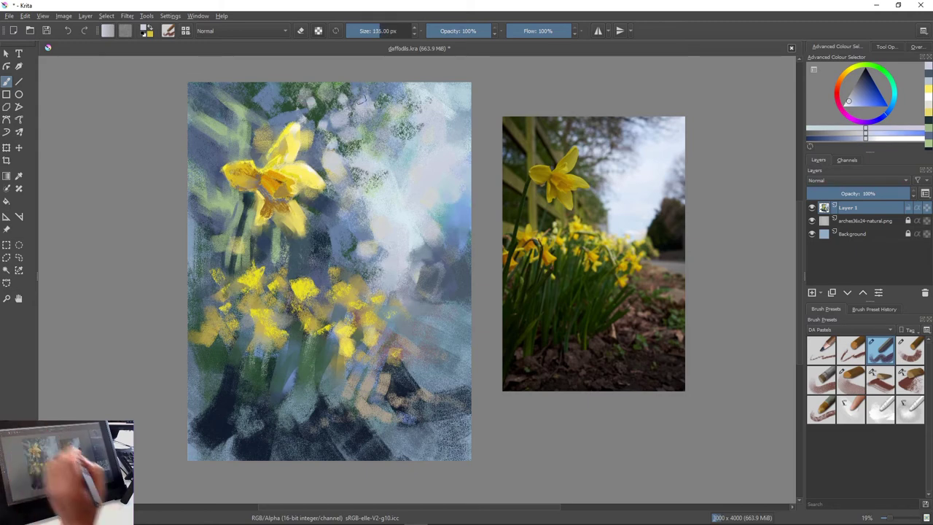
pyautogui.moveTo(361, 96)
pyautogui.mouseDown()
pyautogui.moveTo(380, 118)
pyautogui.moveTo(403, 101)
pyautogui.mouseUp()
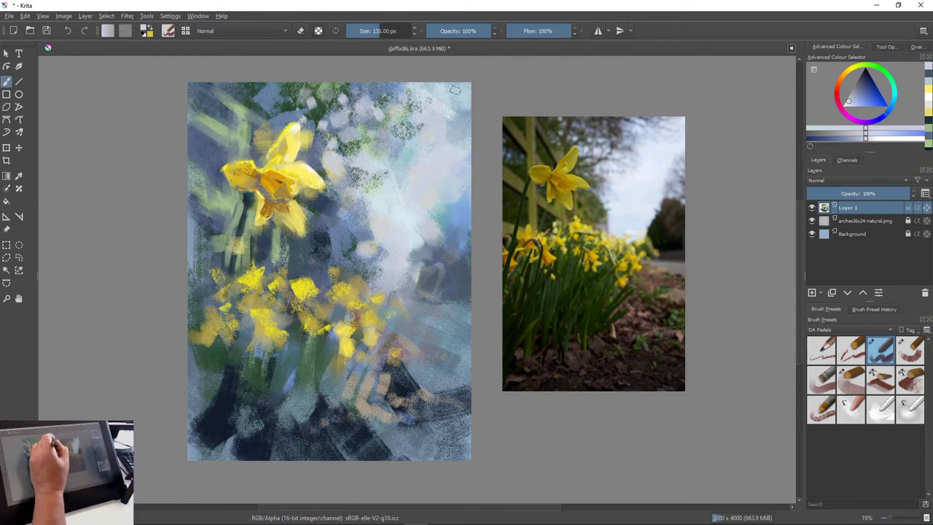
pyautogui.keyDown('ctrl'); pyautogui.click(463, 125); pyautogui.keyUp('ctrl')
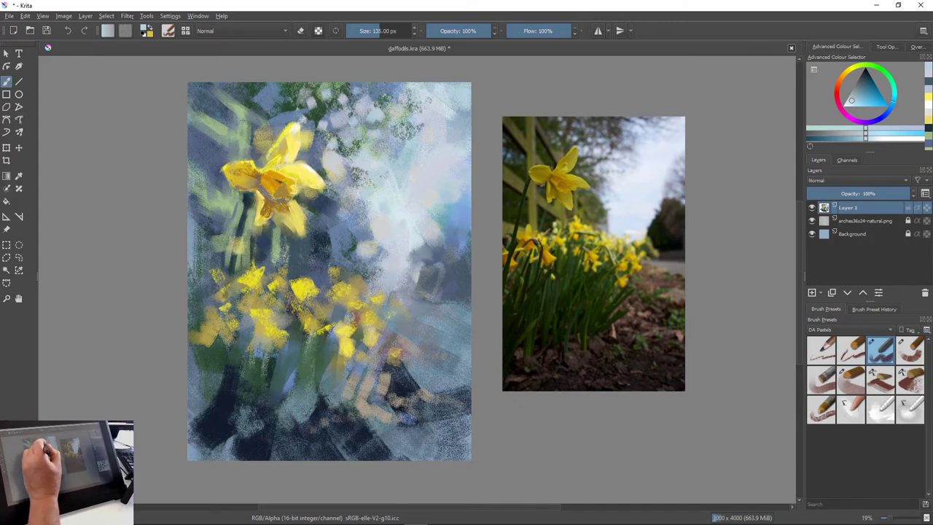
# Dab sampled dark green leaf marks in the foliage right of the main daffodil and add muted blue strokes below them
pyautogui.keyDown('ctrl'); pyautogui.click(368, 177); pyautogui.keyUp('ctrl')
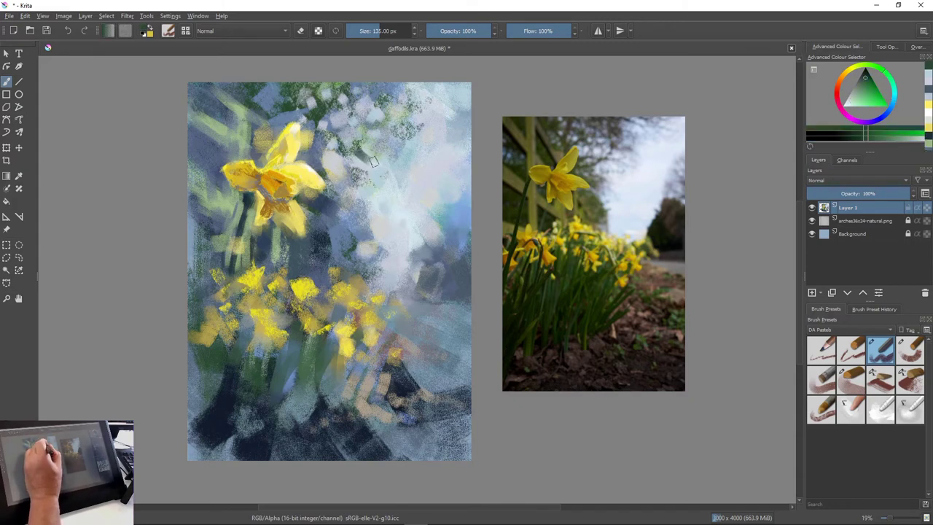
pyautogui.moveTo(373, 162)
pyautogui.mouseDown()
pyautogui.moveTo(390, 188)
pyautogui.moveTo(388, 157)
pyautogui.moveTo(405, 166)
pyautogui.moveTo(389, 160)
pyautogui.moveTo(379, 168)
pyautogui.moveTo(381, 147)
pyautogui.moveTo(395, 180)
pyautogui.moveTo(406, 178)
pyautogui.moveTo(383, 186)
pyautogui.mouseUp()
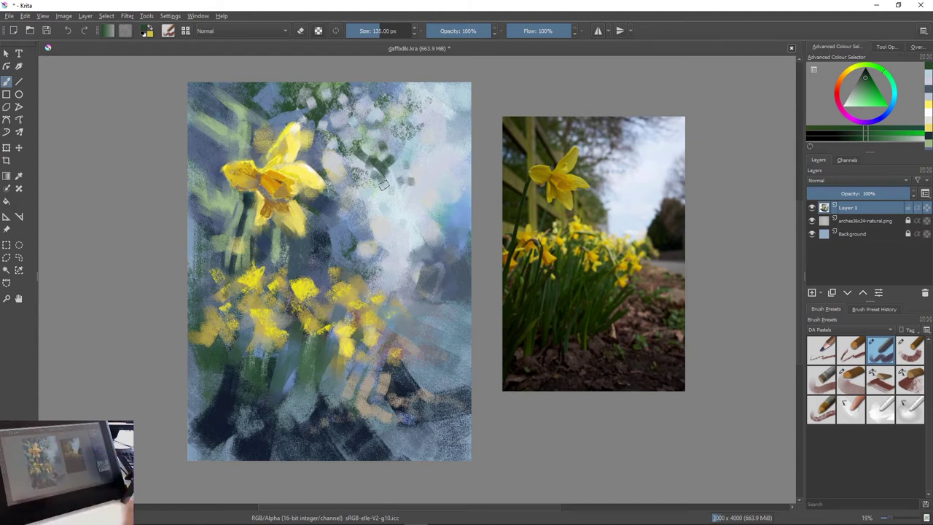
pyautogui.moveTo(367, 194)
pyautogui.mouseDown()
pyautogui.moveTo(397, 224)
pyautogui.moveTo(336, 205)
pyautogui.moveTo(347, 184)
pyautogui.mouseUp()
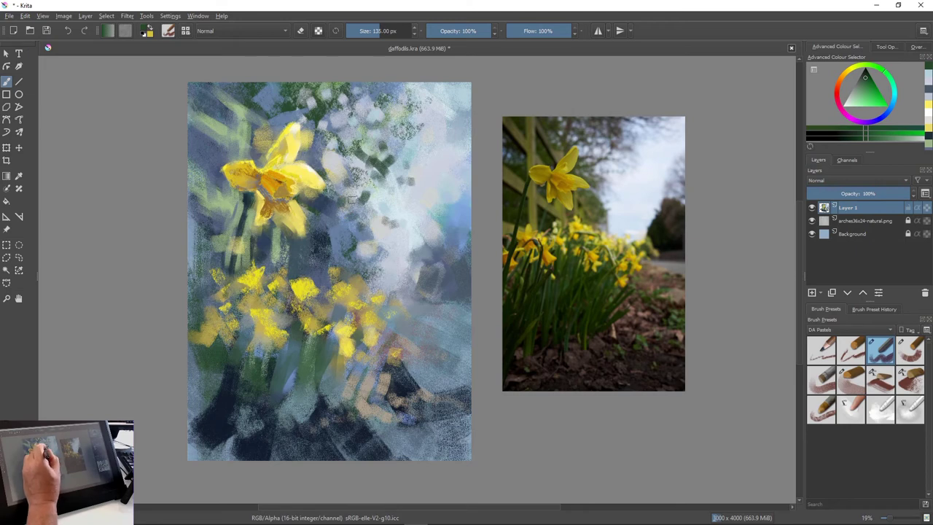
pyautogui.moveTo(346, 227)
pyautogui.mouseDown()
pyautogui.moveTo(371, 239)
pyautogui.moveTo(360, 245)
pyautogui.mouseUp()
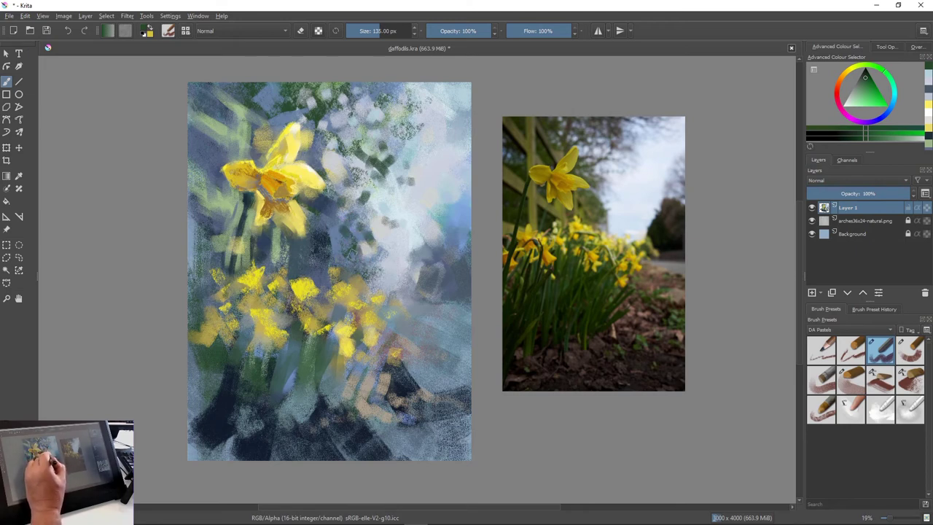
pyautogui.keyDown('ctrl'); pyautogui.click(336, 262); pyautogui.keyUp('ctrl')
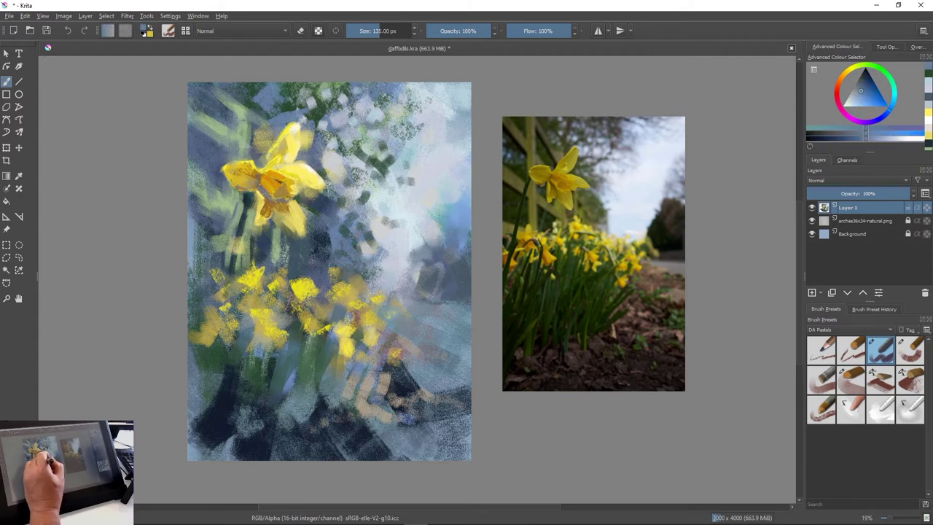
pyautogui.moveTo(351, 238); pyautogui.dragTo(358, 246)
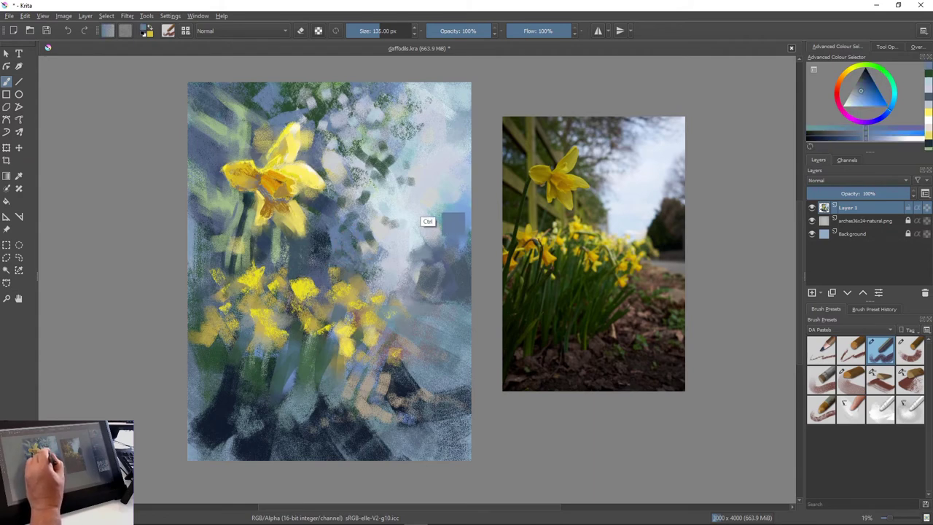
# Sample the pale sky tone and dab light spots through the lower background foliage between the main daffodil and the sky
pyautogui.keyDown('ctrl'); pyautogui.click(428, 223); pyautogui.keyUp('ctrl')
pyautogui.moveTo(379, 204); pyautogui.dragTo(383, 210)
pyautogui.moveTo(353, 235)
pyautogui.mouseDown()
pyautogui.moveTo(372, 246)
pyautogui.moveTo(379, 275)
pyautogui.mouseUp()
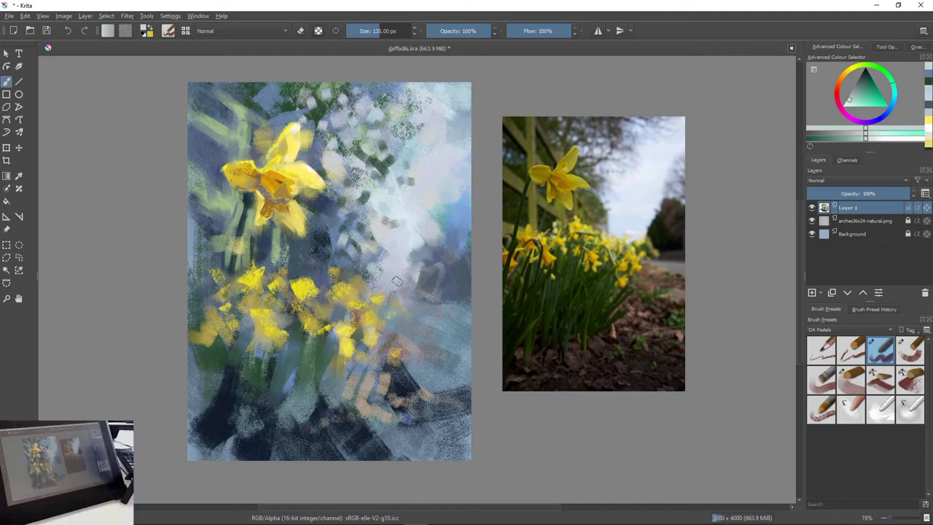
# Brighten the main daffodil's upper petal with sampled yellow and edge its left and lower petals in pale cream, using a 103 px brush
pyautogui.keyDown('ctrl'); pyautogui.click(293, 169); pyautogui.keyUp('ctrl')
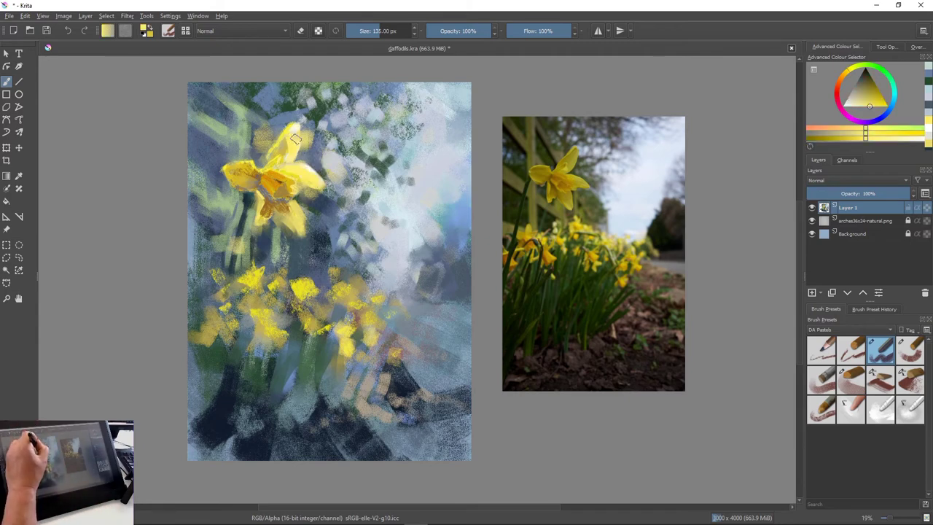
pyautogui.moveTo(277, 144); pyautogui.dragTo(291, 155)
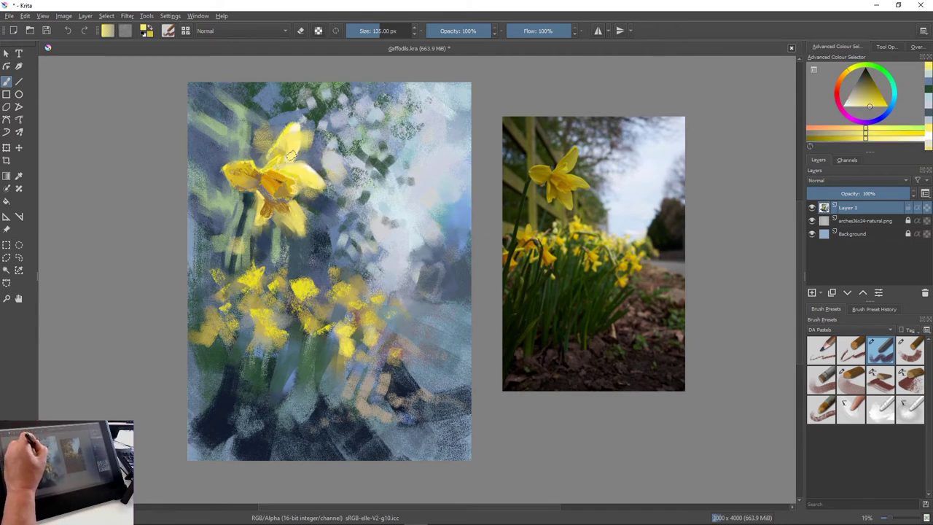
pyautogui.keyDown('ctrl'); pyautogui.click(280, 149); pyautogui.keyUp('ctrl')
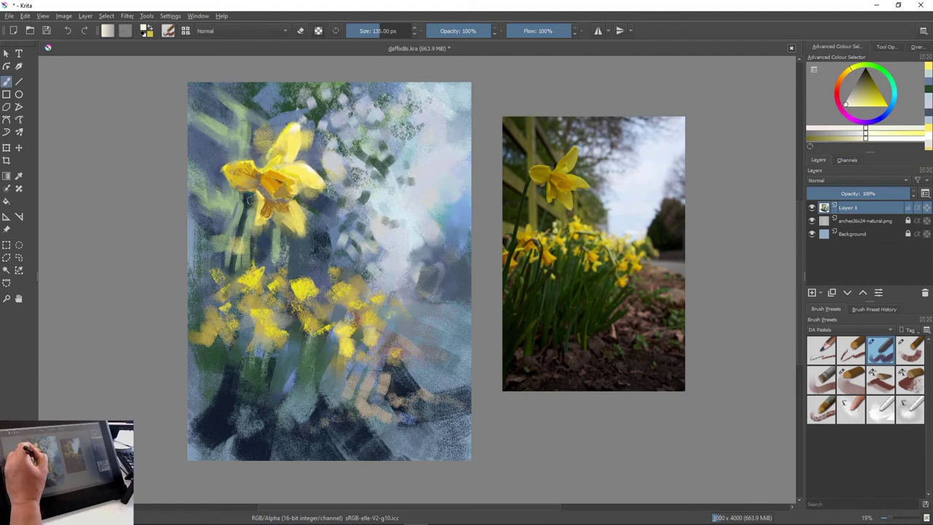
pyautogui.moveTo(259, 195); pyautogui.dragTo(242, 223)
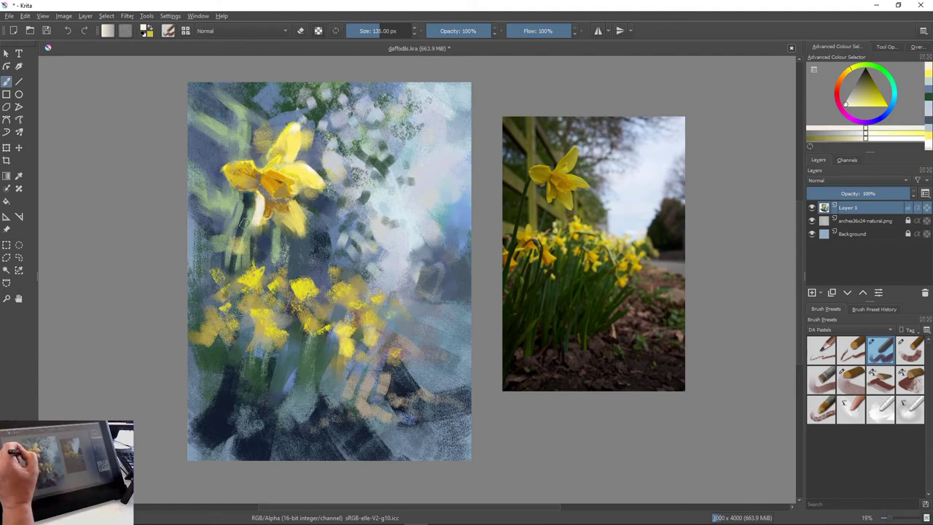
pyautogui.hotkey('ctrl', 'z')
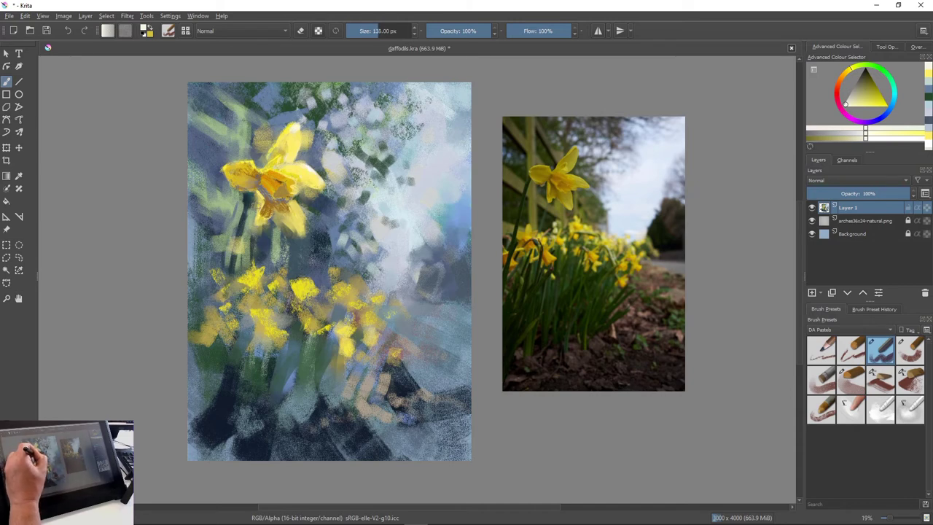
pyautogui.moveTo(259, 201); pyautogui.dragTo(254, 225)
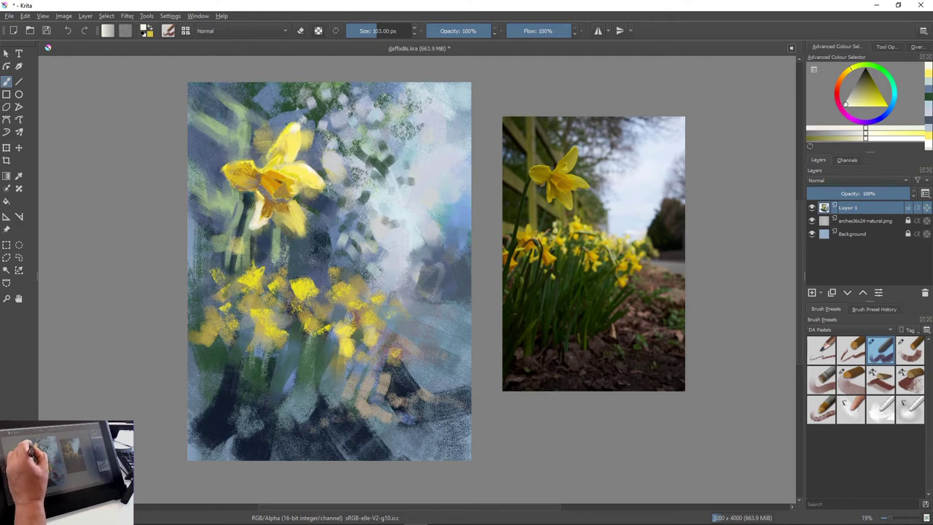
pyautogui.moveTo(243, 184)
pyautogui.mouseDown()
pyautogui.moveTo(232, 184)
pyautogui.moveTo(245, 186)
pyautogui.mouseUp()
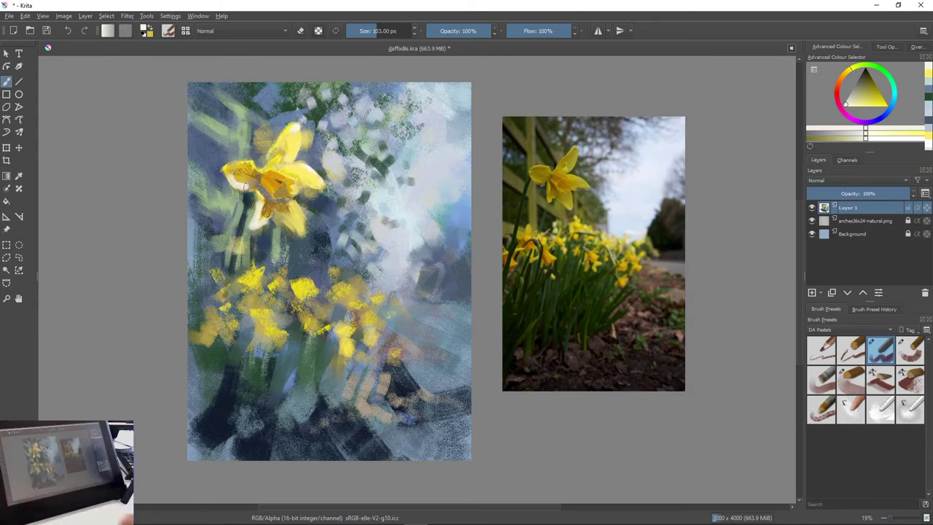
pyautogui.moveTo(299, 232); pyautogui.dragTo(290, 220)
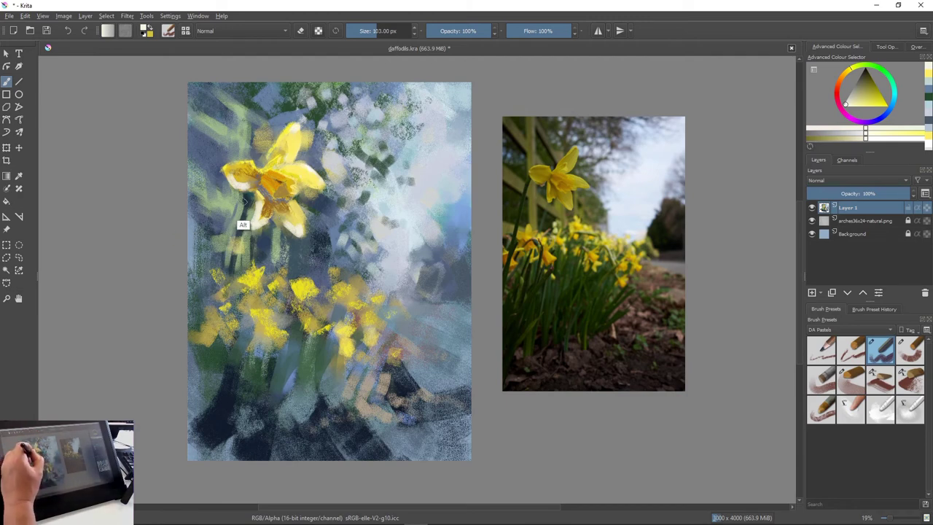
# Paint the main daffodil's long stem from the bloom down to the ground in a sampled dark blue-green
pyautogui.moveTo(252, 194); pyautogui.dragTo(242, 229)
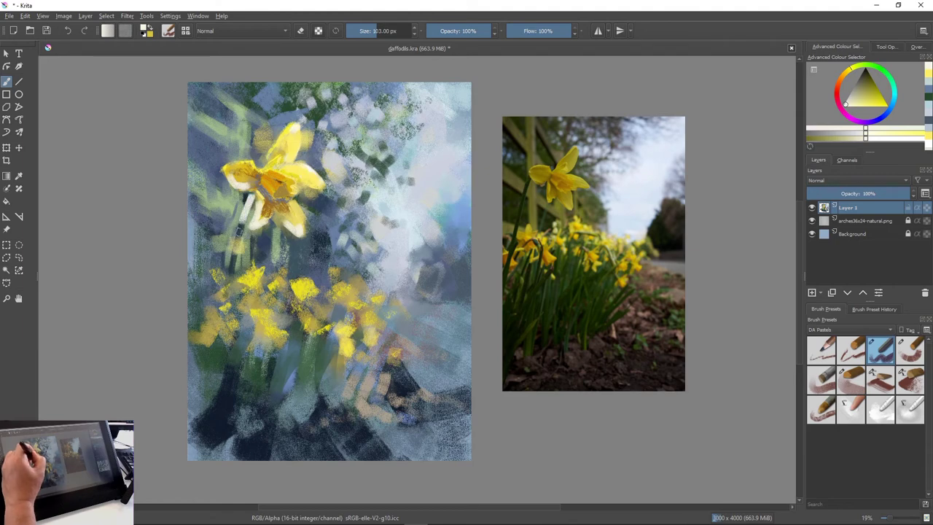
pyautogui.hotkey('ctrl', 'z')
pyautogui.keyDown('ctrl'); pyautogui.click(244, 226); pyautogui.keyUp('ctrl')
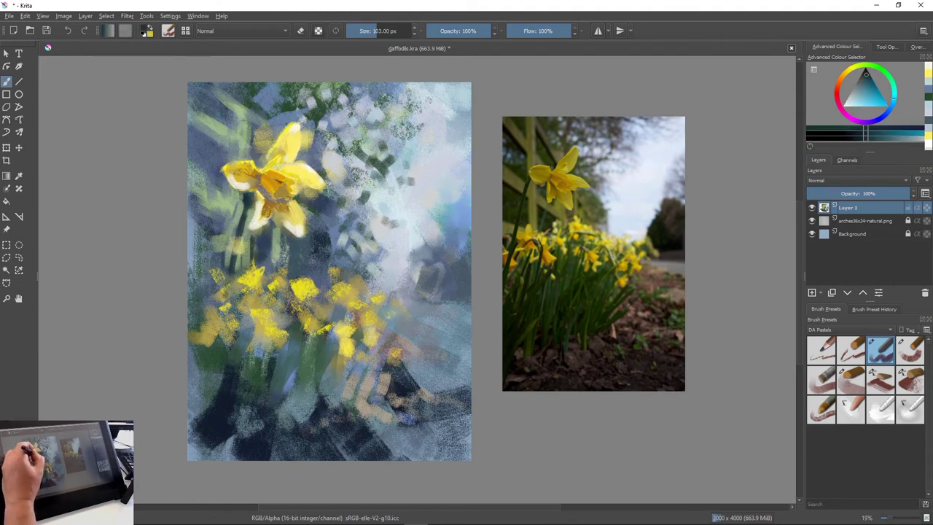
pyautogui.moveTo(251, 199)
pyautogui.mouseDown()
pyautogui.moveTo(235, 308)
pyautogui.moveTo(220, 314)
pyautogui.moveTo(217, 378)
pyautogui.mouseUp()
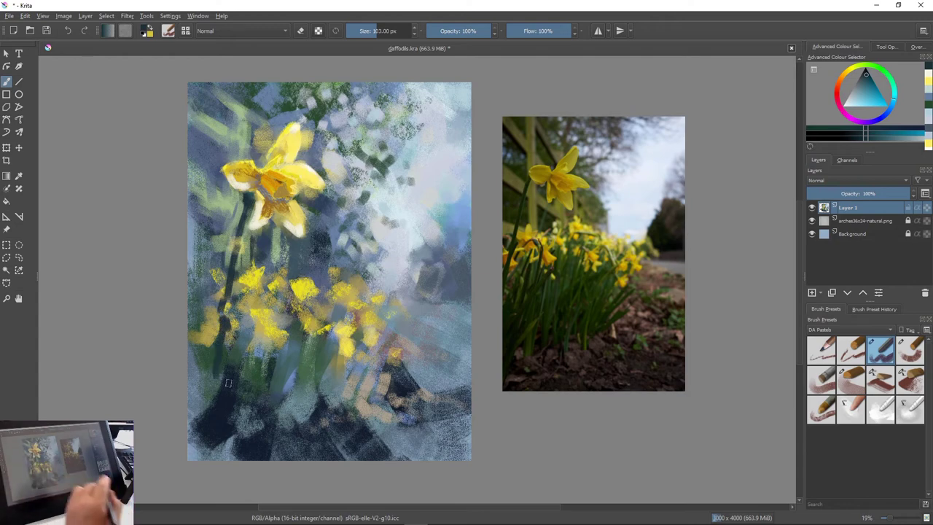
pyautogui.moveTo(233, 255); pyautogui.dragTo(223, 322)
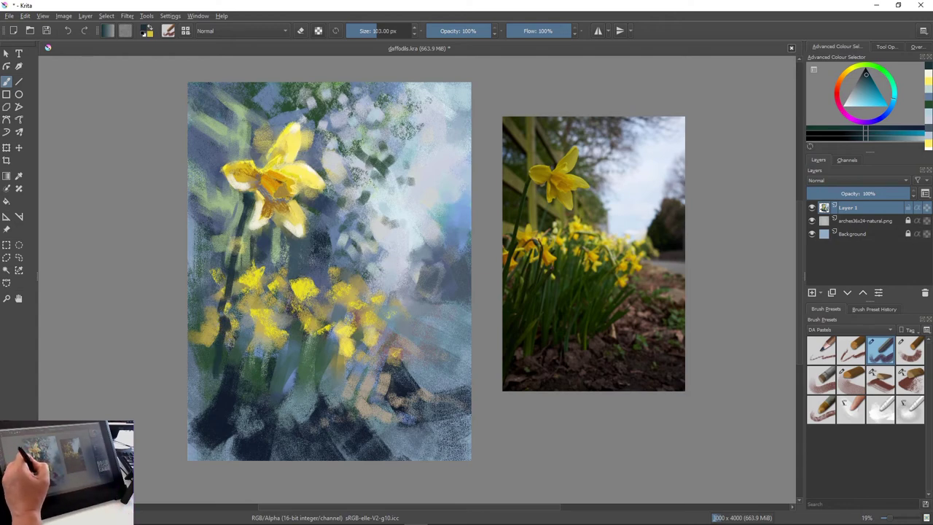
pyautogui.moveTo(230, 279); pyautogui.dragTo(213, 400)
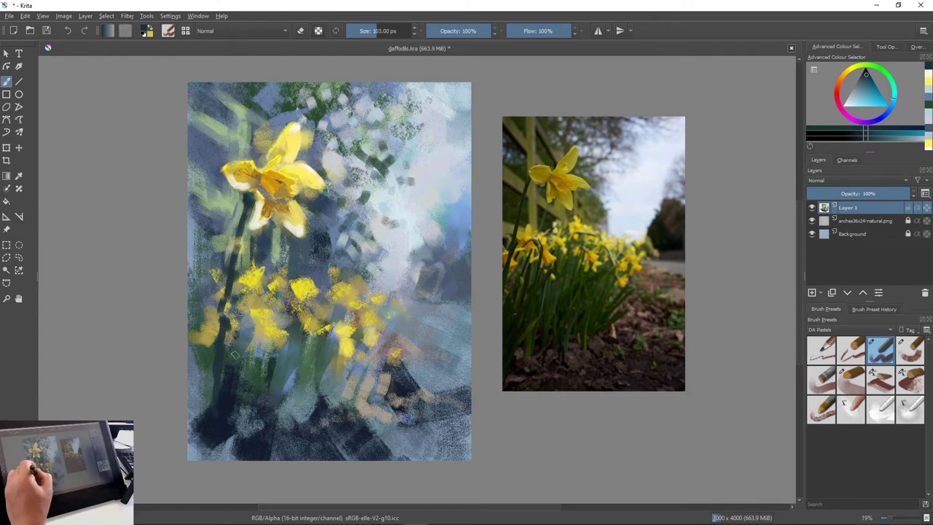
# Paint several more thin dark stems and leaves through and below the left side of the lower daffodils
pyautogui.moveTo(254, 314); pyautogui.dragTo(239, 400)
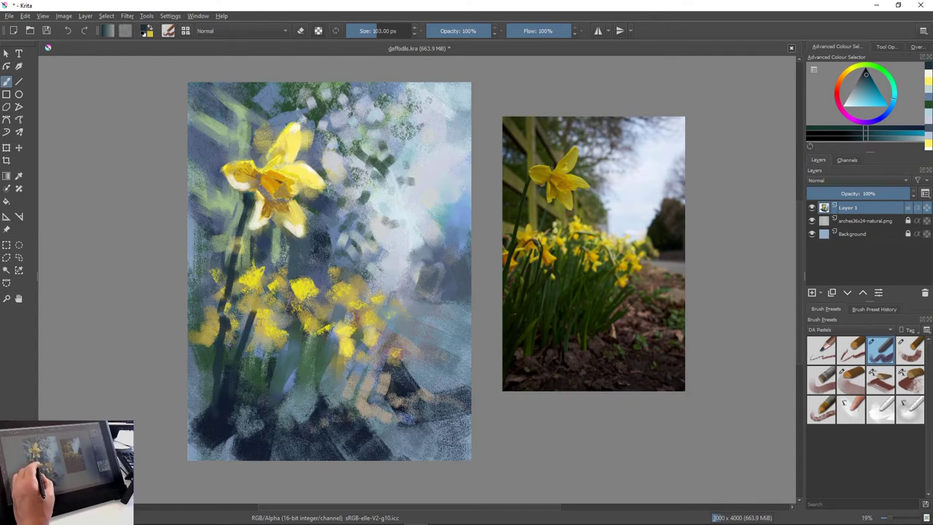
pyautogui.moveTo(256, 307); pyautogui.dragTo(258, 341)
pyautogui.moveTo(256, 307); pyautogui.dragTo(258, 343)
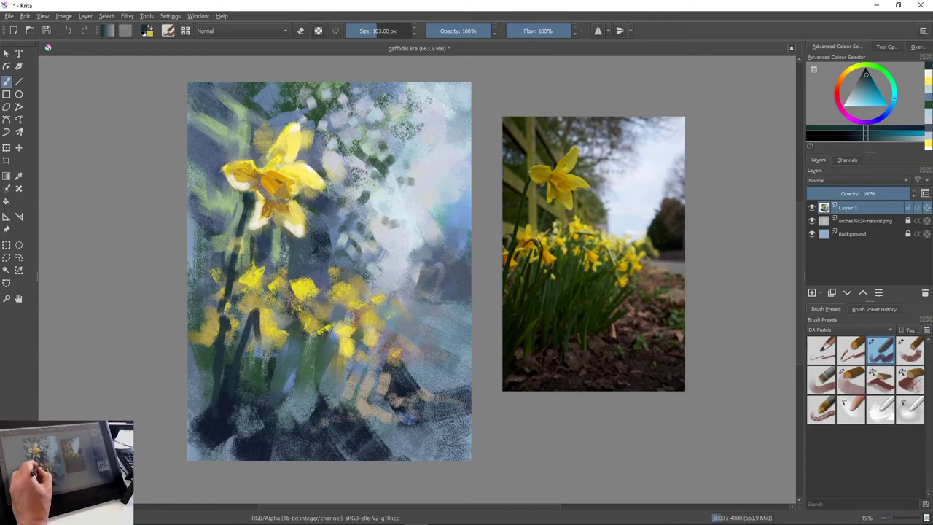
pyautogui.moveTo(280, 297); pyautogui.dragTo(273, 362)
pyautogui.moveTo(262, 262); pyautogui.dragTo(263, 315)
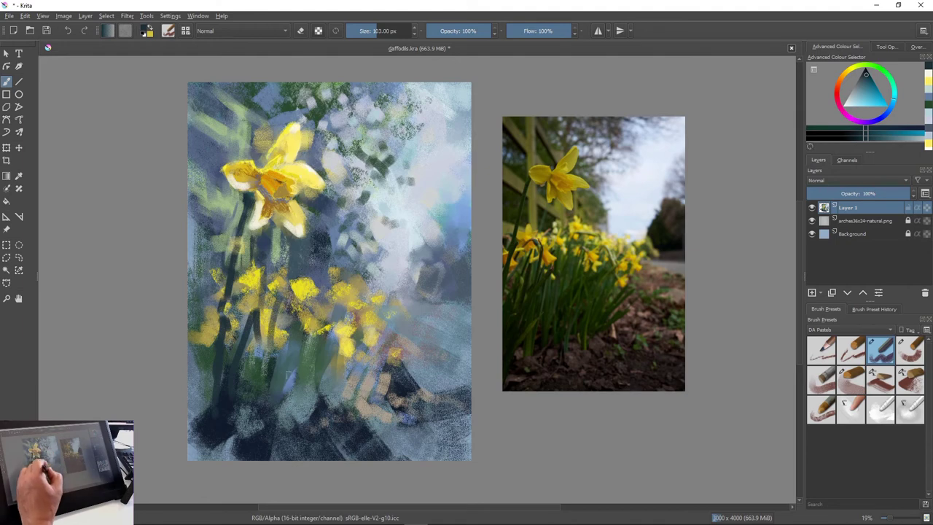
pyautogui.moveTo(286, 352); pyautogui.dragTo(279, 390)
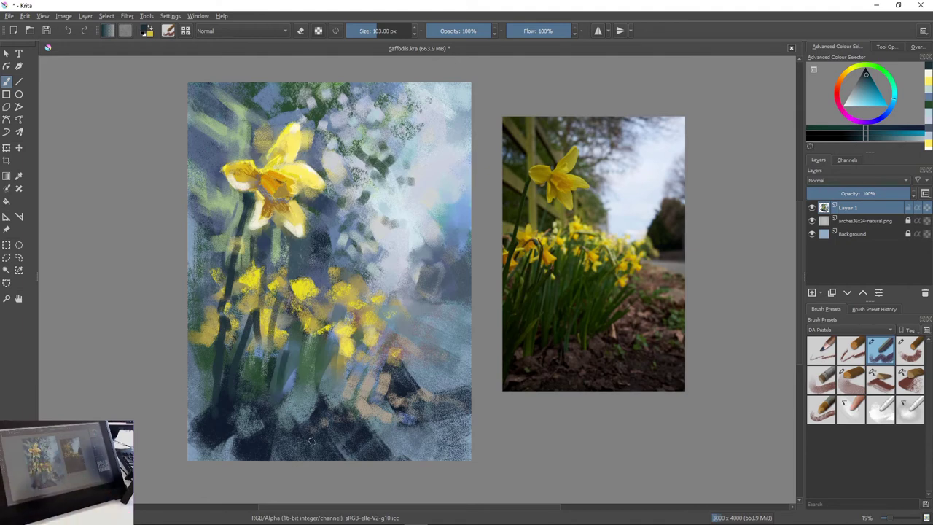
# Sample yellow from the lower daffodils and, with the brush enlarged to 615 px, spread broad soft yellow across the cluster and its right end
pyautogui.keyDown('ctrl'); pyautogui.click(312, 315); pyautogui.keyUp('ctrl')
pyautogui.moveTo(298, 334); pyautogui.dragTo(288, 369)
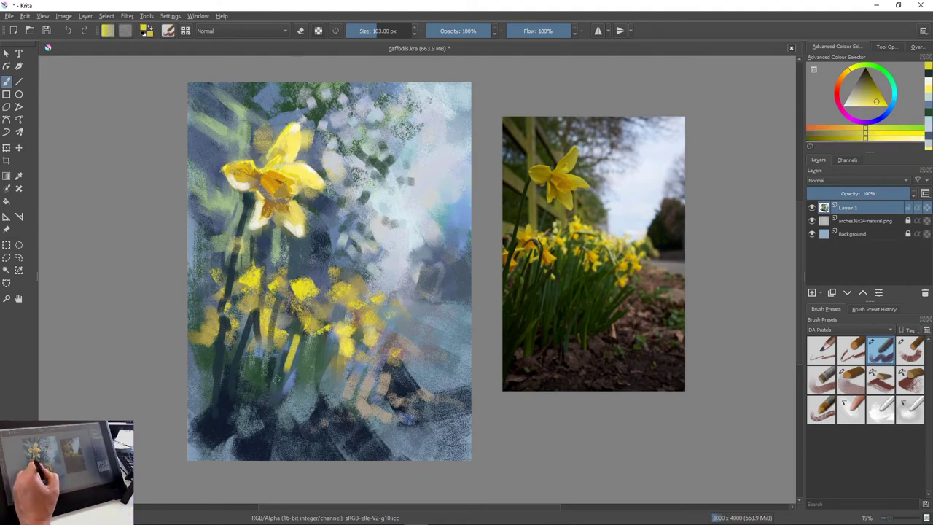
pyautogui.click(304, 406)
pyautogui.hotkey('ctrl', 'z')
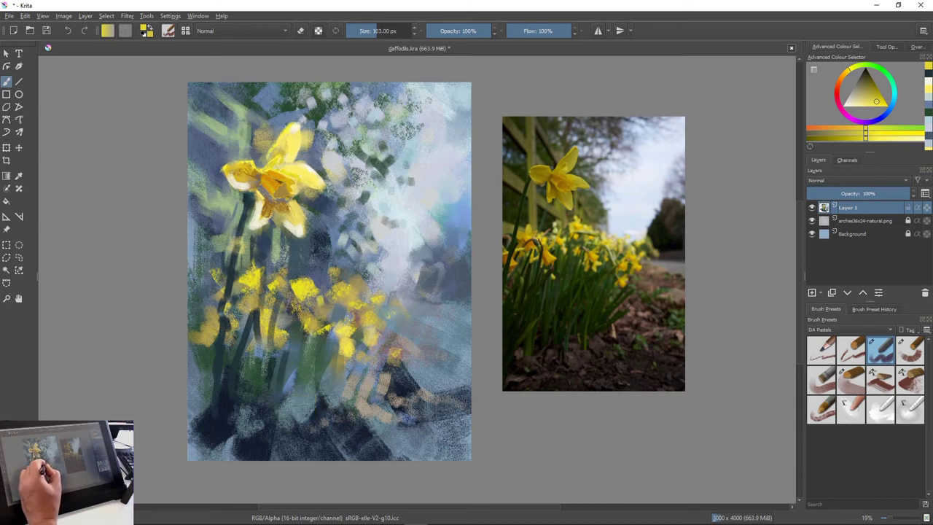
pyautogui.press(']')
pyautogui.press(']')
pyautogui.press(']')
pyautogui.press(']')
pyautogui.press(']')
pyautogui.press(']')
pyautogui.press(']')
pyautogui.press(']')
pyautogui.press(']')
pyautogui.press(']')
pyautogui.press(']')
pyautogui.press(']')
pyautogui.press(']')
pyautogui.press(']')
pyautogui.press(']')
pyautogui.press(']')
pyautogui.press(']')
pyautogui.press(']')
pyautogui.press(']')
pyautogui.press(']')
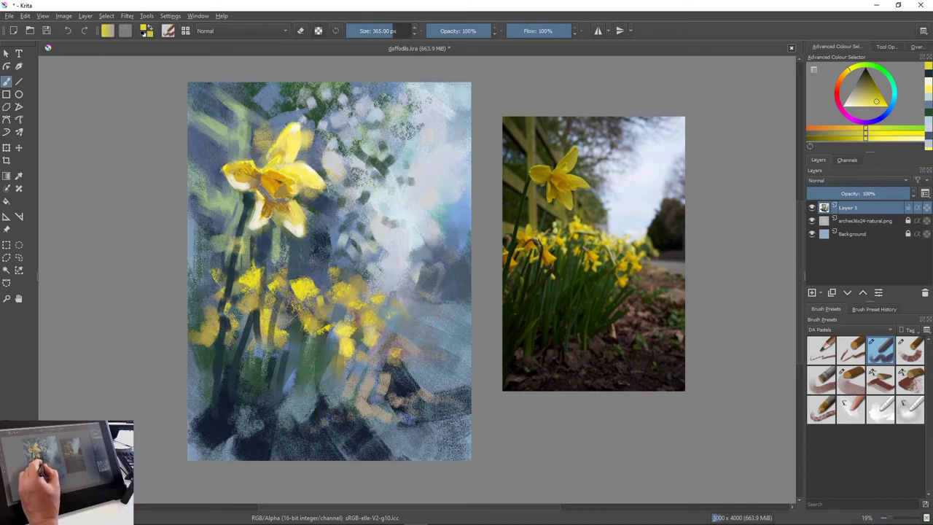
pyautogui.moveTo(284, 313); pyautogui.dragTo(289, 323)
pyautogui.moveTo(389, 304); pyautogui.dragTo(402, 327)
pyautogui.moveTo(387, 277); pyautogui.dragTo(354, 313)
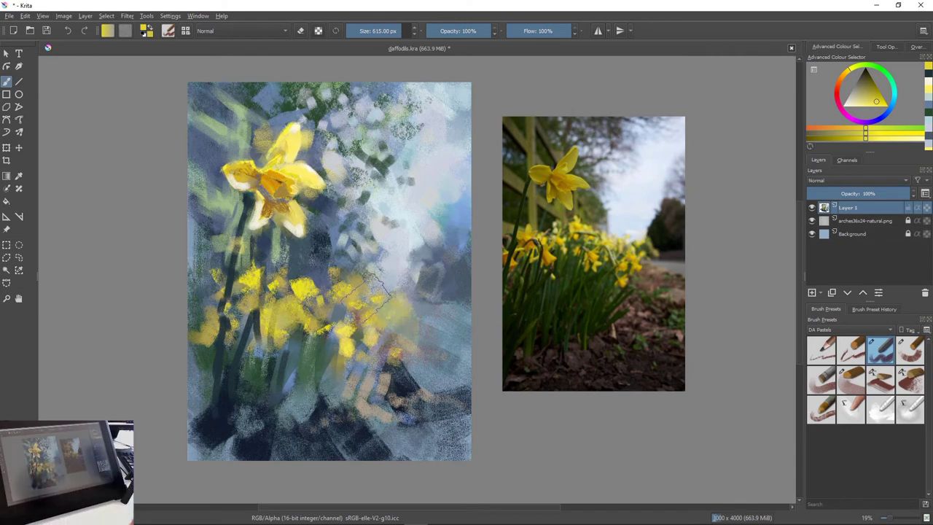
# Sample greens from the foliage and, with the brush at 281 px, paint leaf masses beneath and between the lower daffodils
pyautogui.keyDown('ctrl'); pyautogui.click(310, 352); pyautogui.keyUp('ctrl')
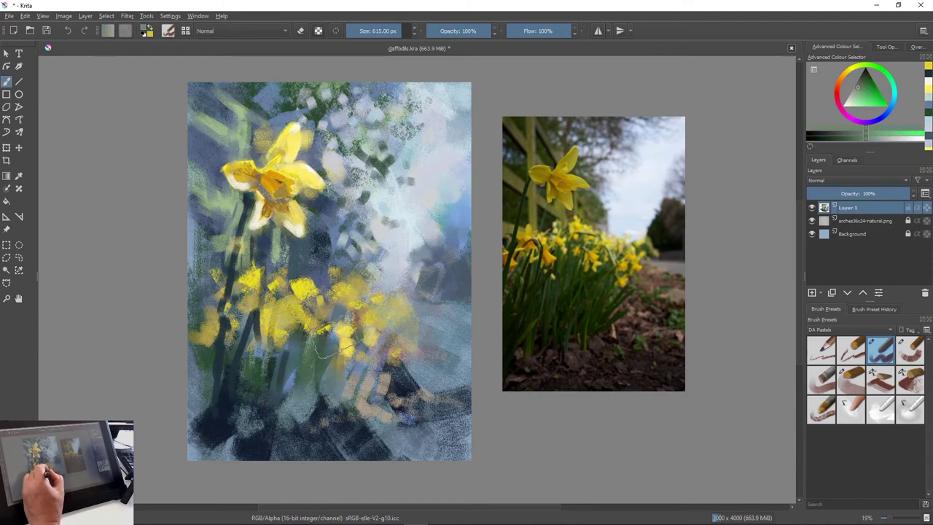
pyautogui.moveTo(331, 342)
pyautogui.mouseDown()
pyautogui.moveTo(337, 382)
pyautogui.moveTo(288, 386)
pyautogui.moveTo(328, 350)
pyautogui.moveTo(306, 364)
pyautogui.mouseUp()
pyautogui.keyDown('ctrl'); pyautogui.click(304, 388); pyautogui.keyUp('ctrl')
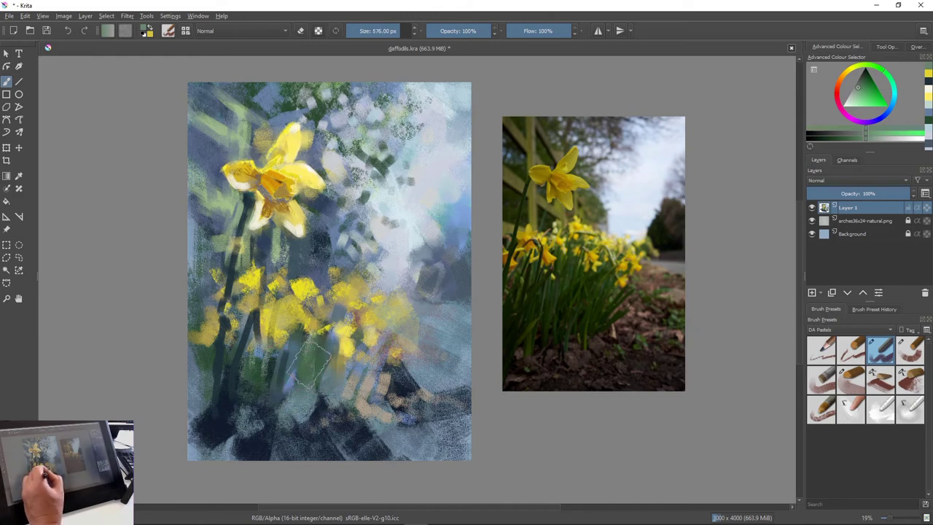
pyautogui.press('[')
pyautogui.press('[')
pyautogui.press('[')
pyautogui.press('[')
pyautogui.press('[')
pyautogui.press('[')
pyautogui.press('[')
pyautogui.press('[')
pyautogui.press('[')
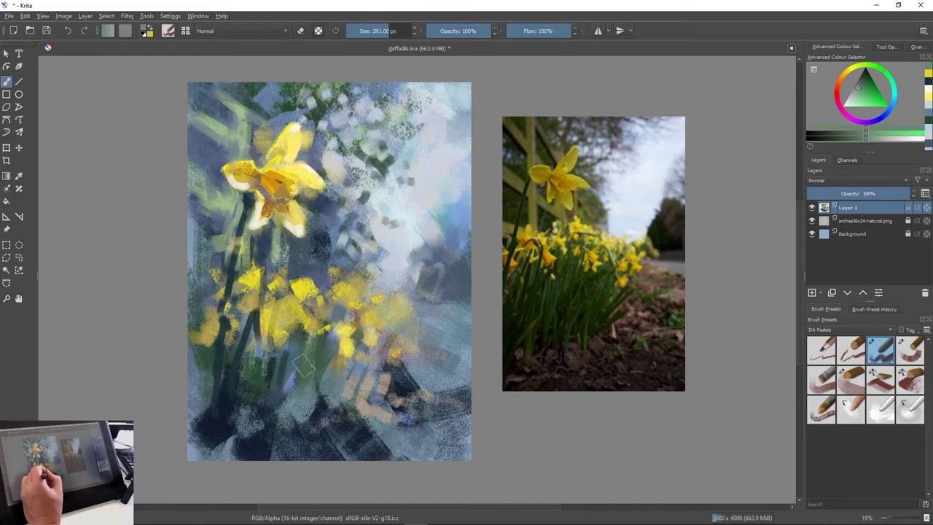
pyautogui.keyDown('ctrl'); pyautogui.click(303, 367); pyautogui.keyUp('ctrl')
pyautogui.moveTo(328, 351)
pyautogui.mouseDown()
pyautogui.moveTo(330, 368)
pyautogui.moveTo(279, 434)
pyautogui.moveTo(298, 395)
pyautogui.moveTo(321, 410)
pyautogui.moveTo(359, 359)
pyautogui.moveTo(365, 390)
pyautogui.moveTo(361, 334)
pyautogui.moveTo(397, 365)
pyautogui.moveTo(412, 350)
pyautogui.moveTo(372, 310)
pyautogui.moveTo(390, 335)
pyautogui.moveTo(336, 328)
pyautogui.mouseUp()
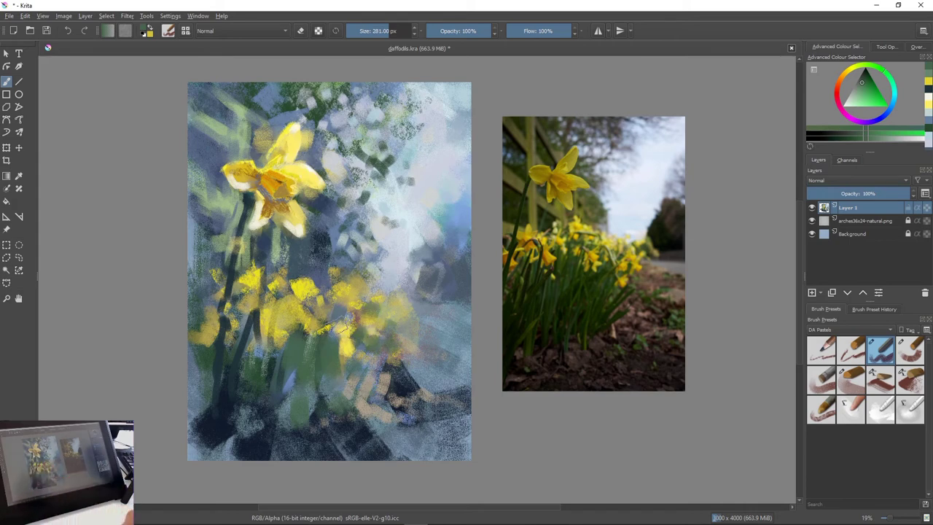
pyautogui.moveTo(278, 309)
pyautogui.mouseDown()
pyautogui.moveTo(289, 299)
pyautogui.moveTo(301, 316)
pyautogui.moveTo(288, 332)
pyautogui.moveTo(316, 322)
pyautogui.moveTo(340, 291)
pyautogui.moveTo(350, 299)
pyautogui.mouseUp()
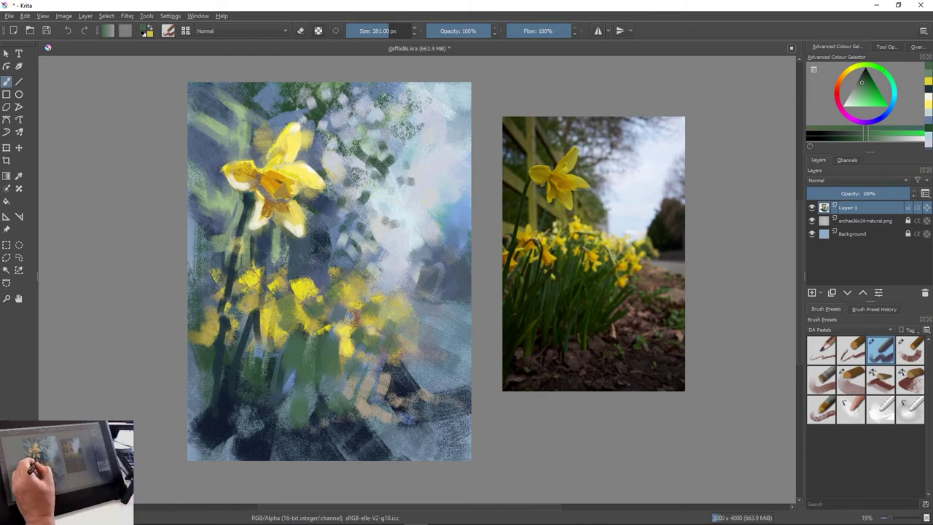
# Dab sampled ochre blooms above the lower daffodils and accent the cluster's upper edge with bright yellow at 126 px
pyautogui.keyDown('ctrl'); pyautogui.click(253, 301); pyautogui.keyUp('ctrl')
pyautogui.moveTo(291, 255)
pyautogui.mouseDown()
pyautogui.moveTo(289, 265)
pyautogui.moveTo(306, 267)
pyautogui.mouseUp()
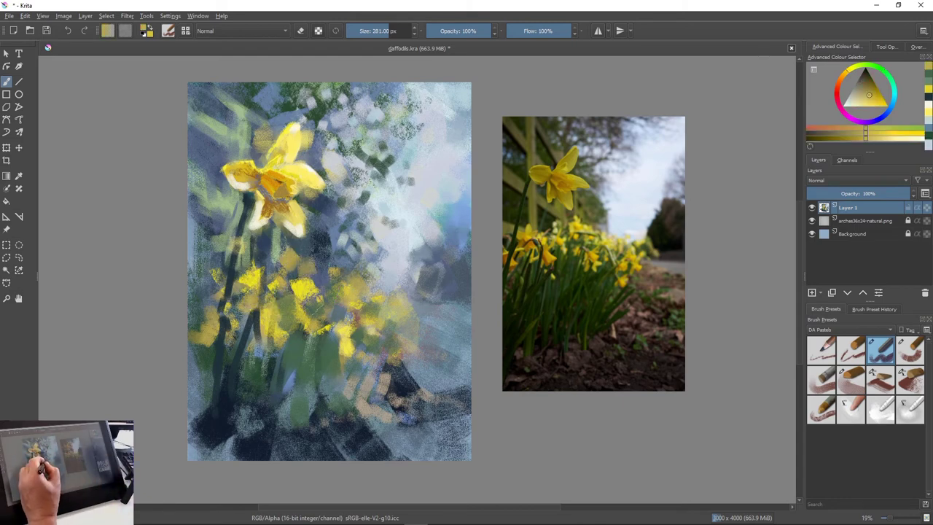
pyautogui.click(881, 106)
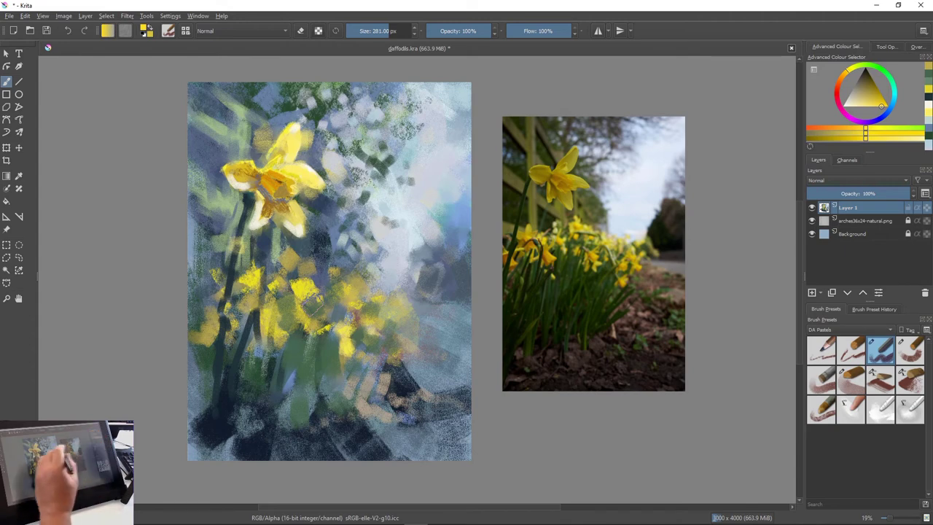
pyautogui.press('[')
pyautogui.press('[')
pyautogui.press('[')
pyautogui.press('[')
pyautogui.press('[')
pyautogui.press('[')
pyautogui.press('[')
pyautogui.press('[')
pyautogui.press('[')
pyautogui.press('[')
pyautogui.press('[')
pyautogui.moveTo(288, 255)
pyautogui.mouseDown()
pyautogui.moveTo(357, 298)
pyautogui.moveTo(365, 287)
pyautogui.mouseUp()
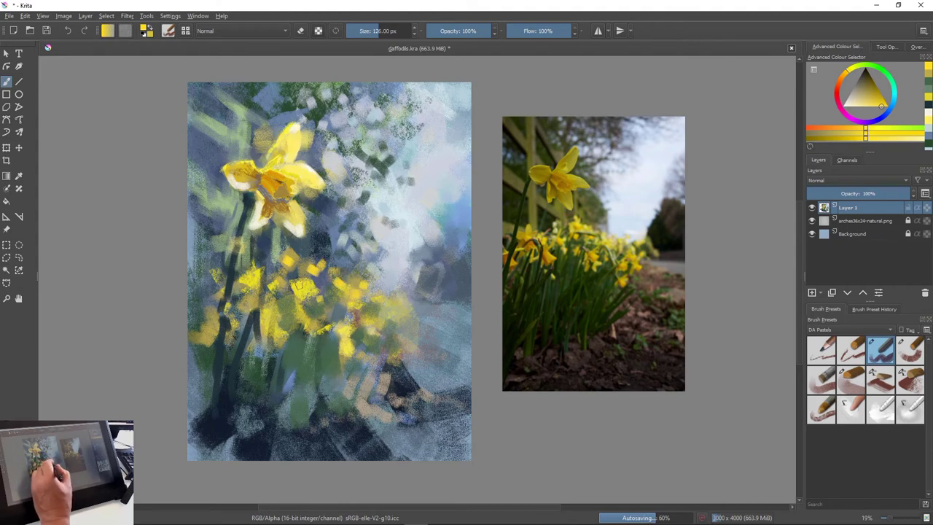
pyautogui.moveTo(299, 286); pyautogui.dragTo(311, 285)
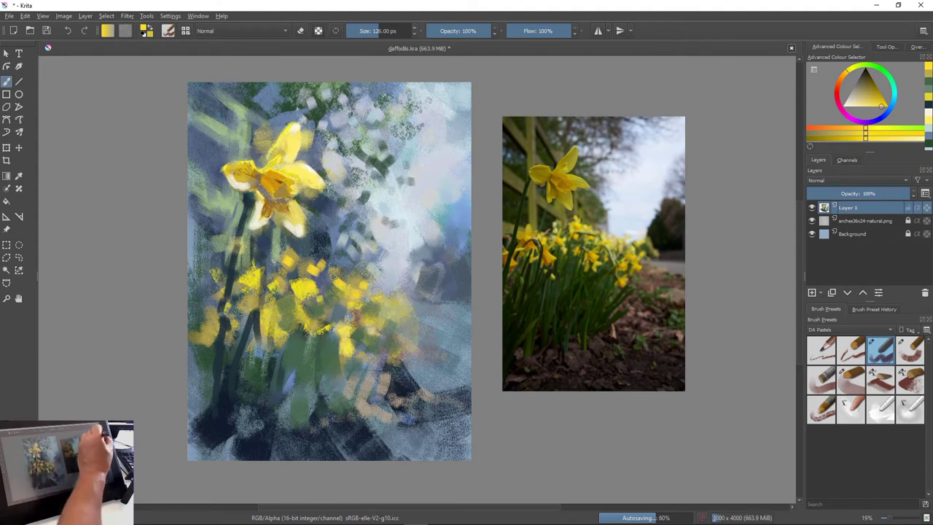
# Choose a pale cream yellow and dab small highlights on the upper and right blooms of the lower daffodils
pyautogui.click(853, 107)
pyautogui.moveTo(311, 267); pyautogui.dragTo(319, 273)
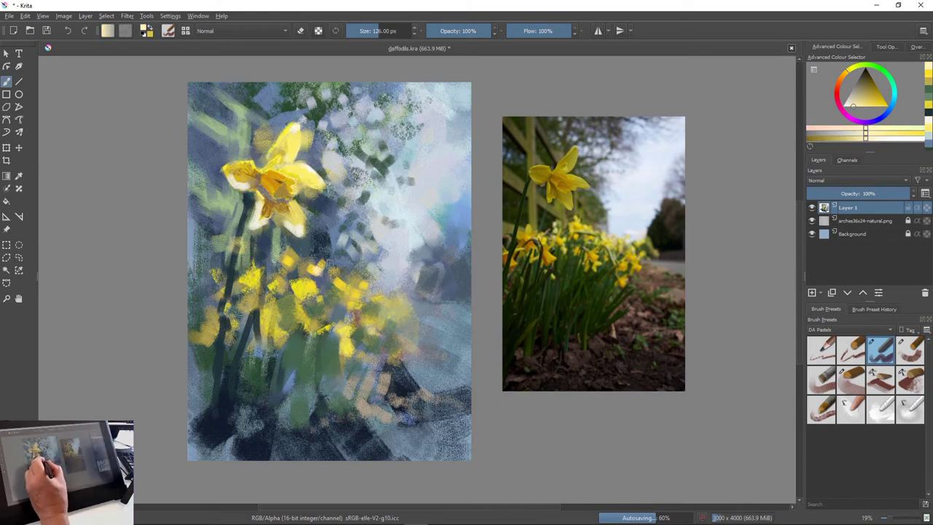
pyautogui.click(328, 264)
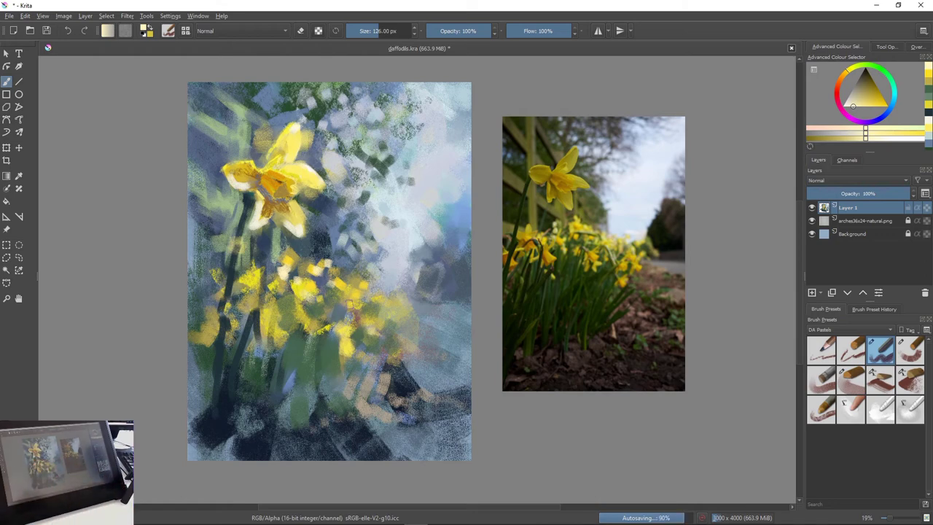
pyautogui.moveTo(371, 301); pyautogui.dragTo(385, 297)
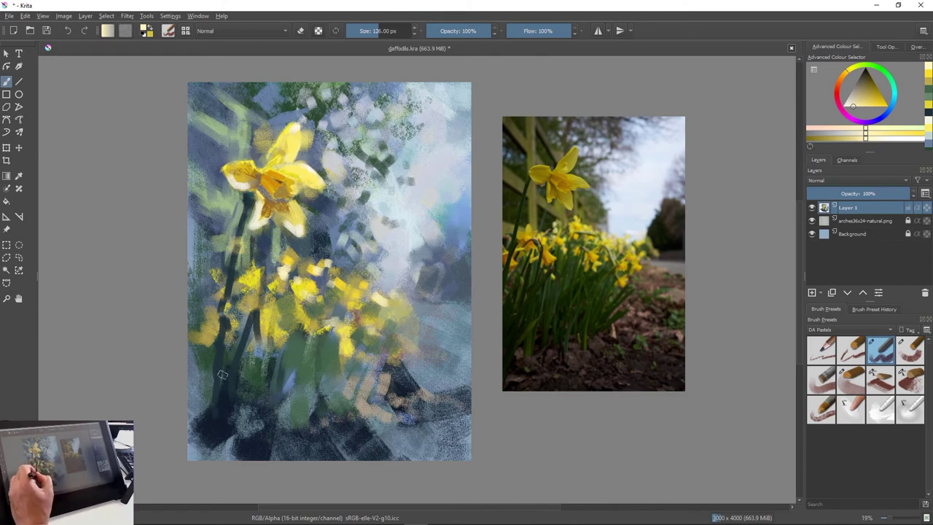
# Sample the dark colour at the base of the stems and dab dark gaps among the lower daffodils toward the cluster's right end
pyautogui.press('ctrl')
pyautogui.keyDown('ctrl'); pyautogui.click(241, 400); pyautogui.keyUp('ctrl')
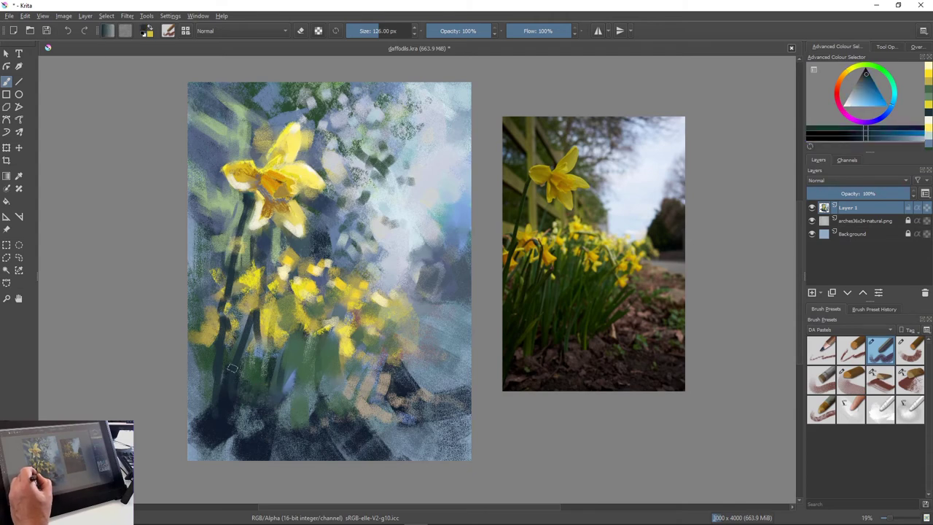
pyautogui.moveTo(360, 328); pyautogui.dragTo(358, 342)
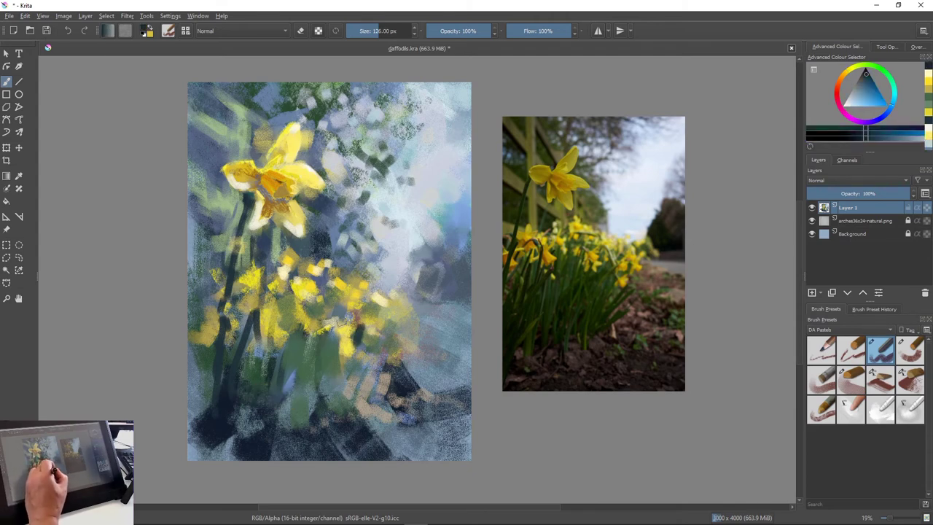
pyautogui.moveTo(339, 309)
pyautogui.mouseDown()
pyautogui.moveTo(335, 354)
pyautogui.moveTo(283, 357)
pyautogui.mouseUp()
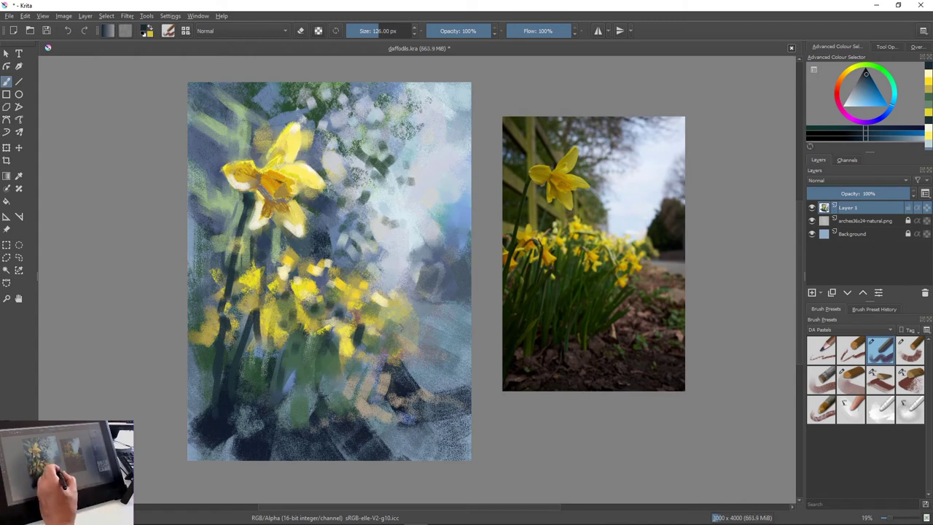
pyautogui.click(399, 330)
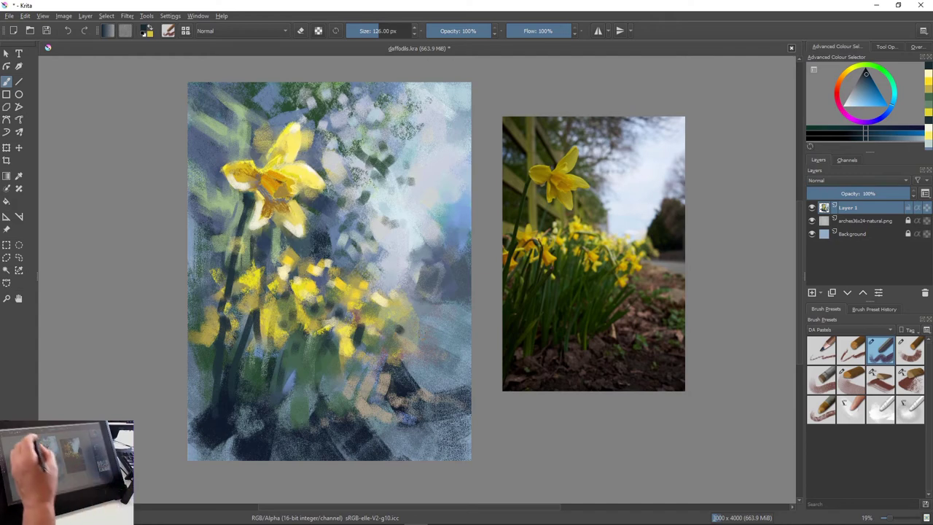
# Sample a soft pale yellow and paint it over the main flower's lower-right petal
pyautogui.keyDown('ctrl'); pyautogui.click(297, 234); pyautogui.keyUp('ctrl')
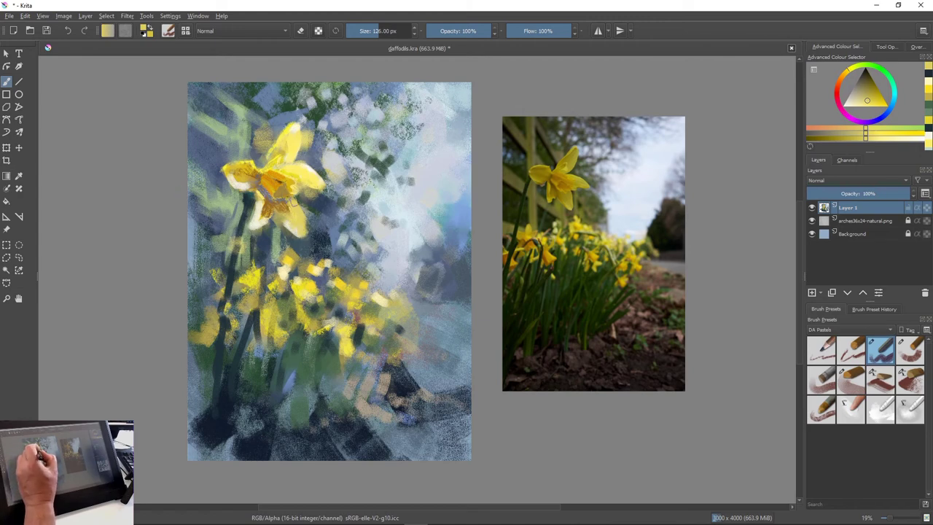
pyautogui.moveTo(291, 208); pyautogui.dragTo(299, 194)
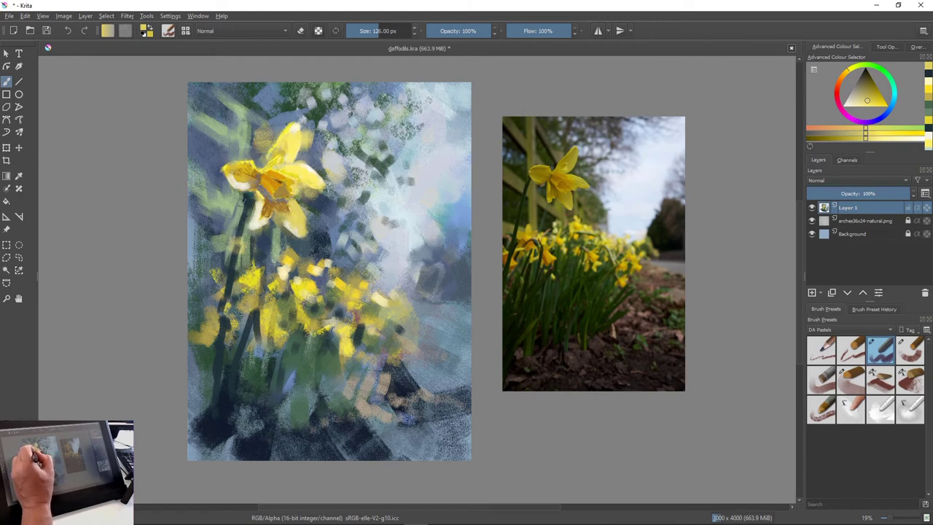
pyautogui.moveTo(289, 273)
pyautogui.mouseDown()
pyautogui.moveTo(300, 276)
pyautogui.moveTo(312, 247)
pyautogui.moveTo(314, 361)
pyautogui.moveTo(318, 349)
pyautogui.mouseUp()
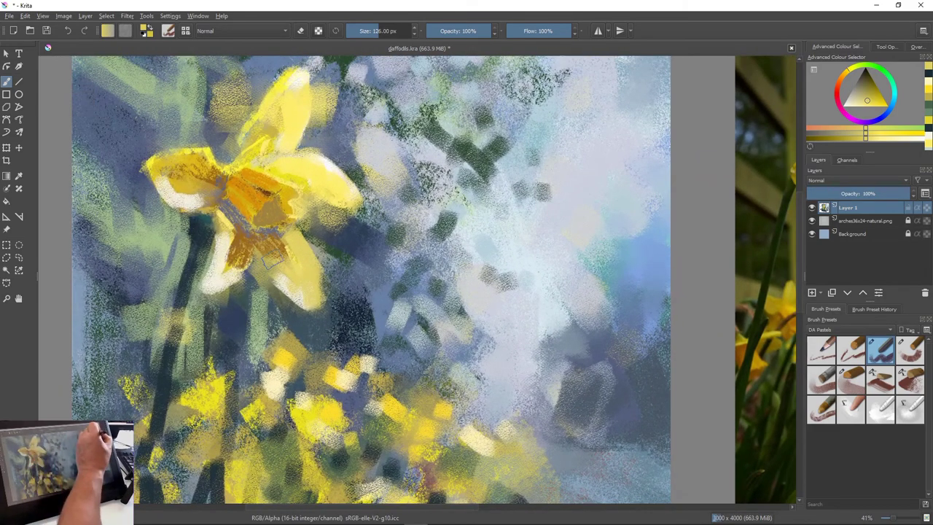
# Choose a saturated bright yellow and paint it over the upper part of the main flower's left petal
pyautogui.click(887, 106)
pyautogui.click(853, 66)
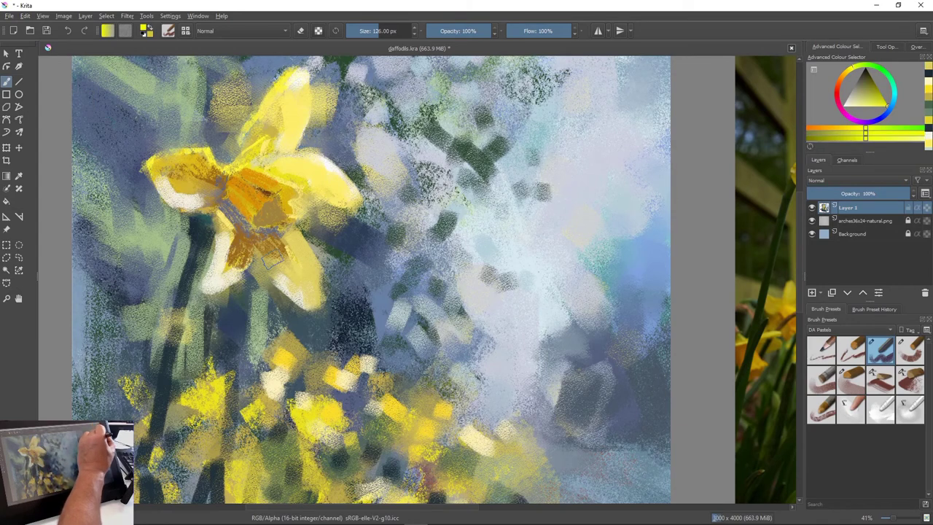
pyautogui.moveTo(198, 148)
pyautogui.mouseDown()
pyautogui.moveTo(165, 164)
pyautogui.moveTo(198, 149)
pyautogui.mouseUp()
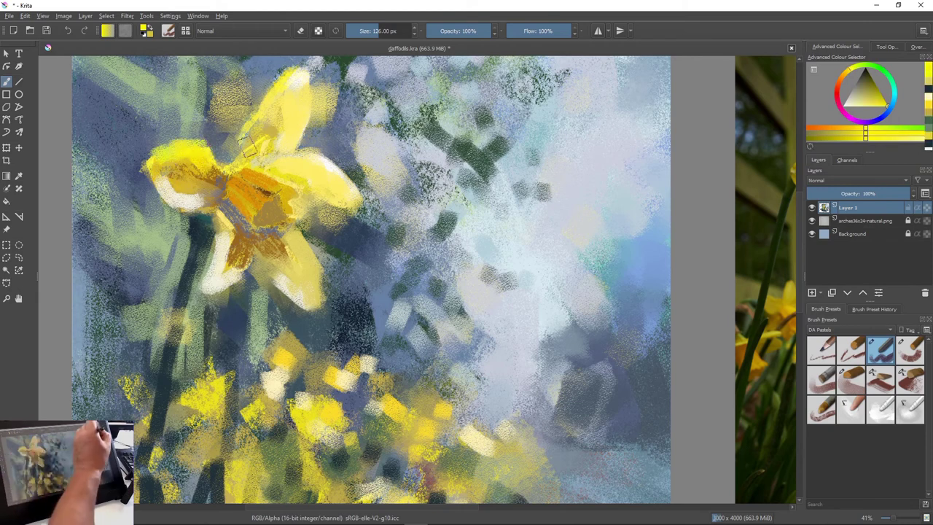
# Shift the colour to a slightly greener lemon yellow and brighten the main flower's upper and right petals
pyautogui.press('l')
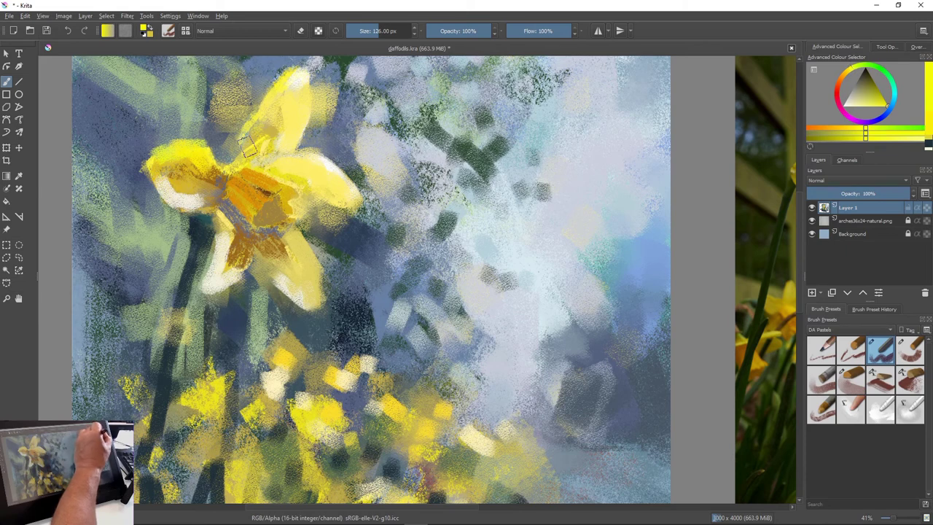
pyautogui.keyDown('ctrl'); pyautogui.click(248, 145); pyautogui.keyUp('ctrl')
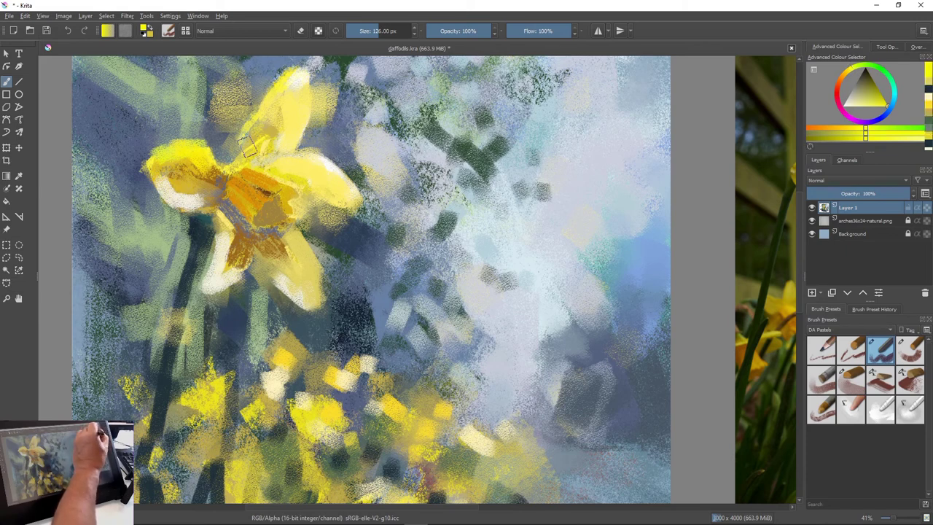
pyautogui.keyDown('ctrl'); pyautogui.click(248, 145); pyautogui.keyUp('ctrl')
pyautogui.keyDown('ctrl'); pyautogui.click(247, 146); pyautogui.keyUp('ctrl')
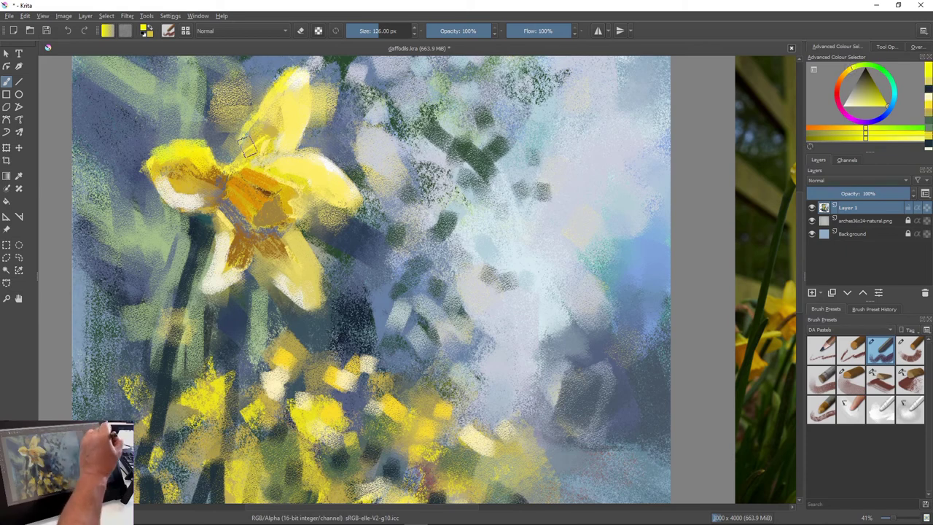
pyautogui.keyDown('ctrl'); pyautogui.click(248, 146); pyautogui.keyUp('ctrl')
pyautogui.moveTo(865, 107); pyautogui.dragTo(875, 104)
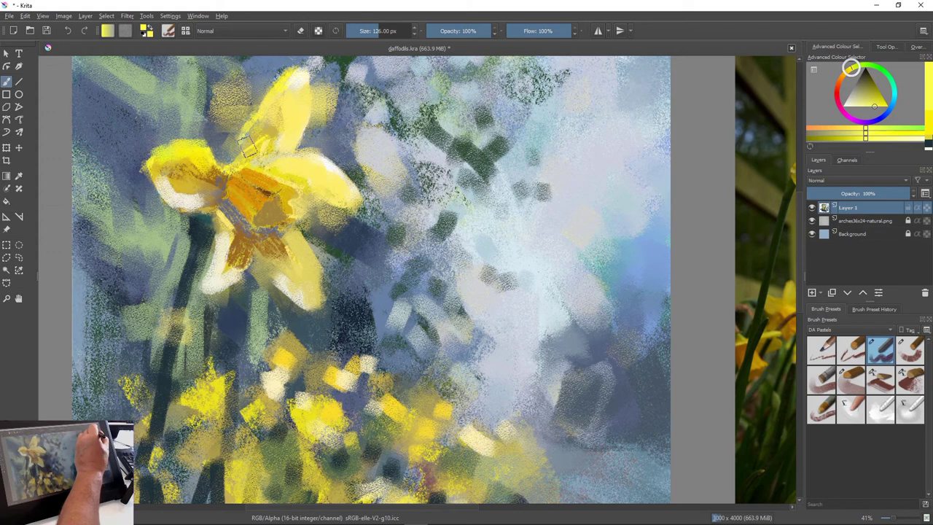
pyautogui.rightClick(850, 68)
pyautogui.keyDown('ctrl'); pyautogui.click(248, 146); pyautogui.keyUp('ctrl')
pyautogui.keyDown('ctrl'); pyautogui.click(248, 146); pyautogui.keyUp('ctrl')
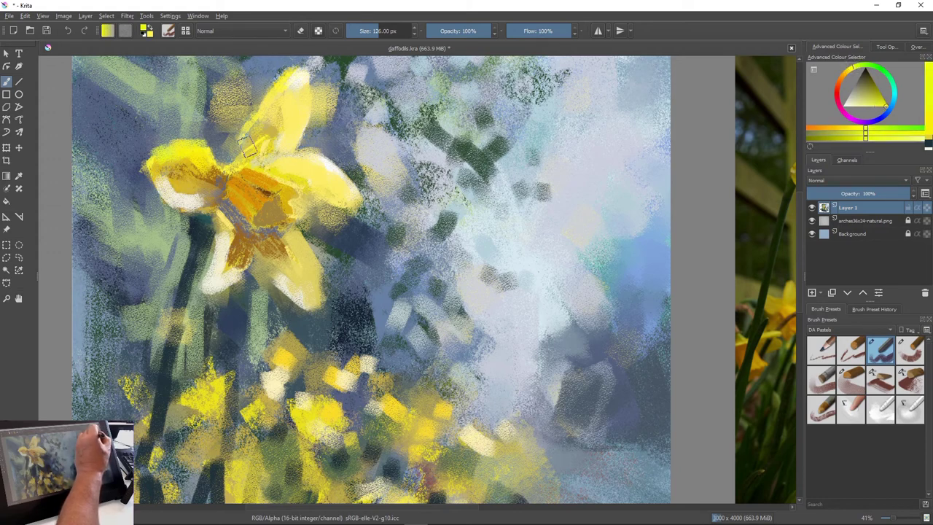
pyautogui.rightClick(852, 68)
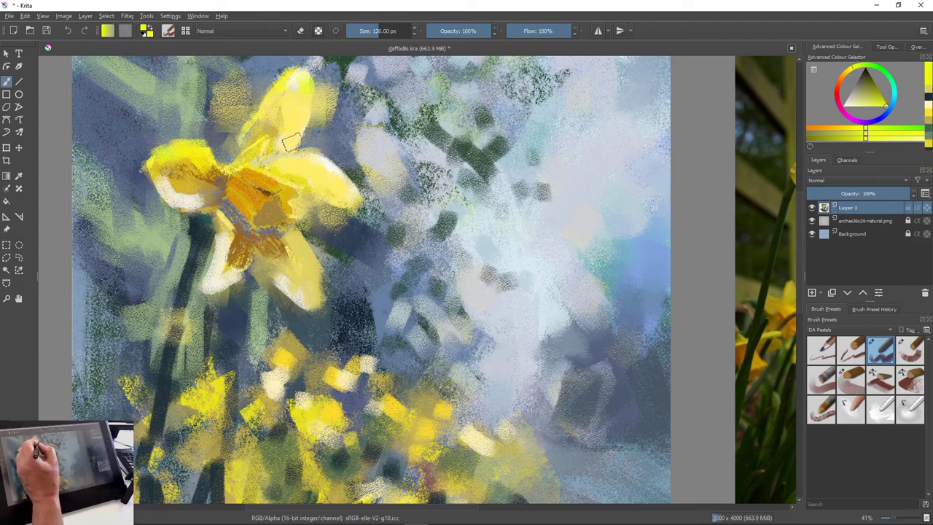
pyautogui.moveTo(281, 80); pyautogui.dragTo(293, 75)
pyautogui.moveTo(310, 182)
pyautogui.mouseDown()
pyautogui.moveTo(340, 201)
pyautogui.moveTo(298, 201)
pyautogui.moveTo(323, 199)
pyautogui.moveTo(282, 188)
pyautogui.moveTo(295, 210)
pyautogui.moveTo(300, 197)
pyautogui.moveTo(298, 208)
pyautogui.moveTo(284, 212)
pyautogui.moveTo(283, 199)
pyautogui.moveTo(262, 242)
pyautogui.moveTo(281, 218)
pyautogui.mouseUp()
# Sample orange and grey-violet from the main flower's trumpet and paint warm patches and muted shadows inside it
pyautogui.keyDown('ctrl'); pyautogui.click(269, 221); pyautogui.keyUp('ctrl')
pyautogui.keyDown('ctrl'); pyautogui.click(251, 210); pyautogui.keyUp('ctrl')
pyautogui.keyDown('ctrl'); pyautogui.click(239, 223); pyautogui.keyUp('ctrl')
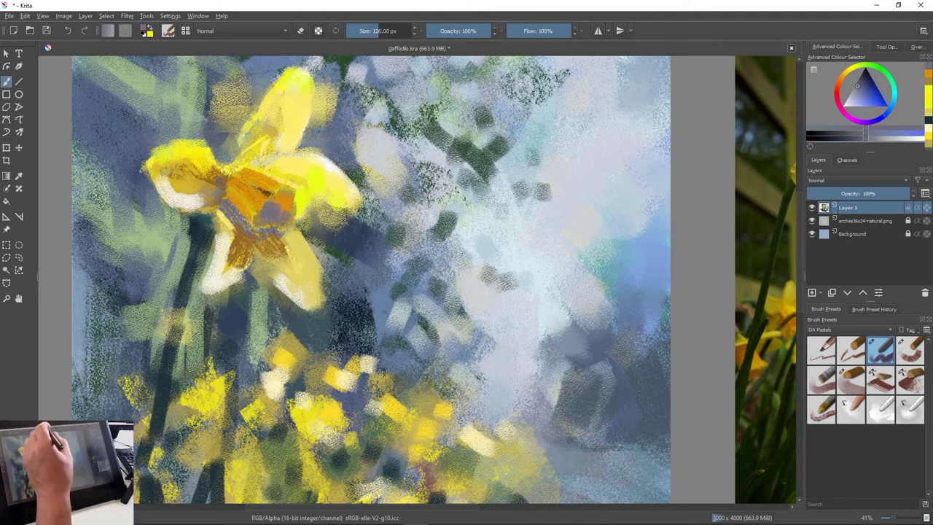
pyautogui.moveTo(227, 175); pyautogui.dragTo(271, 192)
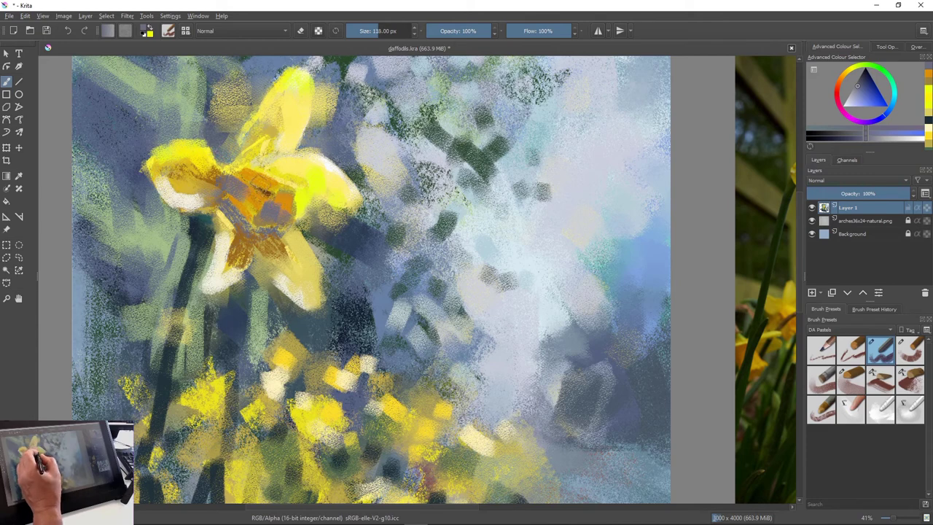
# Reduce the brush to 22 px and draw a thin grey-violet line along the trumpet's upper edge
pyautogui.press('[')
pyautogui.press('[')
pyautogui.press('[')
pyautogui.press('[')
pyautogui.press('[')
pyautogui.press('[')
pyautogui.press('[')
pyautogui.press('[')
pyautogui.press('[')
pyautogui.press('[')
pyautogui.press('[')
pyautogui.press('[')
pyautogui.press('[')
pyautogui.press('[')
pyautogui.press('[')
pyautogui.press('[')
pyautogui.press('[')
pyautogui.press('[')
pyautogui.press('[')
pyautogui.press('[')
pyautogui.moveTo(246, 167); pyautogui.dragTo(283, 183)
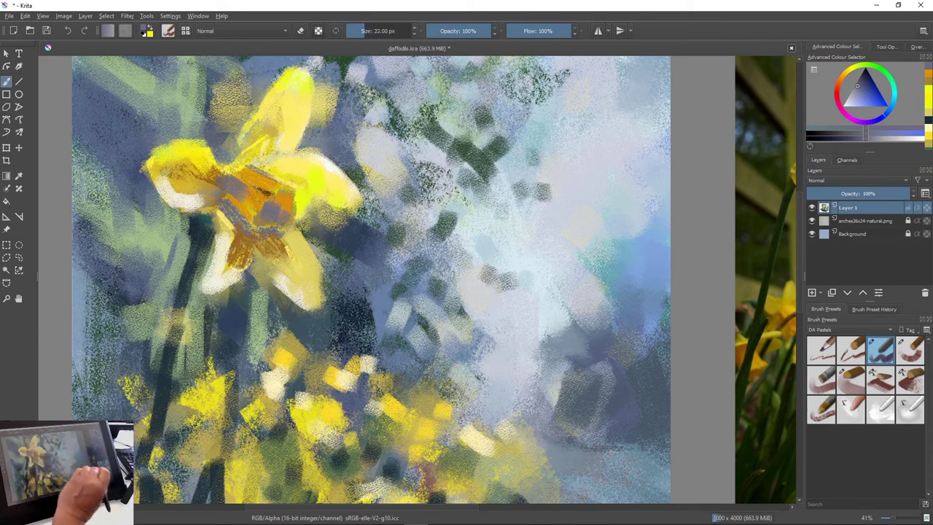
# Sample a near-white cream and line the upper edge of the main flower's right petal
pyautogui.keyDown('ctrl'); pyautogui.click(309, 158); pyautogui.keyUp('ctrl')
pyautogui.moveTo(264, 155)
pyautogui.mouseDown()
pyautogui.moveTo(327, 151)
pyautogui.moveTo(312, 150)
pyautogui.moveTo(346, 169)
pyautogui.mouseUp()
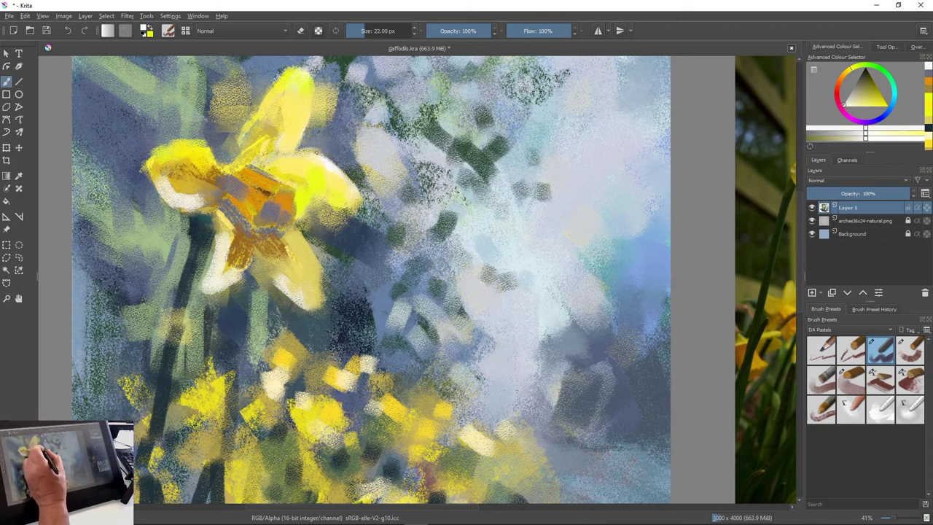
pyautogui.moveTo(318, 153)
pyautogui.mouseDown()
pyautogui.moveTo(280, 158)
pyautogui.moveTo(276, 133)
pyautogui.moveTo(236, 164)
pyautogui.mouseUp()
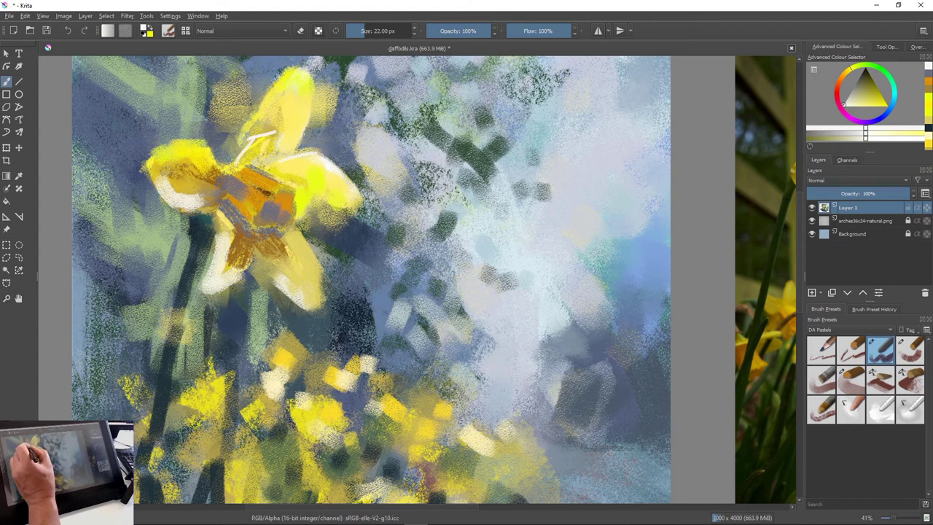
pyautogui.hotkey('ctrl', 'z')
pyautogui.hotkey('ctrl', 'z')
# Draw thin cream highlights along the petal edges above the trumpet and the outer edges of the left and lower-left petals
pyautogui.moveTo(277, 134); pyautogui.dragTo(219, 165)
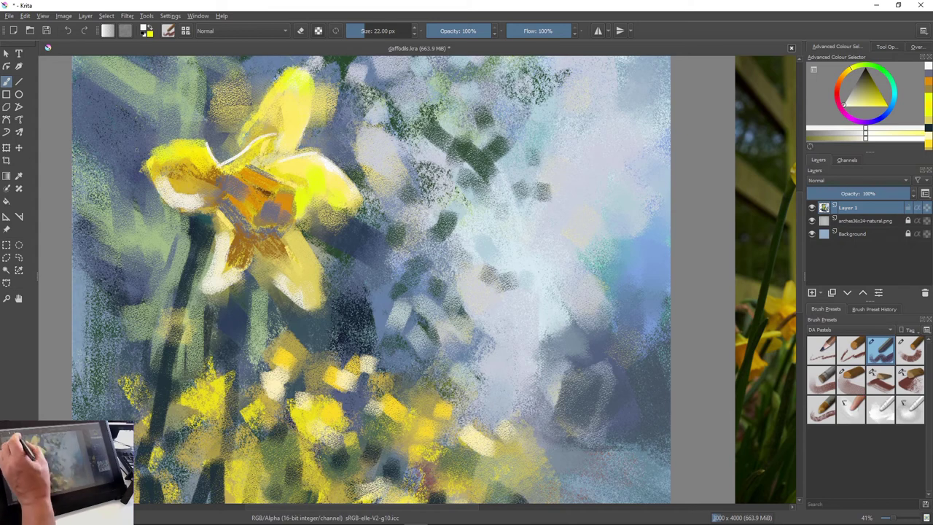
pyautogui.moveTo(146, 165); pyautogui.dragTo(156, 192)
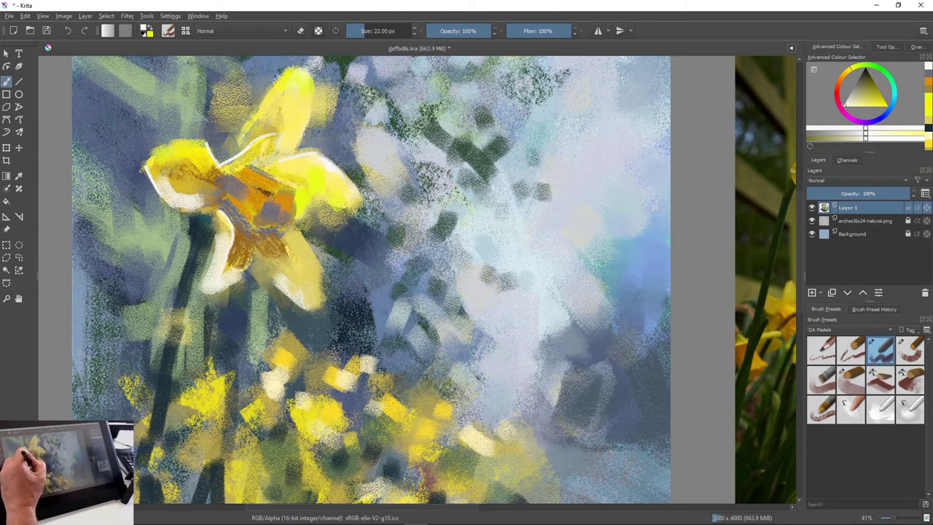
pyautogui.moveTo(217, 224); pyautogui.dragTo(209, 280)
pyautogui.moveTo(214, 243); pyautogui.dragTo(206, 283)
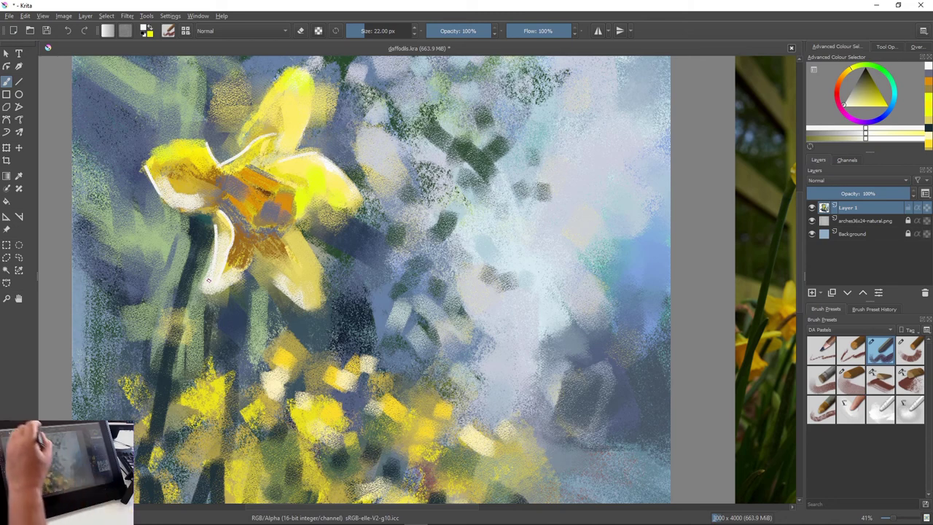
pyautogui.moveTo(292, 78); pyautogui.dragTo(258, 122)
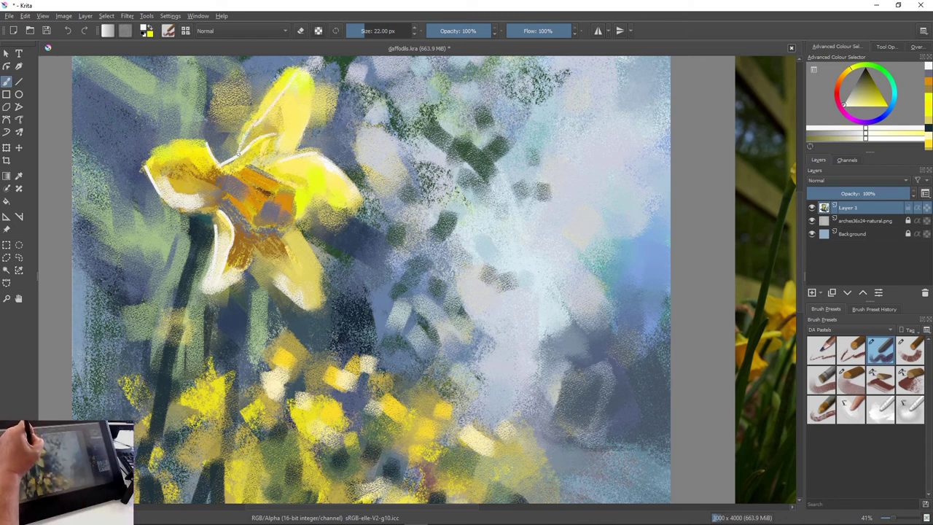
pyautogui.hotkey('ctrl', 'z')
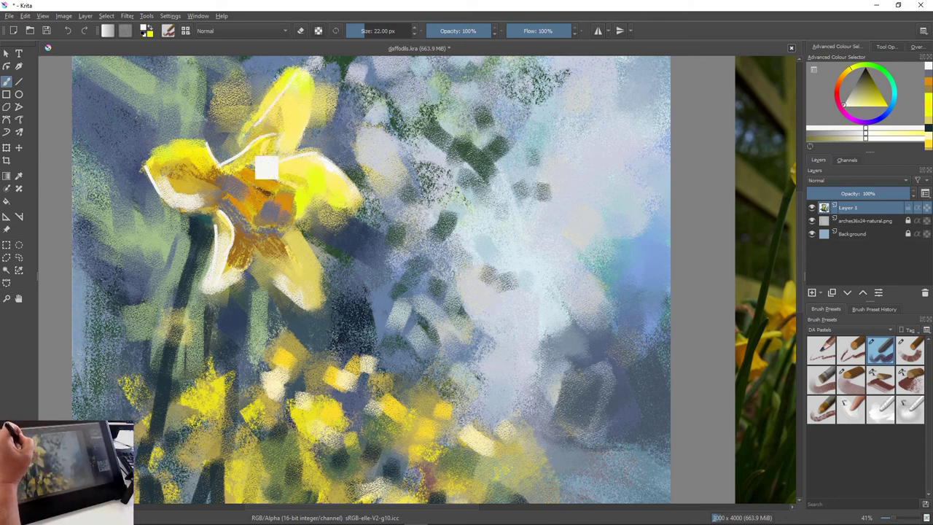
pyautogui.hotkey('ctrl', 'z')
# Choose a lighter yellow and, with the brush enlarged to 78 px, paint down the upper petal's left edge toward the trumpet
pyautogui.click(875, 107)
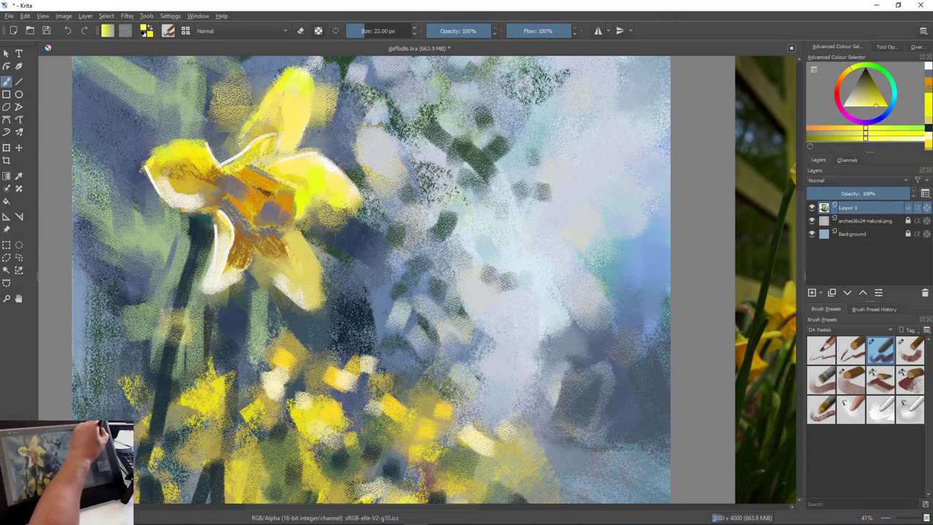
pyautogui.press(']')
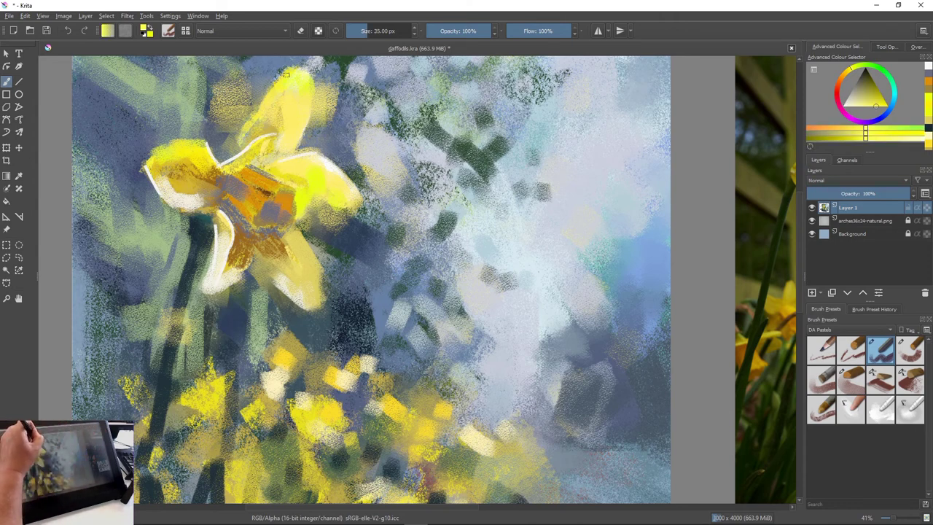
pyautogui.press(']')
pyautogui.press(']')
pyautogui.press(']')
pyautogui.press(']')
pyautogui.press(']')
pyautogui.press(']')
pyautogui.press(']')
pyautogui.press(']')
pyautogui.press(']')
pyautogui.press(']')
pyautogui.press(']')
pyautogui.moveTo(271, 96)
pyautogui.mouseDown()
pyautogui.moveTo(228, 163)
pyautogui.moveTo(257, 134)
pyautogui.moveTo(231, 158)
pyautogui.mouseUp()
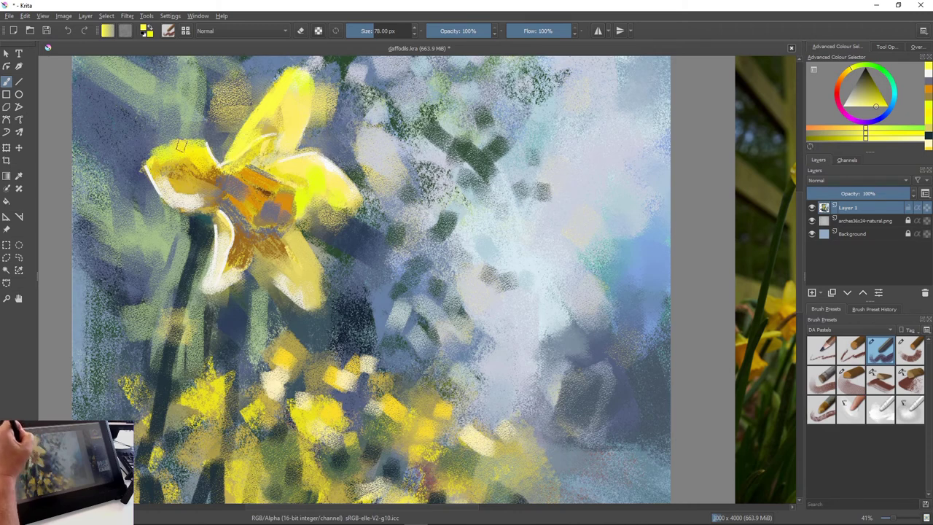
# Paint the same yellow along the left petal's outer edge, over the lower-left petal and down the inner edge of the lower-right petal
pyautogui.moveTo(156, 172); pyautogui.dragTo(171, 203)
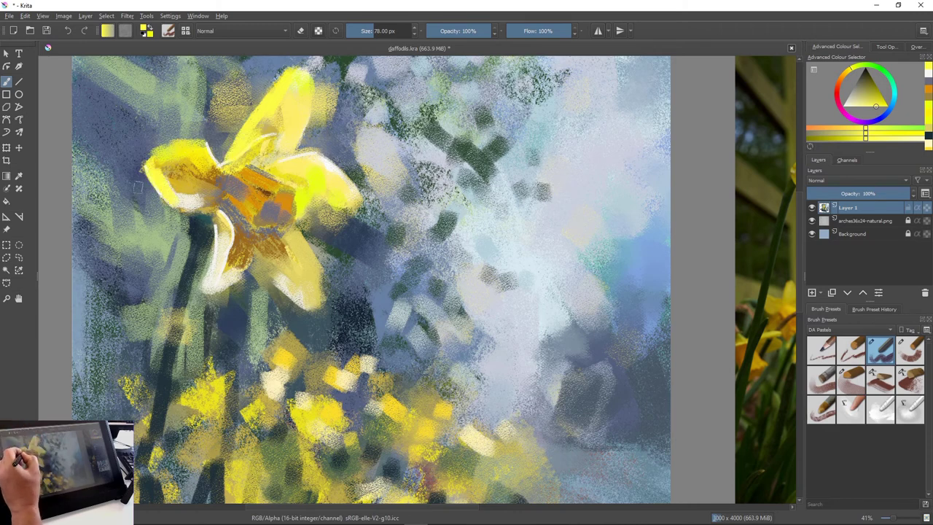
pyautogui.moveTo(160, 151); pyautogui.dragTo(149, 164)
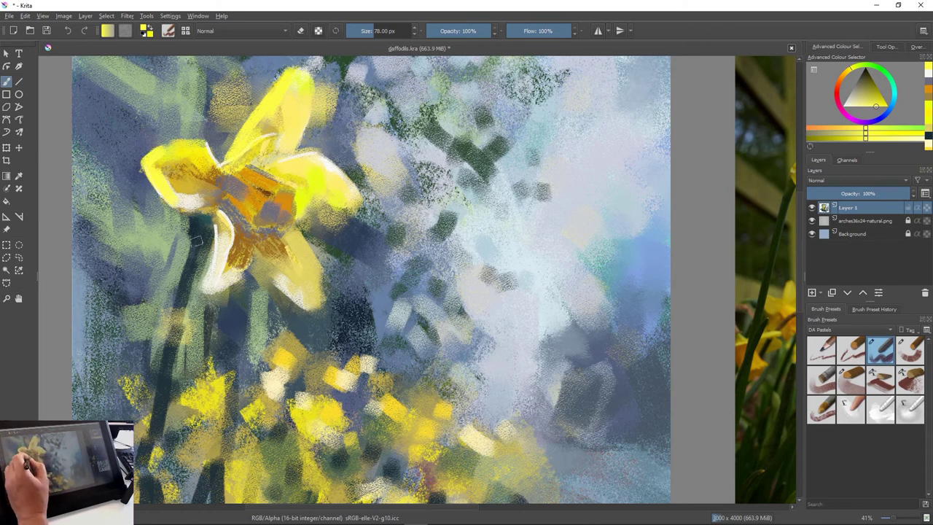
pyautogui.moveTo(226, 223); pyautogui.dragTo(214, 283)
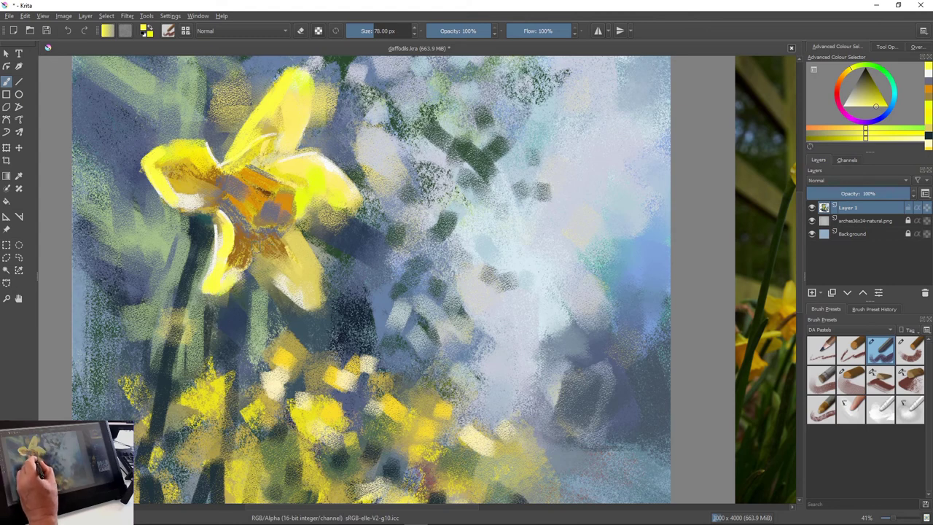
pyautogui.moveTo(256, 248); pyautogui.dragTo(274, 274)
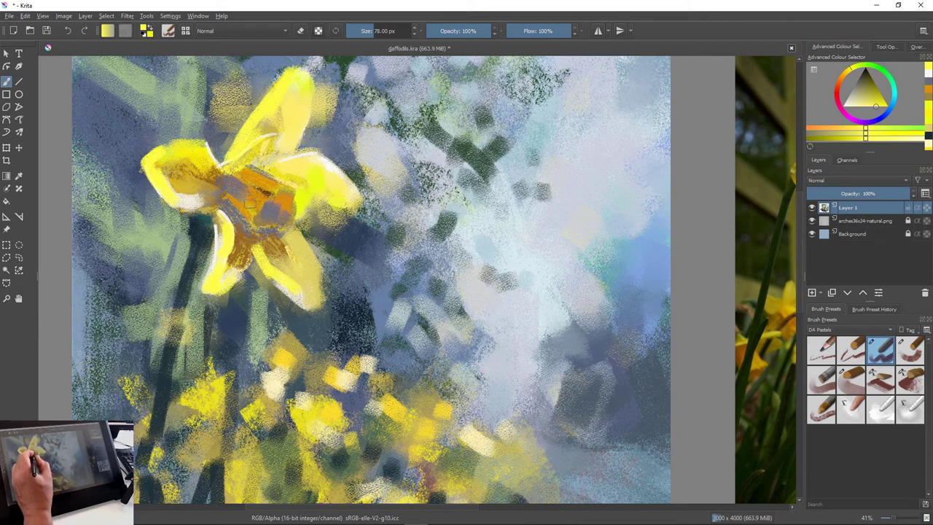
# Sample orange from the trumpet and shade down the inner side of the main flower's lower-right petal
pyautogui.keyDown('ctrl'); pyautogui.click(262, 204); pyautogui.keyUp('ctrl')
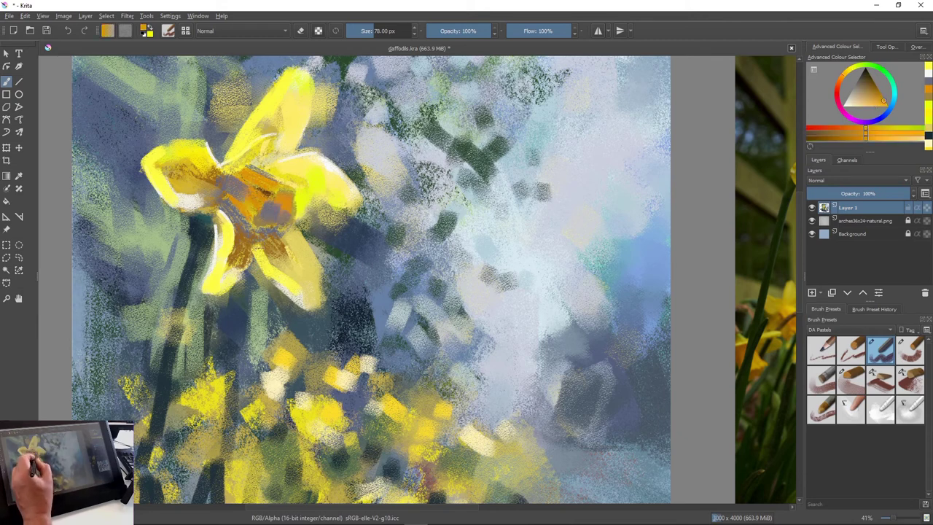
pyautogui.moveTo(254, 241); pyautogui.dragTo(305, 304)
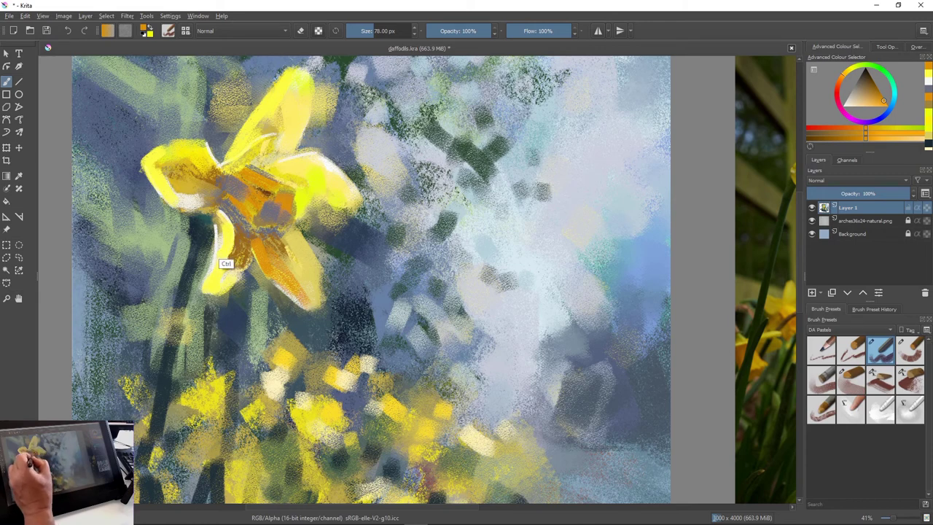
# Dab sampled light yellow along the trumpet's lower rim and tone the dabs down with a sampled muted brown
pyautogui.keyDown('ctrl'); pyautogui.click(226, 264); pyautogui.keyUp('ctrl')
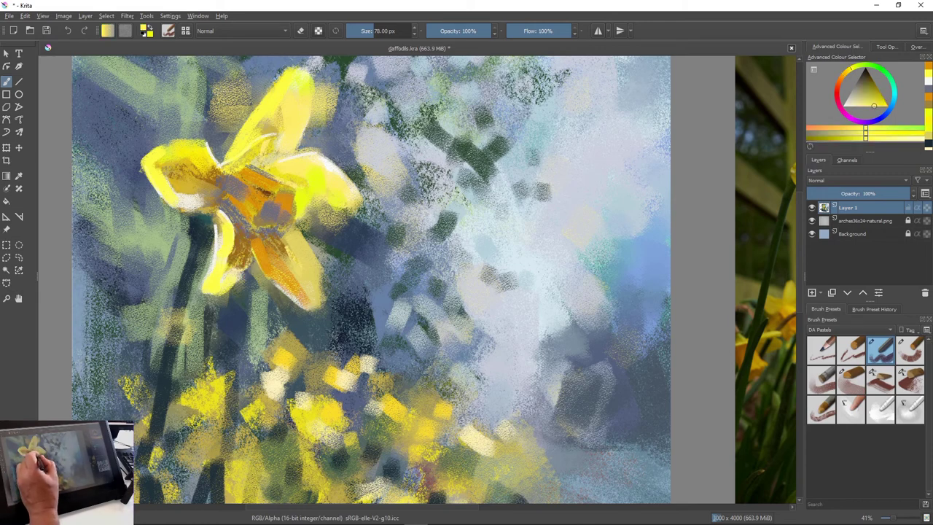
pyautogui.click(279, 230)
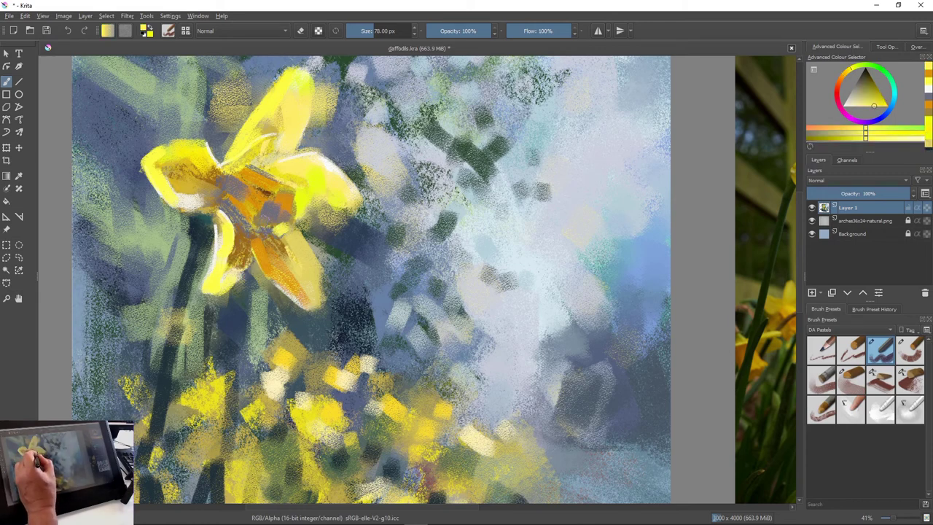
pyautogui.click(266, 225)
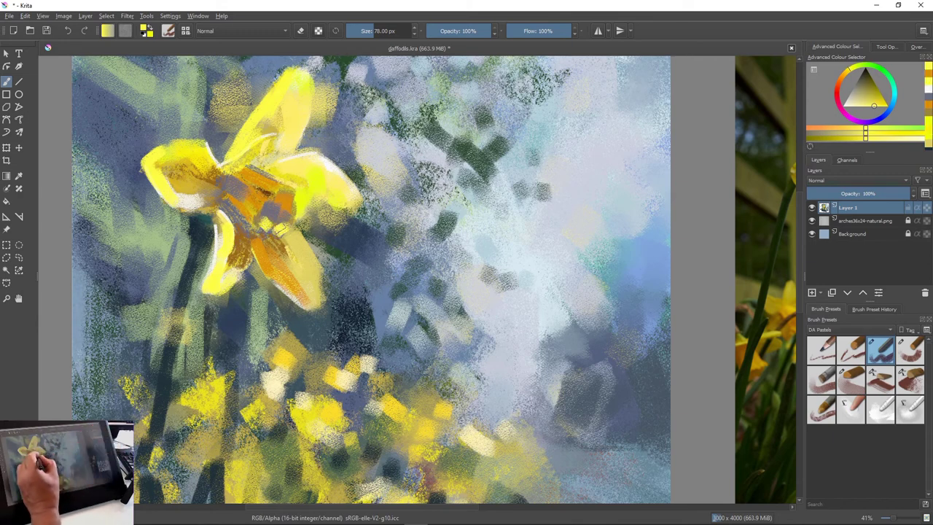
pyautogui.click(280, 226)
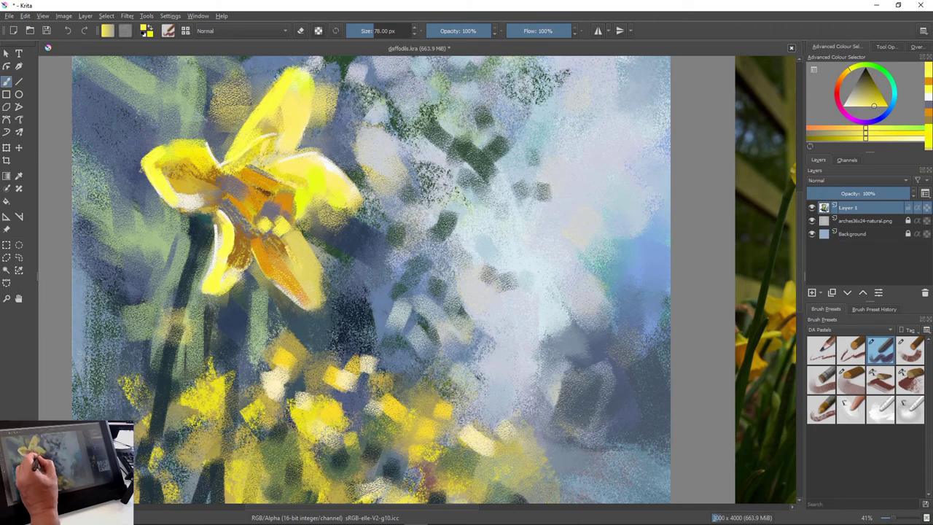
pyautogui.click(268, 231)
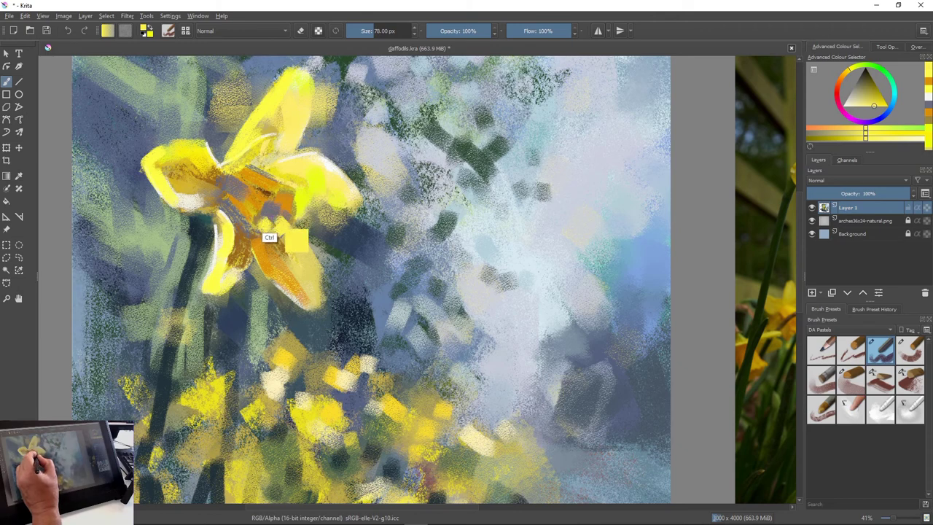
pyautogui.keyDown('ctrl'); pyautogui.click(268, 214); pyautogui.keyUp('ctrl')
pyautogui.moveTo(281, 212); pyautogui.dragTo(284, 225)
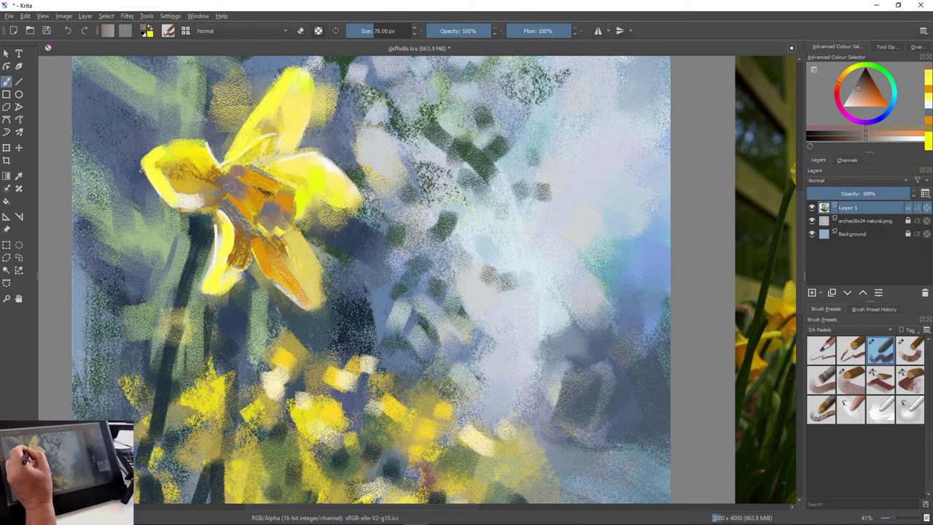
# Sample the stem's dark blue-green and paint shadows around the trumpet's base and underside, below the right petal and into the lower-right petal
pyautogui.keyDown('ctrl'); pyautogui.click(196, 256); pyautogui.keyUp('ctrl')
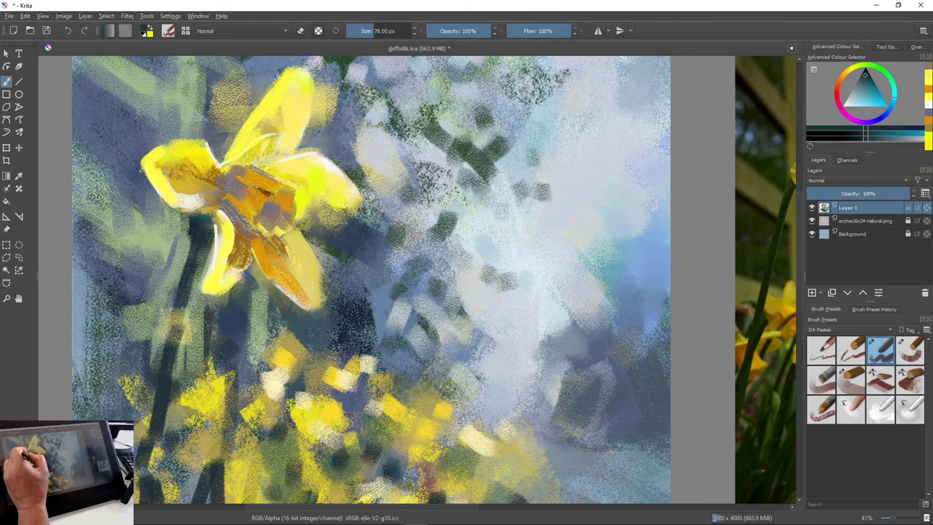
pyautogui.moveTo(227, 177)
pyautogui.mouseDown()
pyautogui.moveTo(226, 204)
pyautogui.moveTo(227, 186)
pyautogui.moveTo(201, 184)
pyautogui.mouseUp()
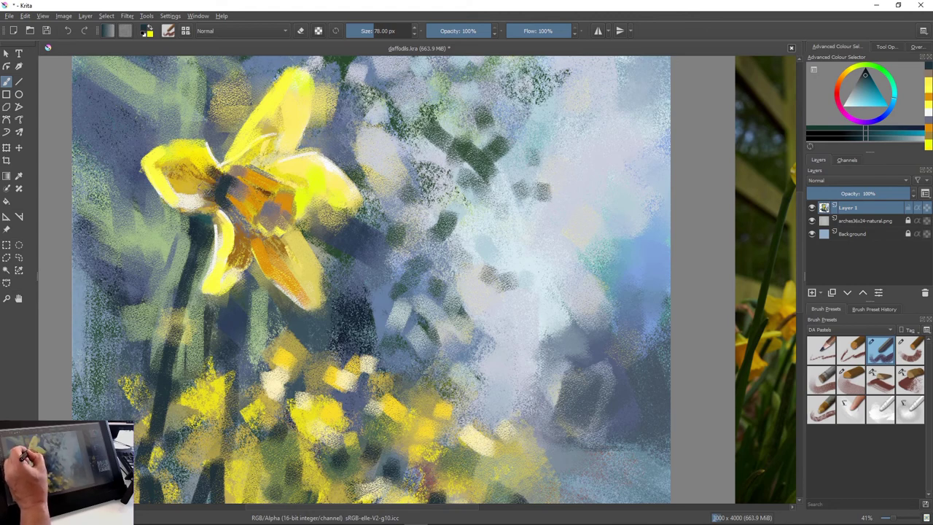
pyautogui.moveTo(254, 146); pyautogui.dragTo(238, 165)
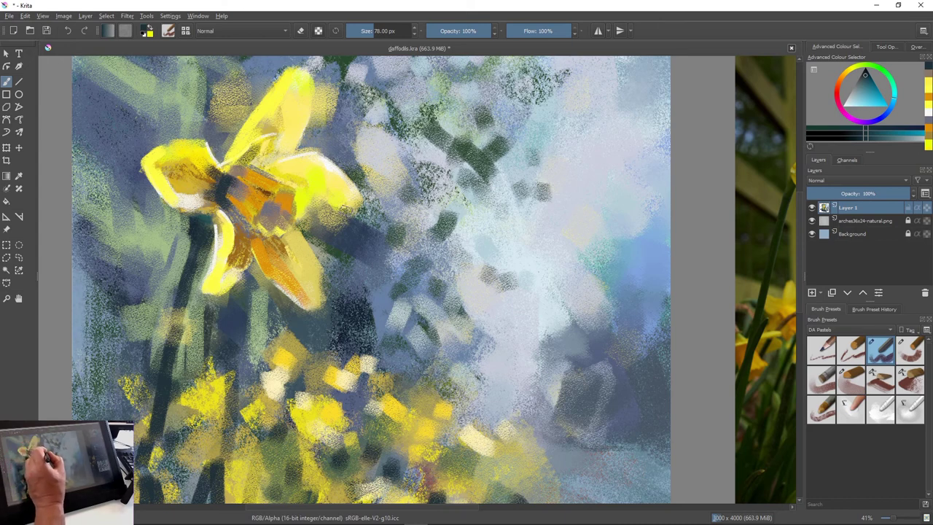
pyautogui.moveTo(349, 206)
pyautogui.mouseDown()
pyautogui.moveTo(318, 212)
pyautogui.moveTo(312, 224)
pyautogui.mouseUp()
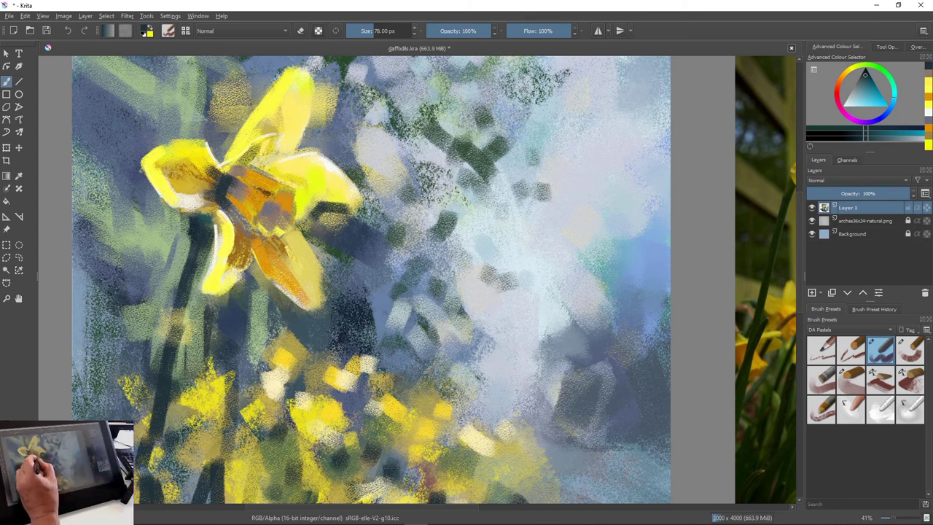
pyautogui.moveTo(255, 243); pyautogui.dragTo(269, 267)
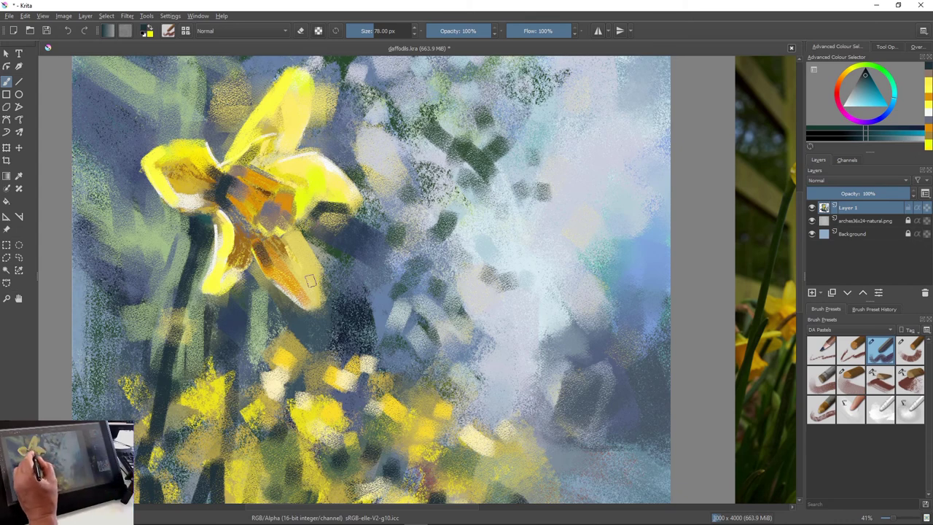
pyautogui.moveTo(224, 209); pyautogui.dragTo(256, 239)
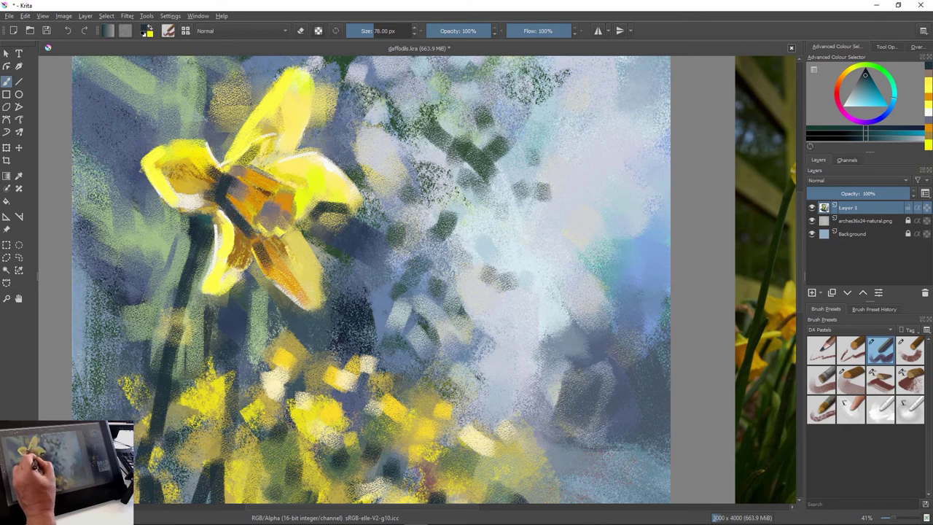
# Sample orange and glaze it over the lower-left petal's outer edge, the left petal and the middle of the upper petal
pyautogui.keyDown('ctrl'); pyautogui.click(248, 215); pyautogui.keyUp('ctrl')
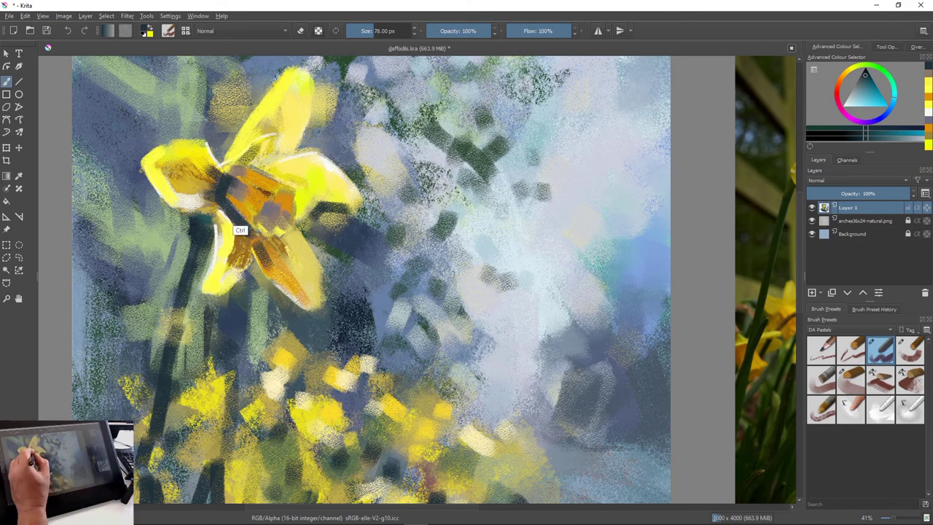
pyautogui.keyDown('ctrl'); pyautogui.click(240, 232); pyautogui.keyUp('ctrl')
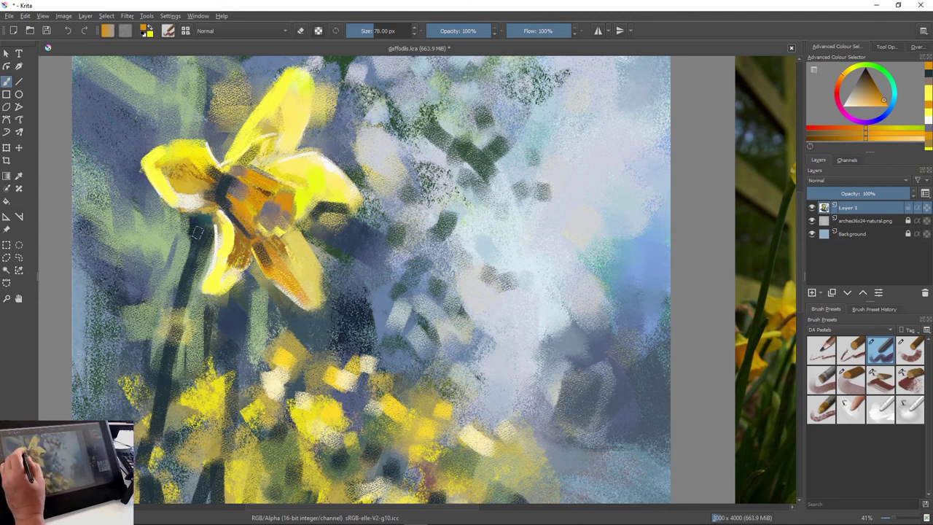
pyautogui.moveTo(219, 216)
pyautogui.mouseDown()
pyautogui.moveTo(223, 268)
pyautogui.moveTo(210, 290)
pyautogui.mouseUp()
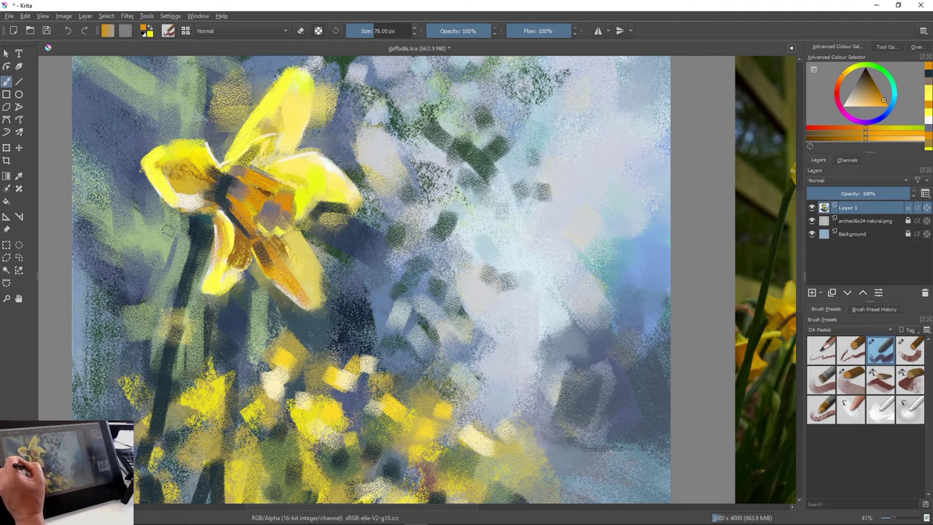
pyautogui.moveTo(188, 204)
pyautogui.mouseDown()
pyautogui.moveTo(163, 176)
pyautogui.moveTo(154, 182)
pyautogui.moveTo(159, 169)
pyautogui.moveTo(196, 150)
pyautogui.moveTo(173, 151)
pyautogui.moveTo(183, 162)
pyautogui.moveTo(168, 152)
pyautogui.moveTo(197, 167)
pyautogui.moveTo(152, 157)
pyautogui.moveTo(187, 186)
pyautogui.mouseUp()
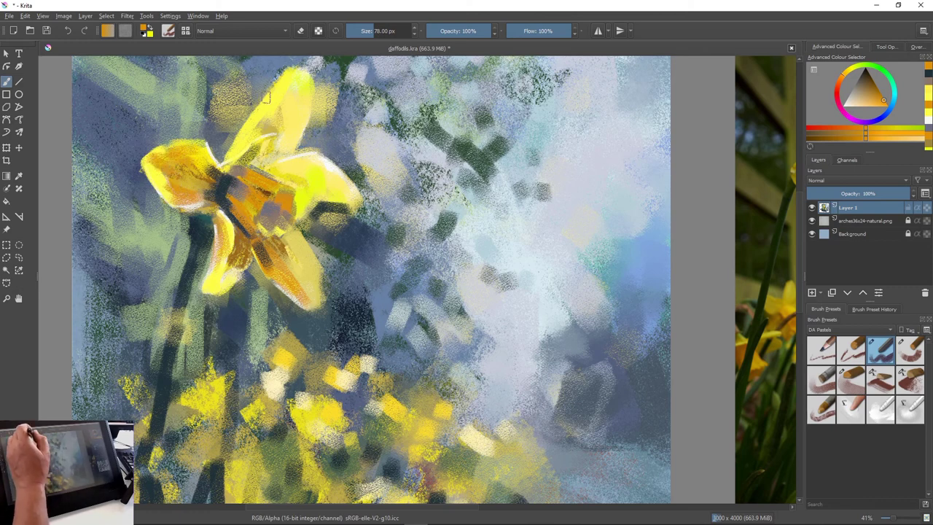
pyautogui.moveTo(266, 97)
pyautogui.mouseDown()
pyautogui.moveTo(291, 76)
pyautogui.moveTo(247, 150)
pyautogui.mouseUp()
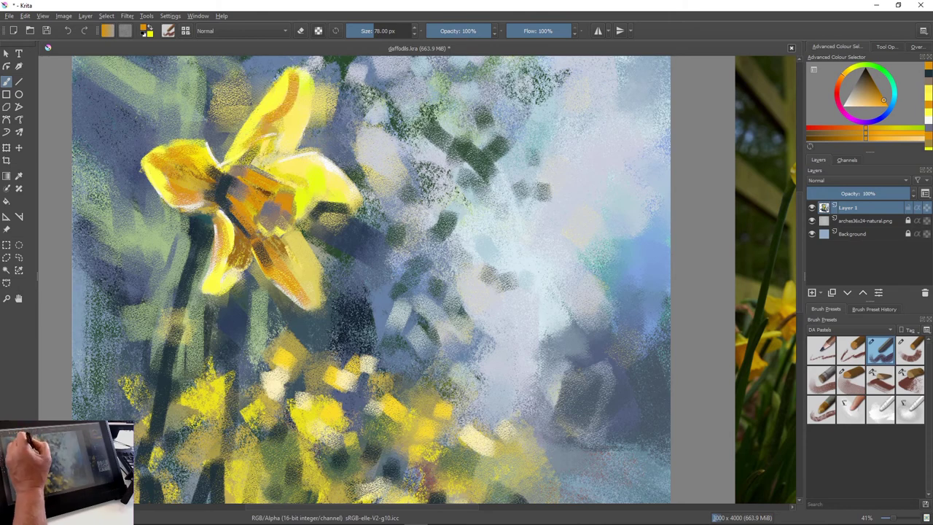
pyautogui.moveTo(299, 79)
pyautogui.mouseDown()
pyautogui.moveTo(275, 135)
pyautogui.moveTo(281, 141)
pyautogui.mouseUp()
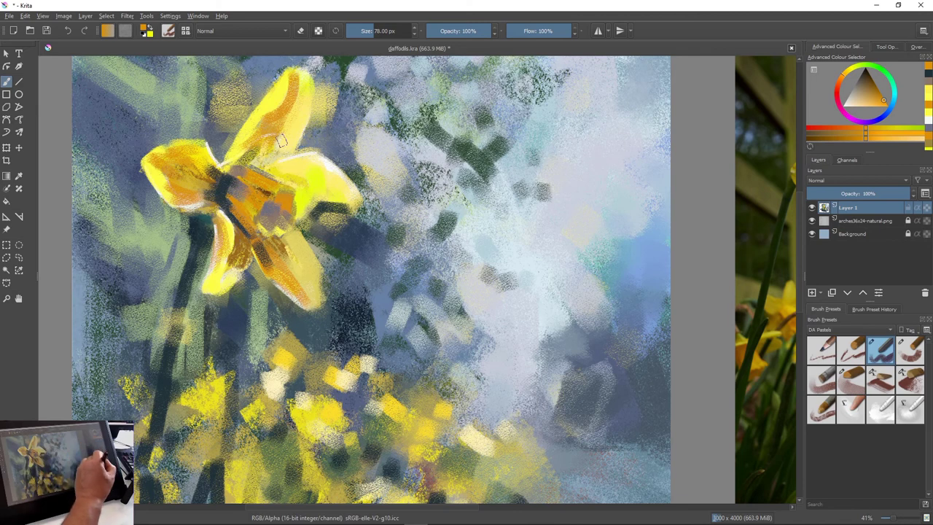
# Choose the 200 px blender brush and soften the main flower's petals and outer edges into the background
pyautogui.click(880, 410)
pyautogui.moveTo(292, 106)
pyautogui.mouseDown()
pyautogui.moveTo(255, 148)
pyautogui.moveTo(269, 145)
pyautogui.moveTo(258, 135)
pyautogui.moveTo(298, 101)
pyautogui.mouseUp()
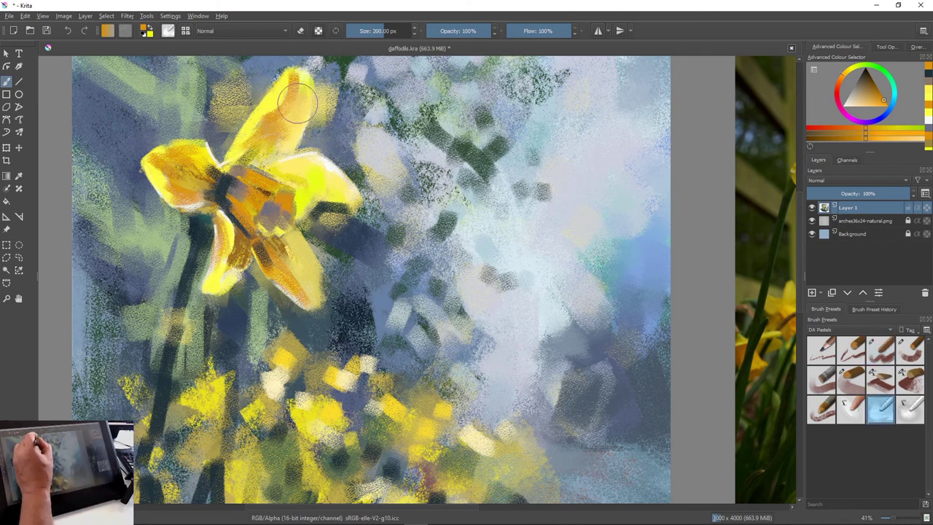
pyautogui.moveTo(139, 167)
pyautogui.mouseDown()
pyautogui.moveTo(171, 179)
pyautogui.moveTo(134, 186)
pyautogui.mouseUp()
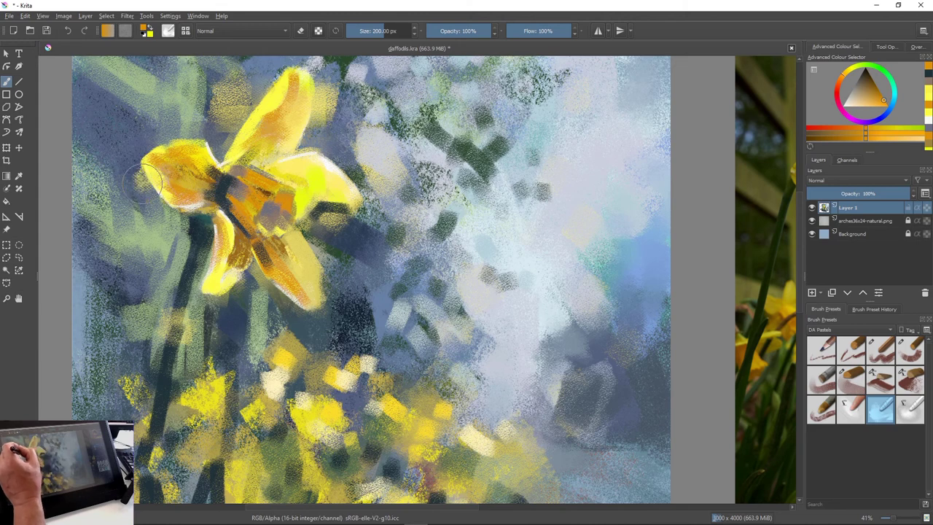
pyautogui.moveTo(317, 211)
pyautogui.mouseDown()
pyautogui.moveTo(344, 186)
pyautogui.moveTo(325, 161)
pyautogui.mouseUp()
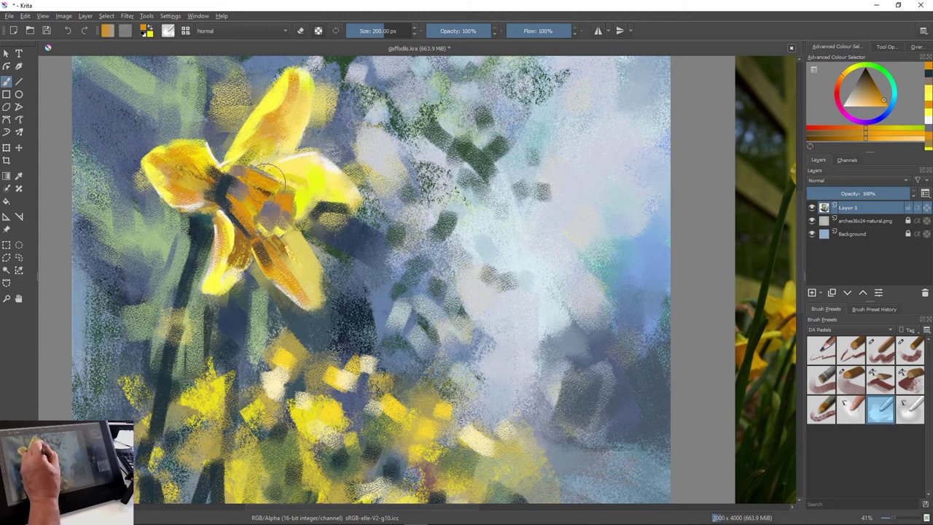
pyautogui.moveTo(308, 275)
pyautogui.mouseDown()
pyautogui.moveTo(331, 275)
pyautogui.moveTo(296, 271)
pyautogui.moveTo(315, 240)
pyautogui.mouseUp()
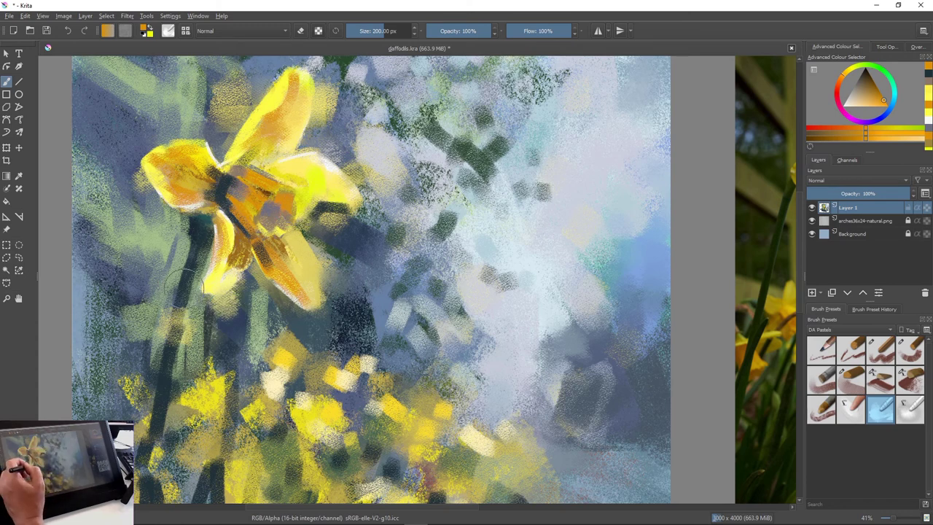
pyautogui.press('ctrl')
pyautogui.moveTo(227, 308); pyautogui.dragTo(322, 302)
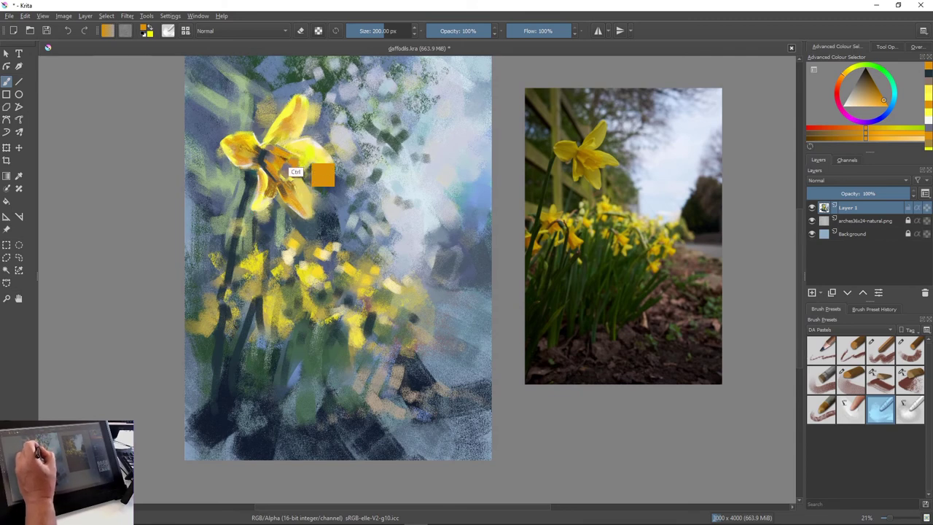
pyautogui.keyDown('ctrl'); pyautogui.click(299, 149); pyautogui.keyUp('ctrl')
pyautogui.moveTo(293, 190)
pyautogui.mouseDown()
pyautogui.moveTo(305, 209)
pyautogui.moveTo(295, 202)
pyautogui.mouseUp()
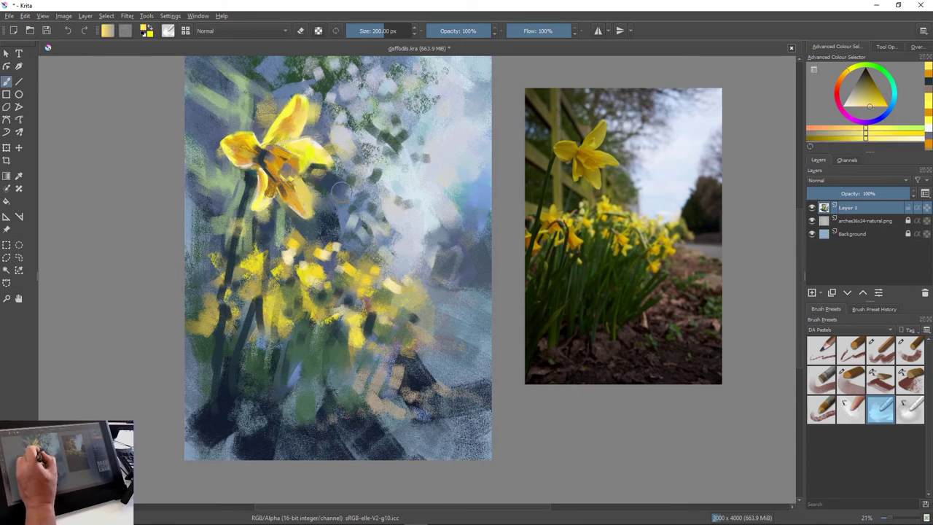
# Switch to a pastel pencil brush at 416 px and brighten the lower-right petal and its outer edge with sampled bright yellow
pyautogui.click(851, 350)
pyautogui.keyDown('ctrl'); pyautogui.click(313, 213); pyautogui.keyUp('ctrl')
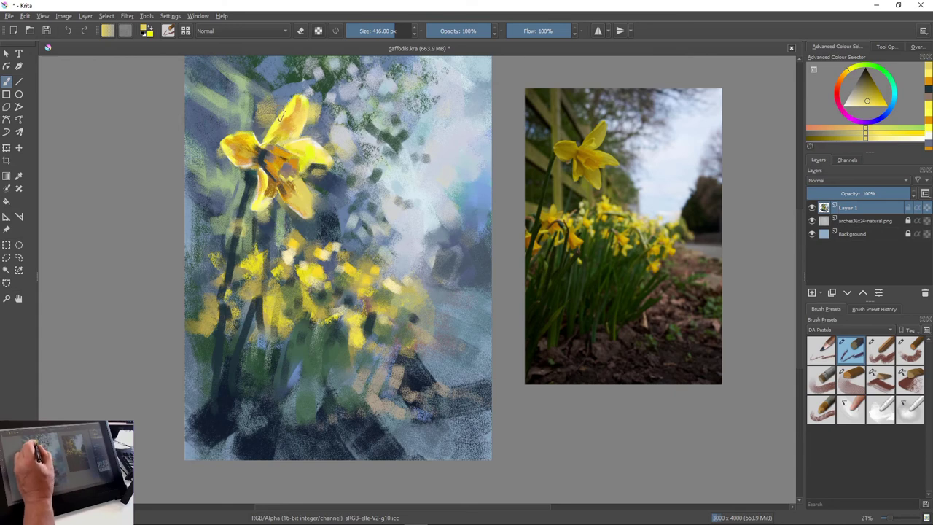
pyautogui.keyDown('ctrl'); pyautogui.click(288, 140); pyautogui.keyUp('ctrl')
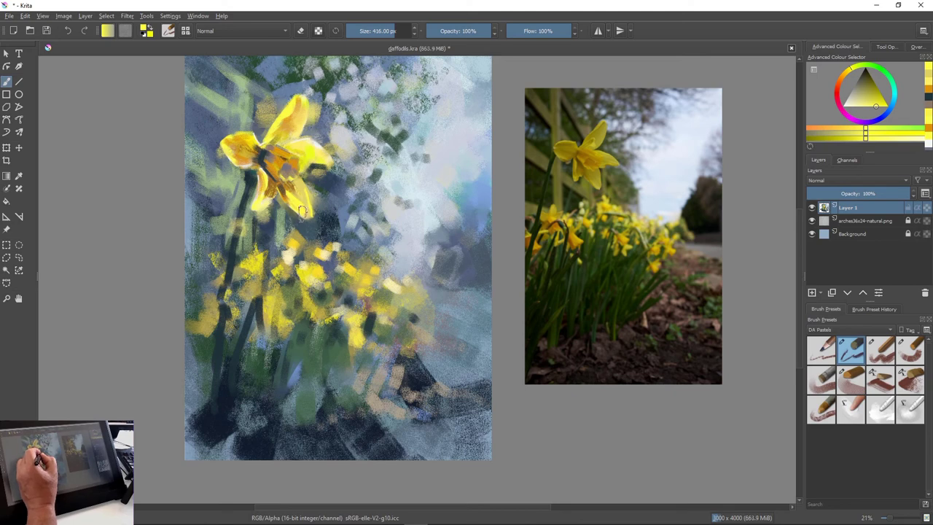
pyautogui.keyDown('ctrl'); pyautogui.click(306, 217); pyautogui.keyUp('ctrl')
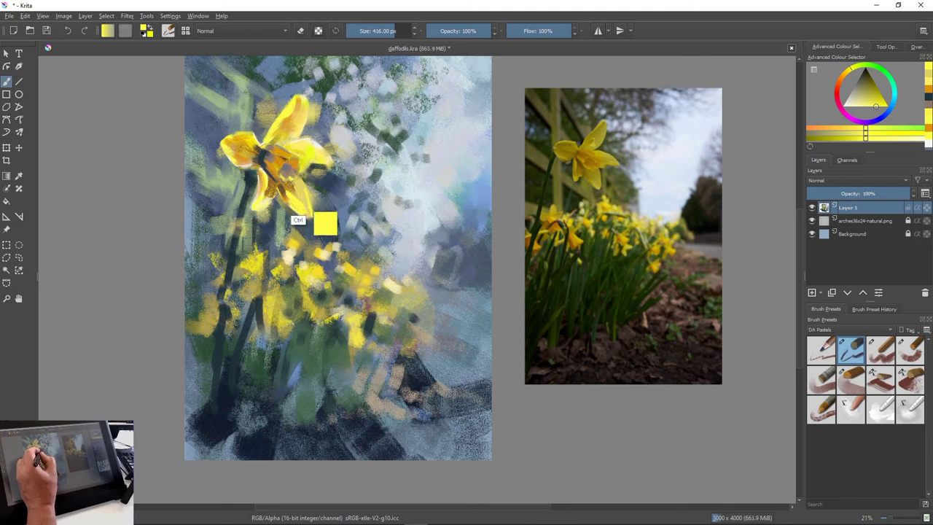
pyautogui.keyDown('ctrl'); pyautogui.click(303, 199); pyautogui.keyUp('ctrl')
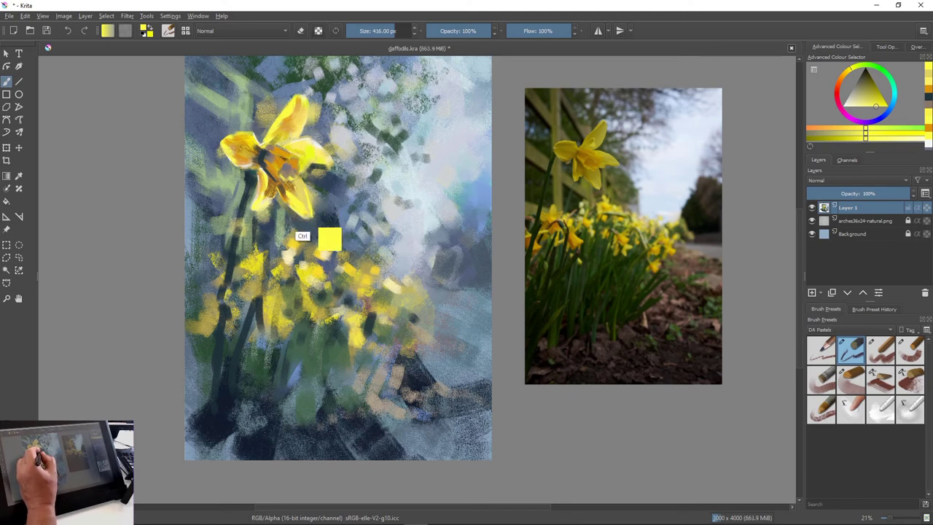
pyautogui.keyDown('ctrl'); pyautogui.click(306, 206); pyautogui.keyUp('ctrl')
pyautogui.keyDown('ctrl'); pyautogui.click(302, 203); pyautogui.keyUp('ctrl')
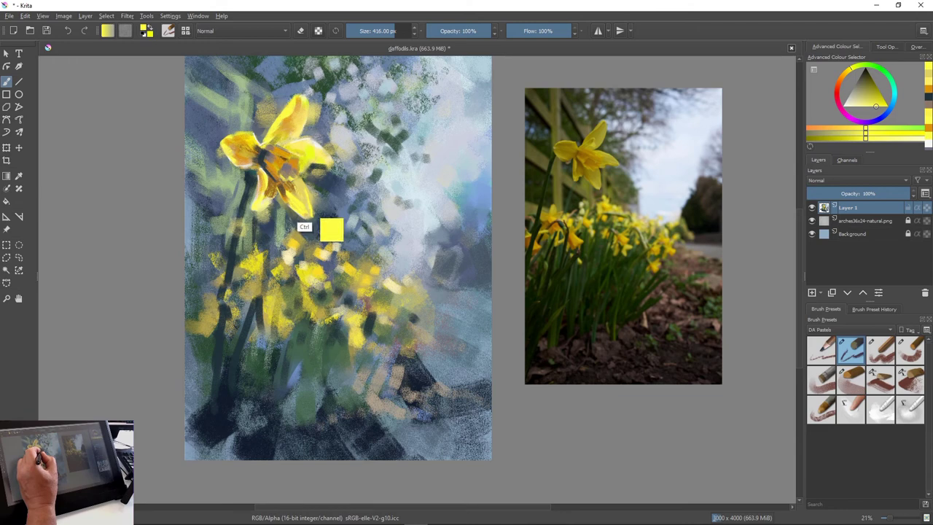
pyautogui.keyDown('ctrl'); pyautogui.click(302, 204); pyautogui.keyUp('ctrl')
pyautogui.keyDown('ctrl'); pyautogui.click(303, 205); pyautogui.keyUp('ctrl')
pyautogui.moveTo(302, 191); pyautogui.dragTo(313, 210)
pyautogui.keyDown('ctrl'); pyautogui.click(298, 211); pyautogui.keyUp('ctrl')
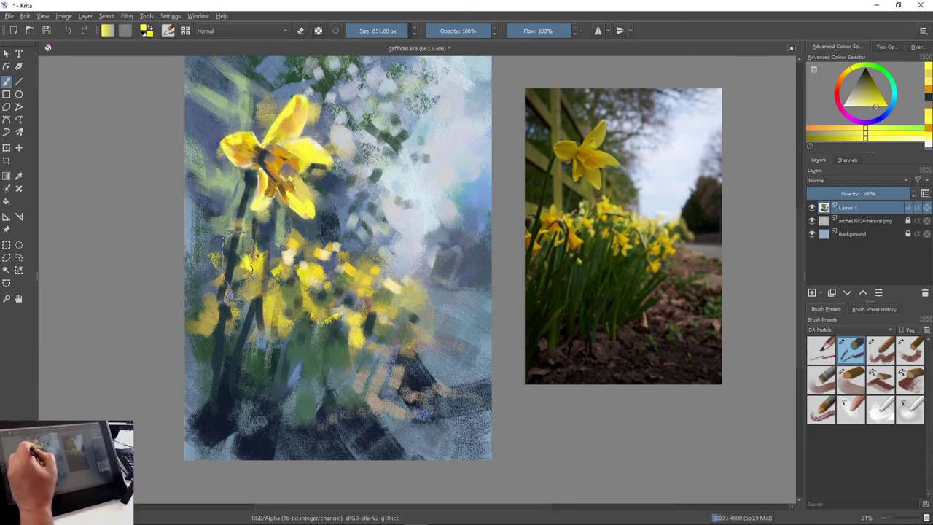
# With the brush at 851 px, paint bright yellow petals on the cluster bloom beside the main stem and shade them with sampled ochre
pyautogui.moveTo(235, 291)
pyautogui.mouseDown()
pyautogui.moveTo(252, 317)
pyautogui.moveTo(263, 291)
pyautogui.moveTo(271, 302)
pyautogui.moveTo(255, 325)
pyautogui.moveTo(279, 341)
pyautogui.mouseUp()
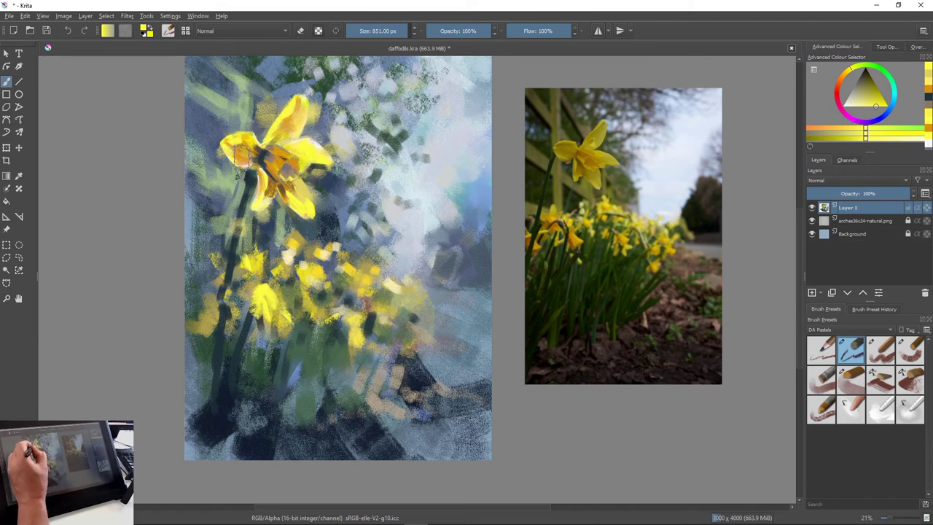
pyautogui.keyDown('ctrl'); pyautogui.click(267, 183); pyautogui.keyUp('ctrl')
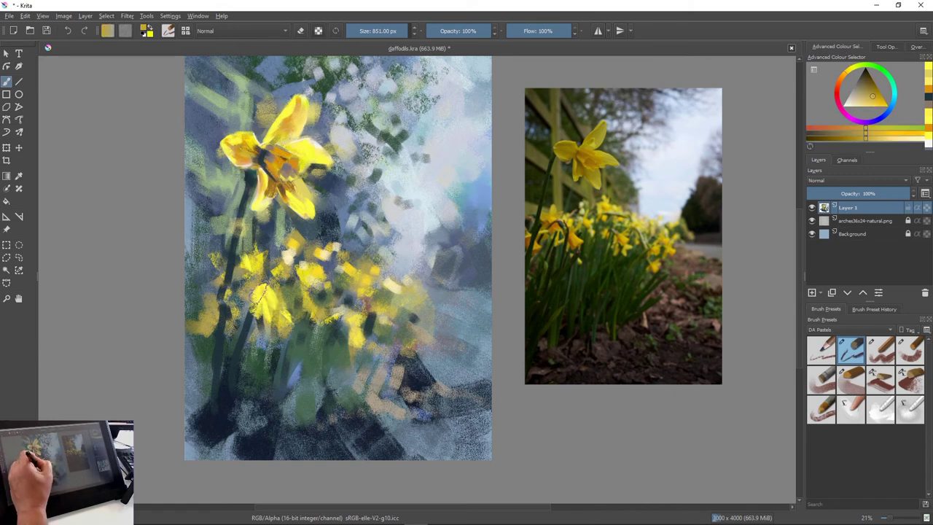
pyautogui.moveTo(273, 309); pyautogui.dragTo(266, 298)
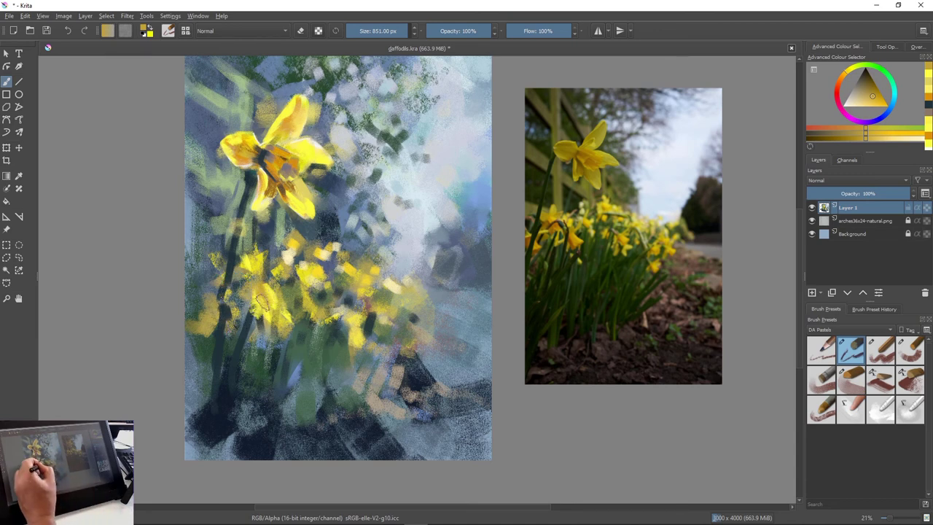
# Undo the last stroke on the cluster bloom and dab sampled cream highlights at the cluster's far right end
pyautogui.hotkey('ctrl', 'z')
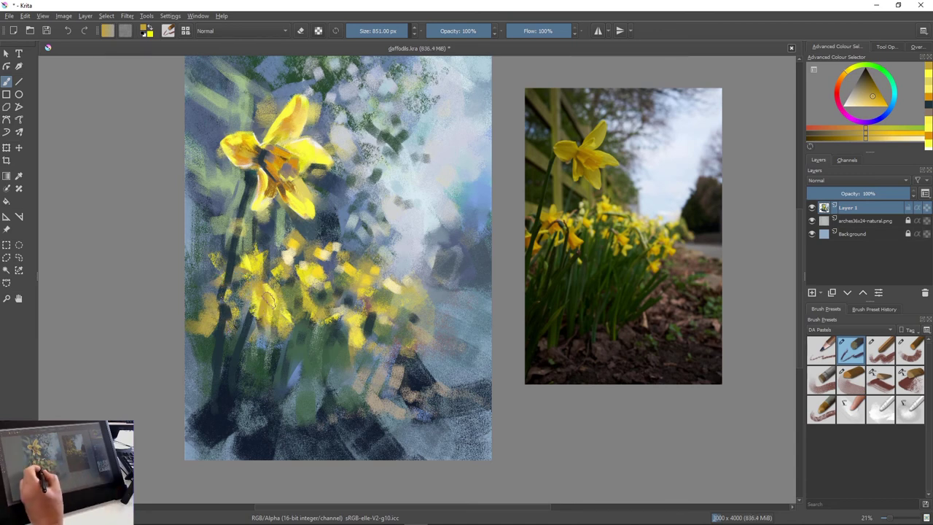
pyautogui.keyDown('ctrl'); pyautogui.click(423, 283); pyautogui.keyUp('ctrl')
pyautogui.moveTo(425, 281); pyautogui.dragTo(424, 274)
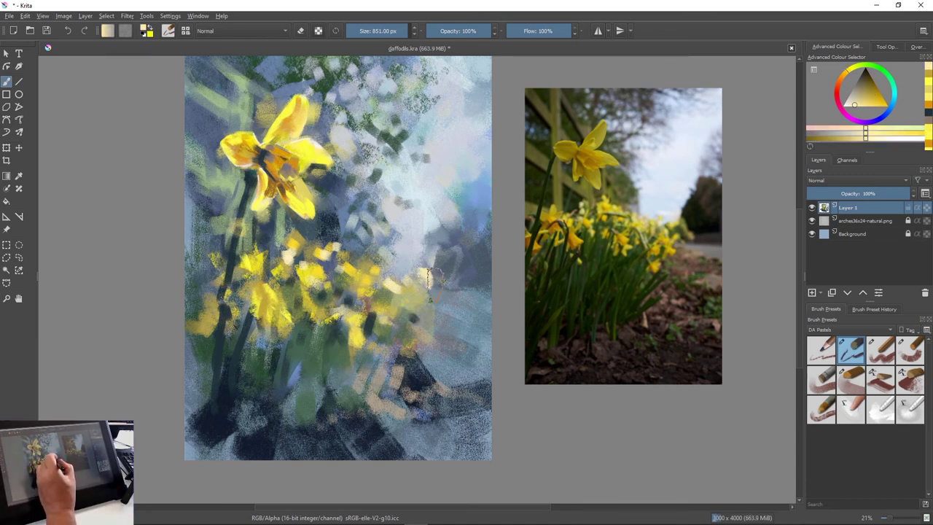
pyautogui.click(456, 285)
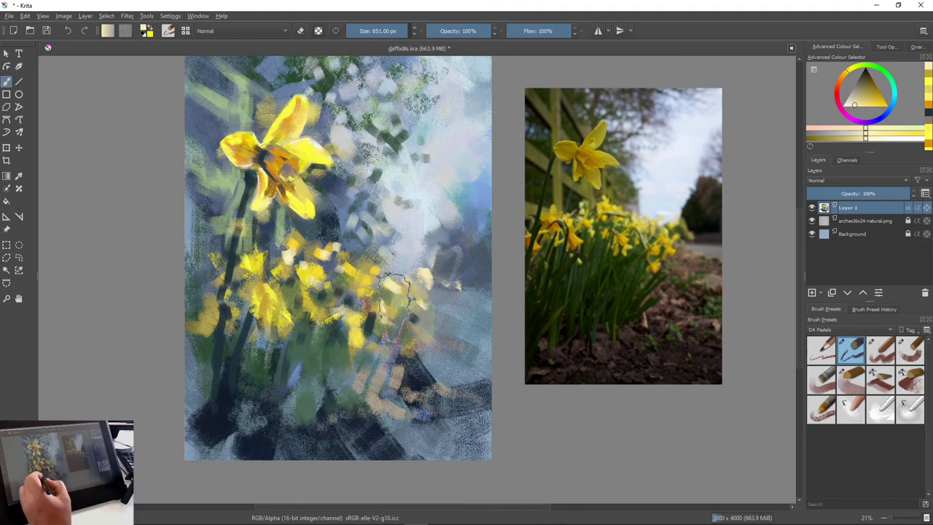
# Paint leaves below the cluster's right end in sampled green, enlarging the brush to 1,000 px, and add dark stems in sampled navy
pyautogui.keyDown('ctrl'); pyautogui.click(311, 353); pyautogui.keyUp('ctrl')
pyautogui.moveTo(411, 332)
pyautogui.mouseDown()
pyautogui.moveTo(400, 361)
pyautogui.moveTo(420, 360)
pyautogui.mouseUp()
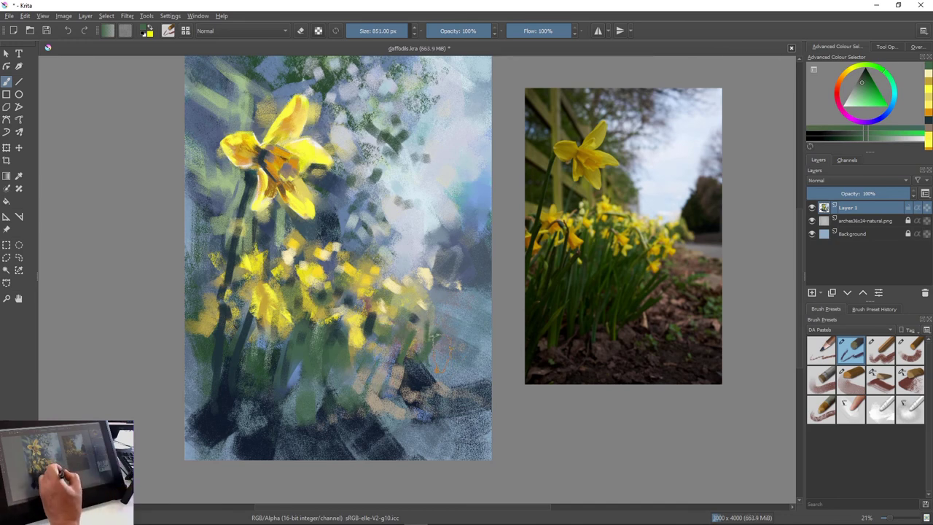
pyautogui.moveTo(434, 334)
pyautogui.mouseDown()
pyautogui.moveTo(438, 367)
pyautogui.moveTo(468, 347)
pyautogui.moveTo(474, 365)
pyautogui.moveTo(493, 345)
pyautogui.moveTo(457, 357)
pyautogui.moveTo(475, 382)
pyautogui.mouseUp()
pyautogui.press(']')
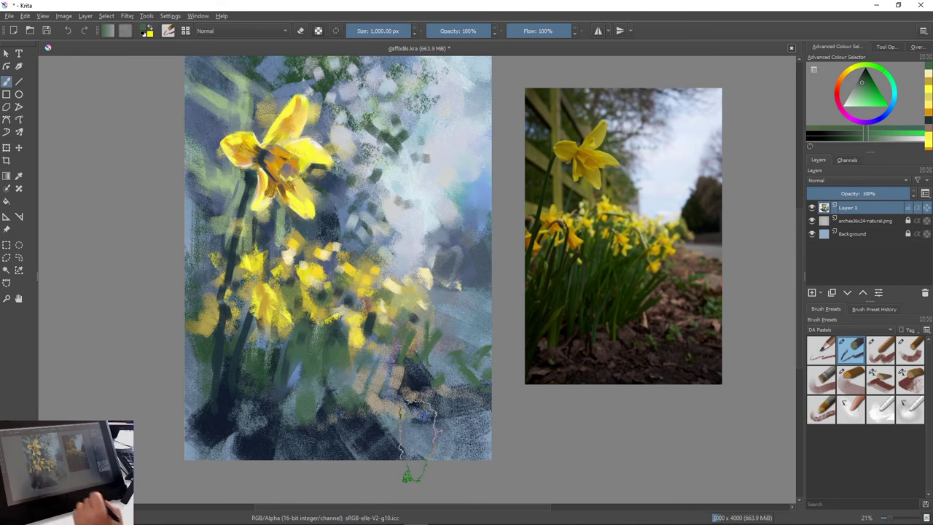
pyautogui.moveTo(404, 368); pyautogui.dragTo(387, 384)
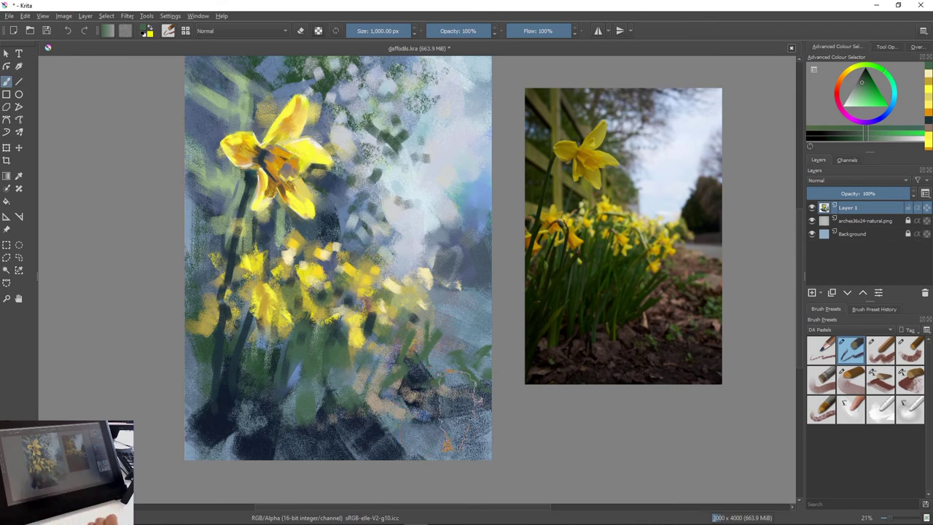
pyautogui.keyDown('ctrl'); pyautogui.click(226, 397); pyautogui.keyUp('ctrl')
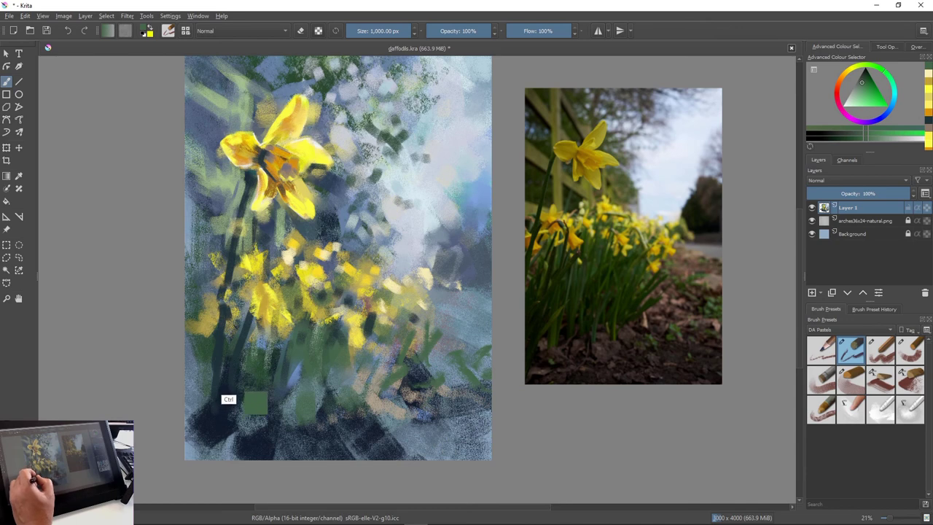
pyautogui.moveTo(226, 397)
pyautogui.mouseDown()
pyautogui.moveTo(244, 342)
pyautogui.moveTo(250, 364)
pyautogui.moveTo(277, 372)
pyautogui.moveTo(310, 411)
pyautogui.moveTo(342, 321)
pyautogui.moveTo(322, 385)
pyautogui.moveTo(354, 335)
pyautogui.moveTo(364, 365)
pyautogui.moveTo(360, 406)
pyautogui.mouseUp()
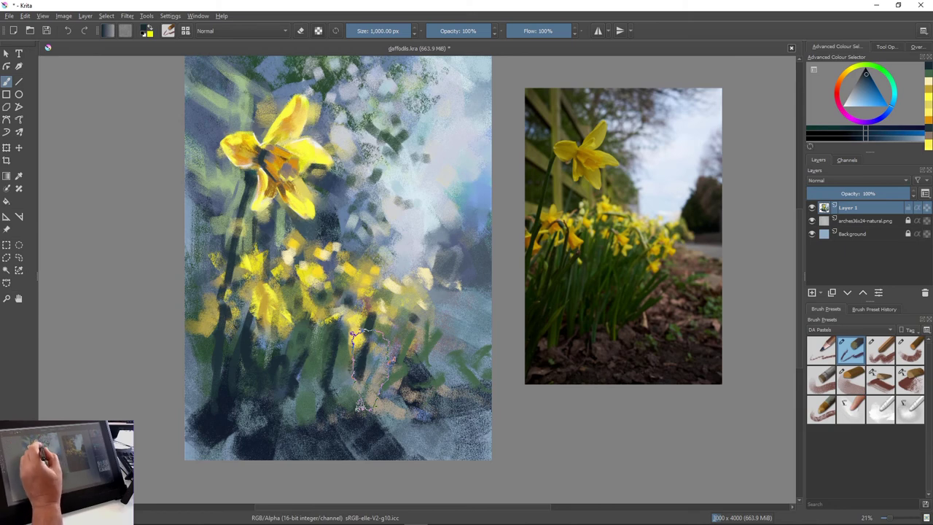
# Sample muted blues from the painting and work them into the right-hand background and around the cluster's far end
pyautogui.keyDown('ctrl'); pyautogui.click(357, 241); pyautogui.keyUp('ctrl')
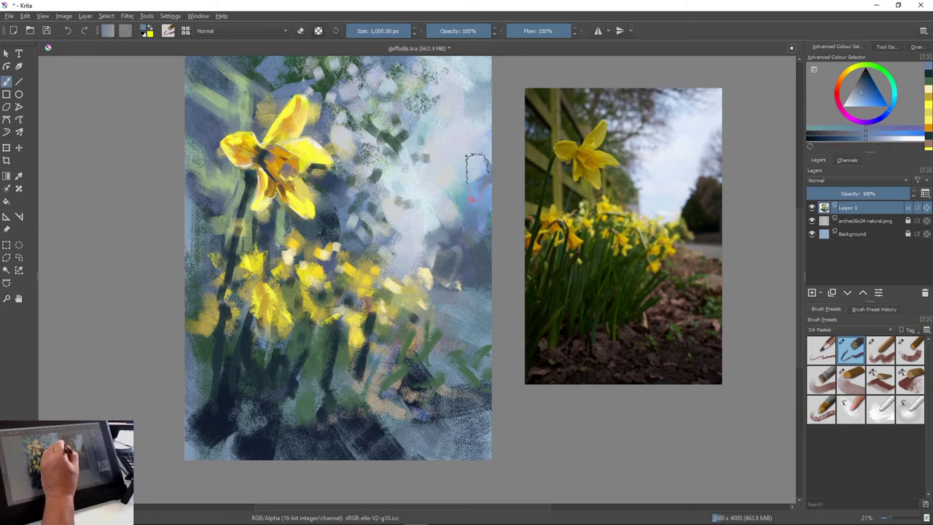
pyautogui.moveTo(481, 179)
pyautogui.mouseDown()
pyautogui.moveTo(469, 229)
pyautogui.moveTo(453, 198)
pyautogui.moveTo(465, 240)
pyautogui.moveTo(438, 232)
pyautogui.moveTo(442, 219)
pyautogui.moveTo(435, 246)
pyautogui.mouseUp()
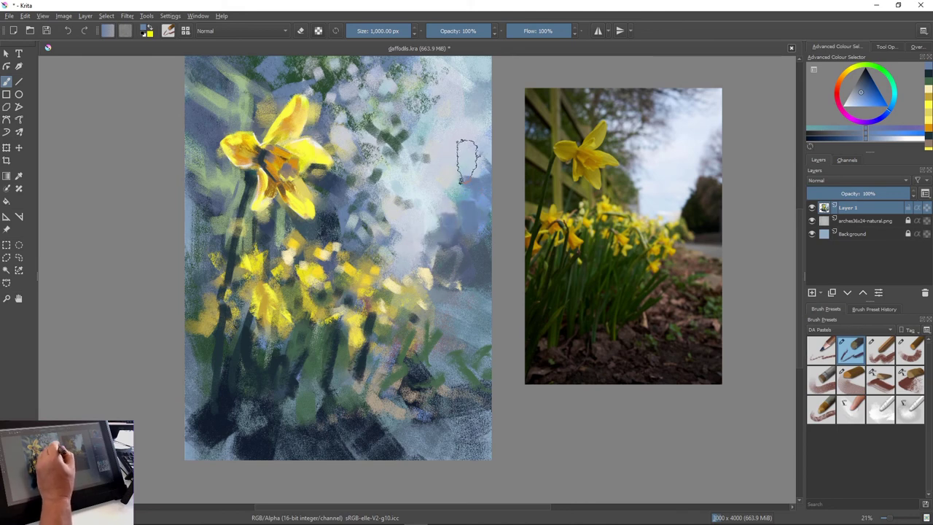
pyautogui.moveTo(472, 162); pyautogui.dragTo(478, 175)
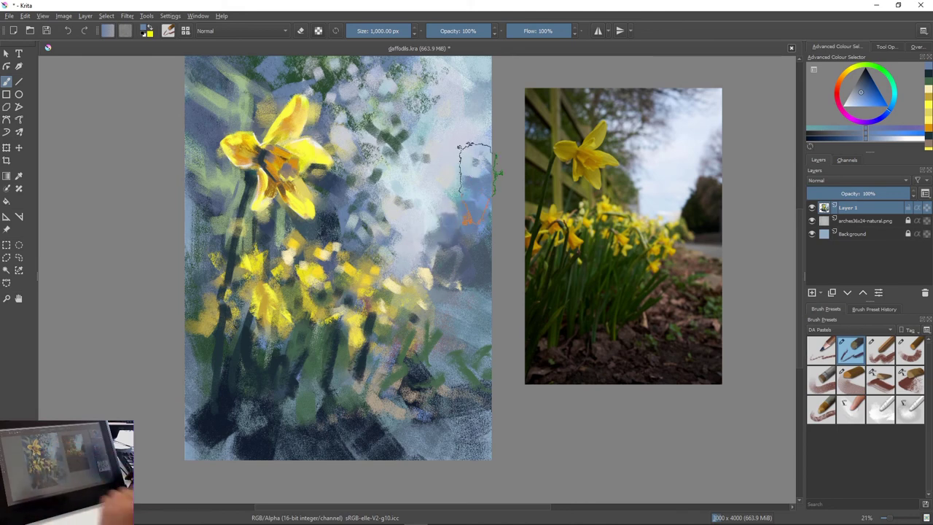
pyautogui.moveTo(430, 244)
pyautogui.mouseDown()
pyautogui.moveTo(416, 260)
pyautogui.moveTo(437, 262)
pyautogui.moveTo(421, 270)
pyautogui.moveTo(473, 284)
pyautogui.moveTo(433, 334)
pyautogui.moveTo(389, 349)
pyautogui.moveTo(391, 363)
pyautogui.moveTo(426, 364)
pyautogui.mouseUp()
pyautogui.keyDown('ctrl'); pyautogui.click(456, 282); pyautogui.keyUp('ctrl')
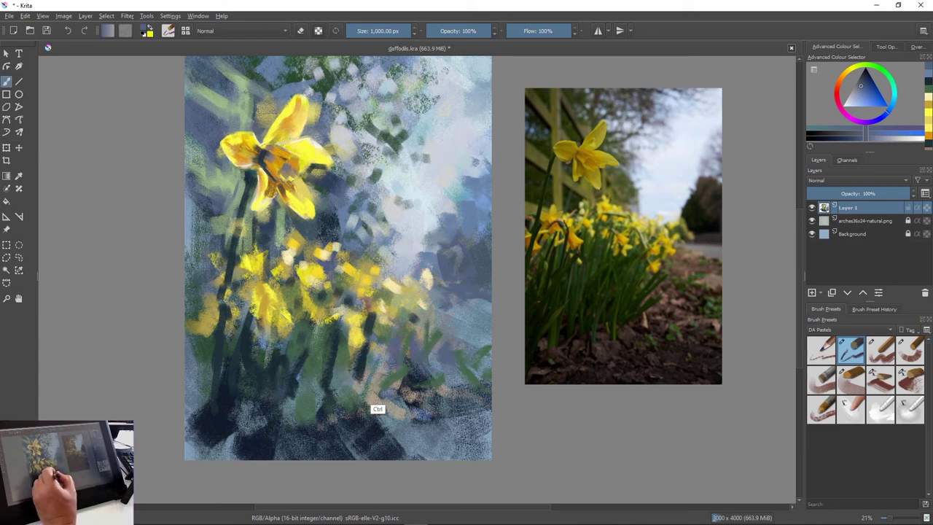
pyautogui.keyDown('ctrl'); pyautogui.click(363, 398); pyautogui.keyUp('ctrl')
pyautogui.moveTo(425, 355)
pyautogui.mouseDown()
pyautogui.moveTo(434, 383)
pyautogui.moveTo(416, 371)
pyautogui.moveTo(400, 379)
pyautogui.moveTo(379, 360)
pyautogui.mouseUp()
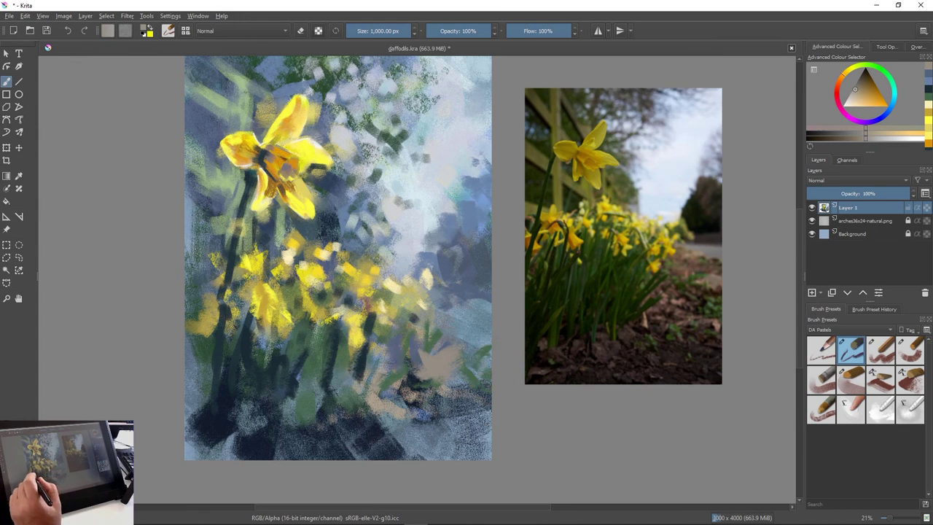
pyautogui.hotkey('ctrl', 'z')
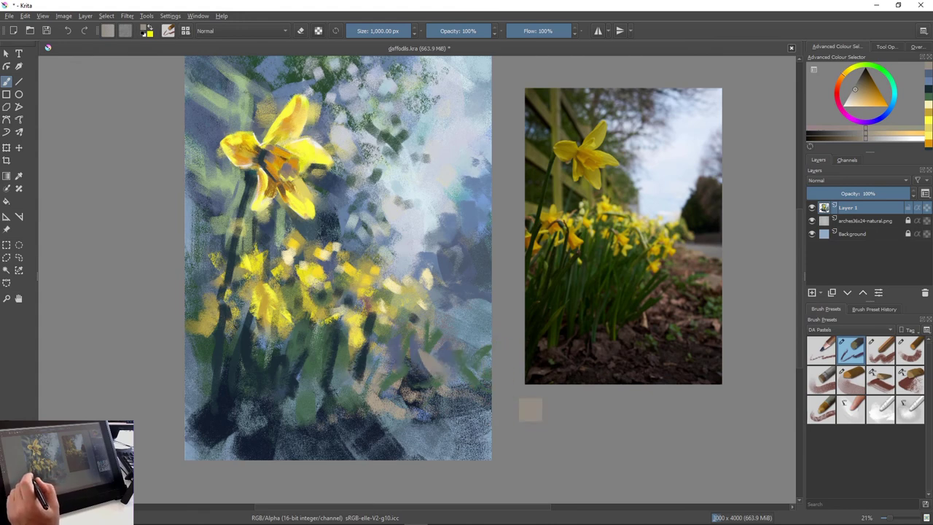
pyautogui.hotkey('ctrl', 'z')
pyautogui.hotkey('ctrl', 'z')
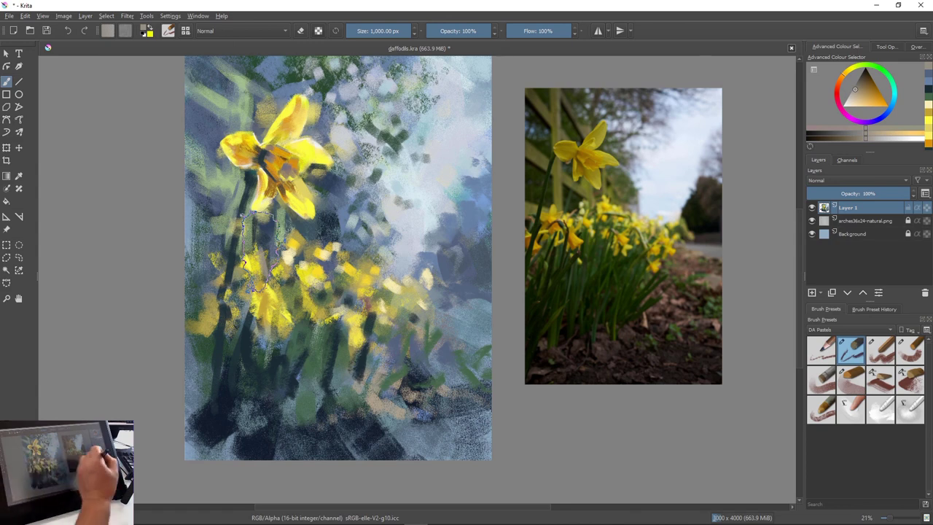
# Switch to the 201 px pastel brush and cut sampled dark navy shadows around and below the bloom beside the main stem
pyautogui.click(880, 350)
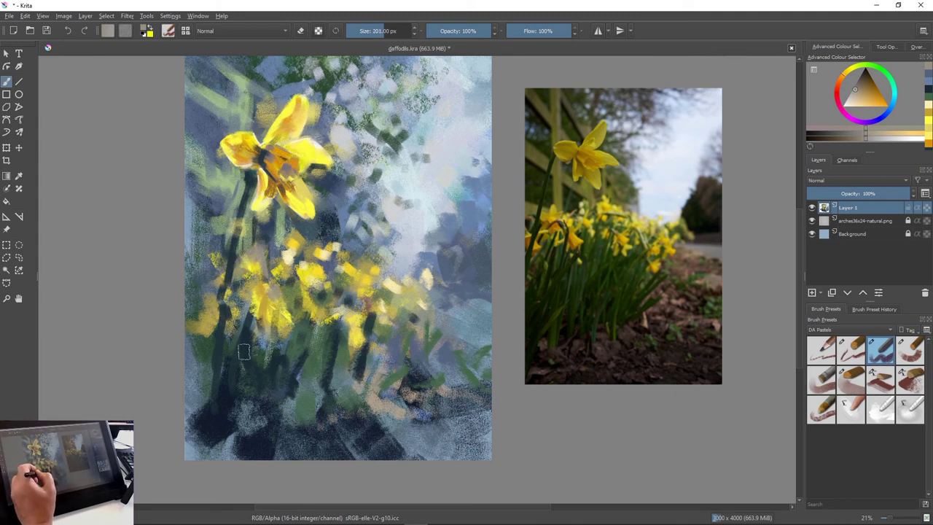
pyautogui.keyDown('ctrl'); pyautogui.click(249, 381); pyautogui.keyUp('ctrl')
pyautogui.moveTo(269, 316); pyautogui.dragTo(267, 334)
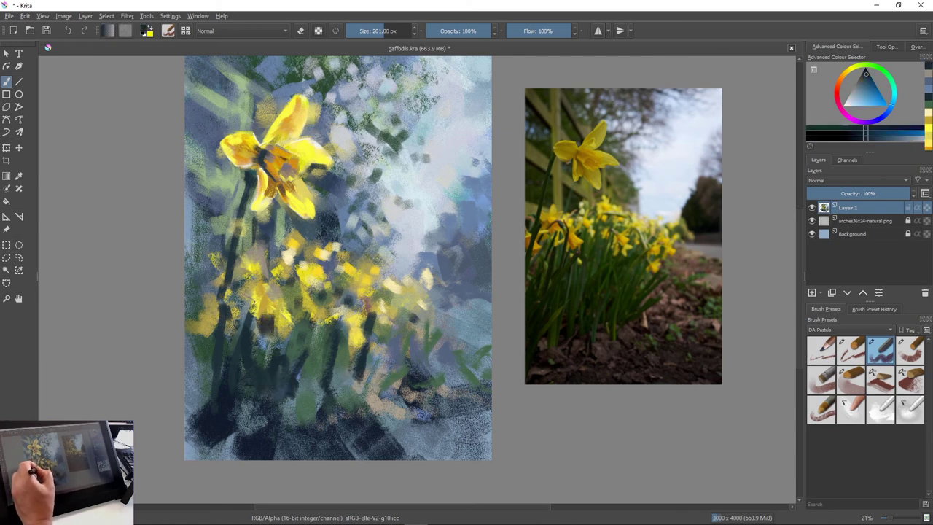
pyautogui.moveTo(248, 299); pyautogui.dragTo(244, 314)
pyautogui.click(269, 301)
pyautogui.moveTo(275, 285)
pyautogui.mouseDown()
pyautogui.moveTo(282, 306)
pyautogui.moveTo(271, 305)
pyautogui.moveTo(282, 300)
pyautogui.moveTo(255, 348)
pyautogui.moveTo(263, 364)
pyautogui.moveTo(284, 358)
pyautogui.moveTo(279, 393)
pyautogui.moveTo(298, 359)
pyautogui.moveTo(301, 388)
pyautogui.moveTo(284, 389)
pyautogui.mouseUp()
# Sample mid green and paint overlapping leaf strokes below the left half of the cluster
pyautogui.keyDown('ctrl'); pyautogui.click(298, 351); pyautogui.keyUp('ctrl')
pyautogui.keyDown('ctrl'); pyautogui.click(300, 379); pyautogui.keyUp('ctrl')
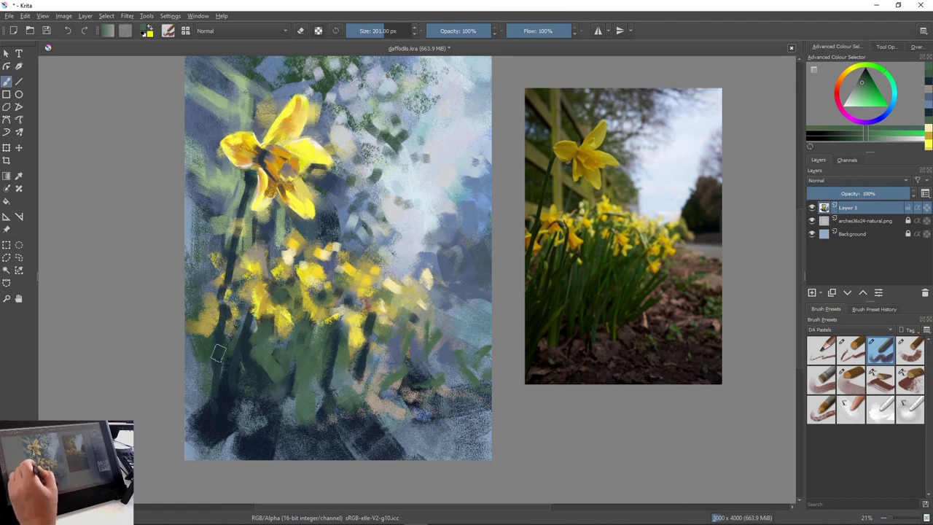
pyautogui.moveTo(237, 332); pyautogui.dragTo(232, 387)
pyautogui.moveTo(257, 354)
pyautogui.mouseDown()
pyautogui.moveTo(255, 393)
pyautogui.moveTo(278, 406)
pyautogui.mouseUp()
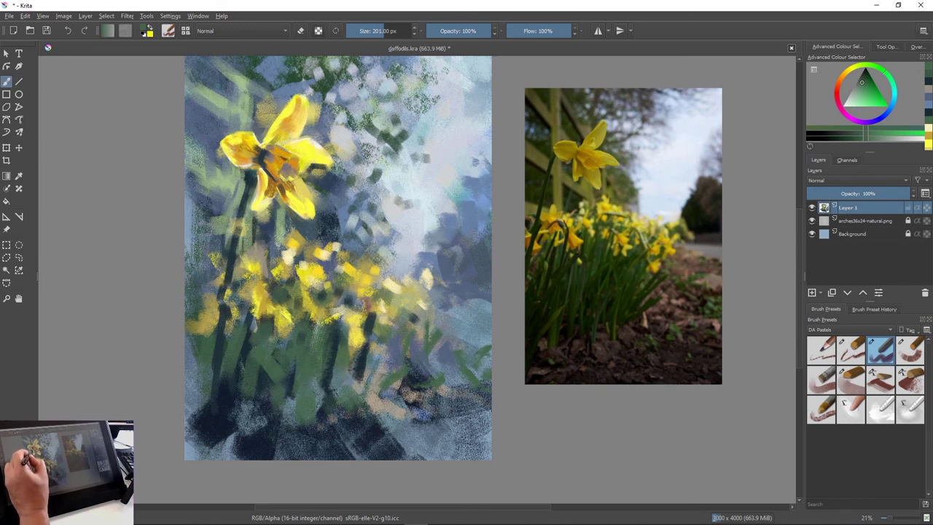
# Add a pale green fence slat left of the main stem and trim the fence slats' edges with sampled blue-grey
pyautogui.keyDown('ctrl'); pyautogui.click(213, 204); pyautogui.keyUp('ctrl')
pyautogui.moveTo(227, 257)
pyautogui.mouseDown()
pyautogui.moveTo(188, 247)
pyautogui.moveTo(193, 258)
pyautogui.mouseUp()
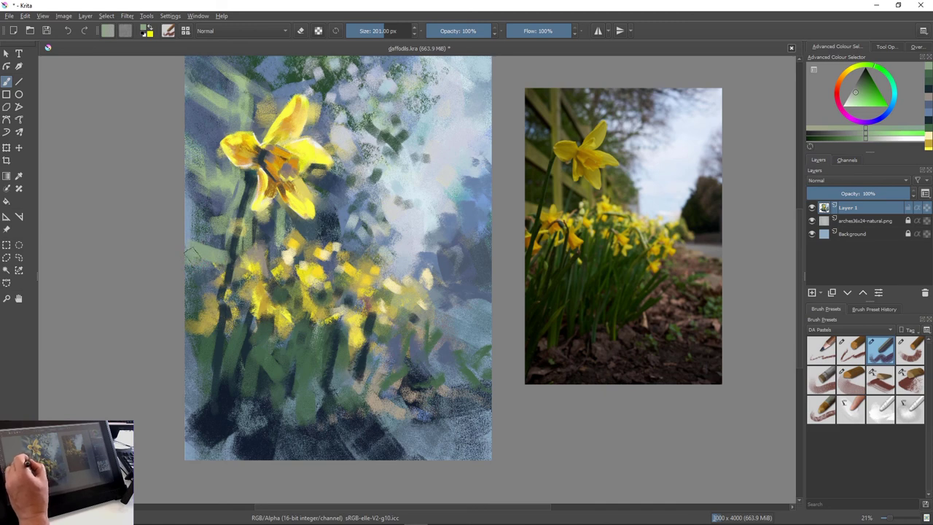
pyautogui.keyDown('ctrl'); pyautogui.click(222, 236); pyautogui.keyUp('ctrl')
pyautogui.moveTo(227, 258); pyautogui.dragTo(190, 251)
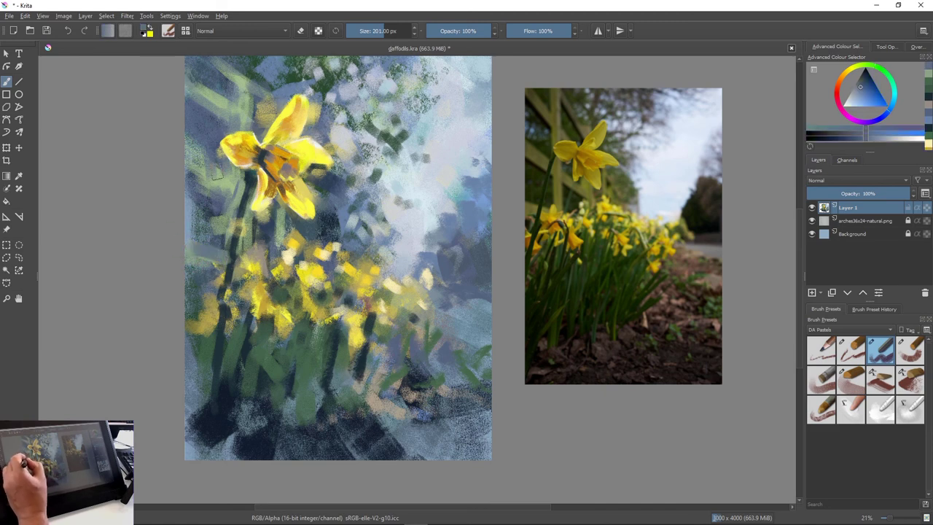
pyautogui.moveTo(218, 179); pyautogui.dragTo(200, 175)
pyautogui.moveTo(220, 106)
pyautogui.mouseDown()
pyautogui.moveTo(206, 93)
pyautogui.moveTo(214, 67)
pyautogui.moveTo(248, 106)
pyautogui.mouseUp()
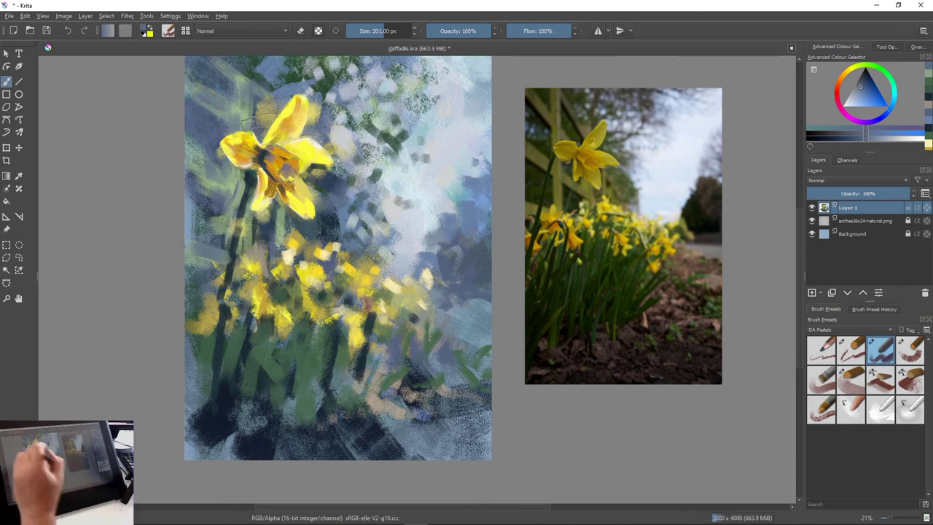
# Sample dark blue and deepen the gaps beneath the main flower and around the upper blooms of the cluster
pyautogui.keyDown('ctrl'); pyautogui.click(264, 259); pyautogui.keyUp('ctrl')
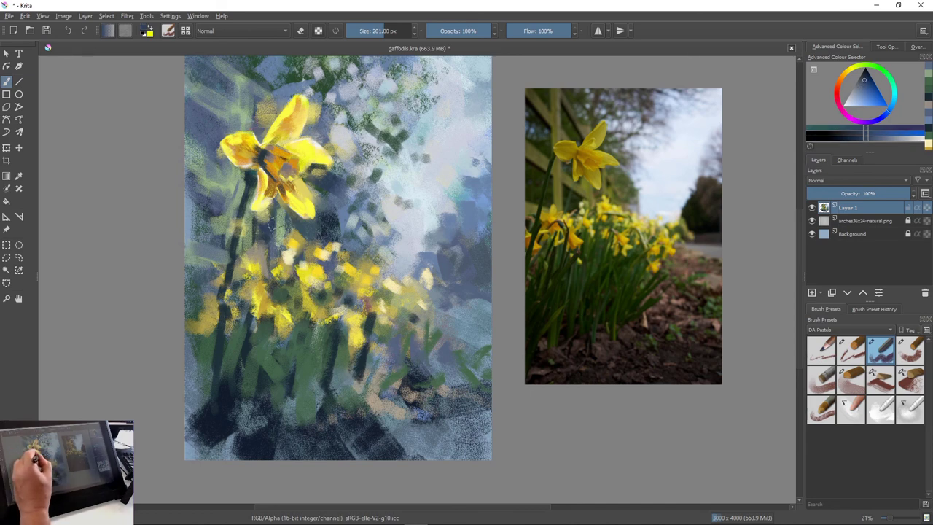
pyautogui.moveTo(271, 222)
pyautogui.mouseDown()
pyautogui.moveTo(333, 209)
pyautogui.moveTo(355, 248)
pyautogui.moveTo(315, 235)
pyautogui.moveTo(297, 241)
pyautogui.moveTo(294, 228)
pyautogui.mouseUp()
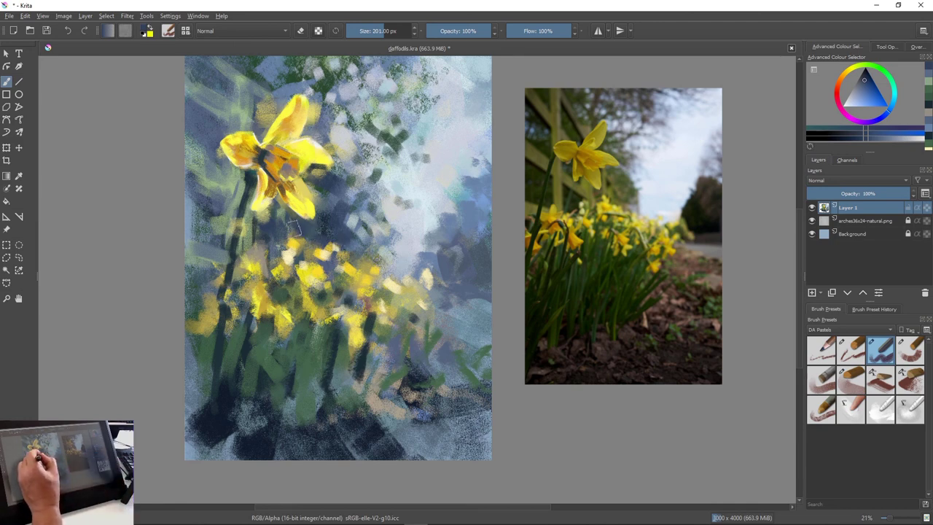
pyautogui.moveTo(355, 249); pyautogui.dragTo(370, 280)
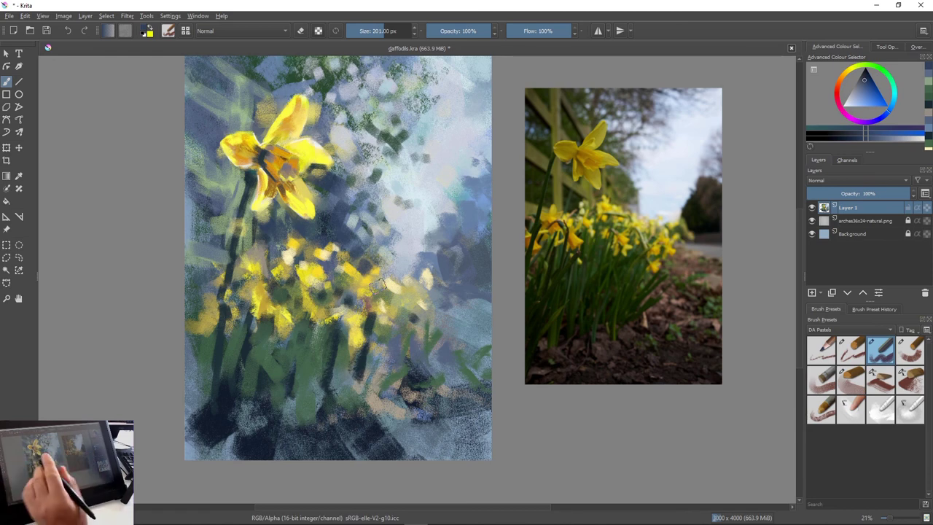
# Switch to the pastel pencil, enlarge it to 30 px and sign the artist's name in sampled bright yellow near the lower-right corner
pyautogui.click(821, 350)
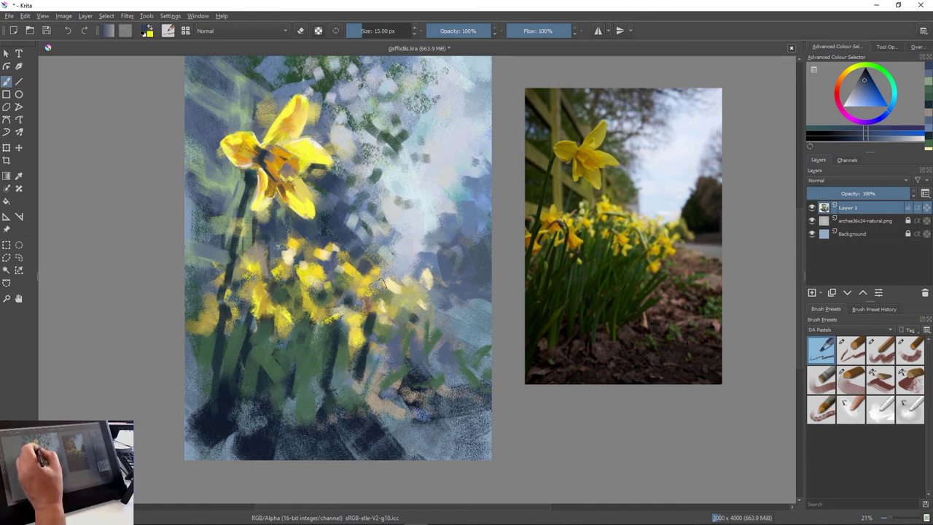
pyautogui.keyDown('ctrl'); pyautogui.click(303, 201); pyautogui.keyUp('ctrl')
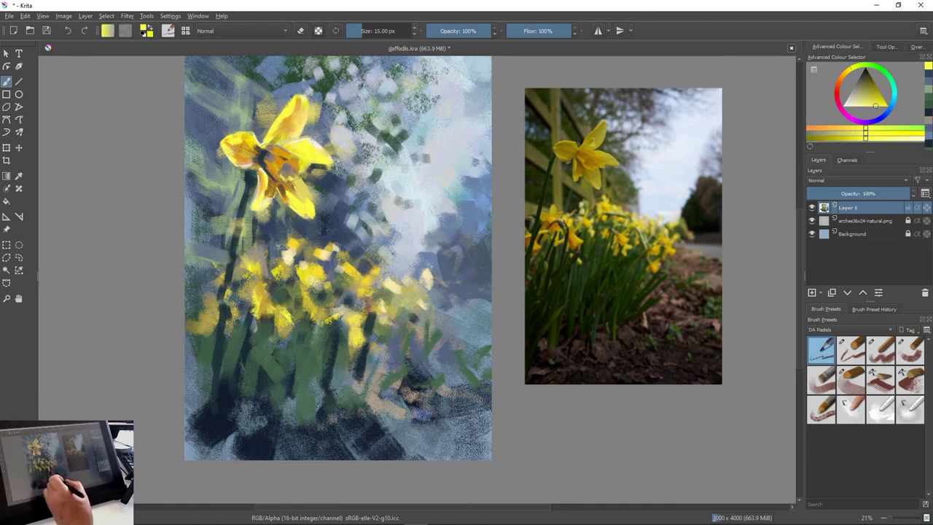
pyautogui.press(']')
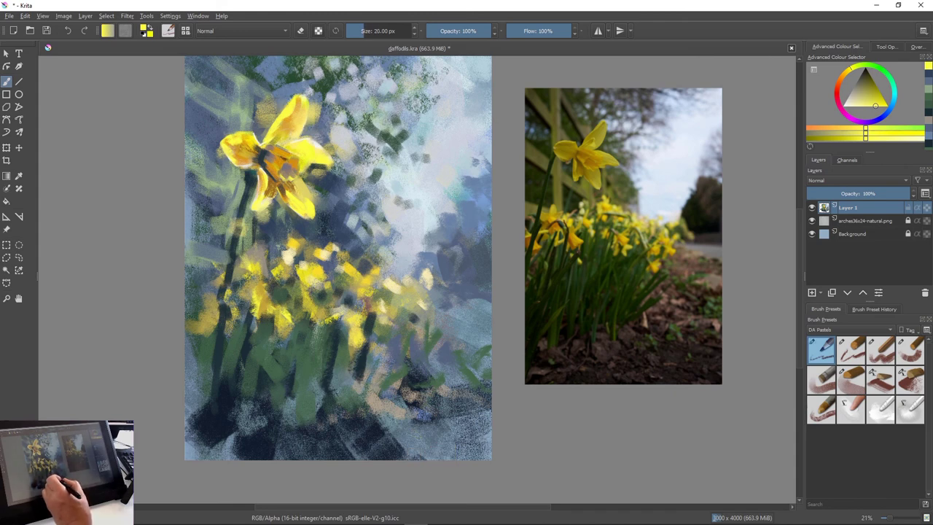
pyautogui.moveTo(391, 427); pyautogui.dragTo(403, 432)
pyautogui.press(']')
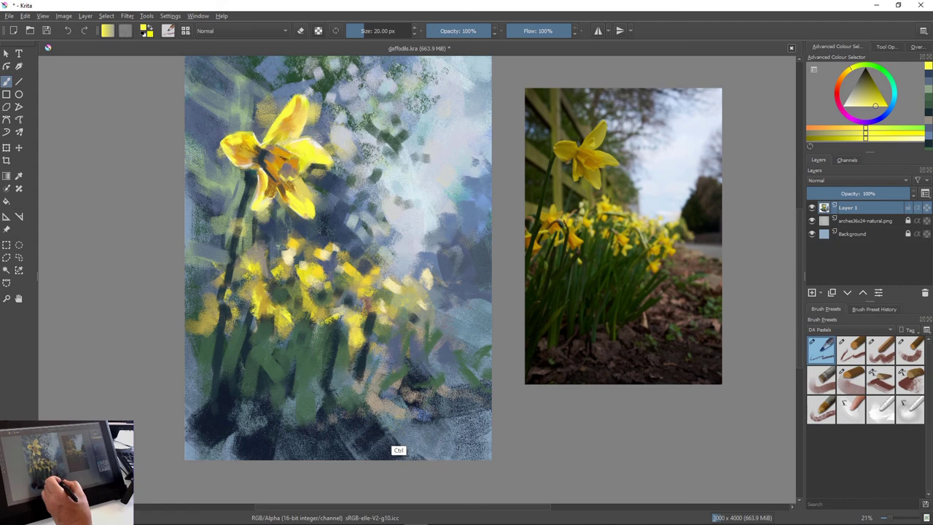
pyautogui.press(']')
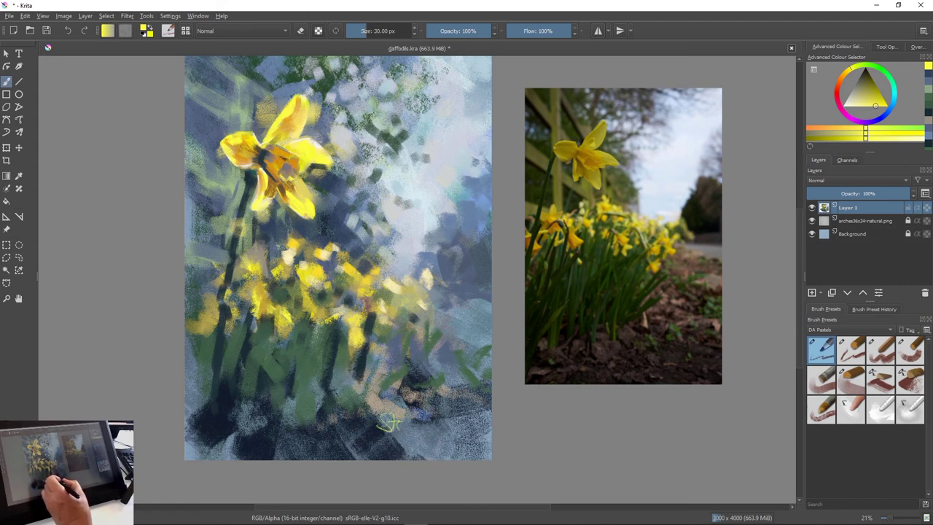
pyautogui.moveTo(399, 423)
pyautogui.mouseDown()
pyautogui.moveTo(414, 430)
pyautogui.moveTo(430, 417)
pyautogui.moveTo(435, 434)
pyautogui.moveTo(453, 411)
pyautogui.moveTo(459, 440)
pyautogui.mouseUp()
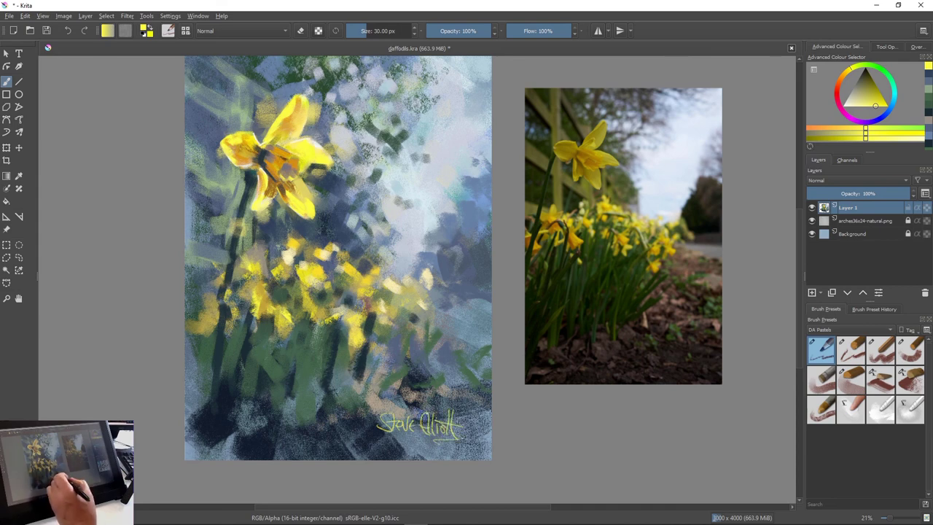